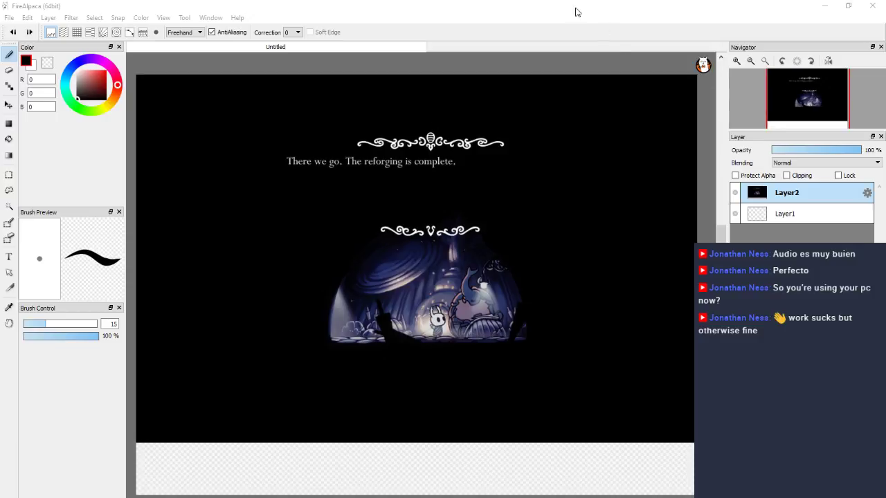
Move the empty Layer1 above the Hollow Knight screenshot layer.
left_click(621, 20)
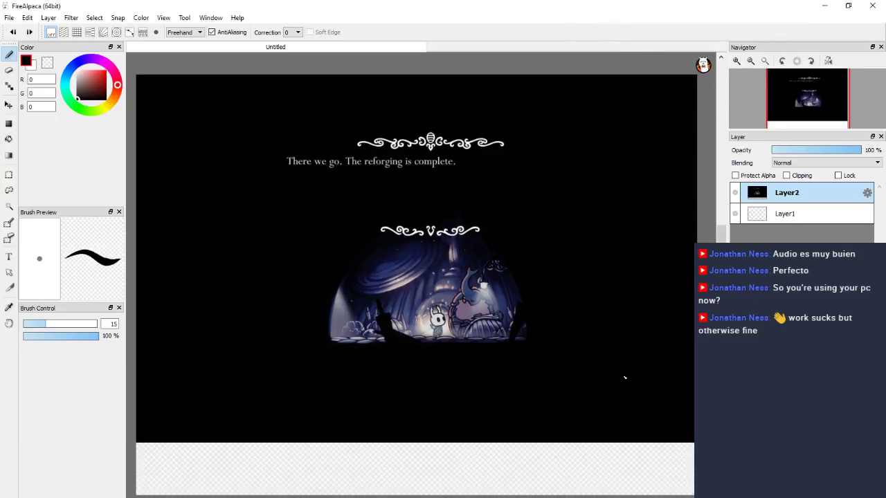
left_click(790, 215)
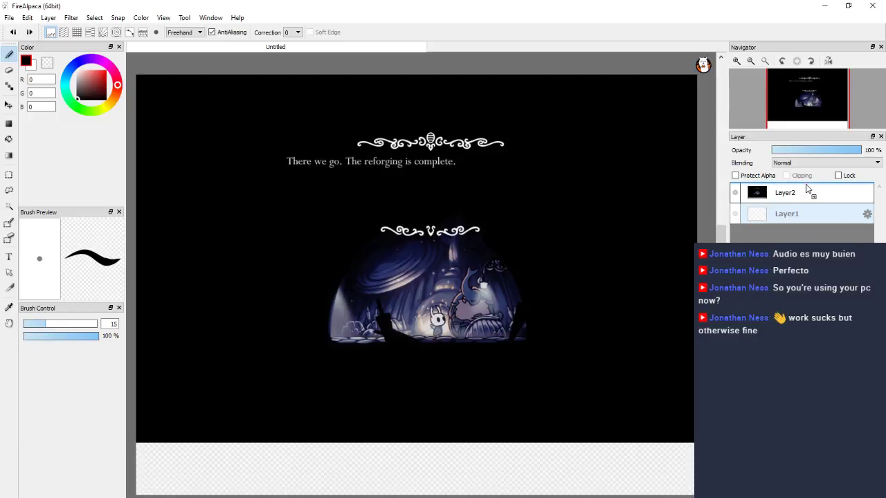
left_click_drag(804, 214, 806, 191)
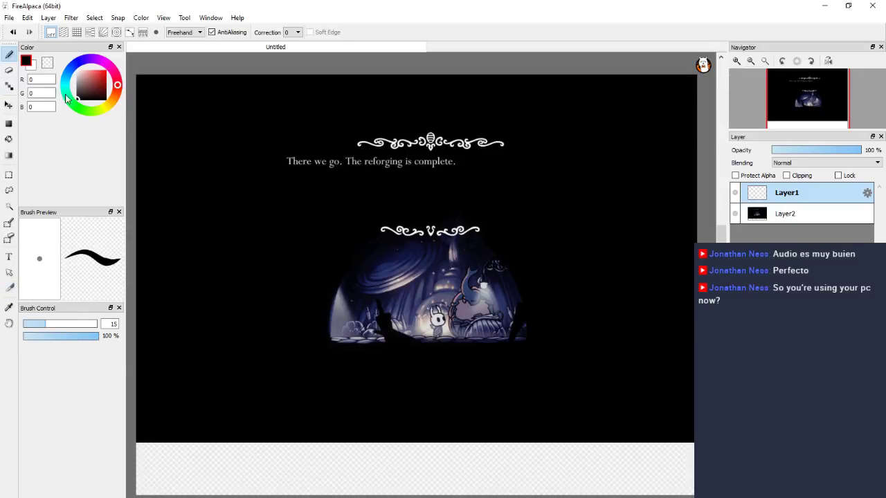
Set the paint colour to pure white, testing it with a dab that is undone.
left_click(81, 83)
left_click_drag(82, 83, 74, 58)
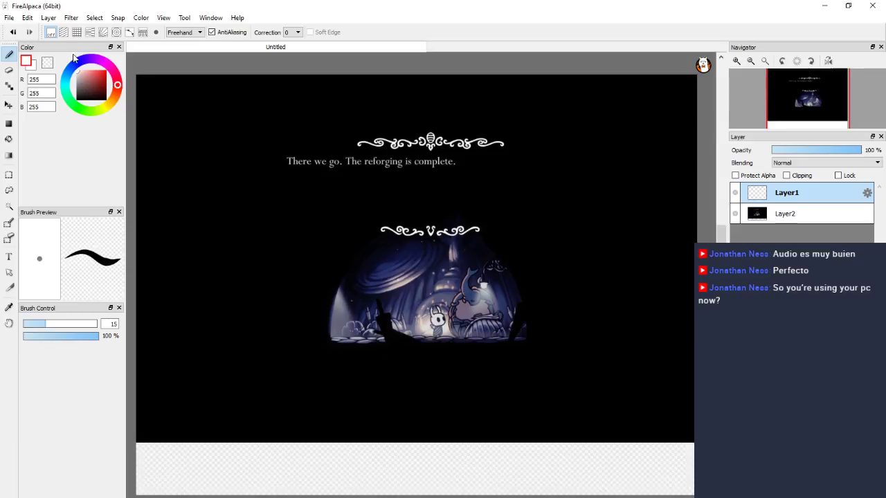
left_click(217, 232)
key("ctrl+z")
Shift the screenshot on Layer2 up and to the right with the Move tool.
scroll(573, 290, "up", 1)
scroll(572, 292, "up", 1)
scroll(571, 295, "down", 3)
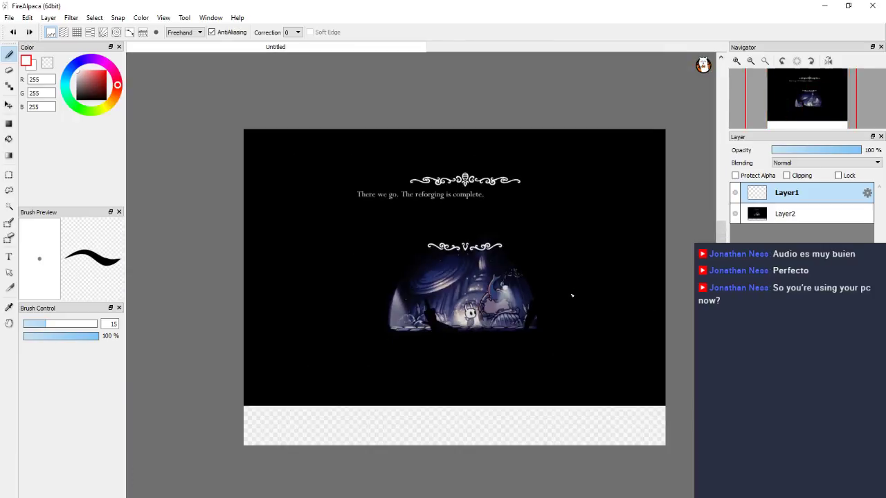
scroll(572, 295, "up", 3)
scroll(455, 294, "down", 1)
scroll(455, 294, "down", 1)
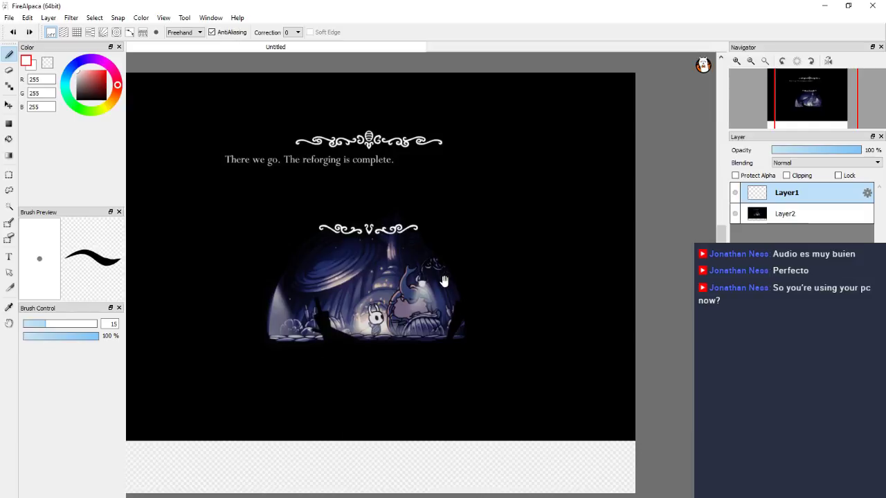
left_click_drag(494, 270, 538, 278)
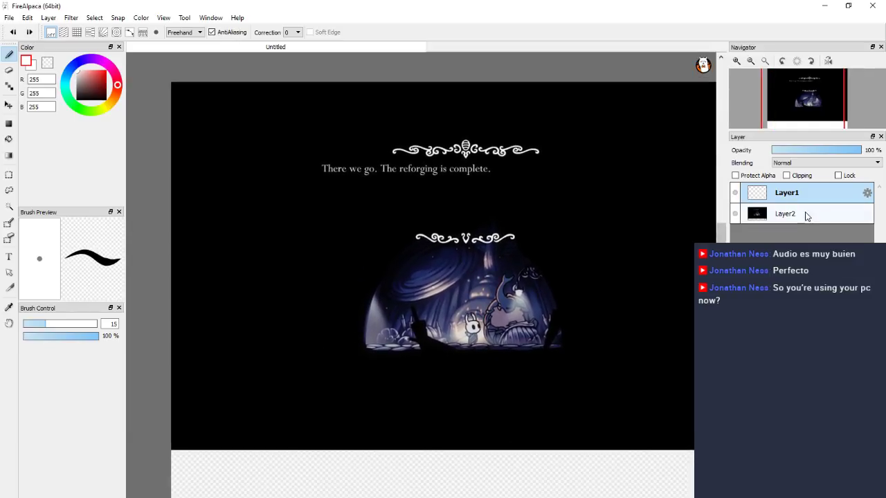
left_click(761, 214)
mouse_move(490, 254)
left_mouse_down()
mouse_move(526, 240)
mouse_move(440, 260)
mouse_move(579, 232)
left_mouse_up()
key("v")
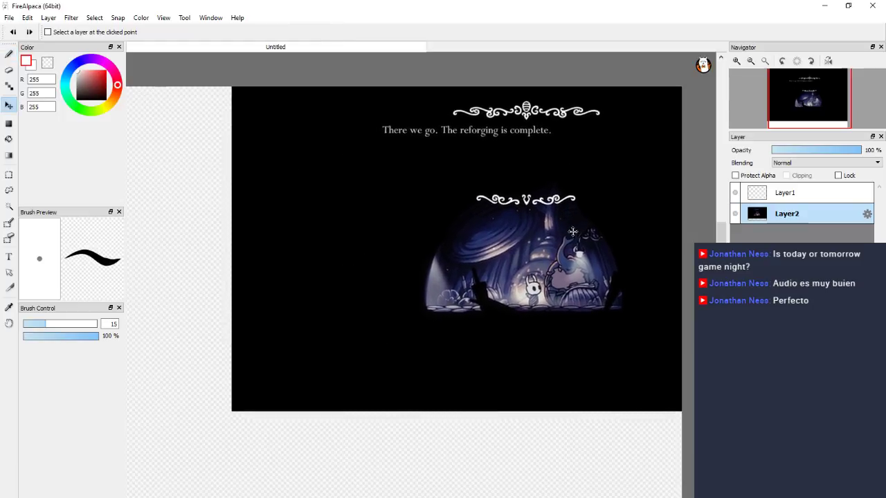
left_click_drag(432, 229, 460, 229)
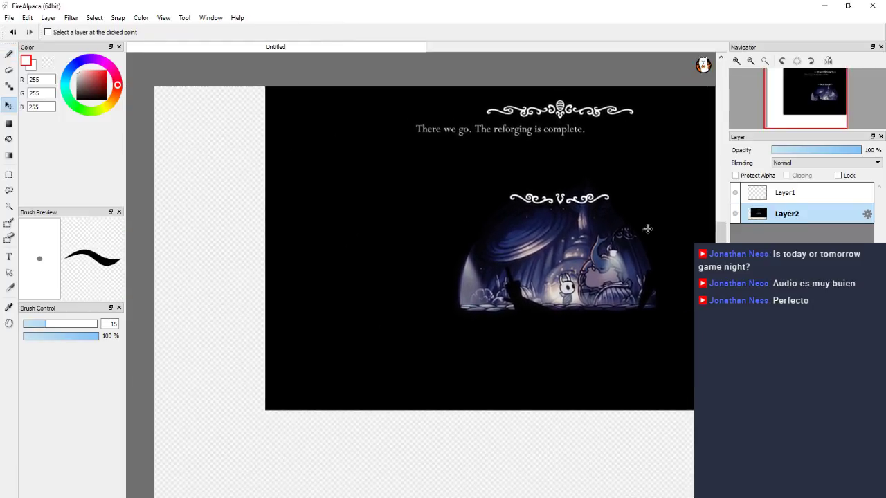
left_click(795, 194)
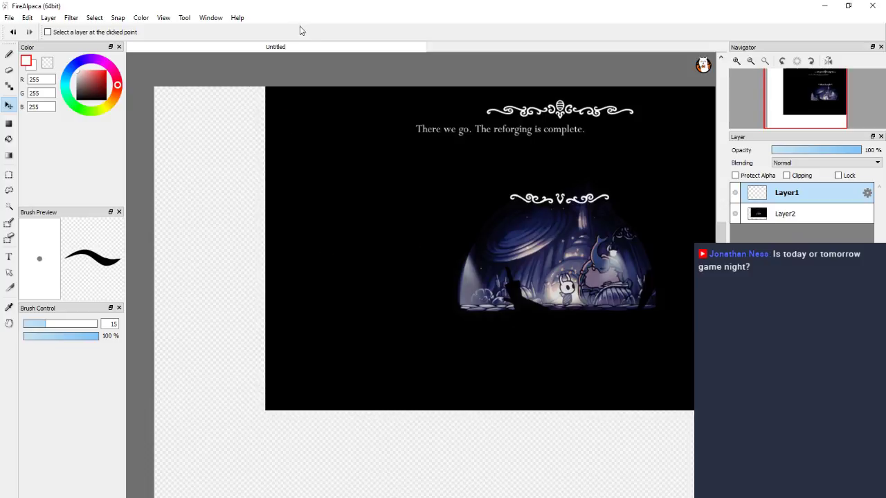
Paint a rough white crescent on the left with an enlarged brush, adding a middle bar.
key("b")
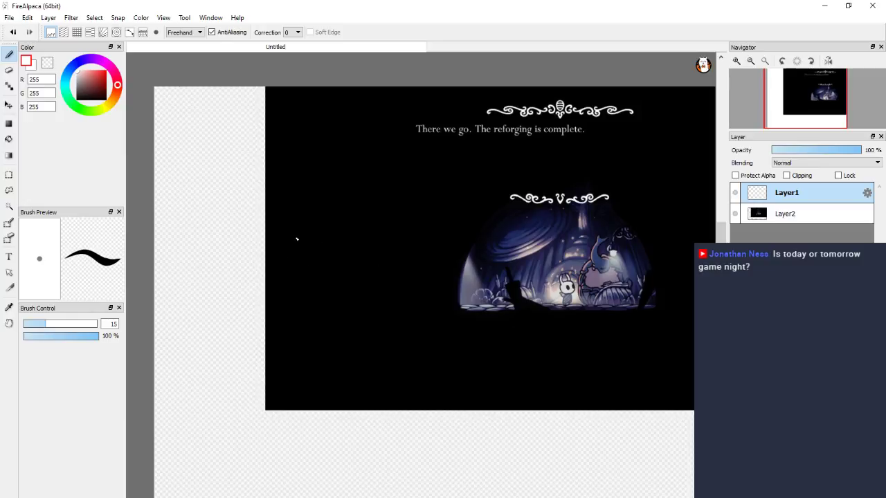
left_click_drag(297, 239, 295, 272)
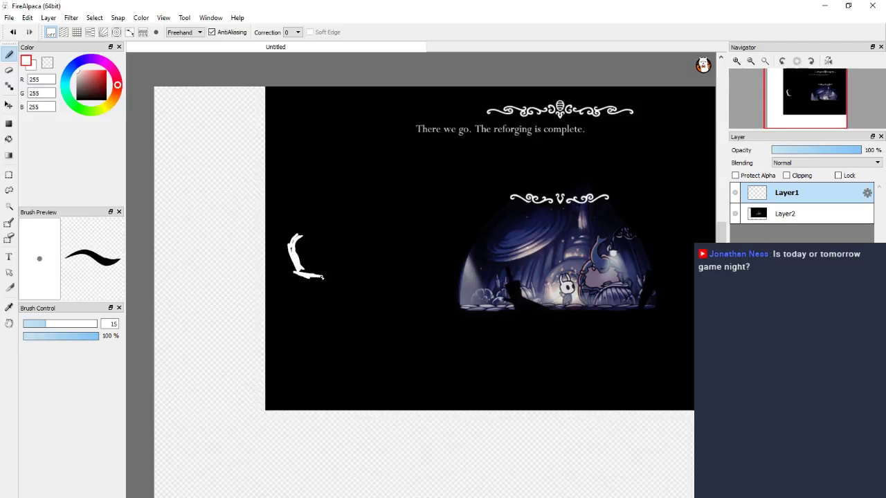
left_click_drag(323, 277, 335, 275)
mouse_move(298, 242)
left_mouse_down()
mouse_move(317, 228)
mouse_move(299, 227)
left_mouse_up()
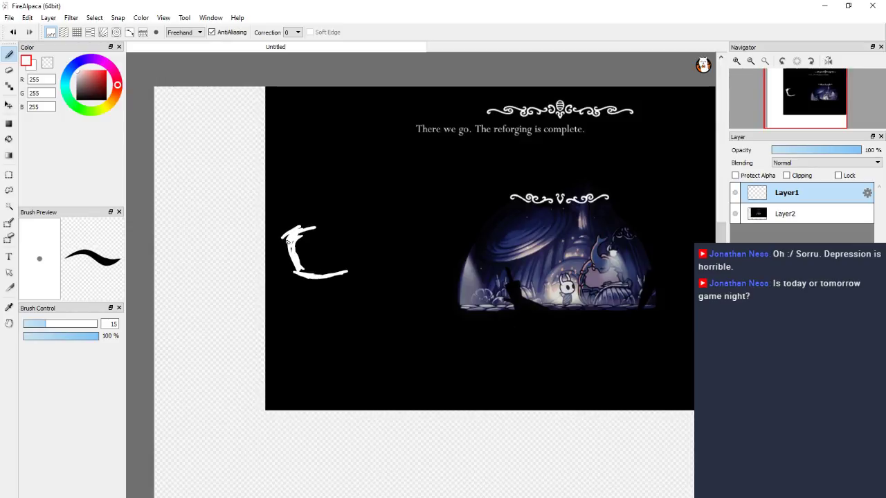
scroll(390, 194, "up", 3)
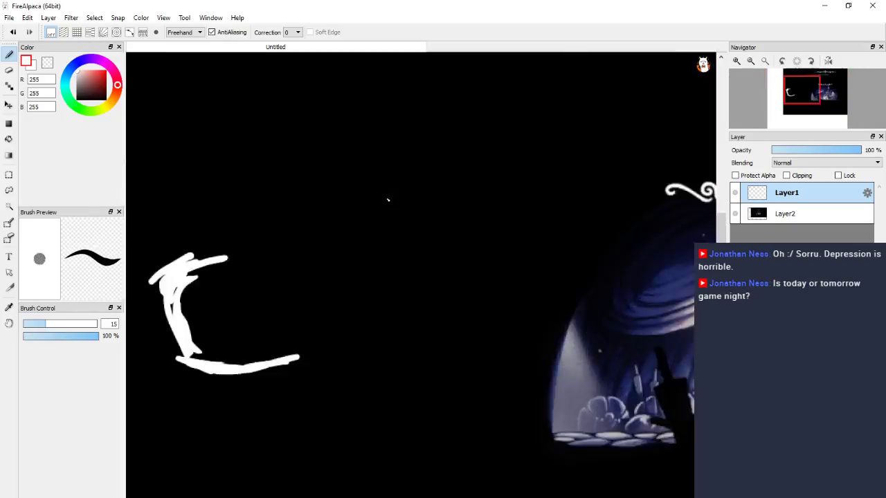
left_click_drag(373, 231, 323, 222)
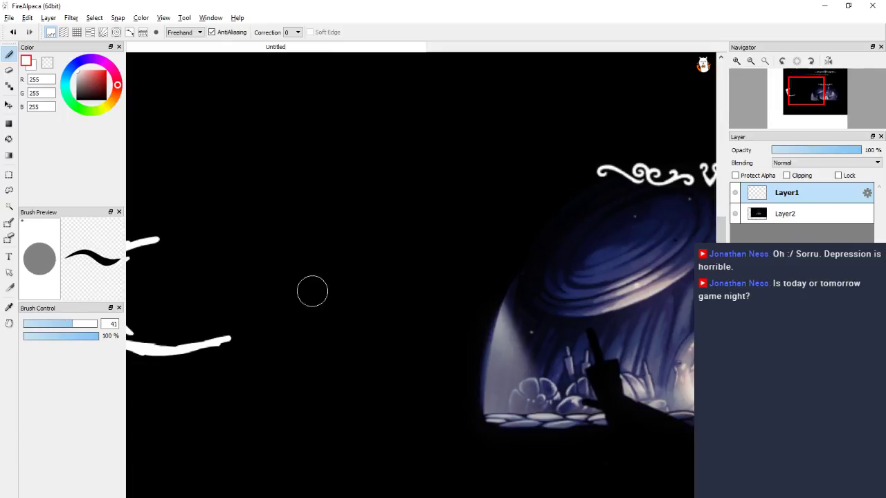
mouse_move(231, 317)
left_mouse_down()
mouse_move(291, 292)
mouse_move(374, 279)
mouse_move(221, 307)
mouse_move(338, 296)
left_mouse_up()
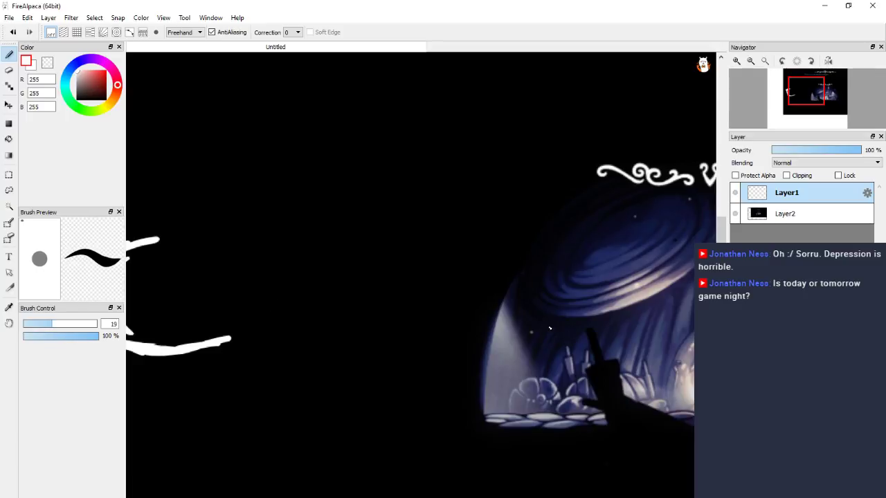
mouse_move(374, 288)
left_mouse_down()
mouse_move(437, 285)
mouse_move(453, 306)
left_mouse_up()
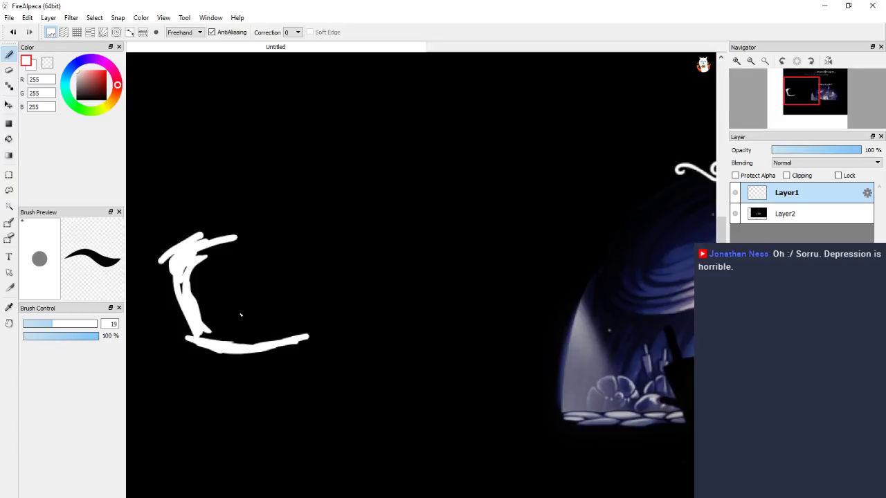
left_click_drag(202, 334, 262, 313)
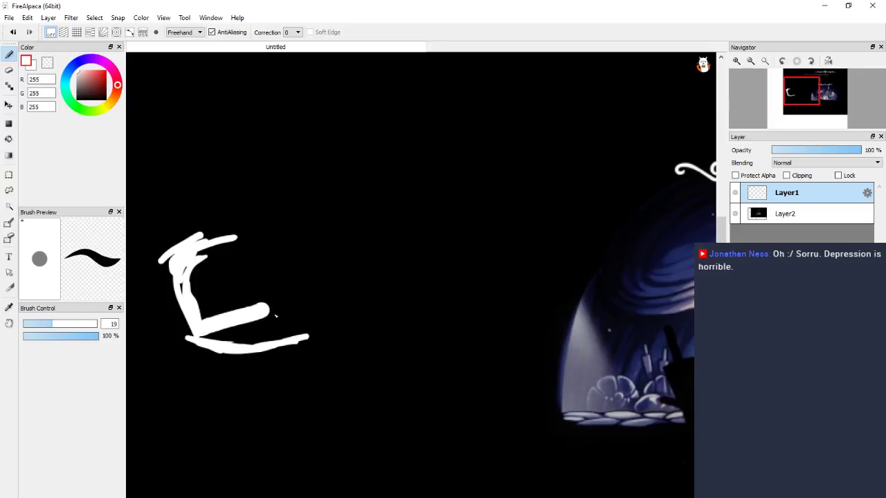
left_click(184, 17)
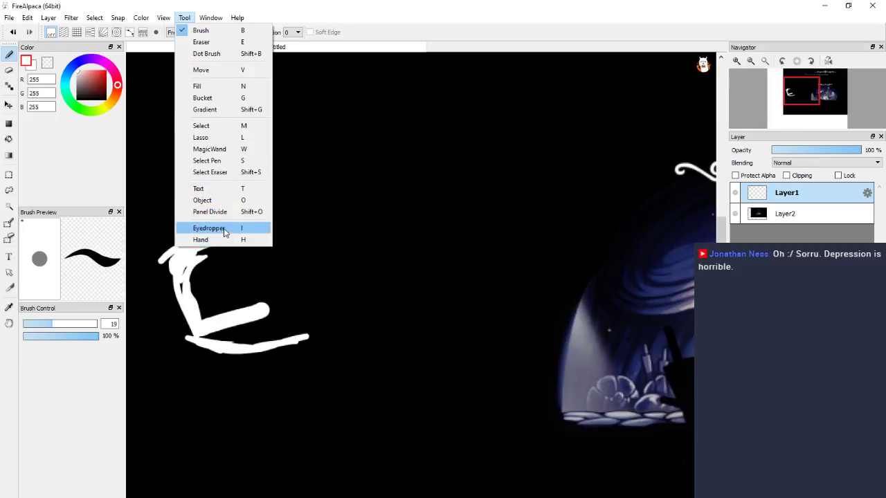
Thicken the white shape's top stroke and move the whole shape to the right.
key("h")
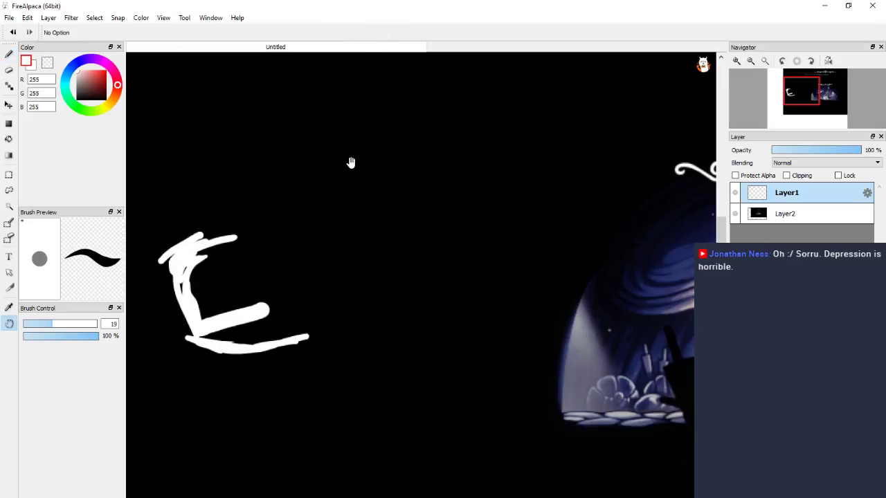
mouse_move(350, 162)
left_mouse_down()
mouse_move(385, 154)
mouse_move(328, 176)
left_mouse_up()
left_click_drag(245, 178, 271, 186)
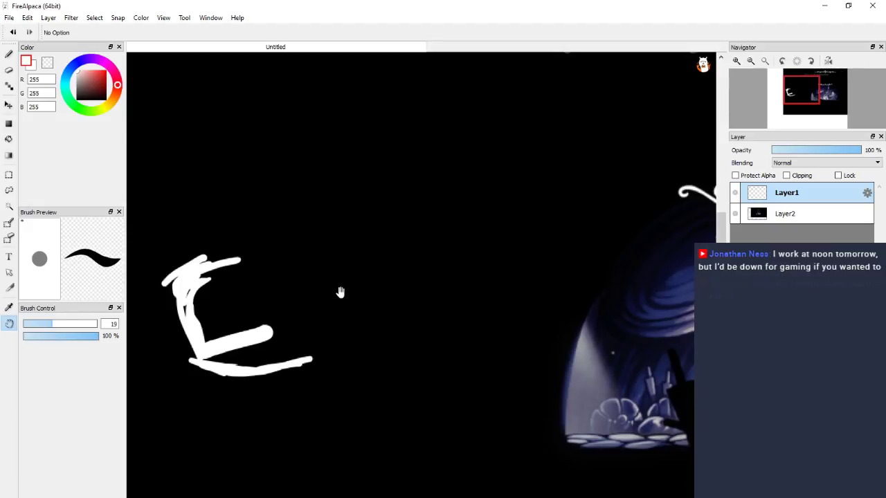
key("b")
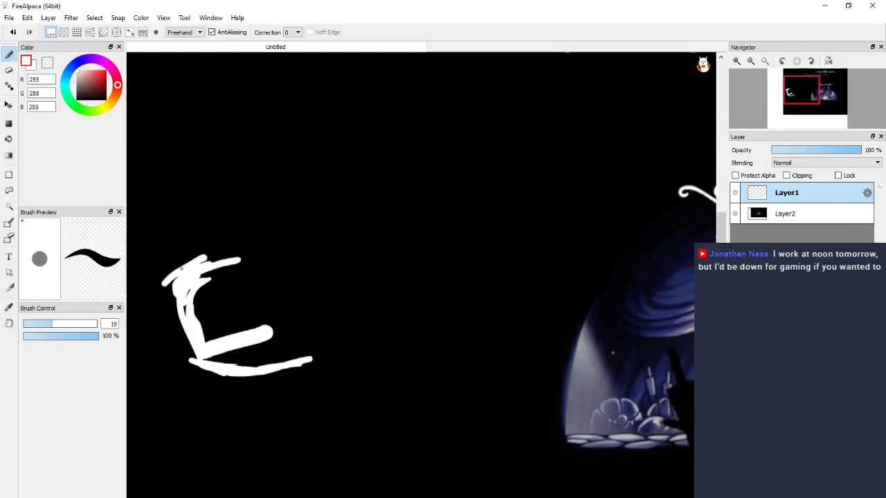
left_click_drag(196, 268, 275, 240)
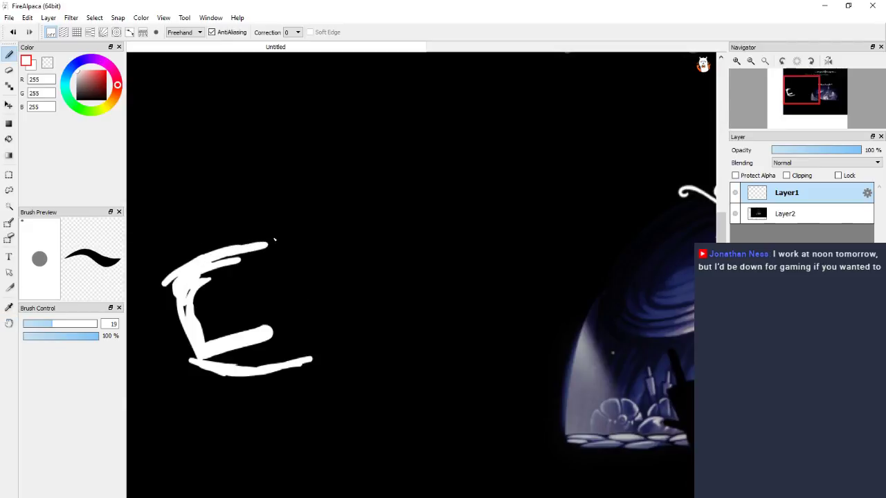
scroll(302, 204, "down", 3)
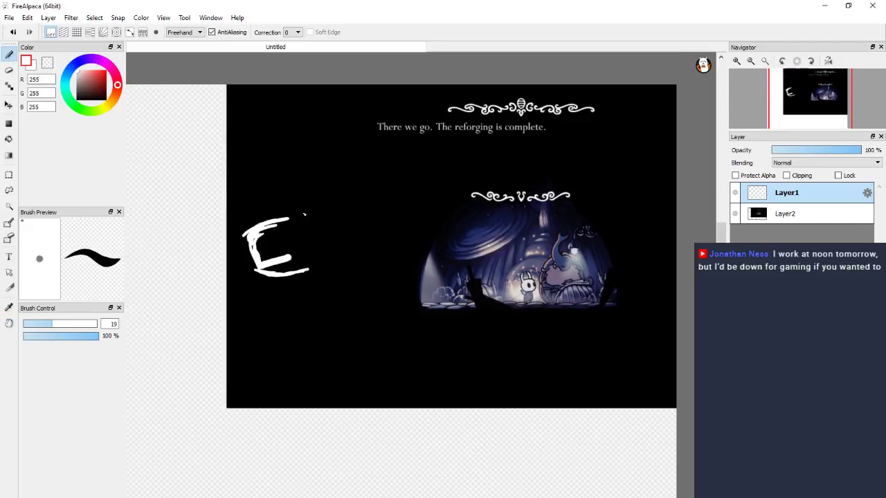
scroll(304, 203, "up", 2)
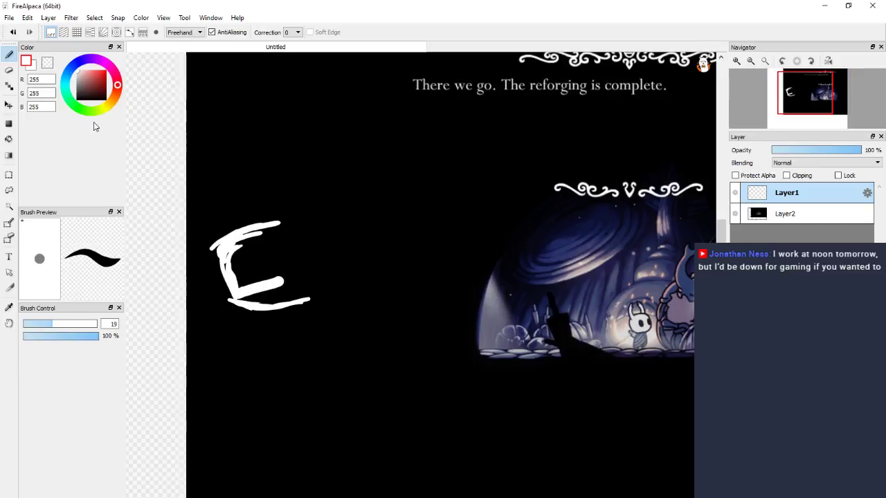
key("v")
mouse_move(222, 237)
left_mouse_down()
mouse_move(379, 239)
mouse_move(239, 283)
left_mouse_up()
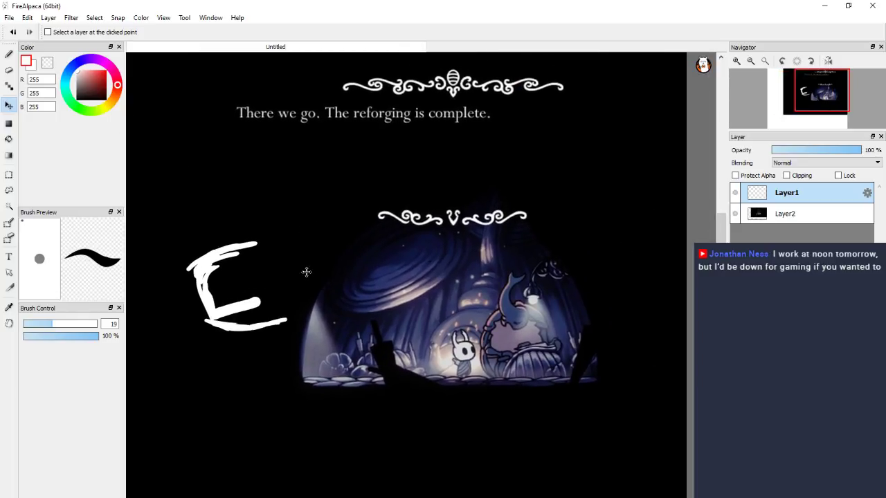
Extend the white strokes into a rounded box outline, reinforcing its left edge.
key("b")
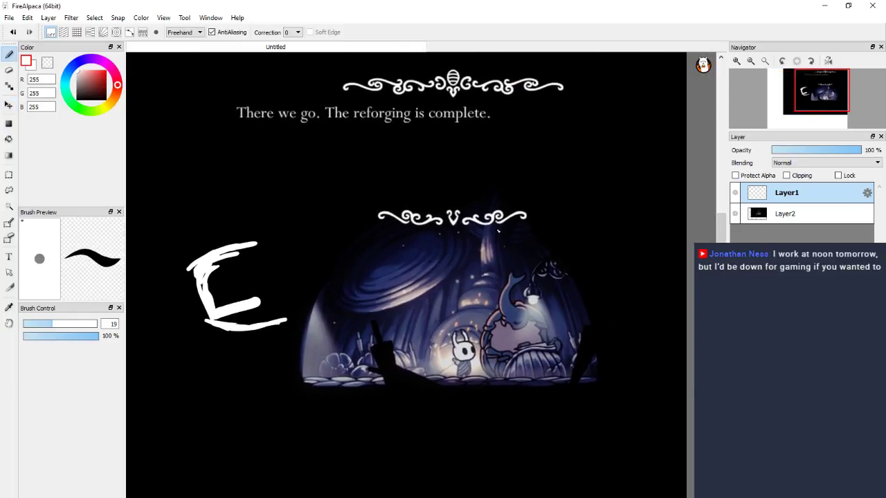
mouse_move(257, 245)
left_mouse_down()
mouse_move(289, 275)
mouse_move(294, 298)
left_mouse_up()
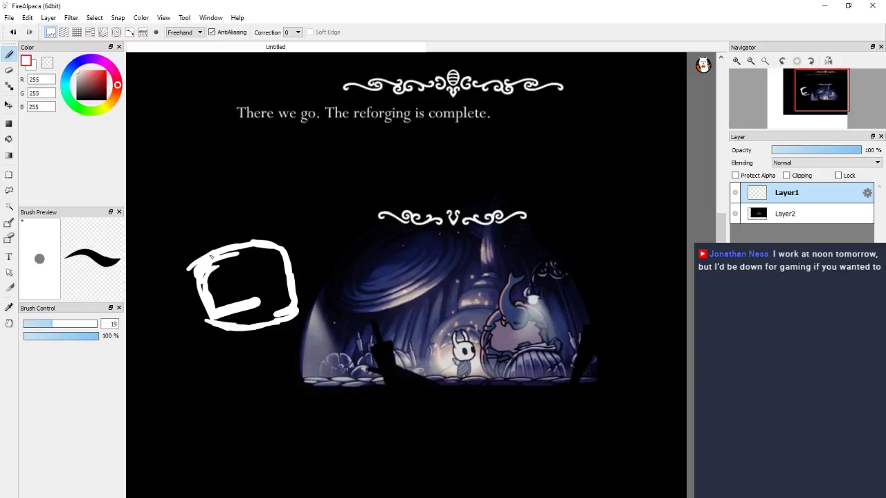
left_click_drag(186, 279, 184, 279)
mouse_move(208, 318)
left_mouse_down()
mouse_move(191, 271)
mouse_move(188, 287)
left_mouse_up()
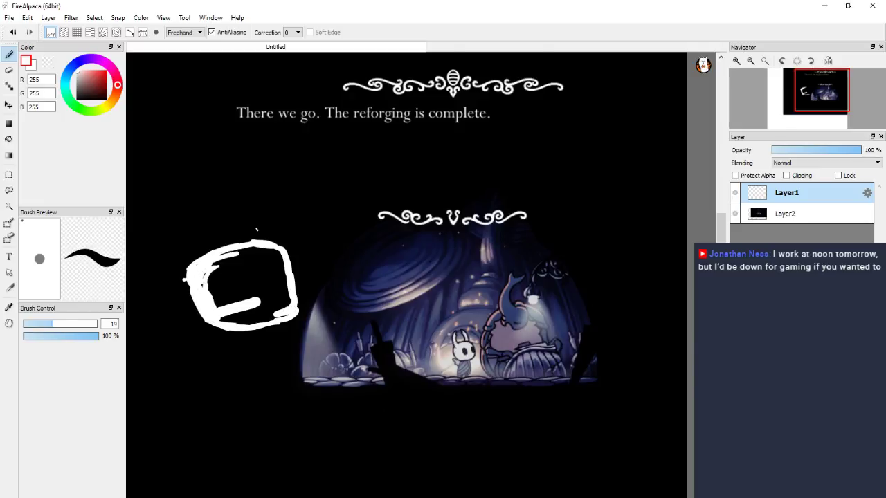
scroll(256, 229, "up", 3)
scroll(309, 277, "down", 1)
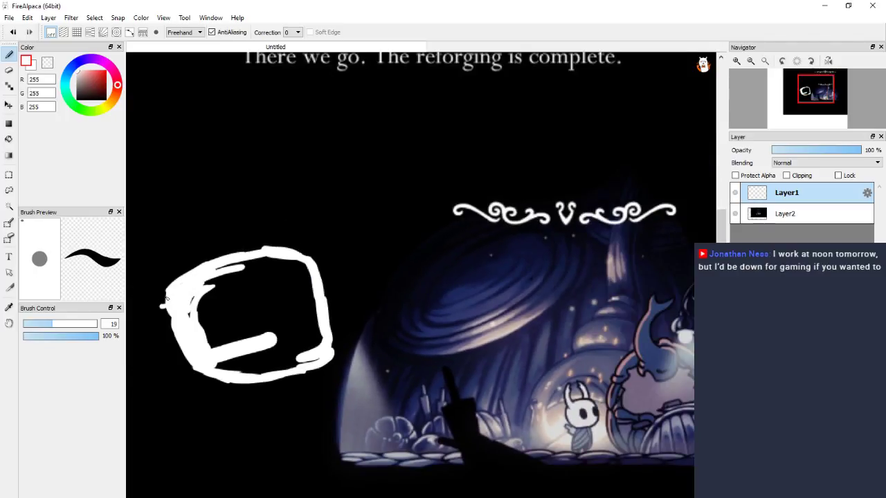
Fill the box outline solid white along its left and top edges with a size-19 brush.
mouse_move(172, 292)
left_mouse_down()
mouse_move(164, 312)
mouse_move(173, 340)
mouse_move(208, 378)
left_mouse_up()
mouse_move(167, 299)
left_mouse_down()
mouse_move(173, 280)
mouse_move(197, 269)
mouse_move(271, 253)
mouse_move(158, 288)
mouse_move(228, 254)
mouse_move(288, 243)
mouse_move(309, 252)
mouse_move(161, 288)
left_mouse_up()
mouse_move(186, 331)
left_mouse_down()
mouse_move(228, 276)
mouse_move(284, 267)
mouse_move(261, 280)
mouse_move(305, 297)
mouse_move(313, 347)
mouse_move(307, 364)
mouse_move(218, 371)
mouse_move(305, 338)
mouse_move(202, 354)
mouse_move(298, 315)
mouse_move(189, 315)
mouse_move(191, 305)
left_mouse_up()
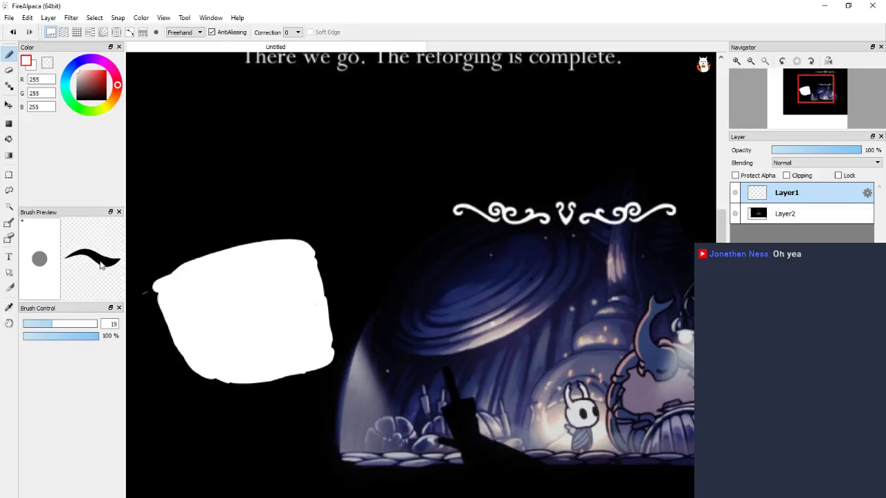
Trim the white blob's jagged left edge with the eraser, undoing a first cut.
key("e")
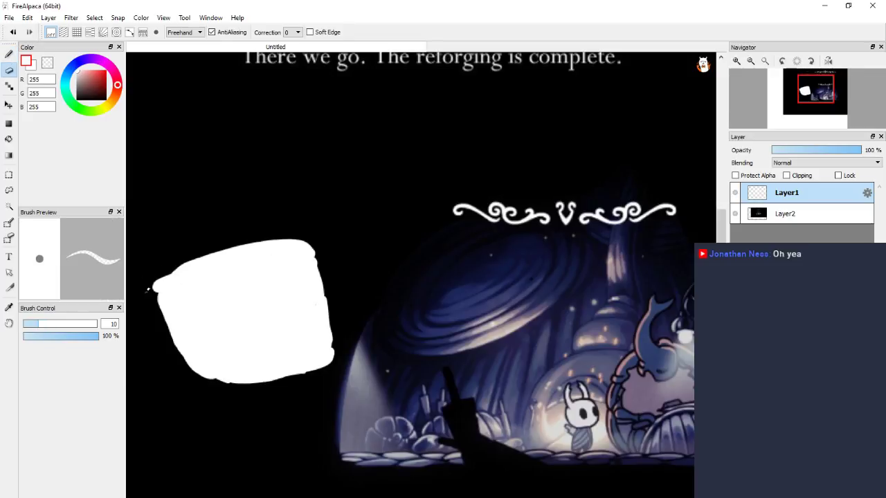
mouse_move(148, 289)
left_mouse_down()
mouse_move(174, 270)
mouse_move(161, 301)
mouse_move(193, 350)
left_mouse_up()
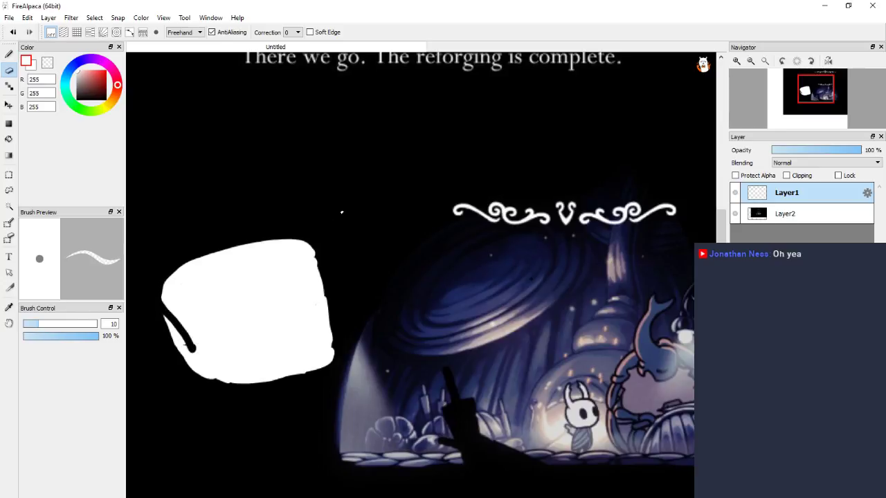
key("ctrl+z")
key("ctrl+z")
key("ctrl+z")
key("b")
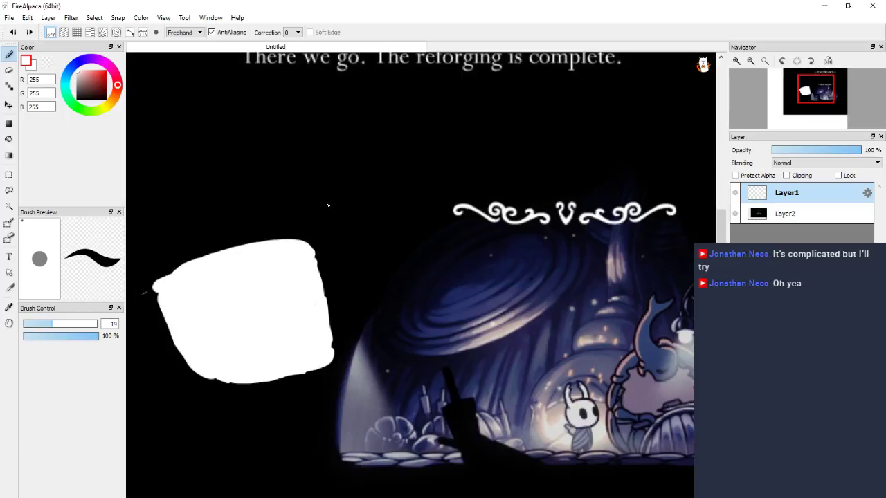
key("e")
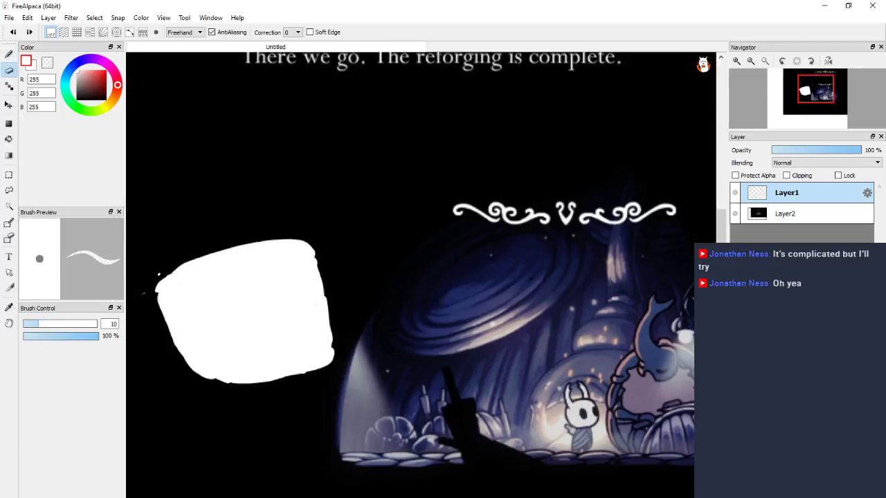
mouse_move(176, 268)
left_mouse_down()
mouse_move(159, 291)
mouse_move(170, 329)
mouse_move(212, 381)
left_mouse_up()
key("b")
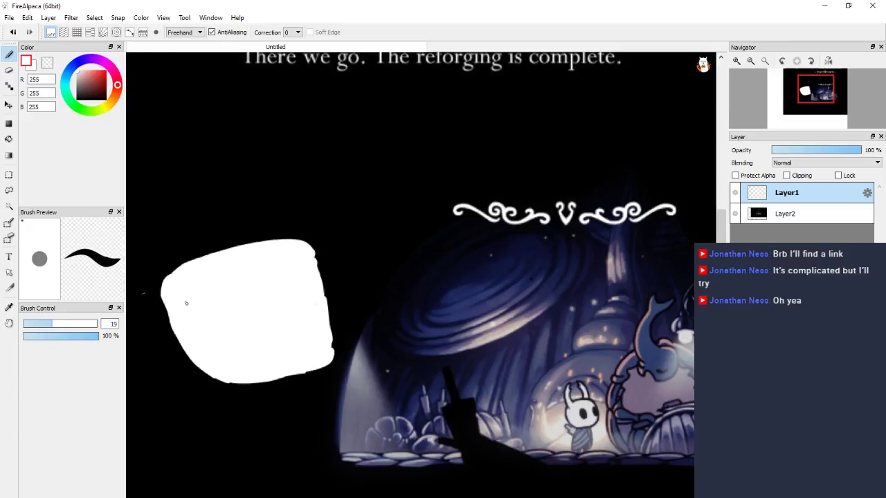
Round out the blob's left, bottom and right edges in white, plus a small curved stroke above.
mouse_move(163, 289)
left_mouse_down()
mouse_move(173, 330)
mouse_move(205, 376)
mouse_move(249, 386)
left_mouse_up()
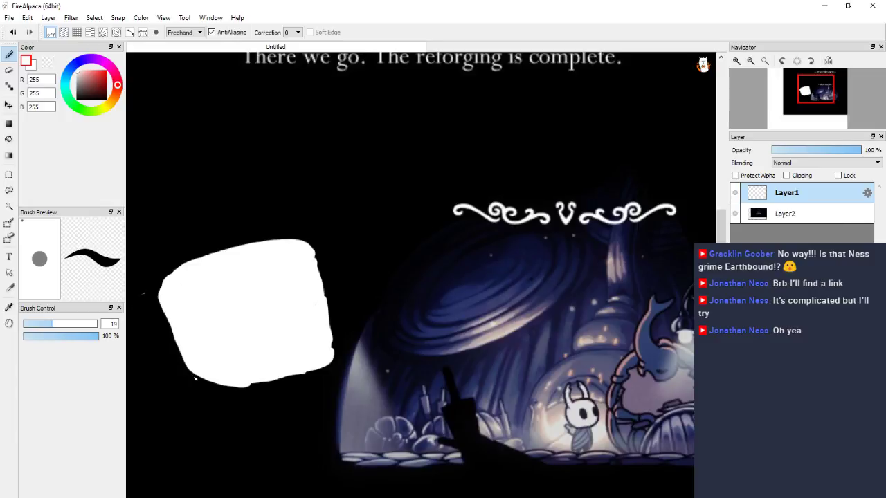
mouse_move(162, 297)
left_mouse_down()
mouse_move(191, 372)
mouse_move(209, 384)
mouse_move(263, 389)
left_mouse_up()
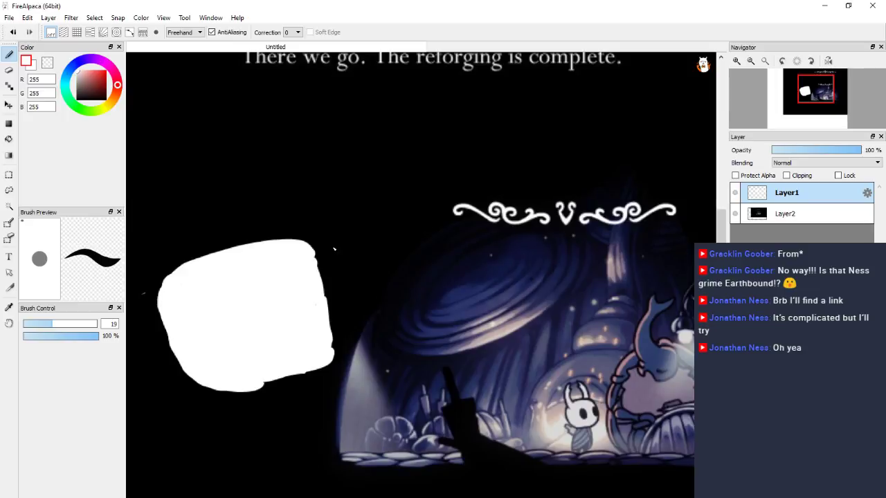
left_click_drag(306, 249, 328, 315)
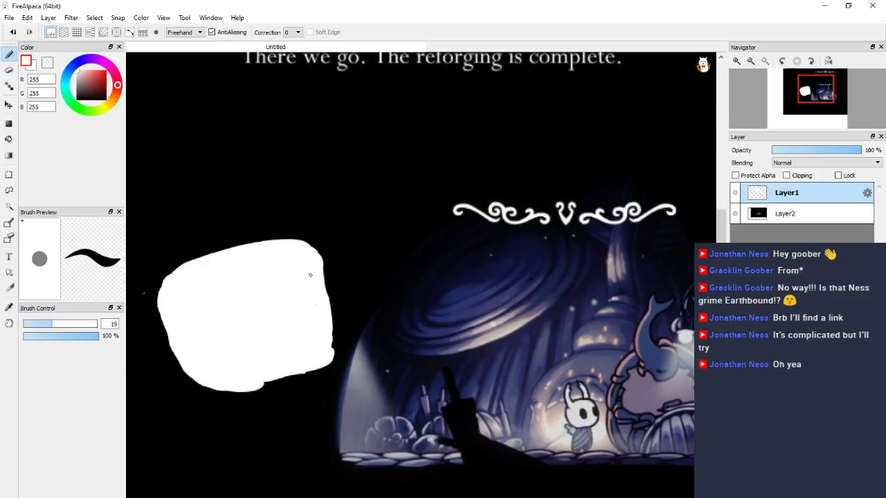
left_click_drag(319, 264, 328, 359)
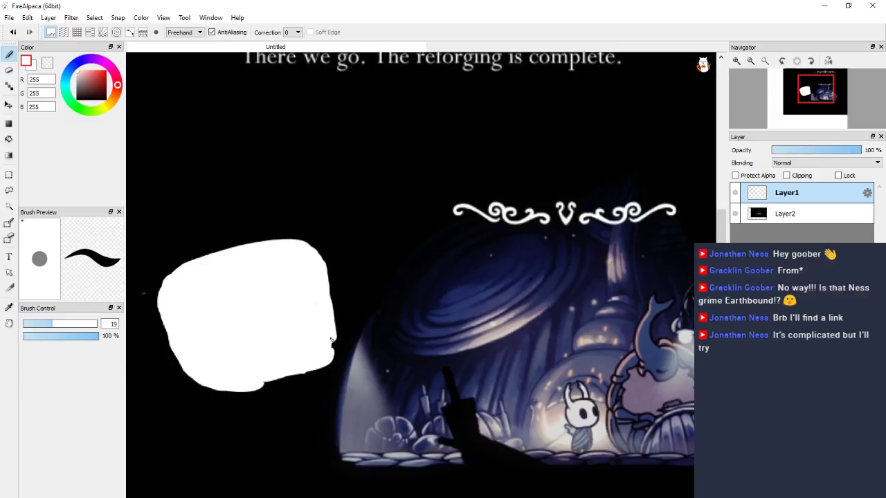
left_click_drag(253, 384, 334, 342)
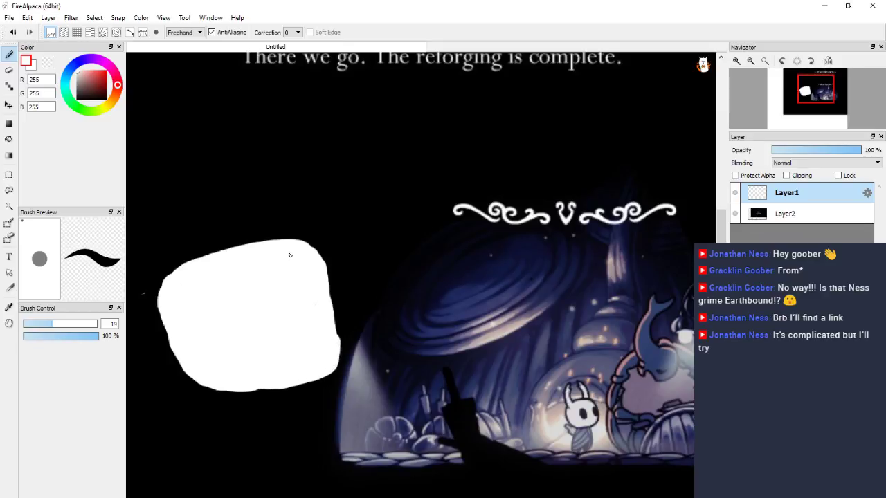
left_click_drag(322, 248, 339, 354)
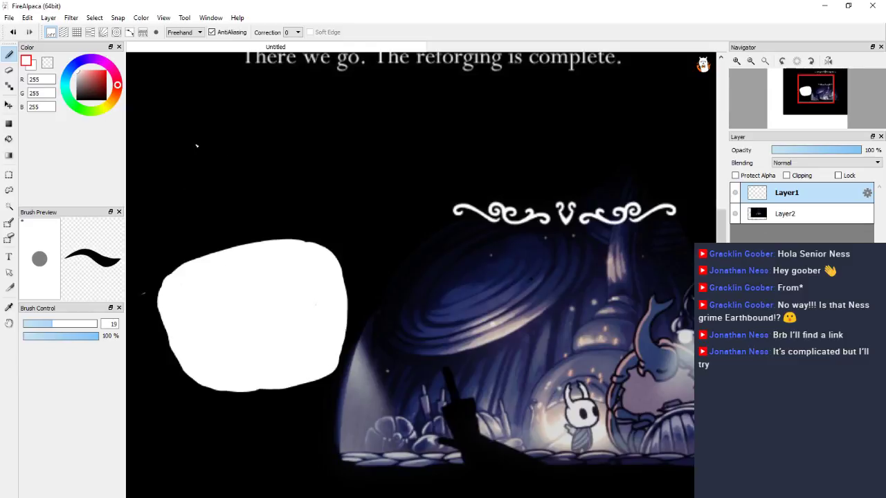
mouse_move(190, 157)
left_mouse_down()
mouse_move(199, 177)
mouse_move(173, 178)
mouse_move(187, 165)
left_mouse_up()
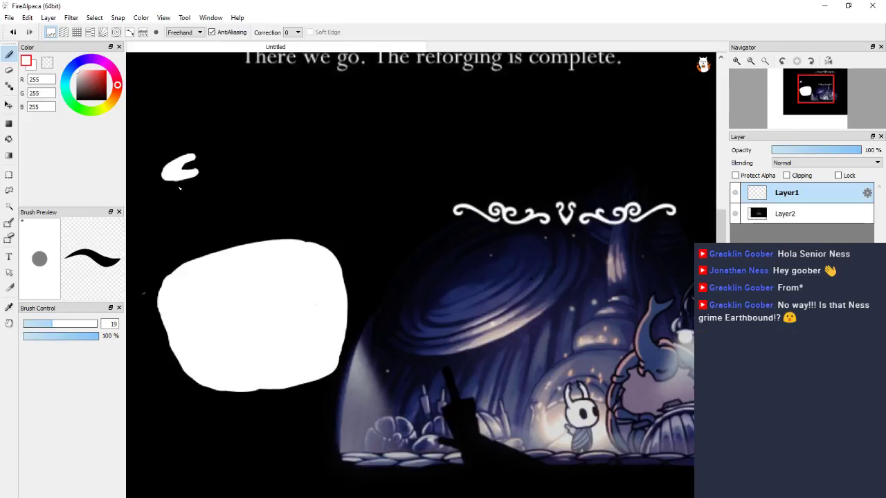
Paint a thick curved left horn joining the small stroke to the head.
left_click_drag(183, 177, 215, 260)
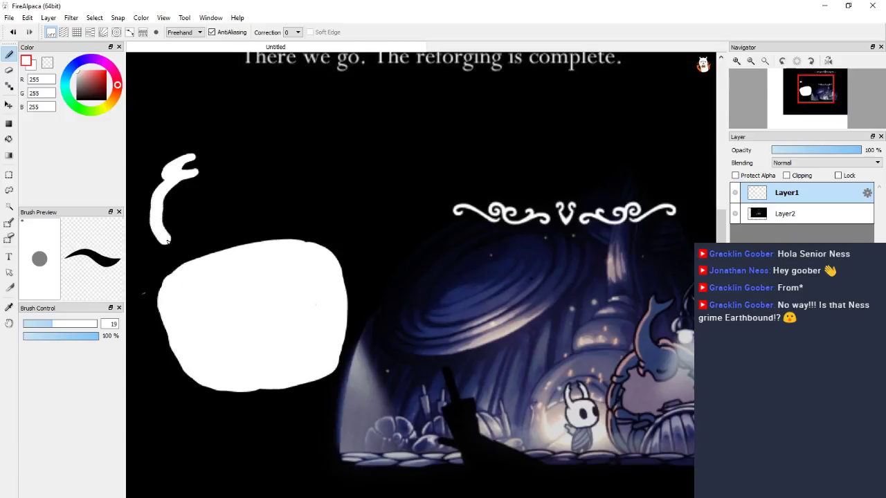
mouse_move(155, 179)
left_mouse_down()
mouse_move(153, 242)
mouse_move(162, 189)
left_mouse_up()
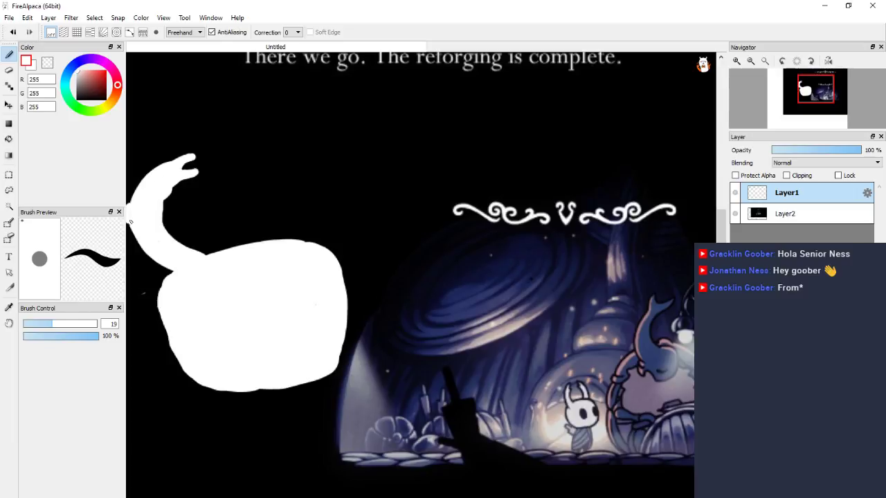
left_click_drag(225, 238, 340, 228)
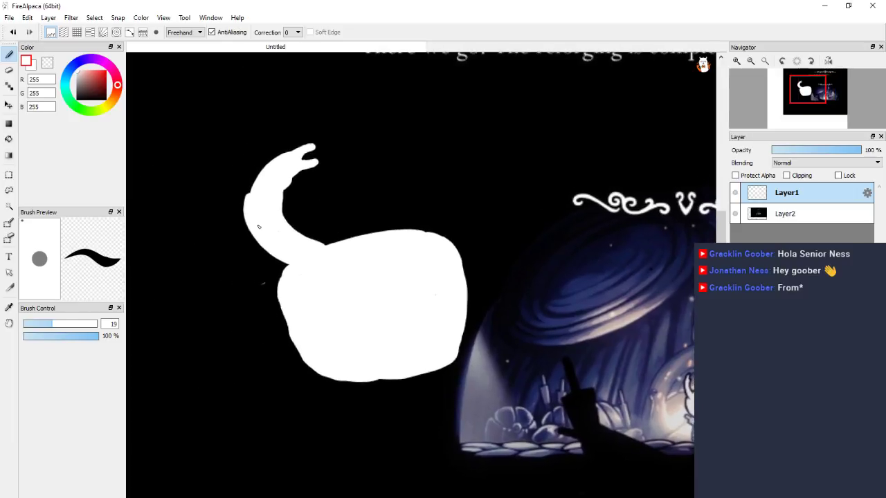
mouse_move(251, 211)
left_mouse_down()
mouse_move(273, 261)
mouse_move(251, 224)
left_mouse_up()
mouse_move(260, 191)
left_mouse_down()
mouse_move(246, 202)
mouse_move(254, 177)
left_mouse_up()
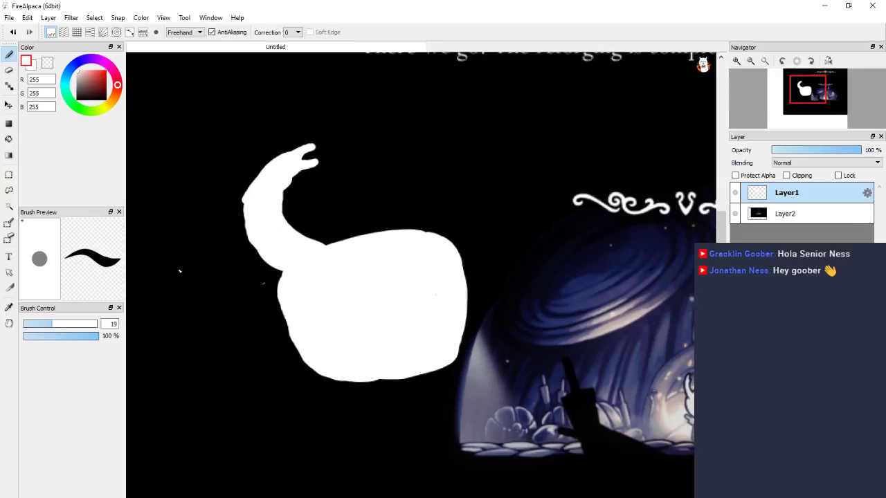
left_click_drag(247, 206, 261, 251)
Paint and thicken a tall arcing second horn on the right of the head.
mouse_move(491, 228)
left_mouse_down()
mouse_move(354, 240)
mouse_move(430, 242)
left_mouse_up()
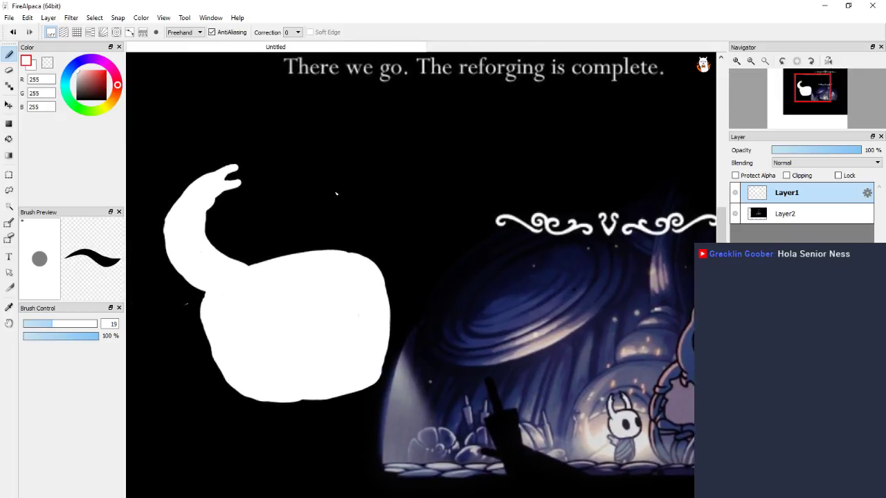
left_click_drag(331, 186, 355, 253)
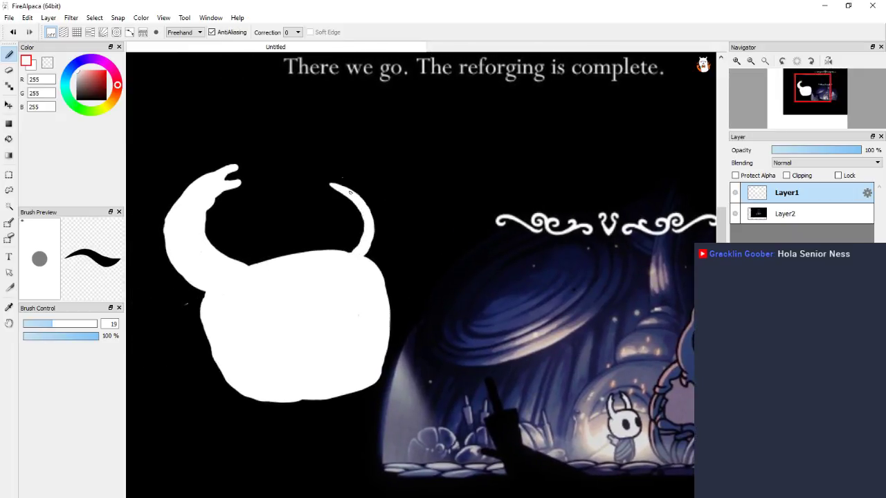
mouse_move(321, 152)
left_mouse_down()
mouse_move(365, 267)
mouse_move(328, 166)
mouse_move(361, 186)
mouse_move(376, 214)
left_mouse_up()
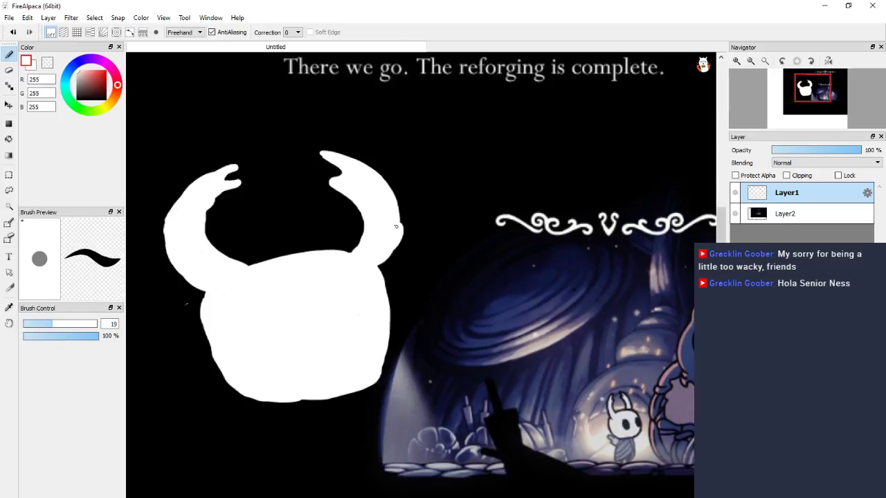
mouse_move(392, 271)
left_mouse_down()
mouse_move(399, 204)
mouse_move(395, 263)
mouse_move(383, 284)
left_mouse_up()
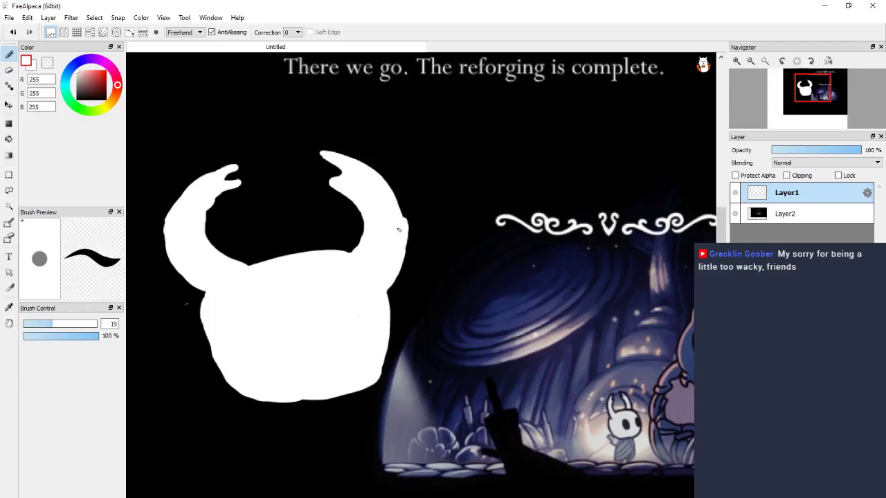
left_click_drag(398, 230, 401, 279)
mouse_move(173, 222)
left_mouse_down()
mouse_move(190, 294)
mouse_move(166, 253)
mouse_move(173, 226)
left_mouse_up()
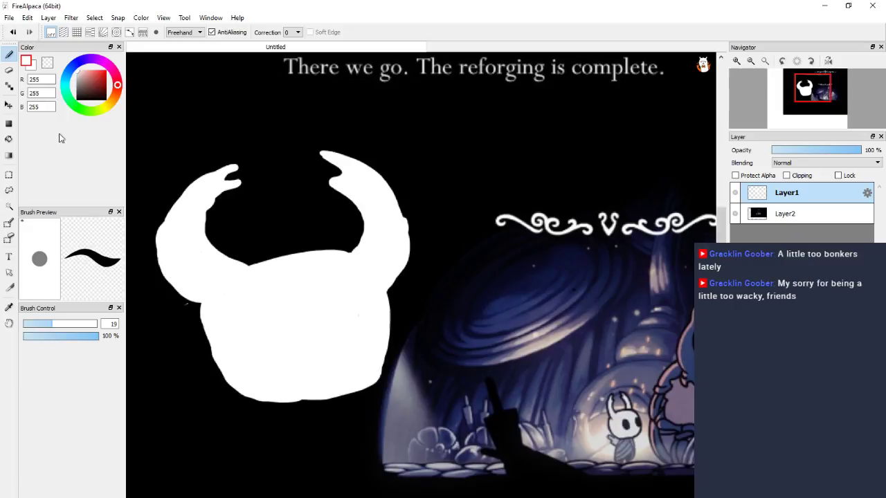
Pick dark grey (73,73,73) and paint two oval eyes on the head.
left_click_drag(81, 85, 77, 90)
left_click_drag(272, 330, 267, 326)
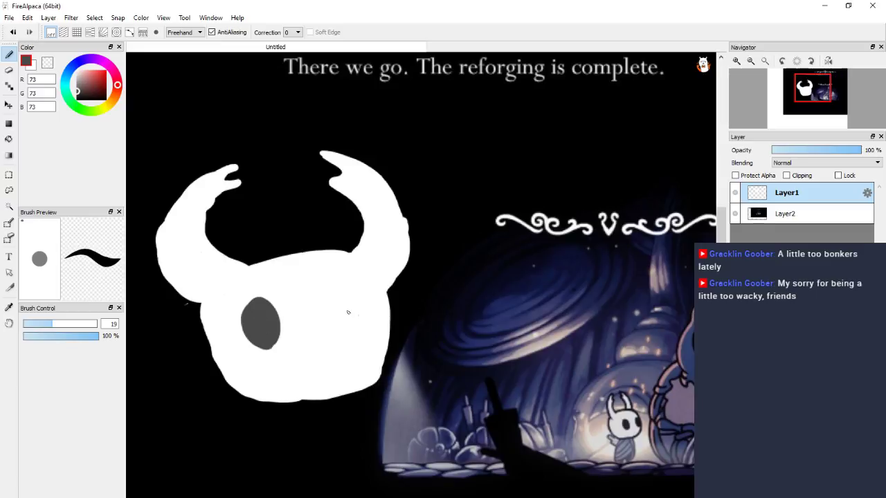
mouse_move(330, 339)
left_mouse_down()
mouse_move(319, 312)
mouse_move(332, 339)
left_mouse_up()
mouse_move(329, 305)
left_mouse_down()
mouse_move(342, 325)
mouse_move(336, 334)
left_mouse_up()
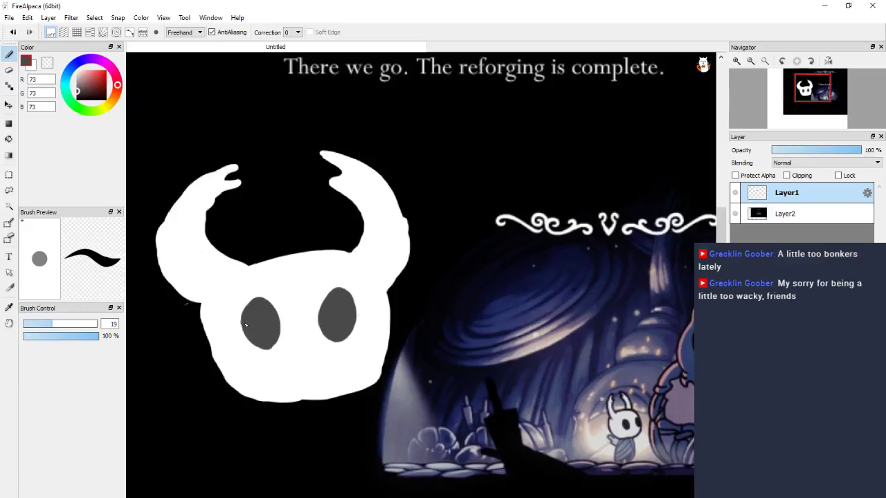
Try enlarging and reshaping the left eye, undoing each attempt.
left_click_drag(245, 324, 274, 316)
key("ctrl+z")
mouse_move(246, 315)
left_mouse_down()
mouse_move(276, 346)
mouse_move(295, 321)
left_mouse_up()
key("ctrl+z")
mouse_move(243, 318)
left_mouse_down()
mouse_move(251, 299)
mouse_move(276, 301)
mouse_move(289, 332)
mouse_move(281, 349)
mouse_move(237, 333)
mouse_move(237, 317)
mouse_move(242, 310)
mouse_move(242, 333)
mouse_move(263, 351)
mouse_move(279, 348)
mouse_move(282, 325)
mouse_move(267, 299)
mouse_move(253, 296)
mouse_move(241, 315)
mouse_move(249, 298)
mouse_move(268, 292)
mouse_move(288, 319)
left_mouse_up()
key("ctrl+z")
key("ctrl+z")
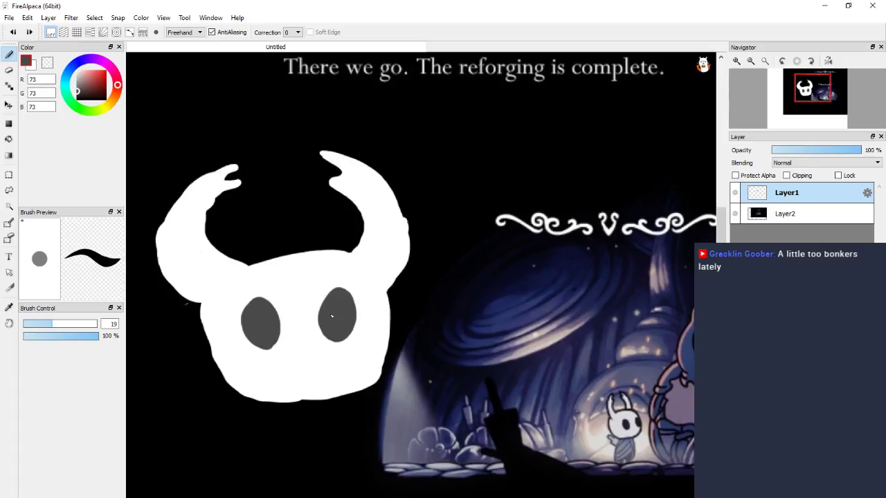
scroll(245, 371, "down", 1)
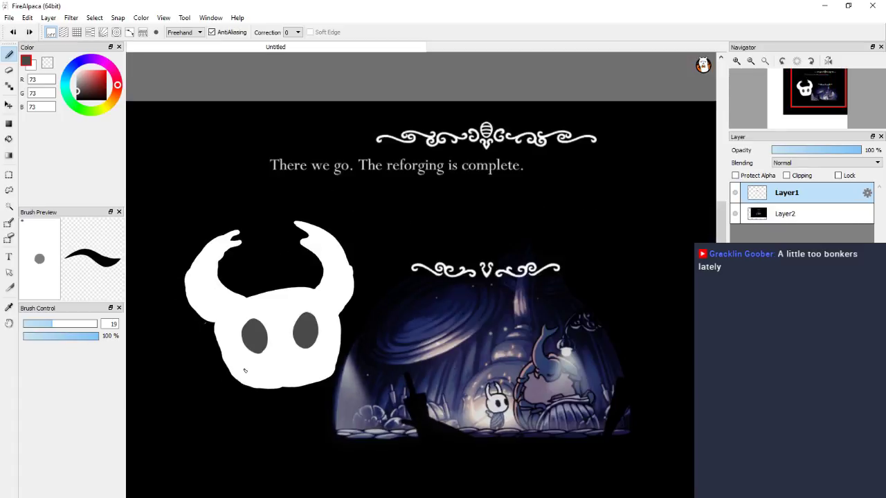
Zoom in to inspect the knight drawing, then clear Layer1 with Delete.
scroll(245, 370, "down", 2)
scroll(256, 360, "up", 1)
mouse_move(264, 350)
left_mouse_down()
mouse_move(379, 296)
mouse_move(363, 247)
left_mouse_up()
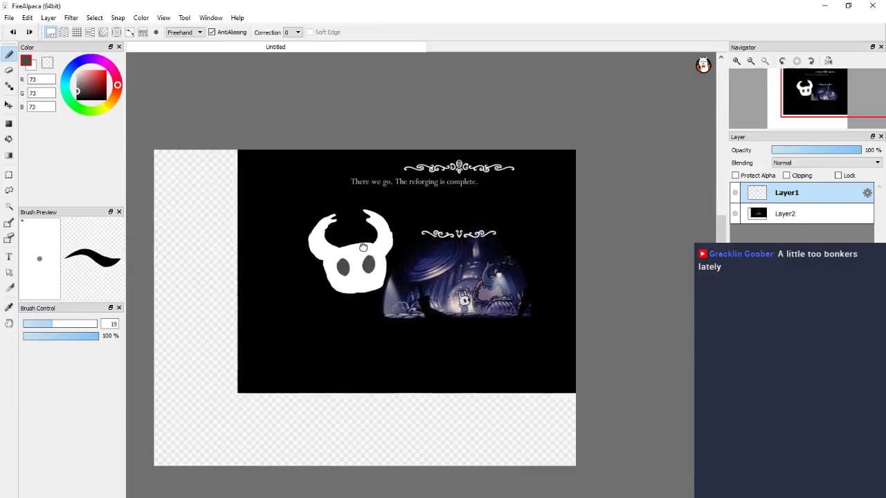
scroll(362, 247, "up", 2)
left_click_drag(311, 290, 356, 253)
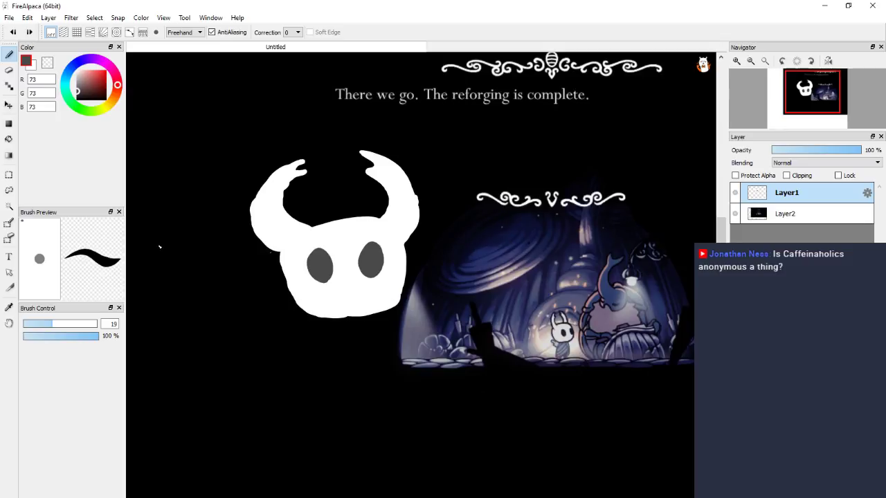
scroll(229, 224, "up", 2)
scroll(332, 241, "down", 1)
scroll(342, 245, "up", 3)
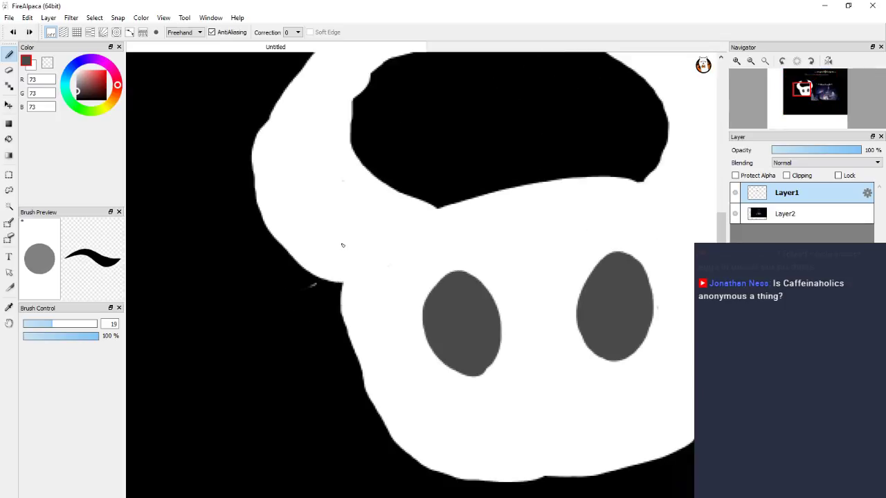
scroll(361, 240, "down", 1)
mouse_move(421, 223)
left_mouse_down()
mouse_move(351, 263)
mouse_move(347, 254)
left_mouse_up()
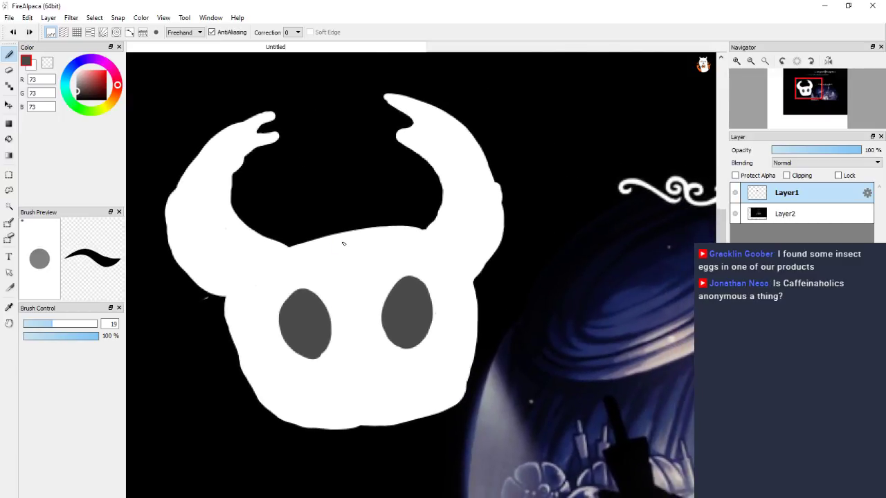
scroll(343, 243, "down", 1)
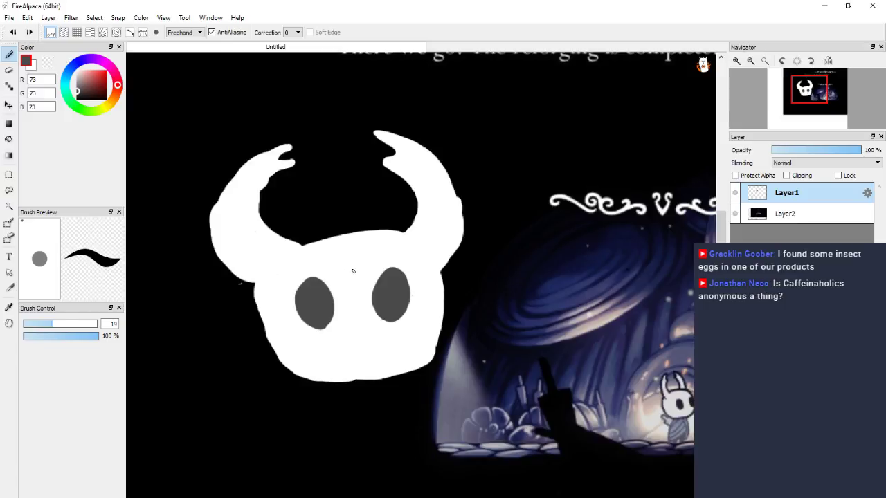
scroll(353, 271, "down", 1)
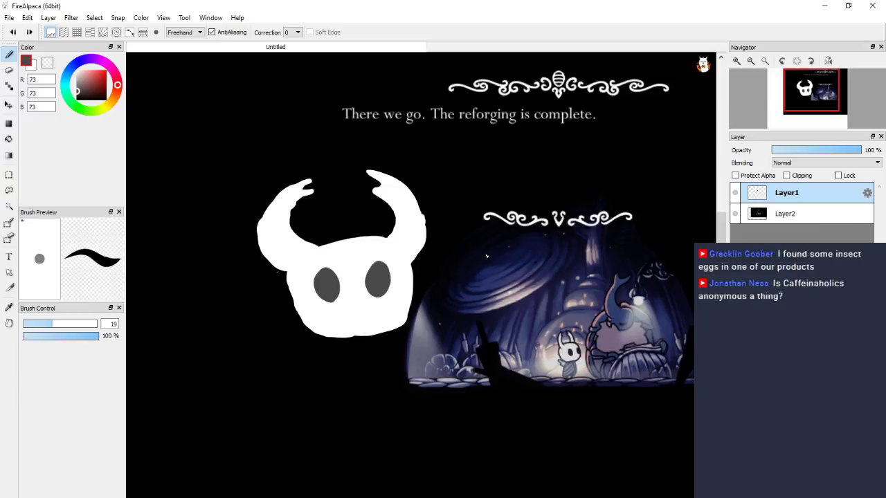
scroll(357, 256, "right", 2)
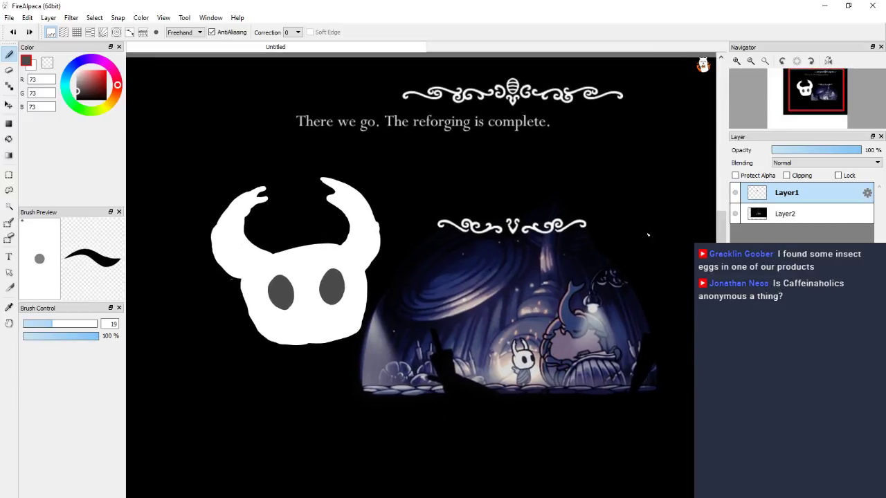
key("Delete")
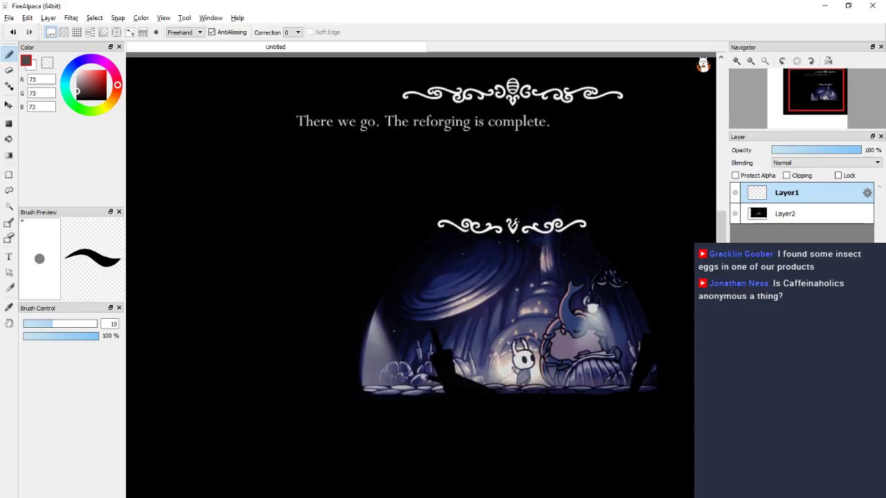
key("x")
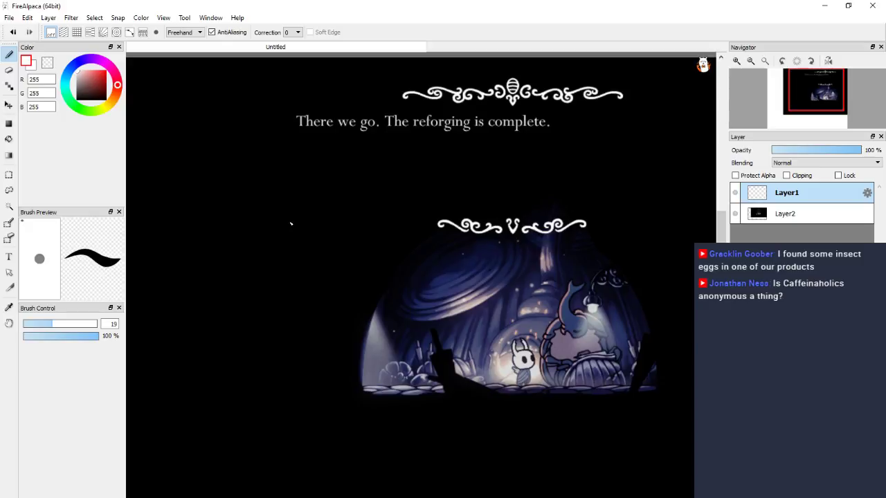
mouse_move(288, 223)
left_mouse_down()
mouse_move(201, 254)
mouse_move(218, 287)
left_mouse_up()
left_click_drag(267, 197, 263, 195)
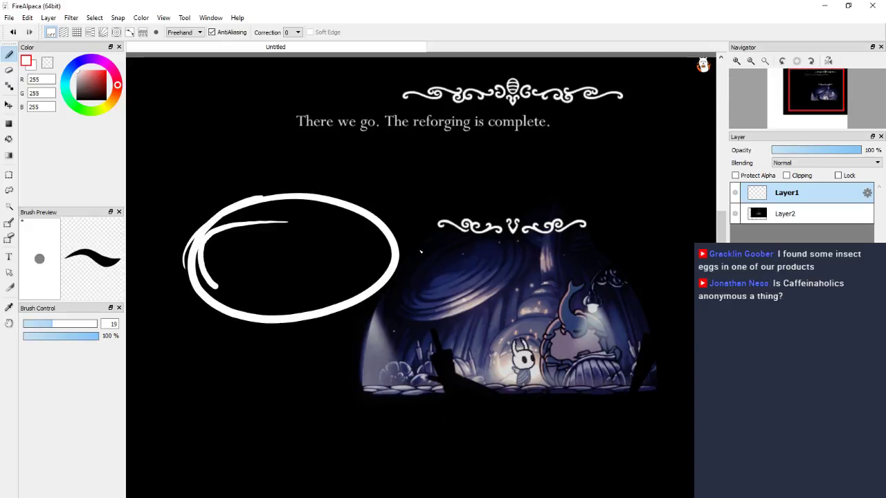
left_click_drag(288, 233, 382, 222)
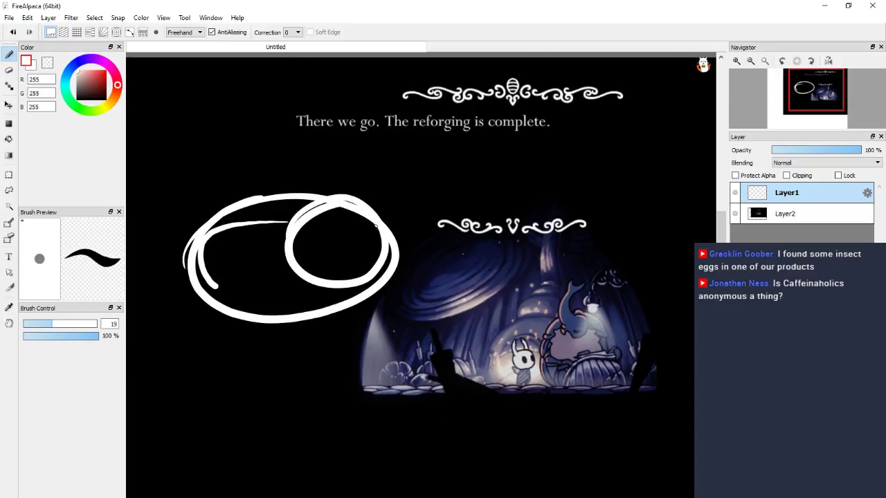
key("ctrl+z")
key("ctrl+z")
key("ctrl+z")
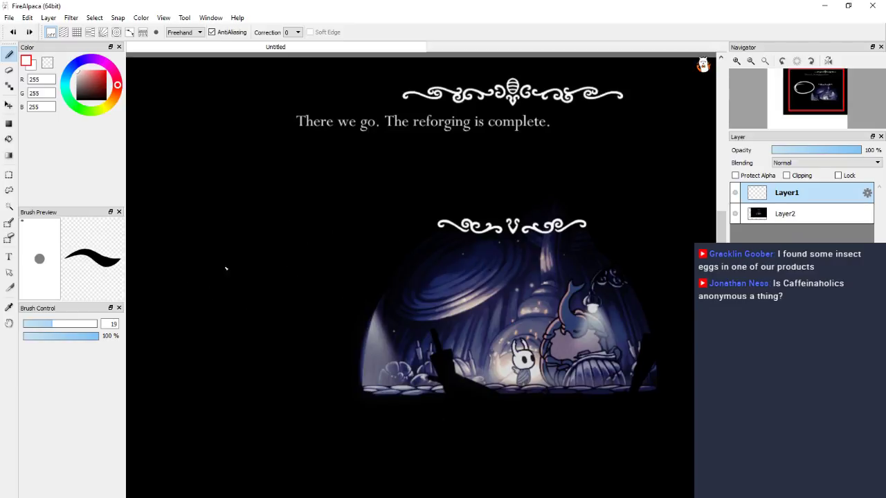
left_click_drag(225, 268, 293, 244)
key("ctrl+z")
mouse_move(233, 261)
left_mouse_down()
mouse_move(435, 245)
mouse_move(254, 240)
mouse_move(253, 231)
mouse_move(362, 251)
mouse_move(366, 234)
left_mouse_up()
key("ctrl+z")
key("ctrl+z")
key("ctrl+z")
mouse_move(235, 250)
left_mouse_down()
mouse_move(267, 212)
mouse_move(316, 196)
mouse_move(273, 232)
mouse_move(332, 200)
mouse_move(251, 229)
mouse_move(342, 249)
mouse_move(356, 209)
left_mouse_up()
key("ctrl+z")
key("ctrl+z")
key("ctrl+z")
key("ctrl+z")
mouse_move(290, 231)
left_mouse_down()
mouse_move(317, 194)
mouse_move(290, 213)
mouse_move(318, 242)
mouse_move(263, 228)
mouse_move(375, 213)
mouse_move(344, 191)
left_mouse_up()
key("ctrl+z")
key("ctrl+z")
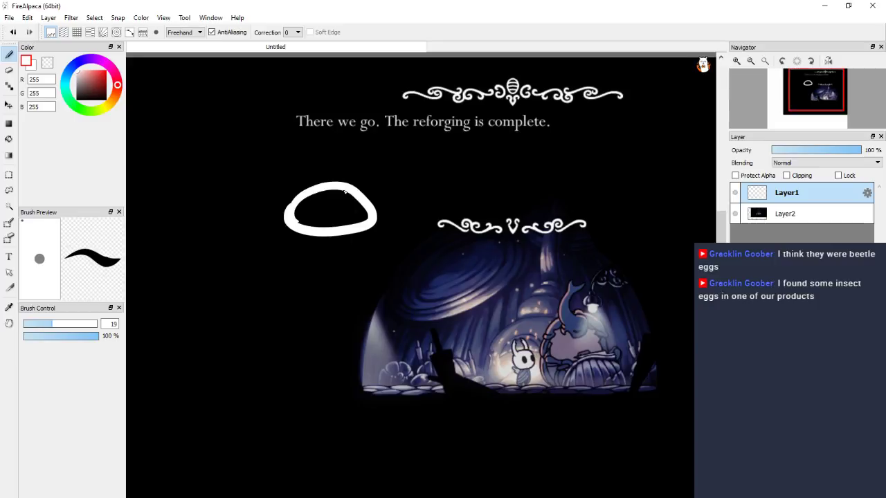
key("ctrl+z")
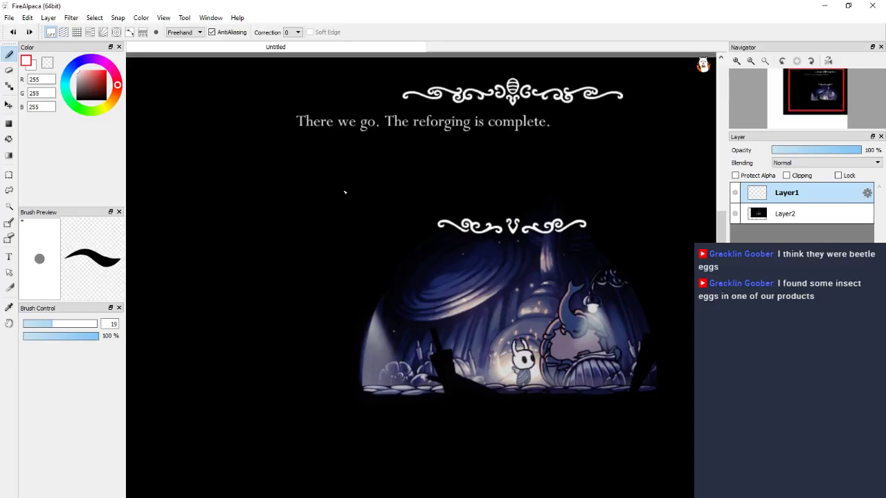
left_click_drag(309, 220, 335, 197)
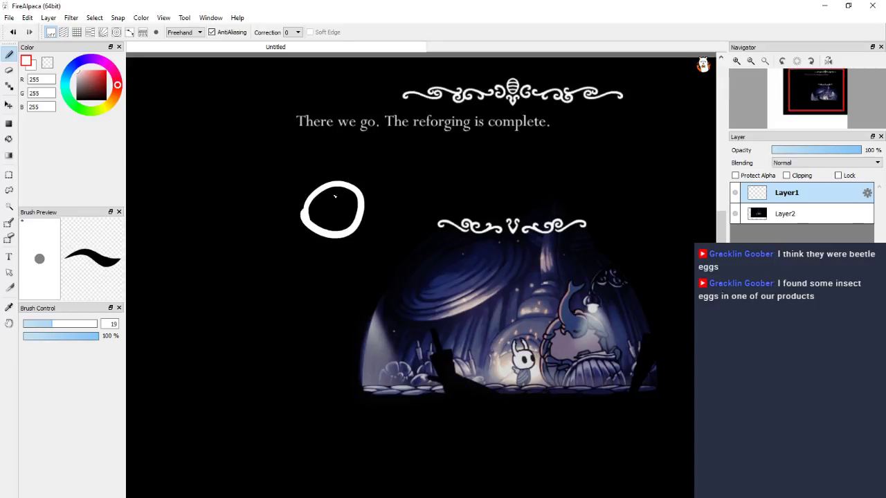
left_click_drag(305, 239, 297, 257)
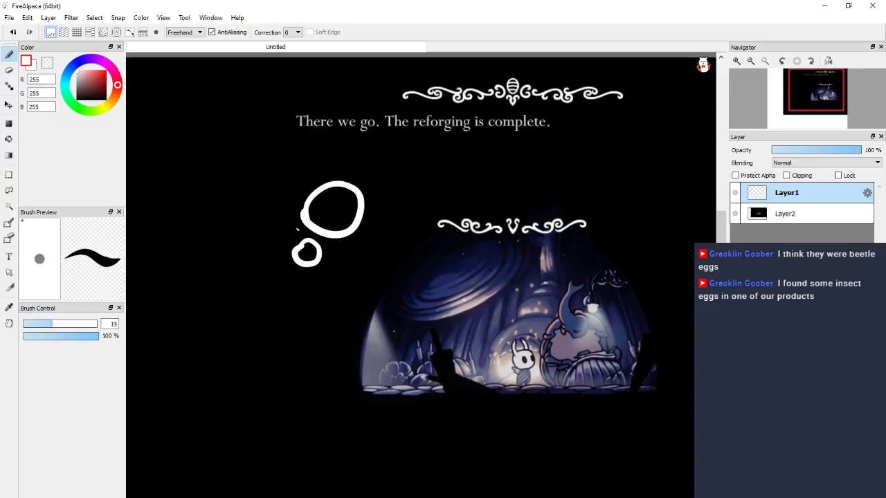
left_click_drag(271, 191, 275, 175)
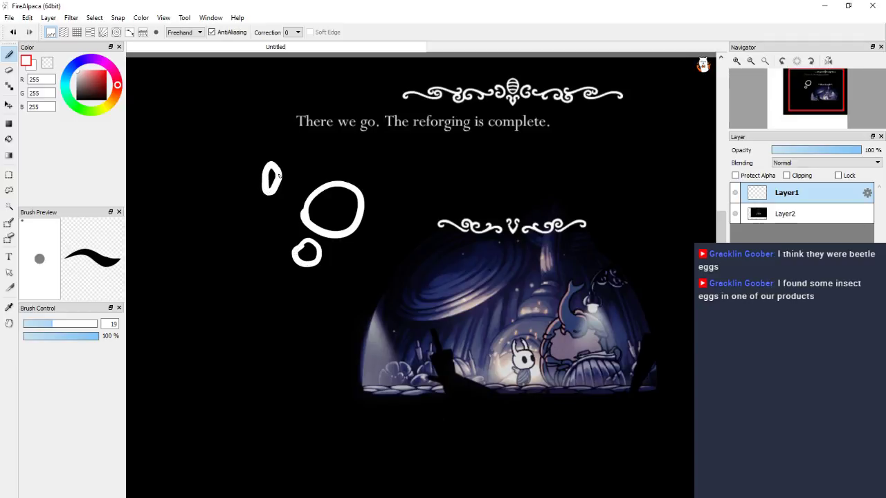
mouse_move(221, 185)
left_mouse_down()
mouse_move(212, 207)
mouse_move(223, 188)
left_mouse_up()
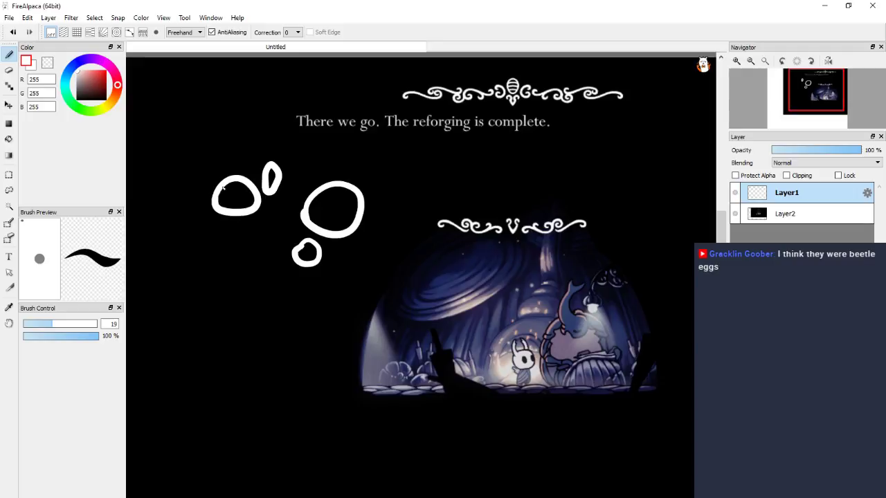
mouse_move(238, 219)
left_mouse_down()
mouse_move(244, 195)
mouse_move(266, 201)
mouse_move(247, 202)
left_mouse_up()
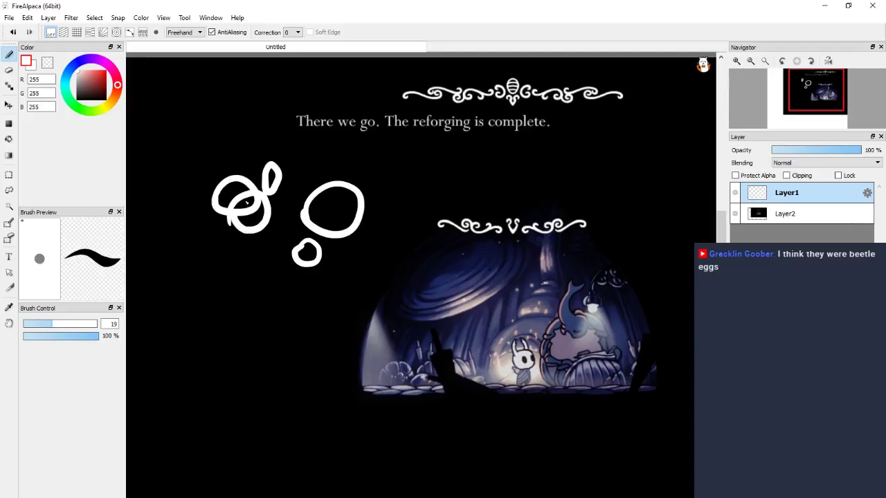
key("ctrl+z")
key("ctrl+z")
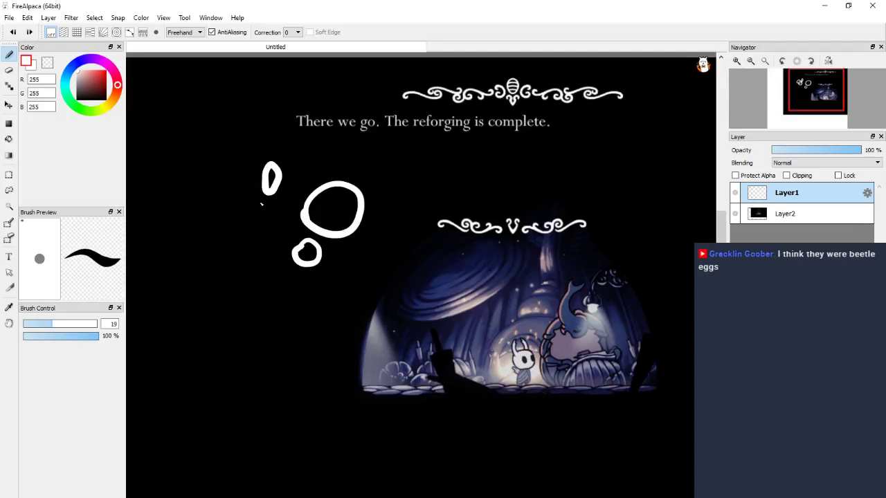
key("ctrl+z")
key("ctrl+z")
key("ctrl+z")
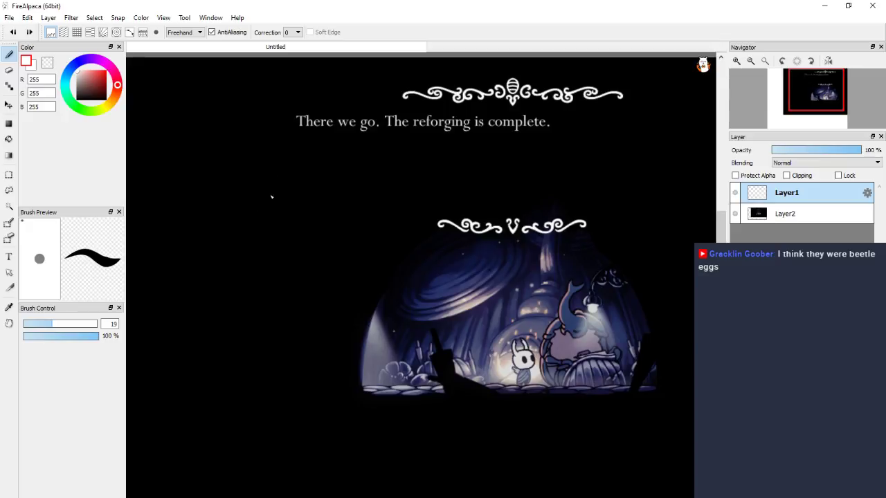
Launch Wacom Tablet Properties from the Start menu's Wacom Tablet group.
key("super")
scroll(69, 477, "down", 1)
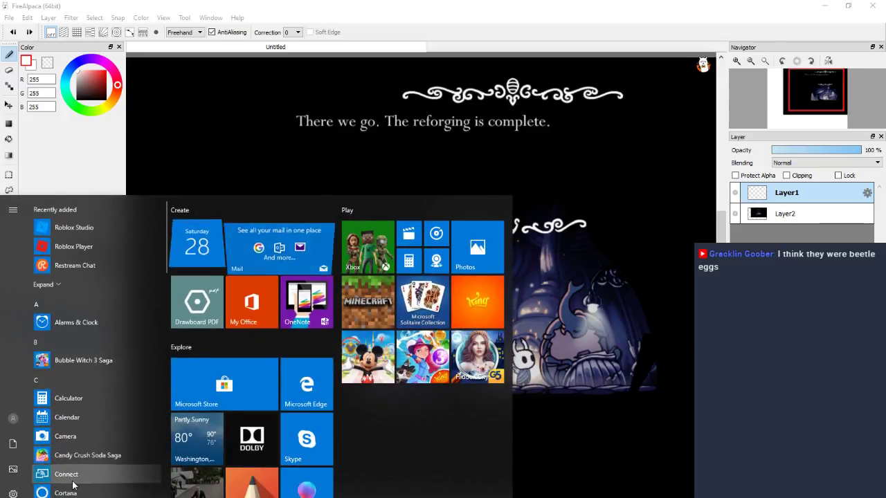
scroll(70, 483, "down", 3)
scroll(70, 483, "down", 5)
scroll(73, 450, "down", 5)
scroll(78, 367, "down", 2)
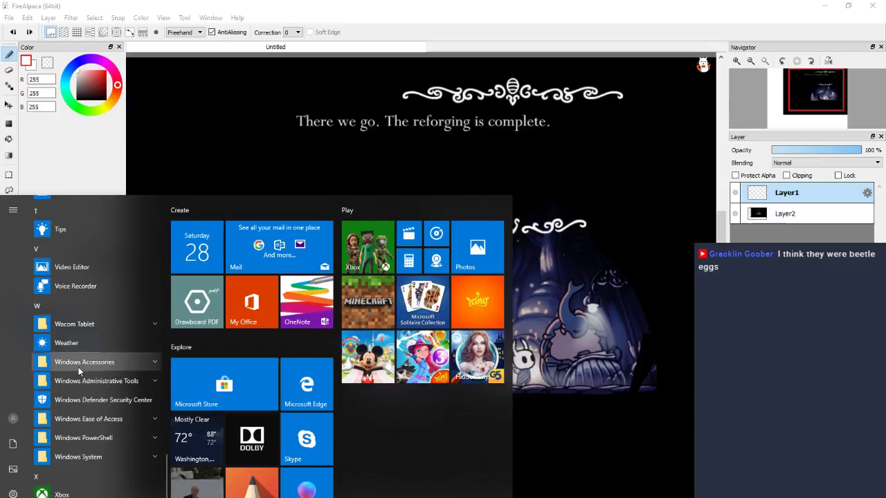
left_click(78, 323)
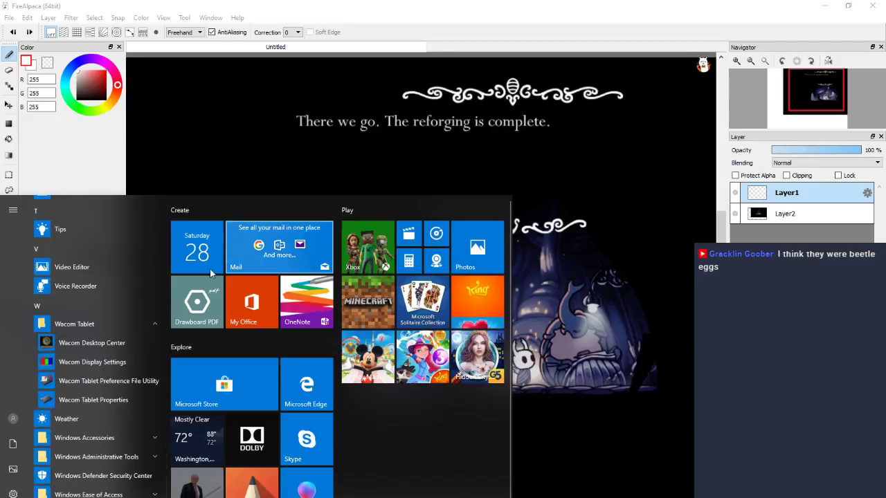
left_click(119, 398)
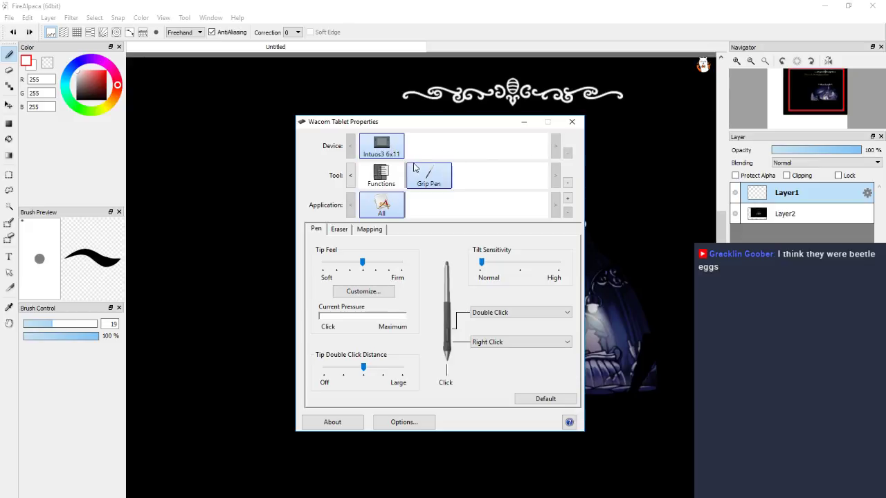
Keep Landscape orientation, limit Screen Area to Monitor 1, and close the tablet settings.
left_click(380, 229)
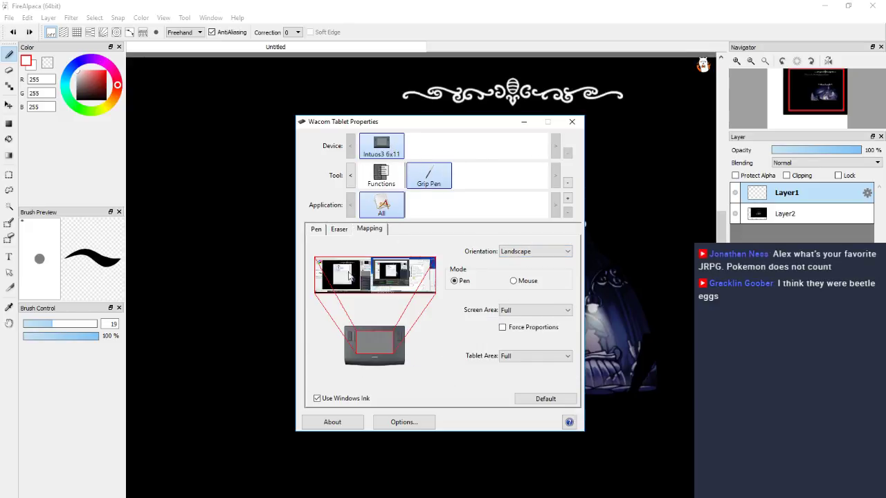
left_click(537, 251)
left_click(532, 270)
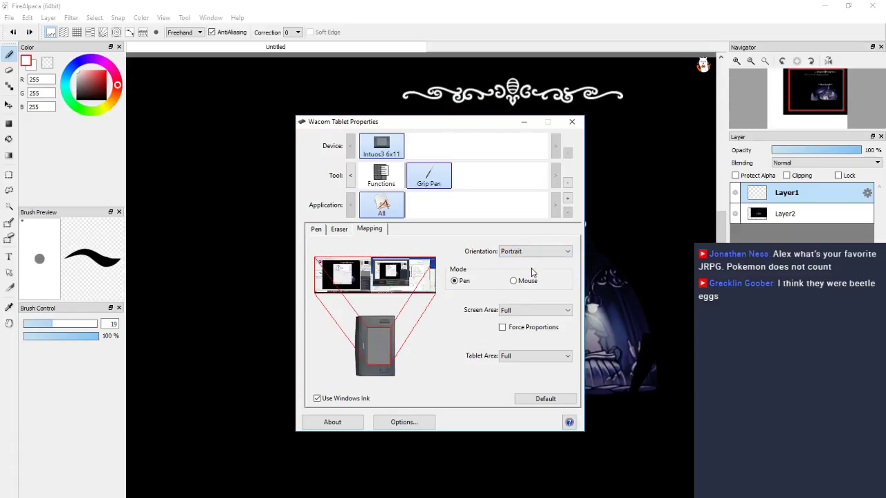
left_click(530, 251)
left_click(524, 262)
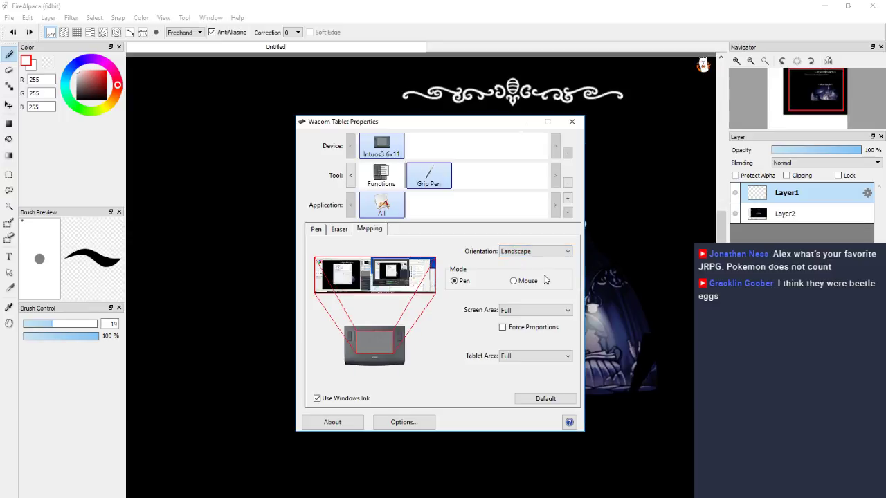
left_click(535, 310)
left_click(528, 337)
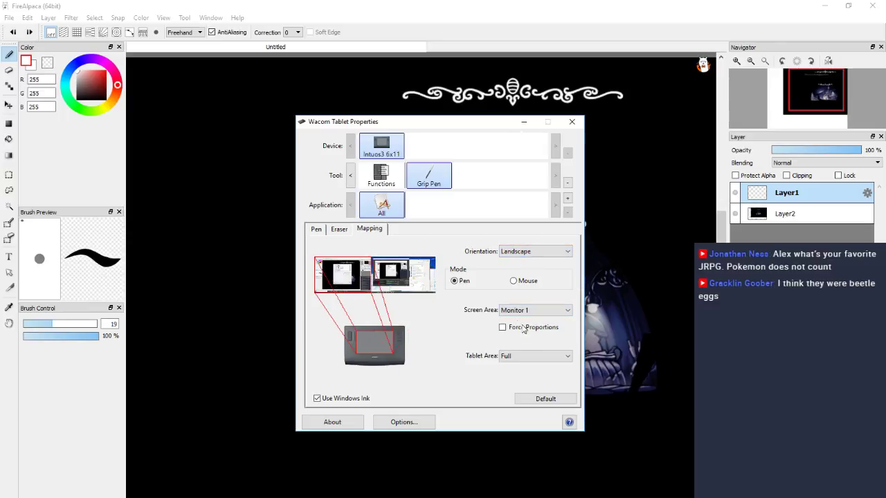
left_click(571, 122)
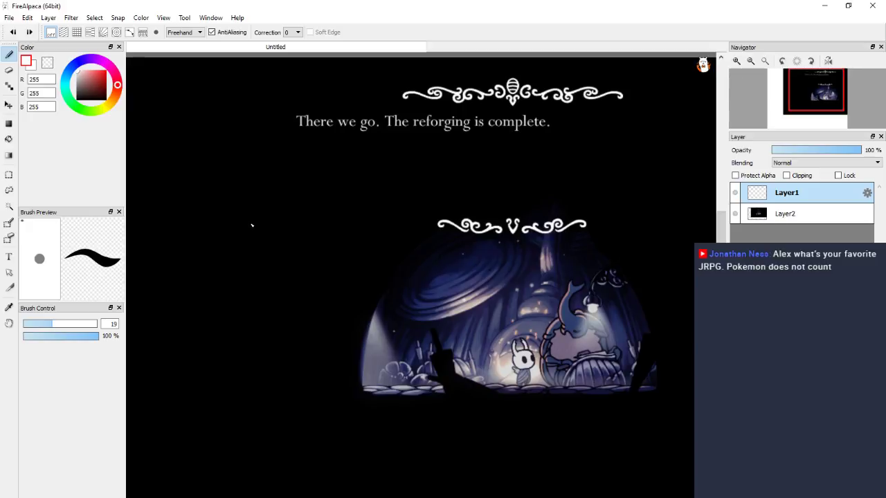
Repaint the white oval head with a horn curving up from it.
left_click_drag(276, 242, 271, 207)
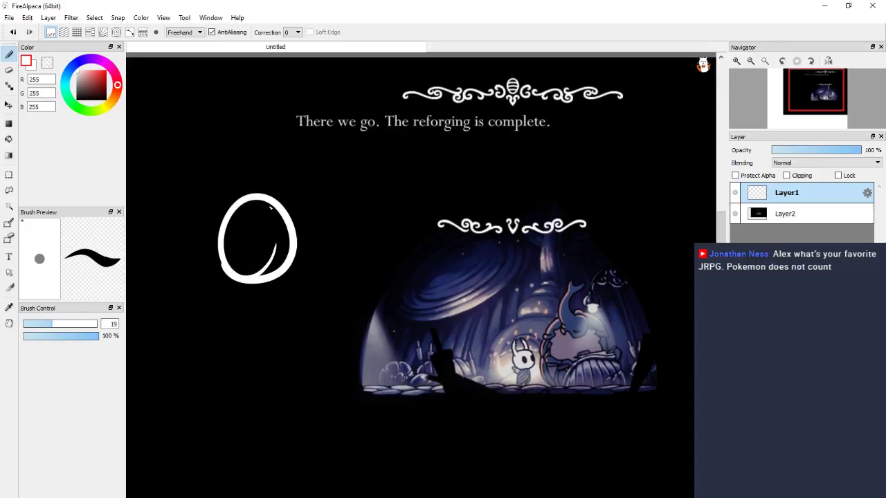
mouse_move(247, 235)
left_mouse_down()
mouse_move(221, 232)
mouse_move(291, 266)
mouse_move(299, 208)
mouse_move(241, 216)
mouse_move(281, 198)
mouse_move(236, 270)
mouse_move(270, 216)
mouse_move(256, 242)
mouse_move(277, 229)
mouse_move(263, 267)
mouse_move(281, 225)
left_mouse_up()
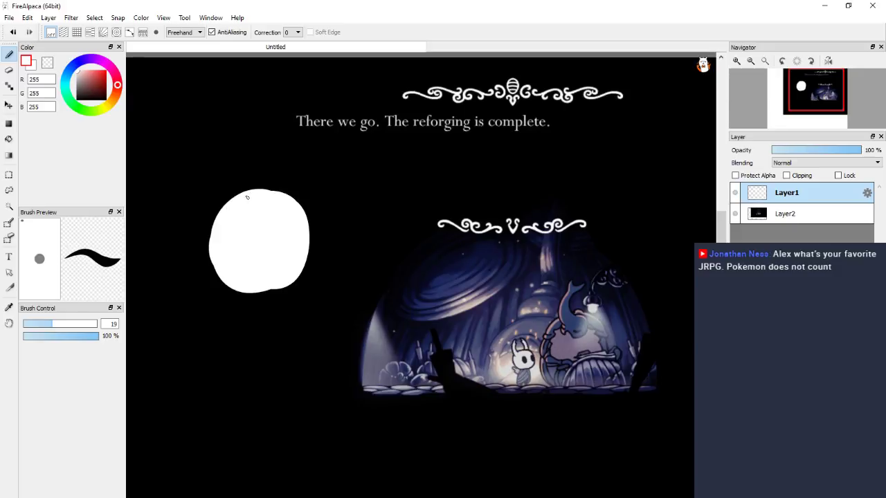
mouse_move(247, 194)
left_mouse_down()
mouse_move(218, 211)
mouse_move(207, 233)
mouse_move(220, 285)
mouse_move(259, 292)
left_mouse_up()
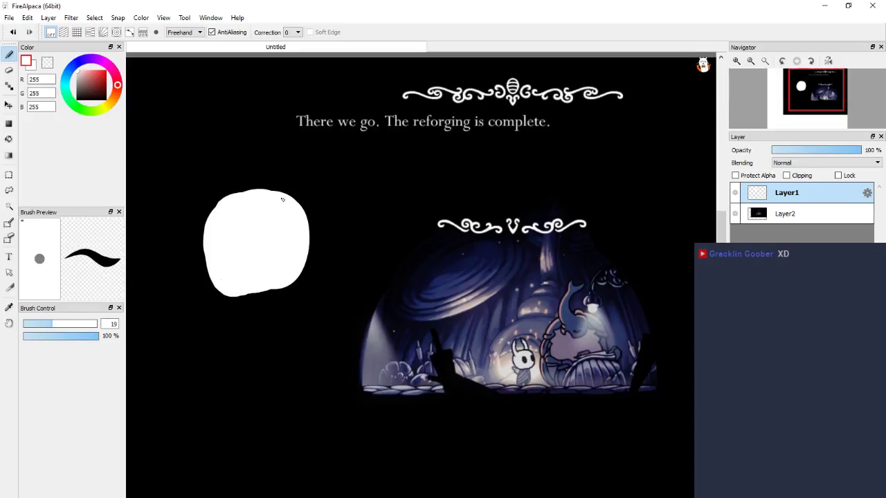
mouse_move(213, 215)
left_mouse_down()
mouse_move(217, 198)
mouse_move(208, 228)
mouse_move(238, 194)
mouse_move(275, 194)
mouse_move(304, 211)
mouse_move(311, 245)
mouse_move(299, 281)
mouse_move(231, 291)
left_mouse_up()
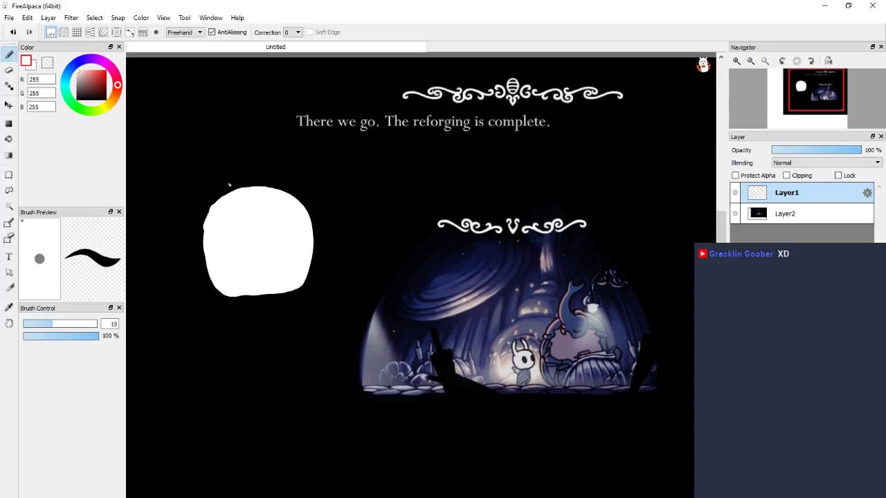
mouse_move(222, 154)
left_mouse_down()
mouse_move(202, 194)
mouse_move(206, 211)
left_mouse_up()
mouse_move(222, 129)
left_mouse_down()
mouse_move(194, 197)
mouse_move(208, 224)
mouse_move(192, 216)
mouse_move(184, 181)
mouse_move(202, 146)
mouse_move(222, 140)
mouse_move(223, 151)
mouse_move(214, 148)
mouse_move(220, 138)
mouse_move(201, 215)
mouse_move(218, 166)
left_mouse_up()
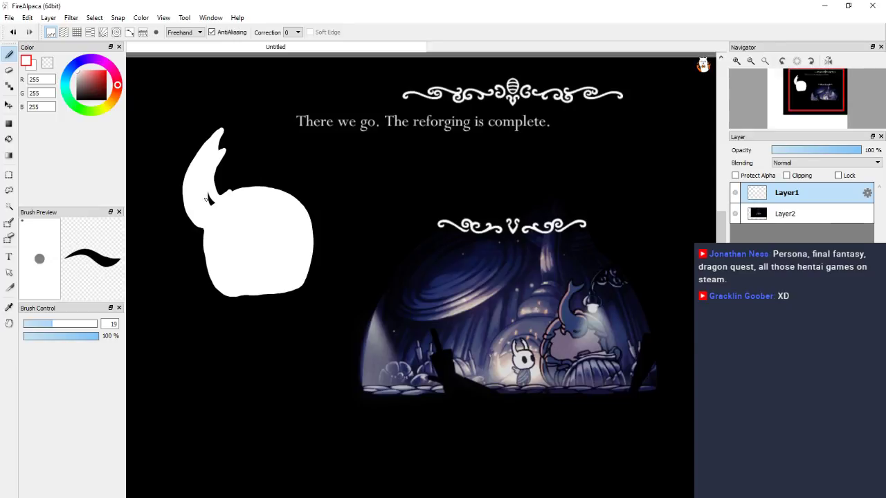
left_click_drag(203, 233, 207, 197)
Undo a left-side bulge and erase the neck stroke off the white head.
key("e")
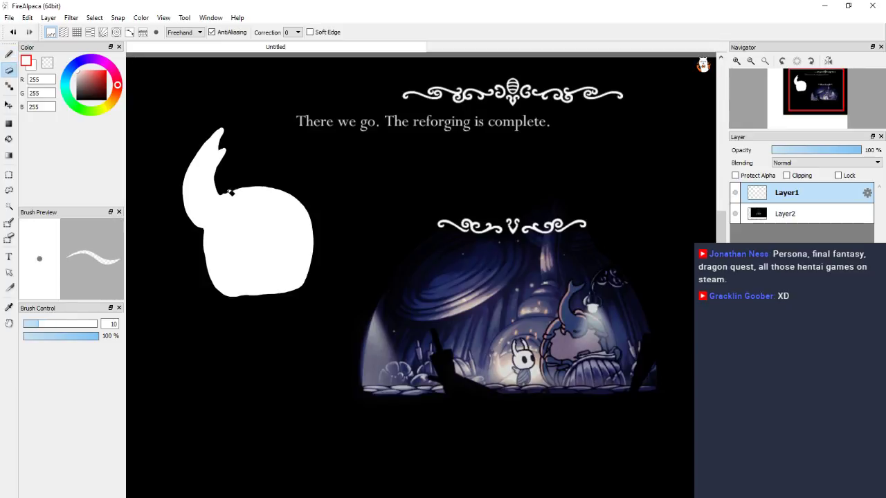
key("b")
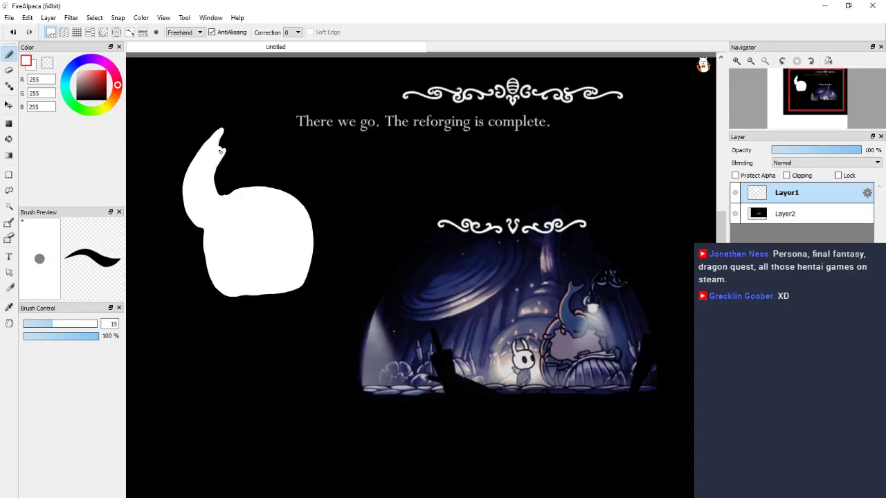
key("e")
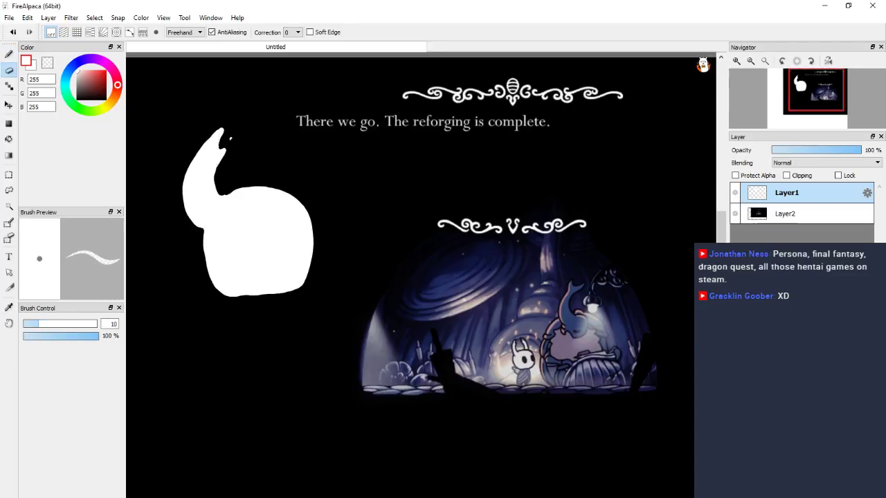
key("b")
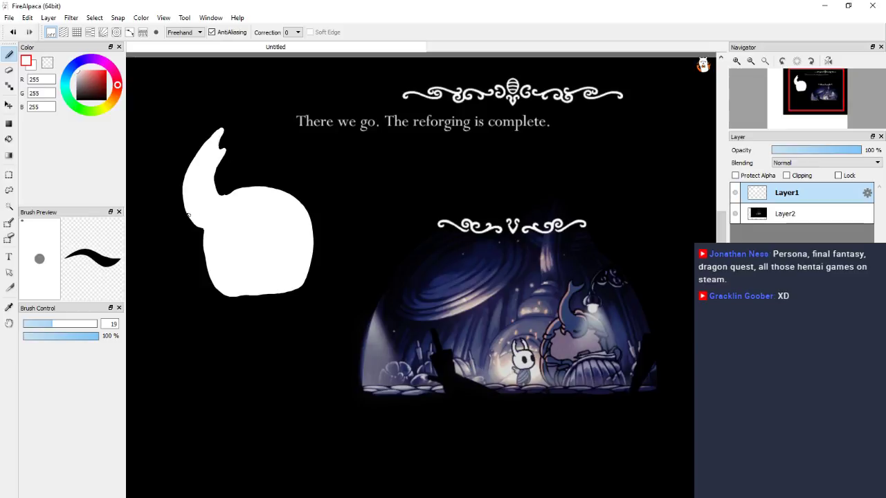
left_click_drag(186, 189, 200, 224)
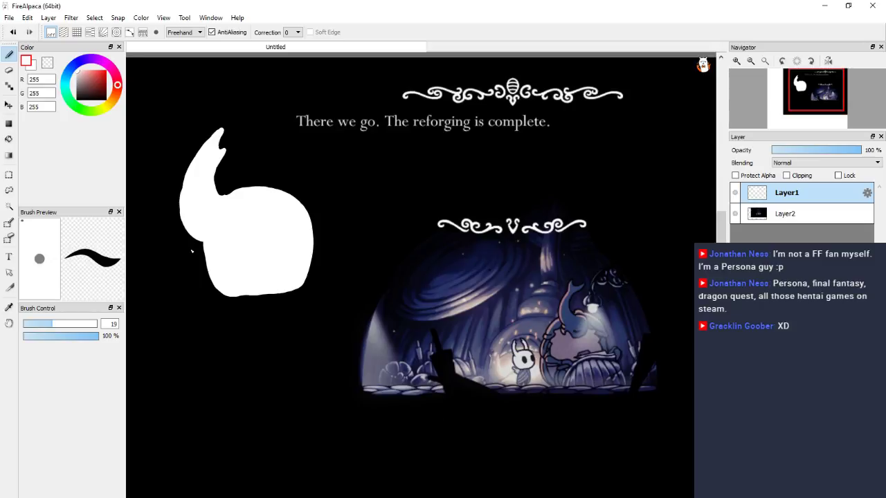
key("ctrl+z")
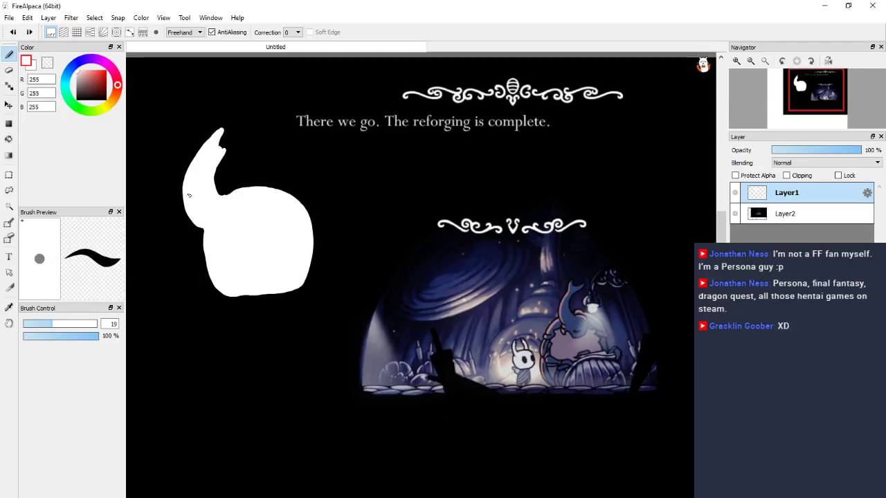
key("e")
mouse_move(219, 133)
left_mouse_down()
mouse_move(185, 174)
mouse_move(206, 148)
mouse_move(198, 182)
mouse_move(164, 214)
mouse_move(216, 175)
mouse_move(188, 238)
mouse_move(233, 194)
mouse_move(207, 221)
mouse_move(213, 211)
left_mouse_up()
With the Pen at size 19, paint both horn shapes and thicken the right horn's edges.
key("b")
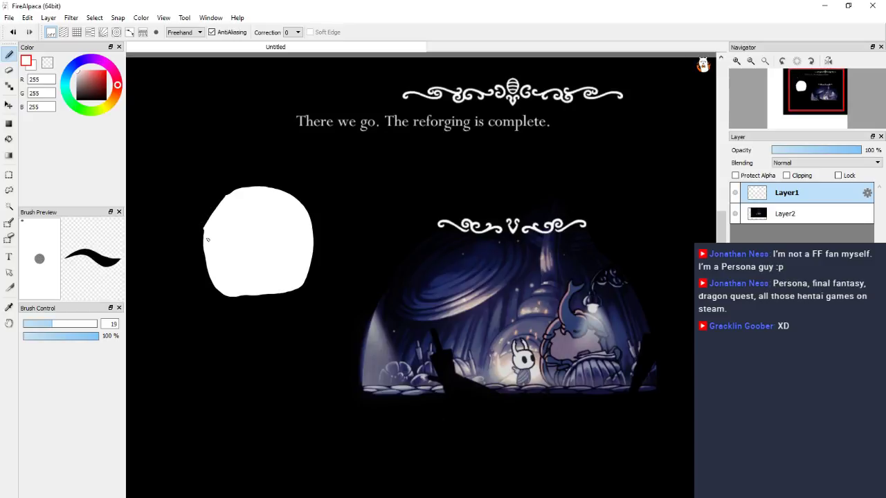
mouse_move(205, 244)
left_mouse_down()
mouse_move(211, 216)
mouse_move(233, 194)
left_mouse_up()
mouse_move(210, 148)
left_mouse_down()
mouse_move(191, 199)
mouse_move(202, 220)
left_mouse_up()
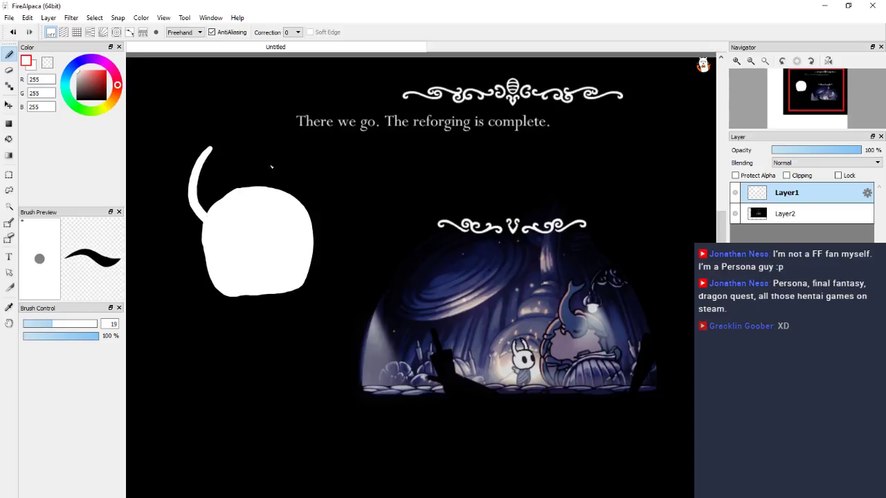
mouse_move(291, 144)
left_mouse_down()
mouse_move(313, 197)
mouse_move(306, 207)
left_mouse_up()
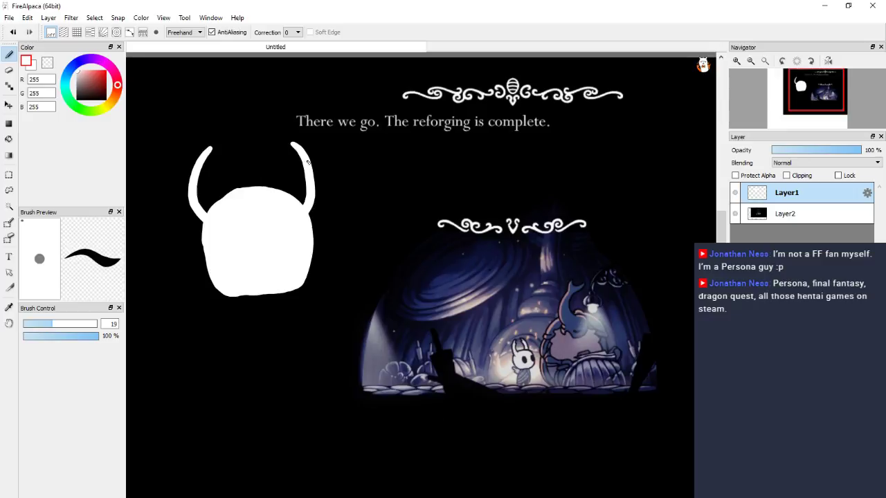
mouse_move(285, 127)
left_mouse_down()
mouse_move(312, 170)
mouse_move(312, 222)
left_mouse_up()
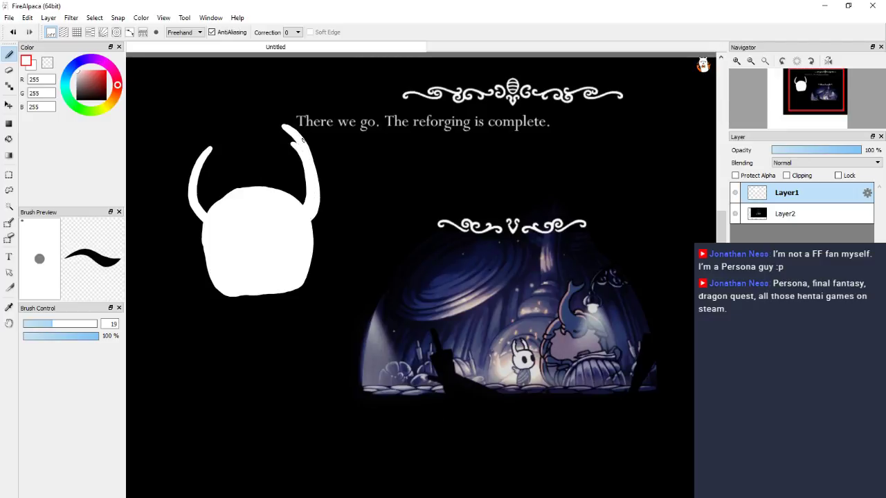
mouse_move(303, 139)
left_mouse_down()
mouse_move(321, 191)
mouse_move(319, 221)
mouse_move(314, 159)
mouse_move(318, 211)
left_mouse_up()
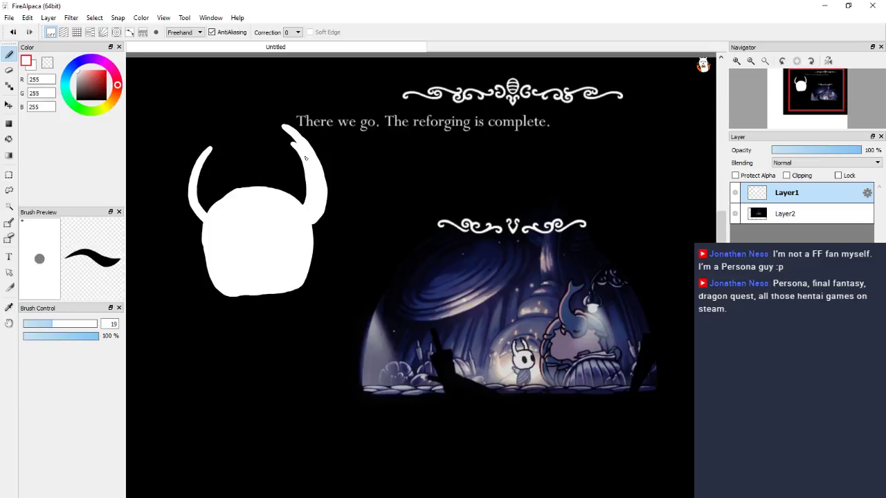
mouse_move(308, 165)
left_mouse_down()
mouse_move(307, 206)
mouse_move(312, 187)
mouse_move(298, 208)
left_mouse_up()
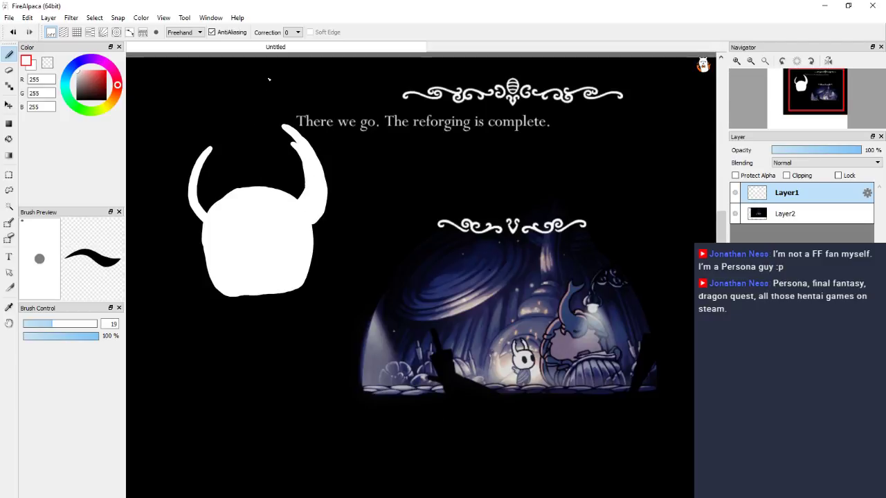
Extend and widen the left horn into the head, undoing the last widening stroke.
mouse_move(215, 131)
left_mouse_down()
mouse_move(185, 188)
mouse_move(200, 228)
left_mouse_up()
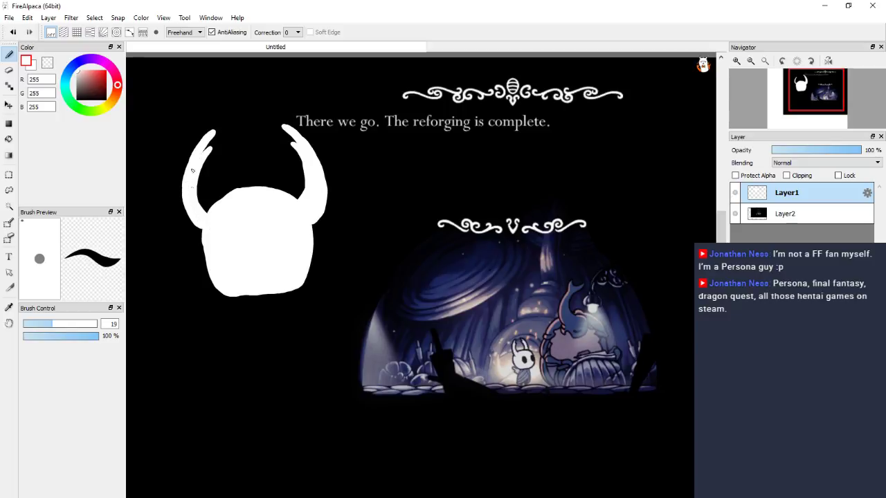
mouse_move(202, 144)
left_mouse_down()
mouse_move(178, 185)
mouse_move(182, 210)
mouse_move(202, 235)
left_mouse_up()
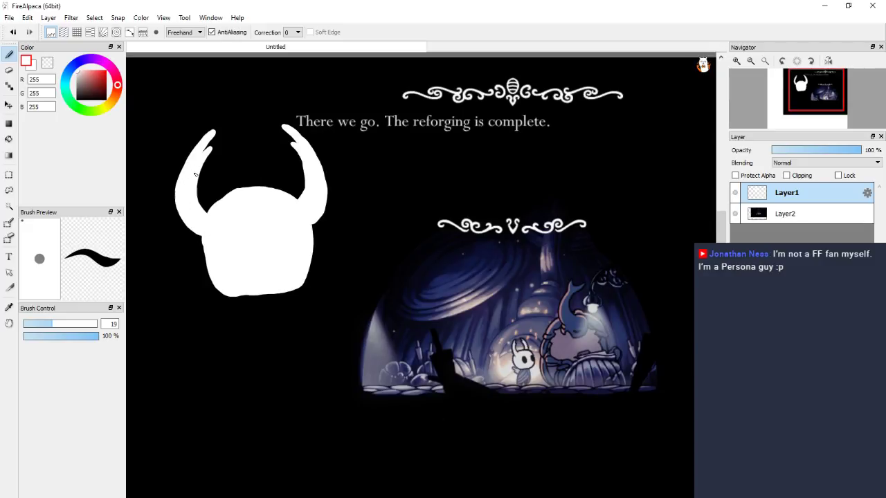
left_click_drag(193, 179, 213, 220)
left_click_drag(191, 178, 212, 212)
mouse_move(193, 156)
left_mouse_down()
mouse_move(172, 217)
mouse_move(184, 231)
left_mouse_up()
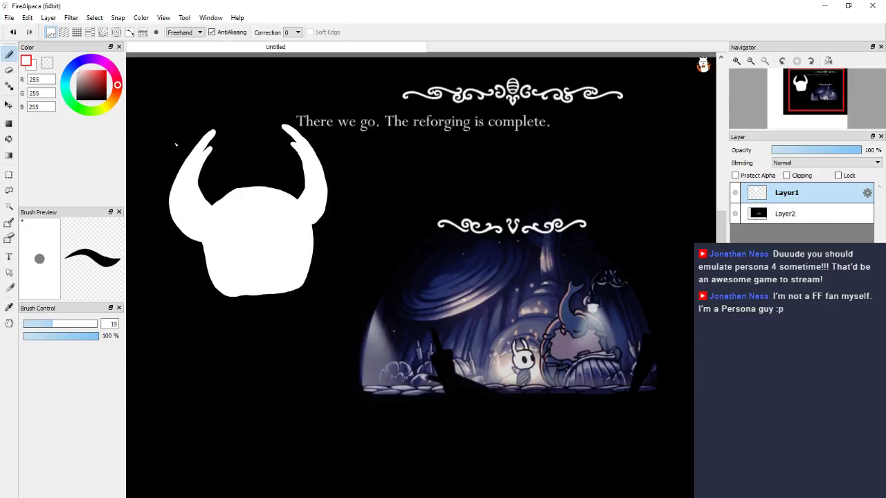
key("ctrl+z")
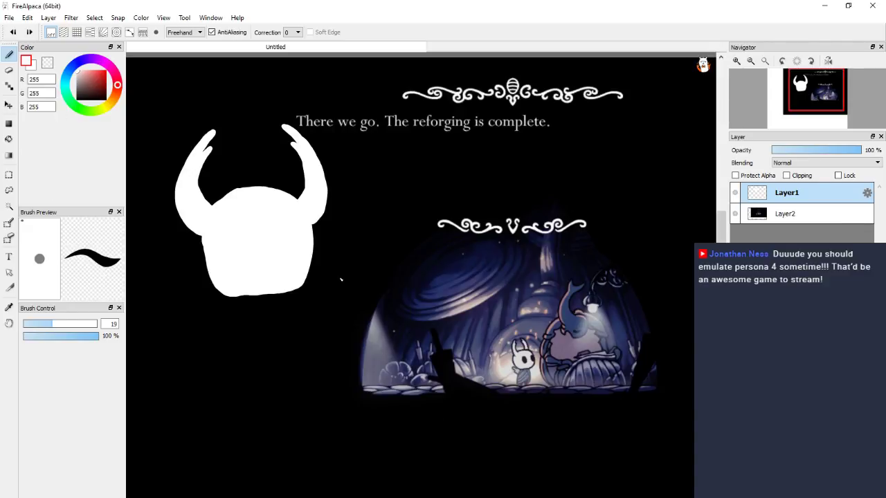
Eyedrop pure black from the background and paint the helmet's left and right oval eyes.
left_click(495, 375, "alt")
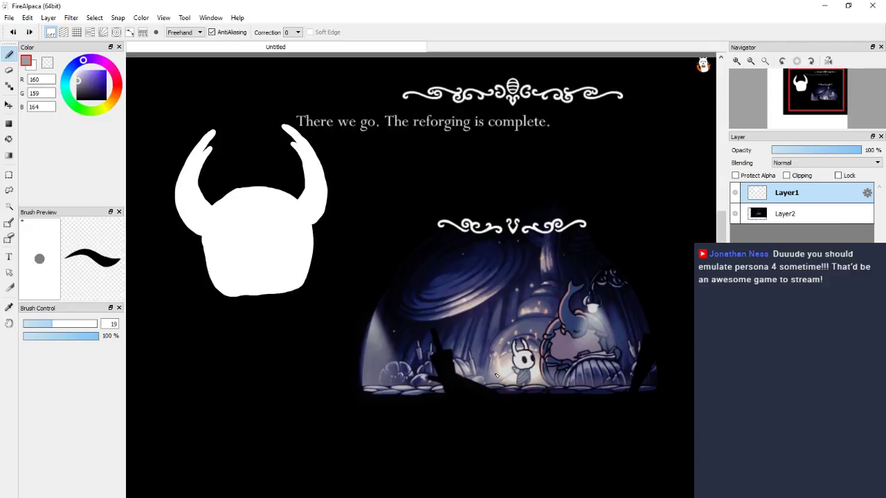
left_click(472, 380, "alt")
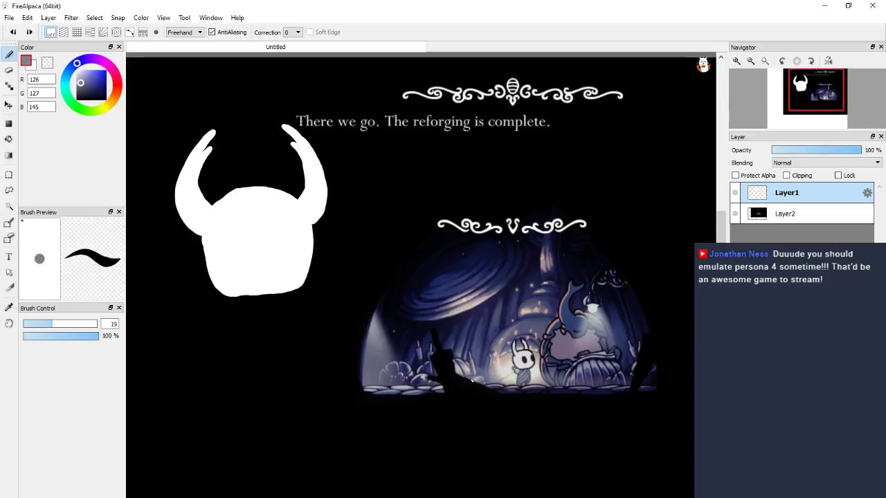
left_click(489, 382, "alt")
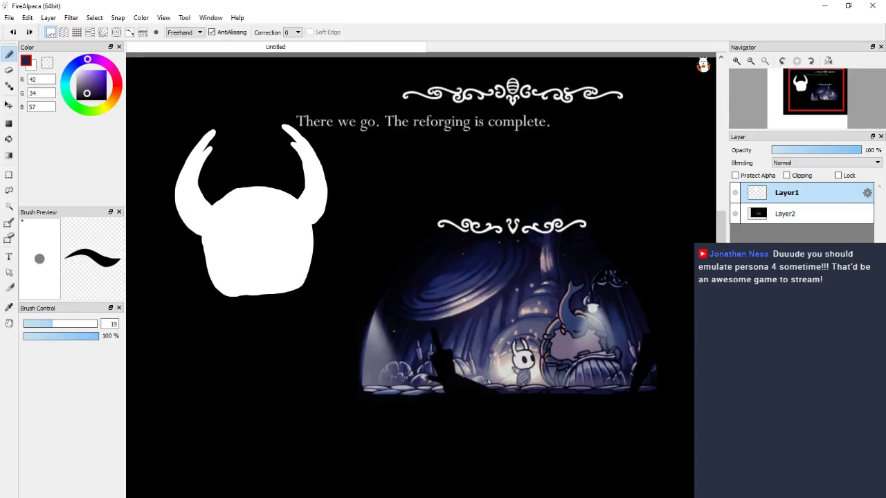
left_click(326, 328, "alt")
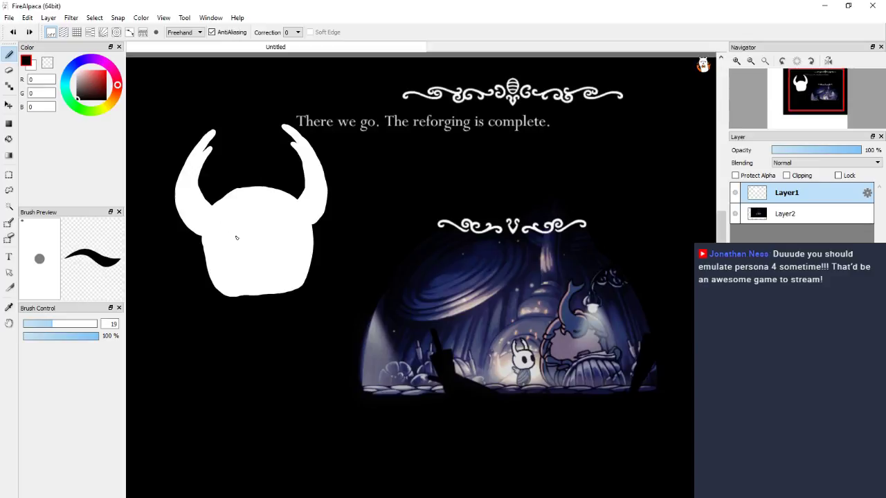
left_click_drag(234, 254, 235, 224)
mouse_move(282, 254)
left_mouse_down()
mouse_move(280, 215)
mouse_move(274, 251)
mouse_move(281, 231)
left_mouse_up()
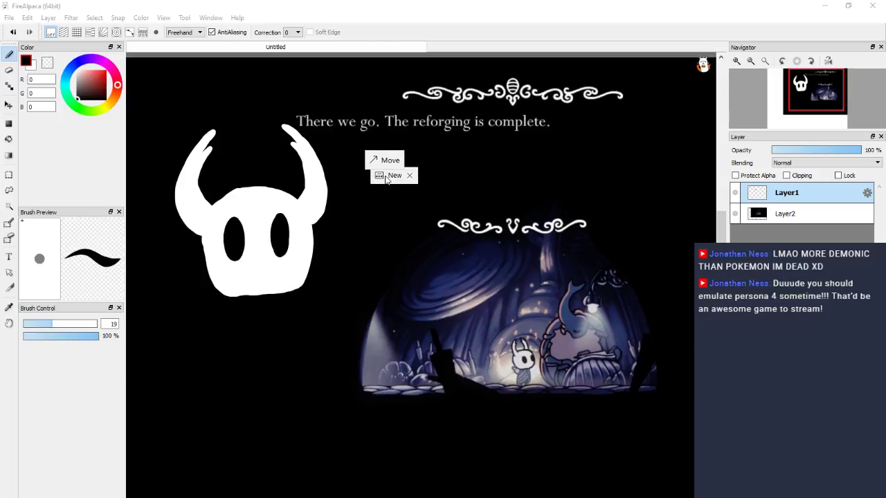
left_click_drag(875, 21, 247, 66)
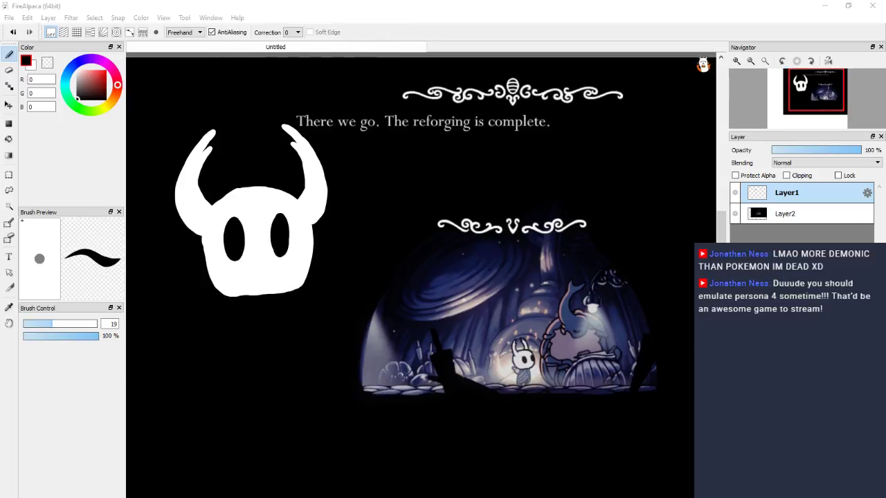
key("alt+Tab")
Search Bing for 'dragon warrior mon' and show the image results.
mouse_move(472, 5)
left_mouse_down()
mouse_move(341, 51)
mouse_move(317, 42)
left_mouse_up()
type("d")
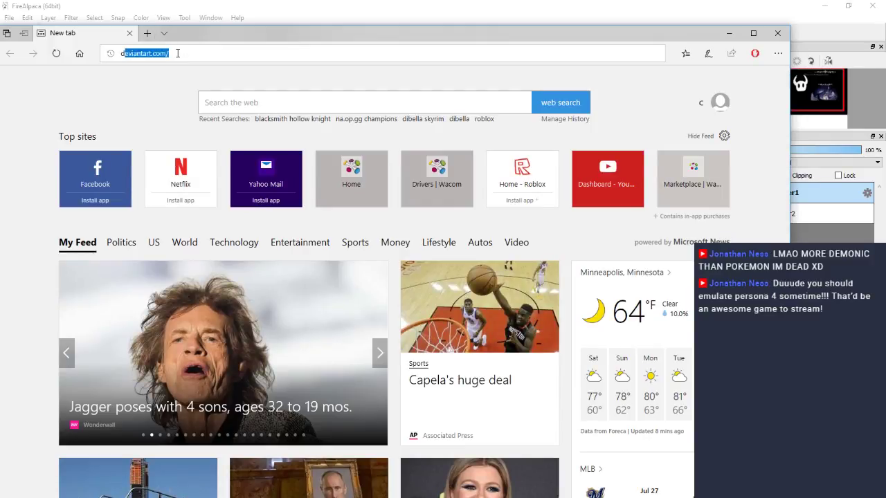
type("ragon warrior")
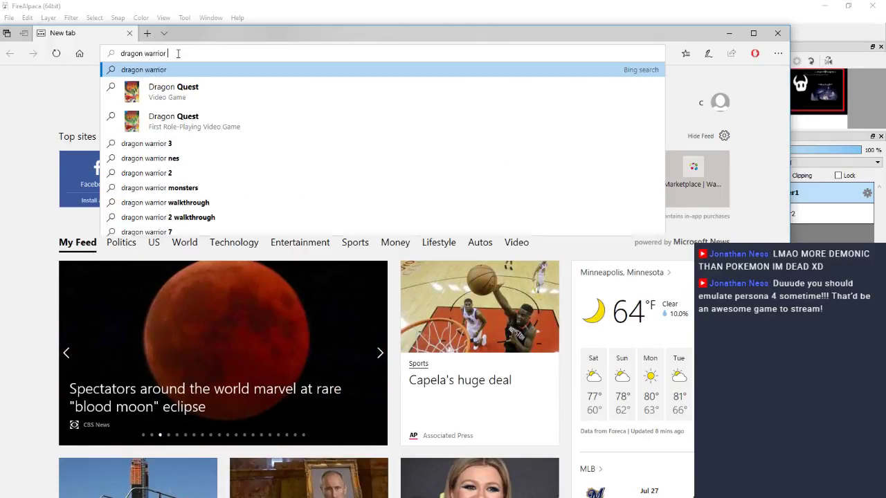
type(" mon")
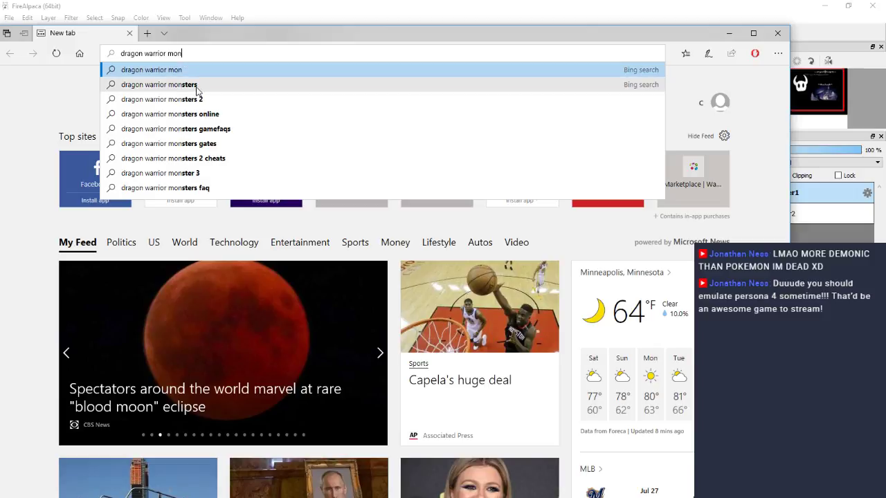
left_click(196, 86)
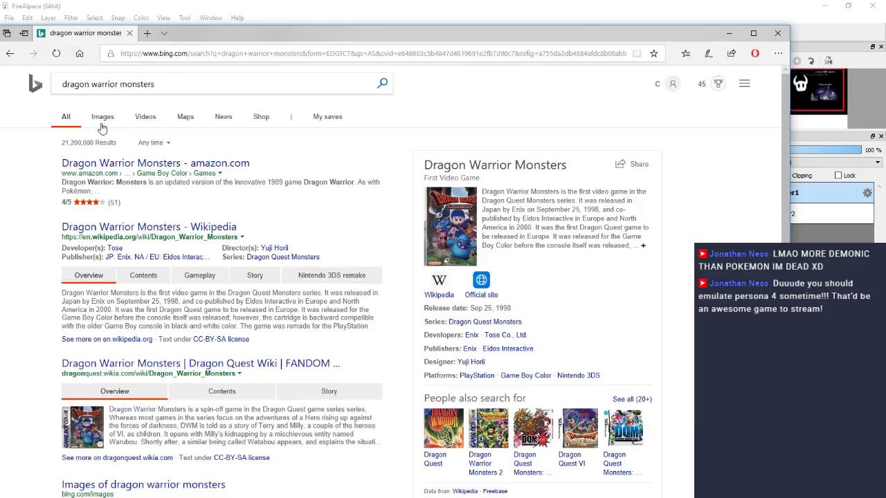
left_click(102, 119)
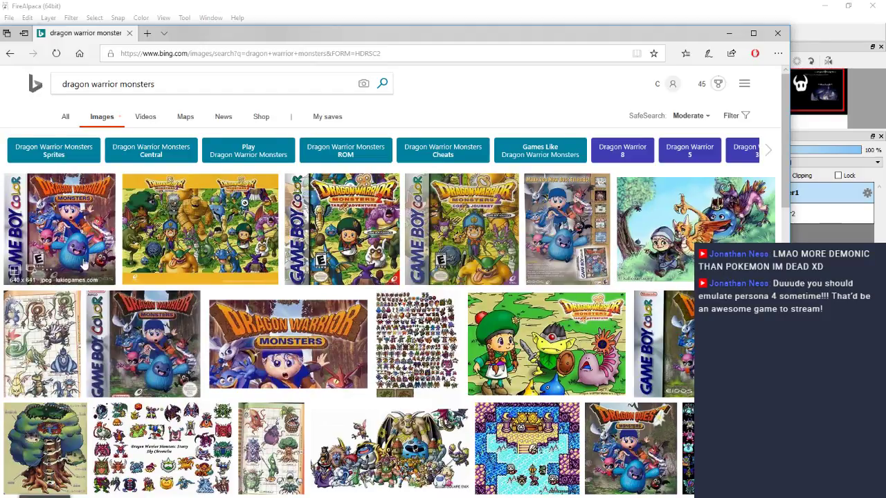
Open the 854×1200 Dragon Warrior Monsters sprite sheet full size in a new tab.
left_click(79, 229)
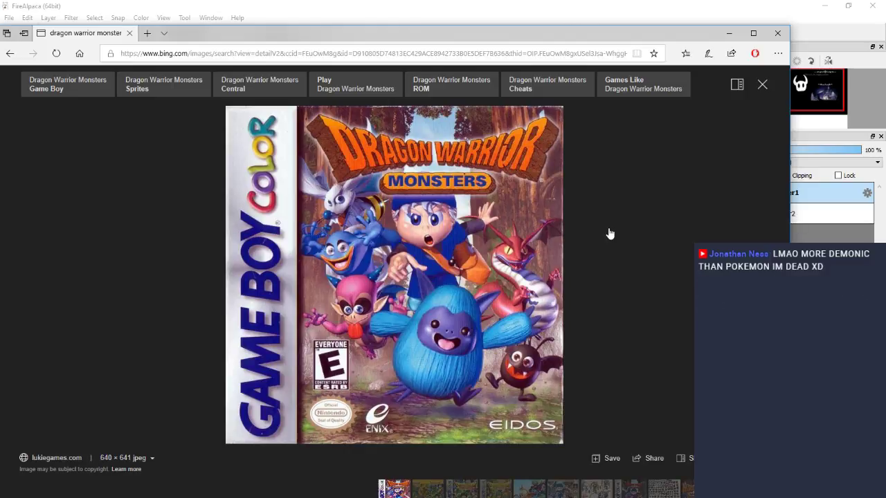
left_click(762, 84)
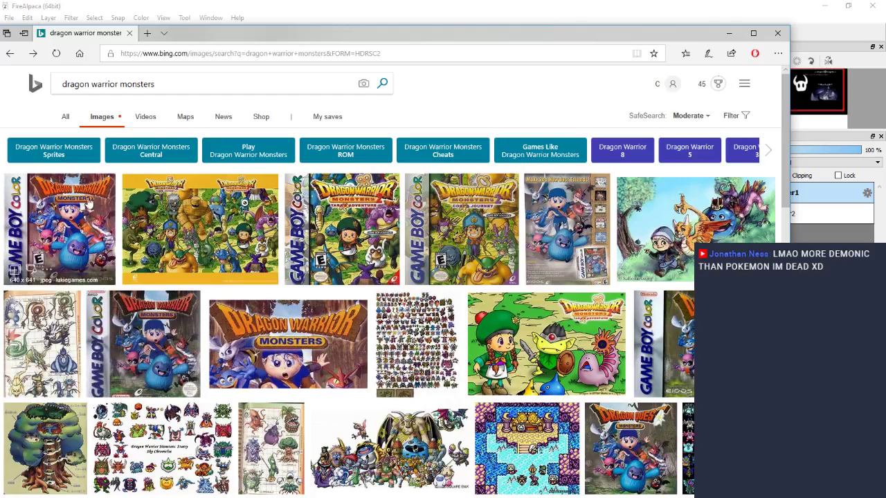
mouse_move(416, 343)
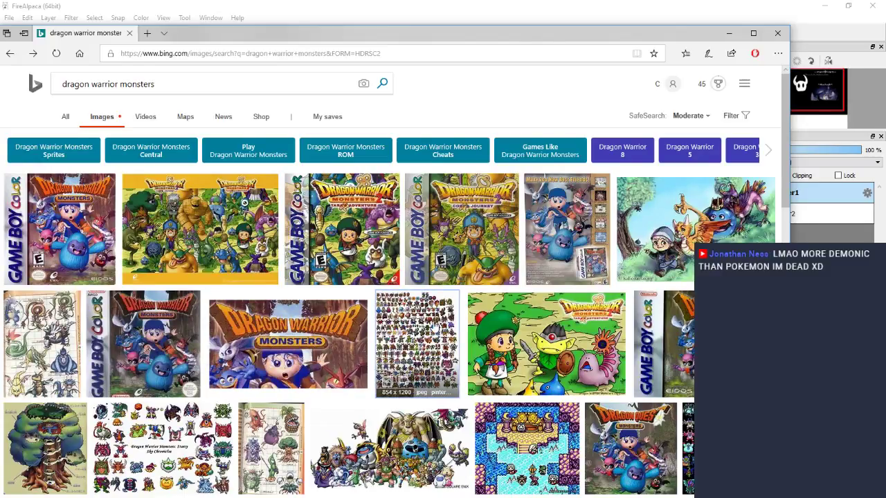
left_click(432, 323)
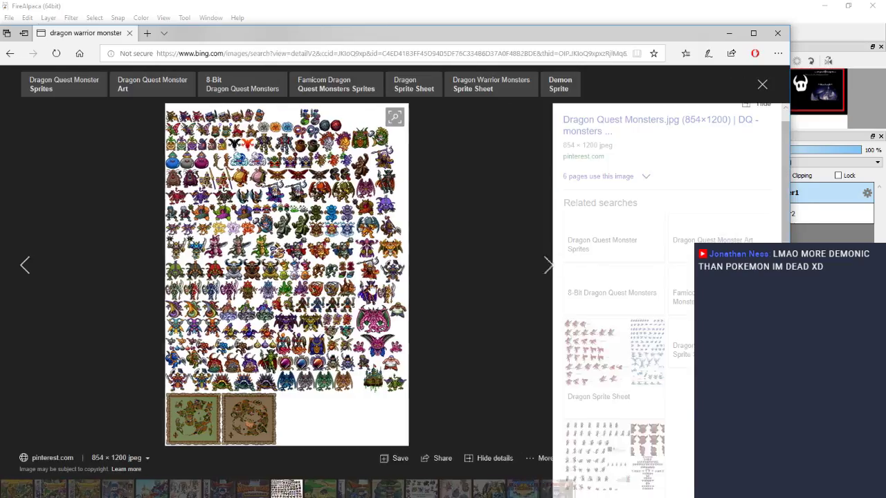
left_click(274, 207)
left_click(177, 239)
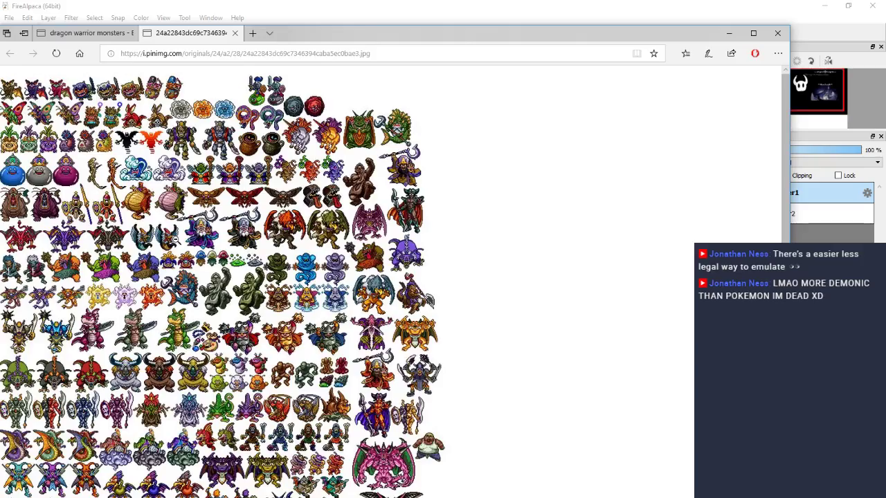
left_click(184, 225)
left_click(160, 226)
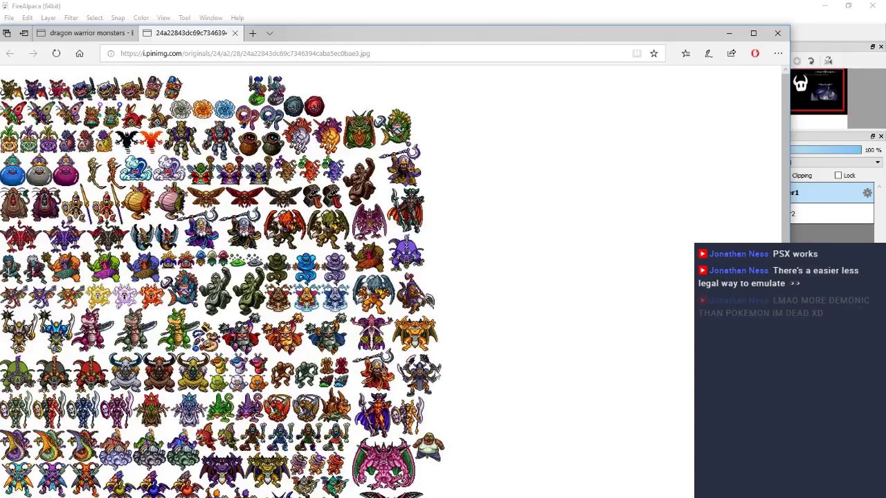
scroll(469, 336, "down", 1)
scroll(374, 362, "down", 1)
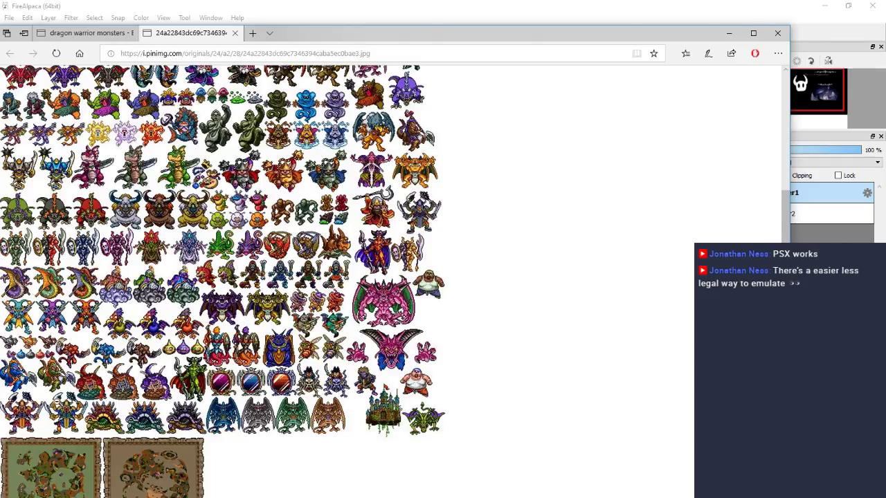
scroll(391, 234, "up", 1)
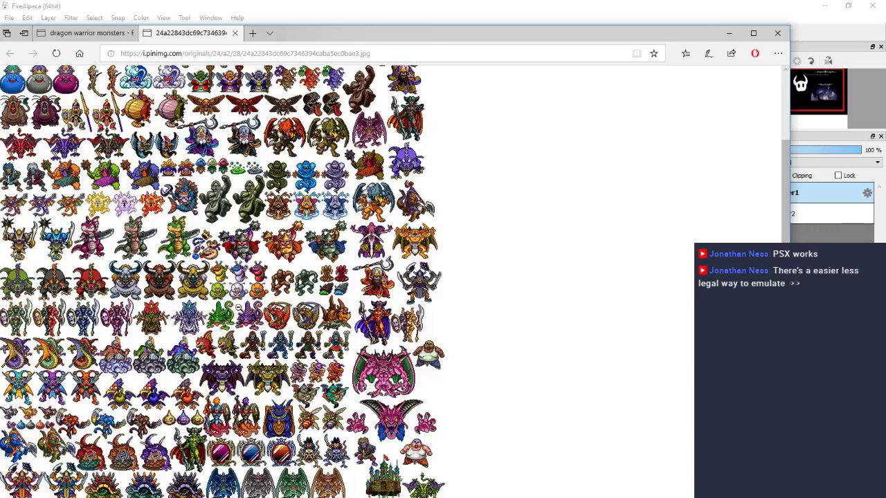
Scroll through the full-size sprite sheet down to the map tiles and back up.
scroll(135, 251, "up", 3)
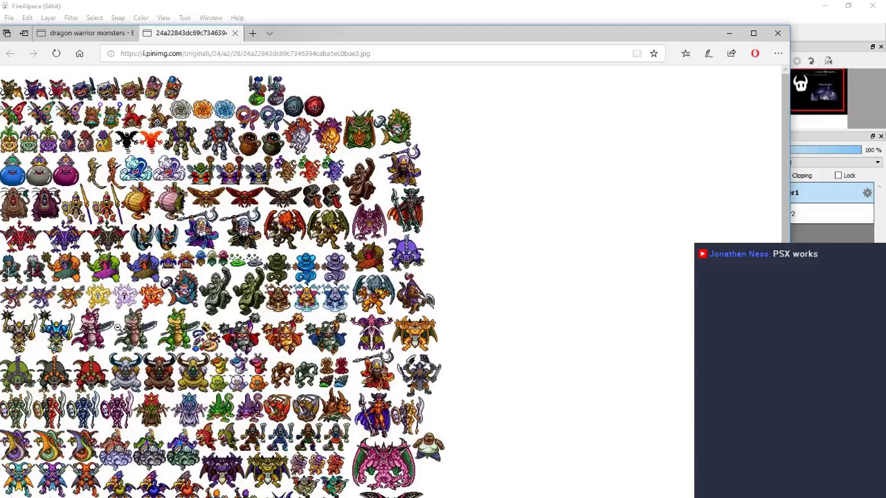
scroll(195, 324, "down", 1)
scroll(190, 320, "down", 1)
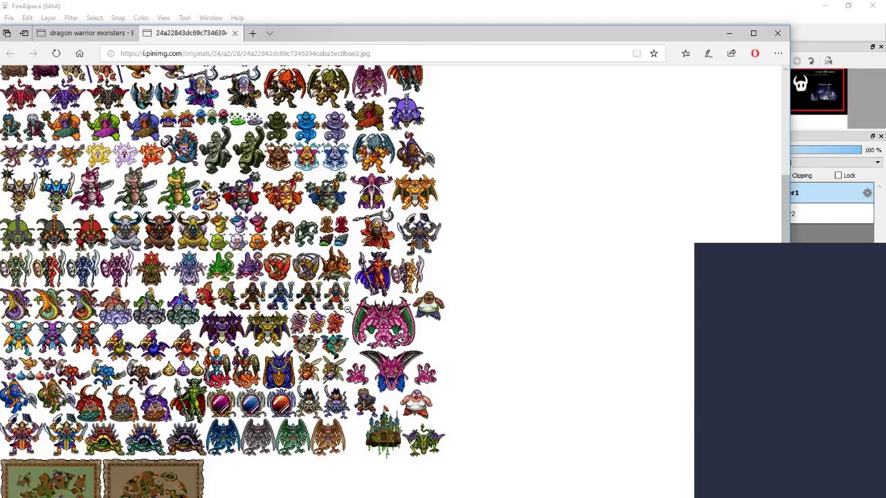
scroll(349, 311, "down", 1)
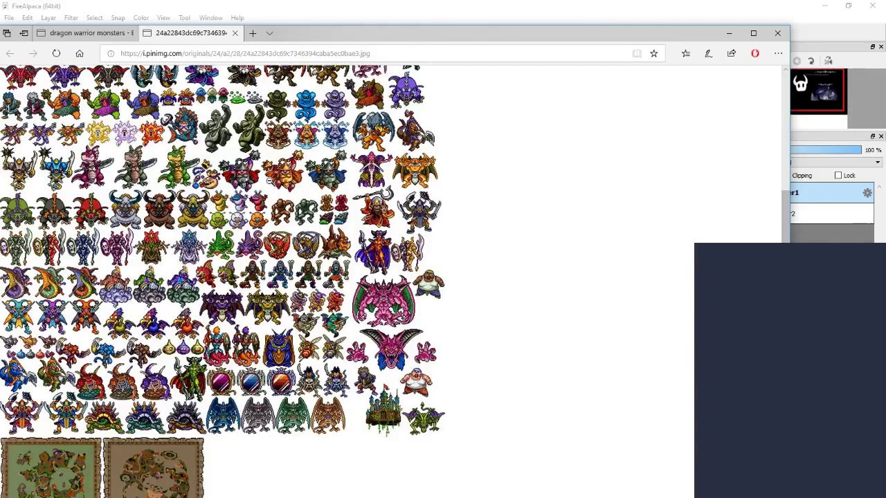
scroll(208, 261, "up", 3)
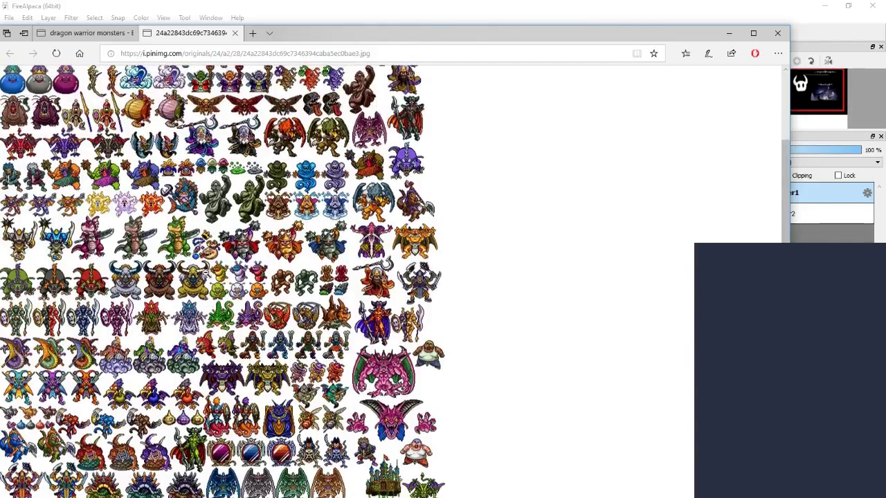
scroll(249, 294, "up", 1)
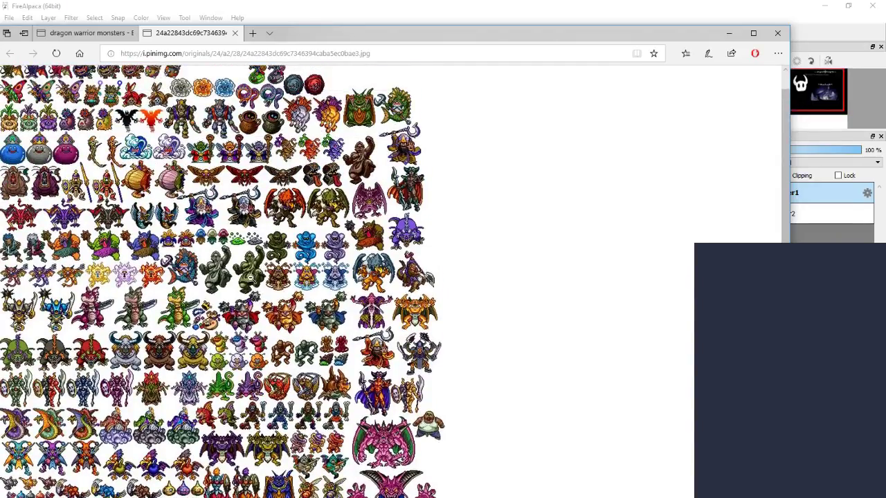
scroll(261, 267, "up", 1)
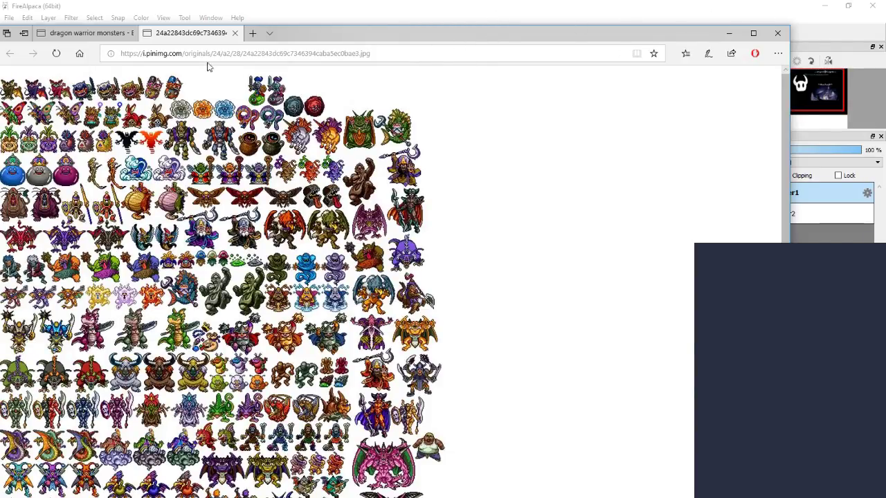
Return to the Dragon Warrior Monsters image results and step through enlarged images with the arrow keys.
left_click(78, 36)
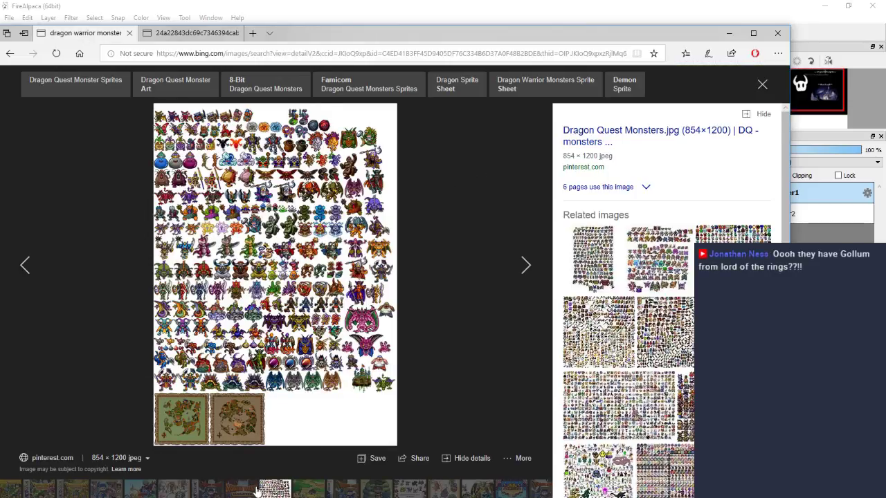
left_click(406, 491)
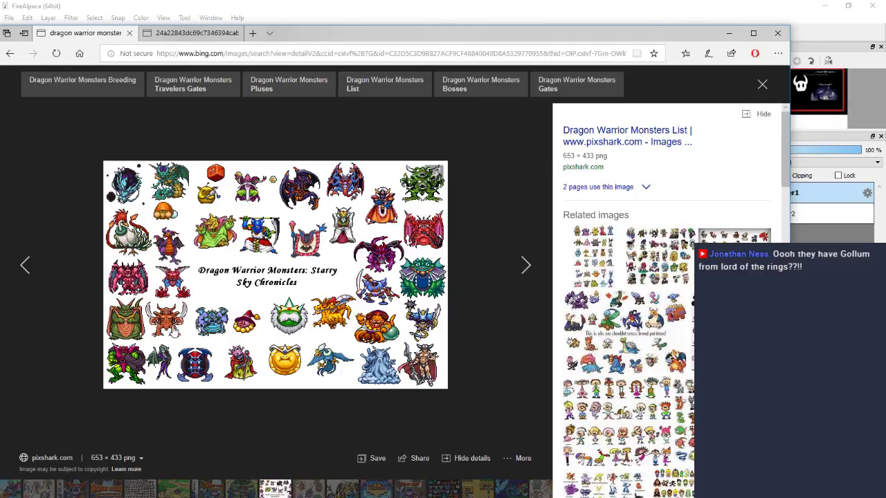
key("Right")
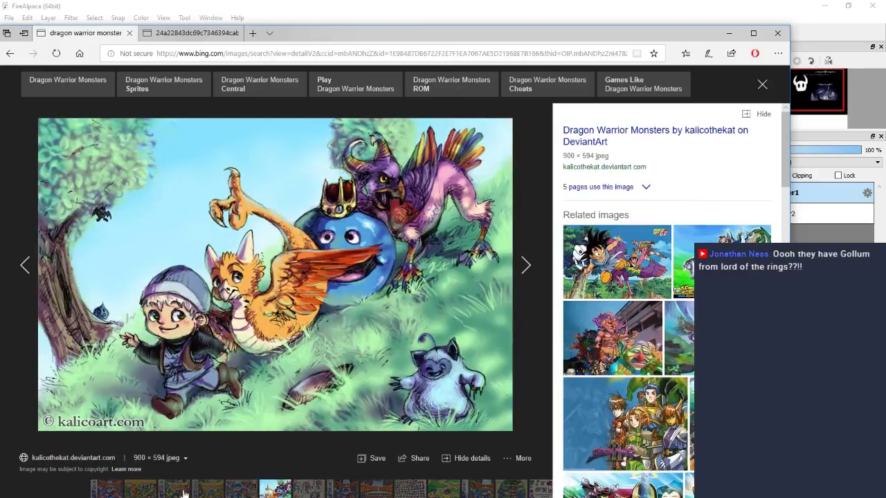
key("Right")
key("Right")
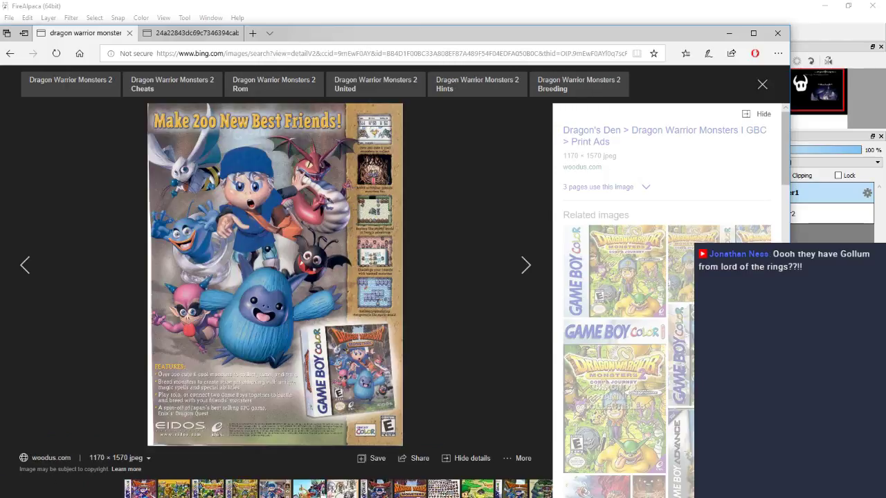
key("Right")
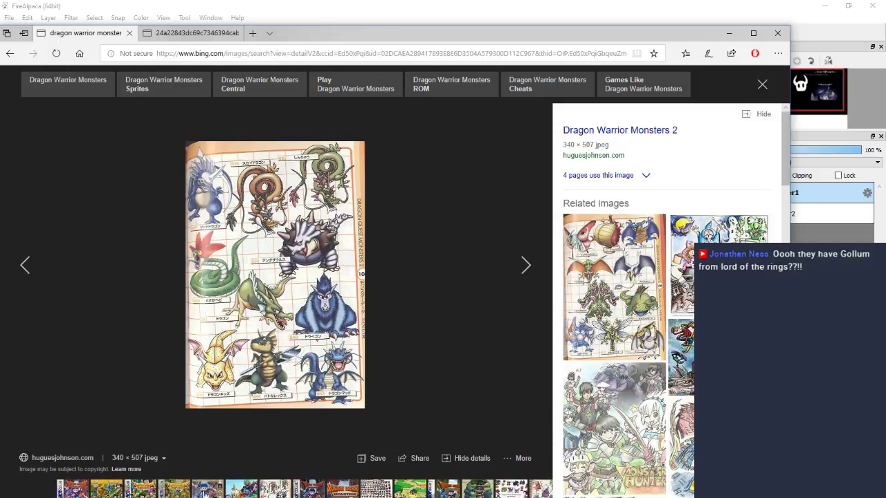
key("Right")
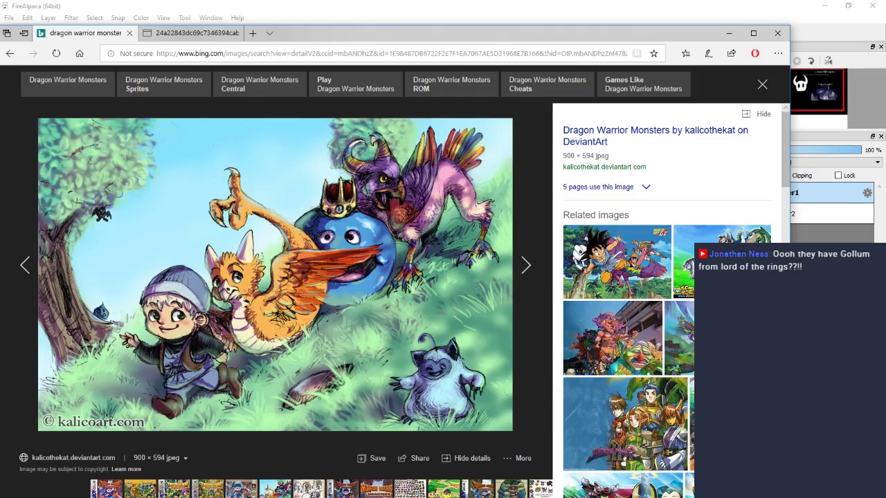
key("Left")
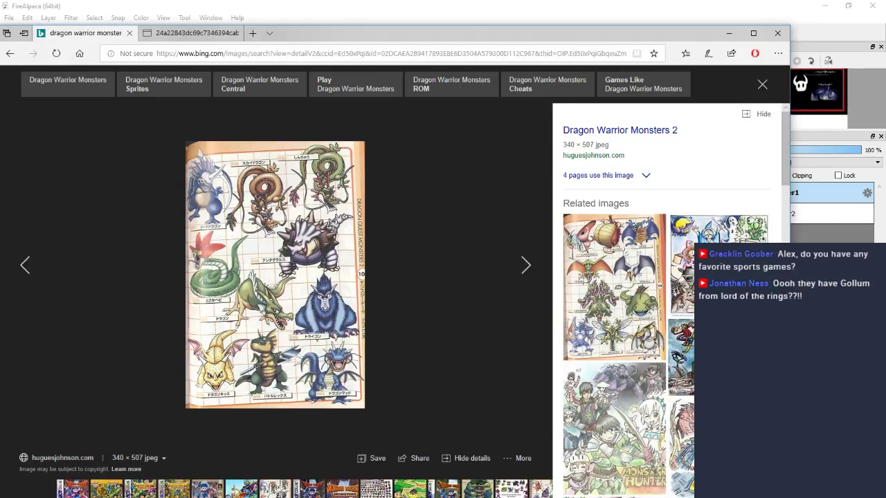
key("Left")
key("Left")
key("Left")
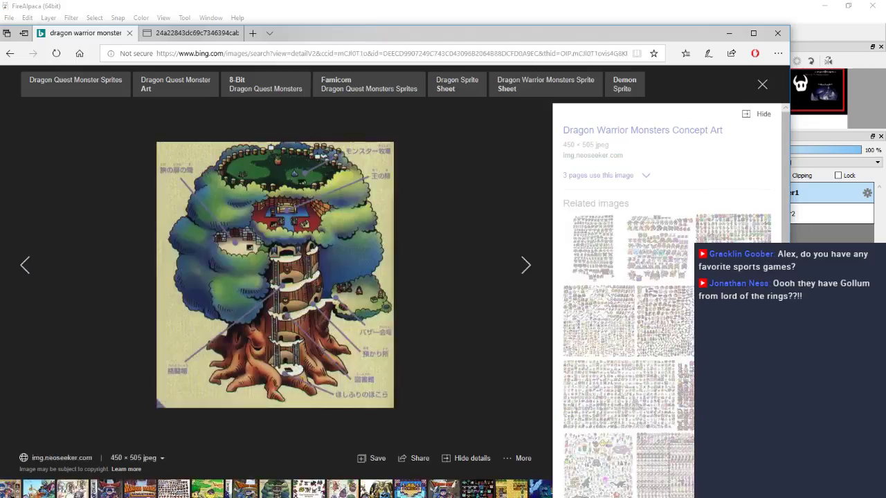
key("Left")
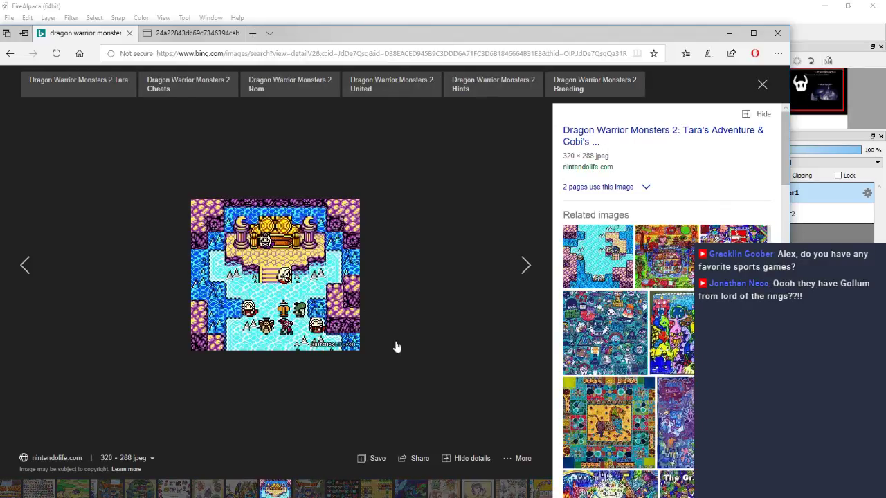
left_click(374, 482)
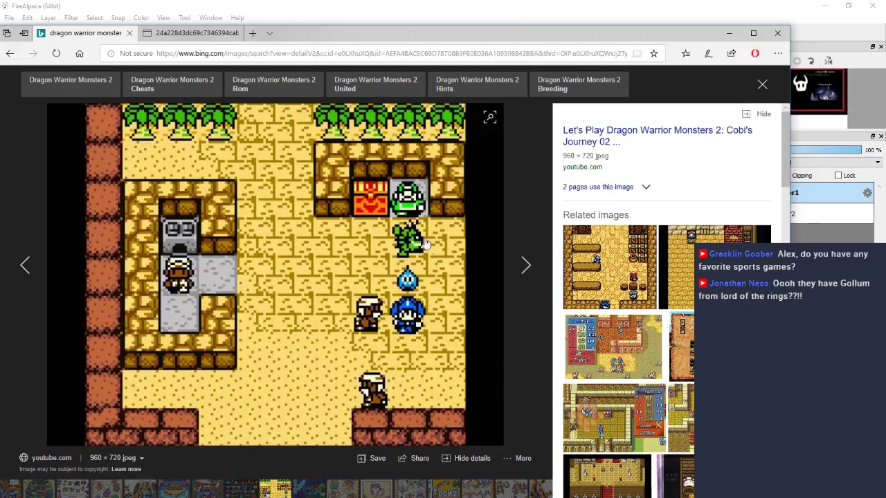
left_click(426, 492)
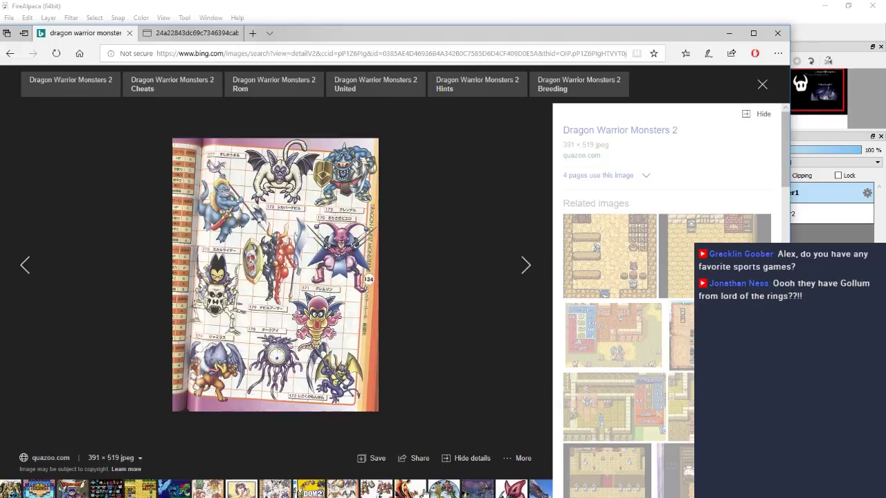
left_click(425, 491)
key("Right")
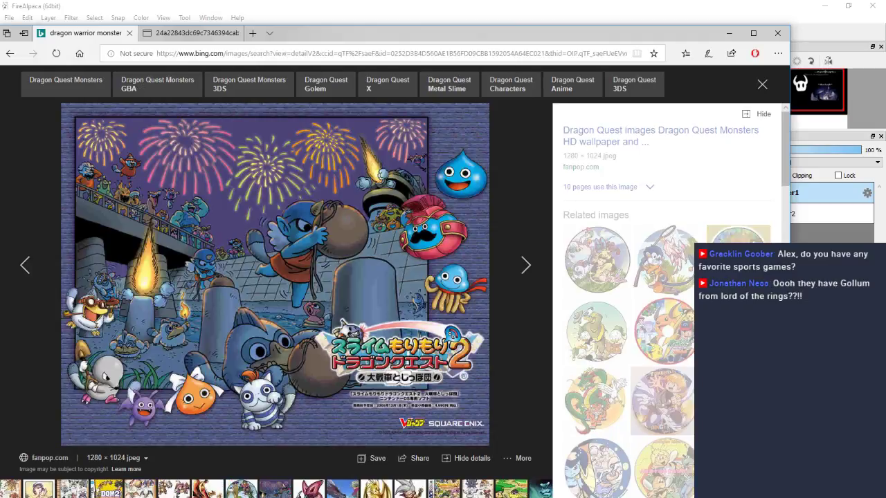
key("Left")
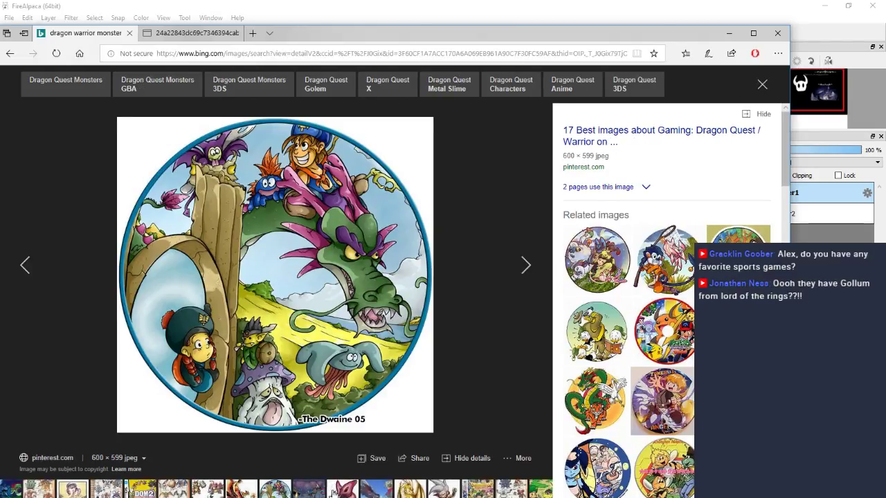
Flip through further image results, then minimize Edge to reveal the drawing.
left_click(106, 489)
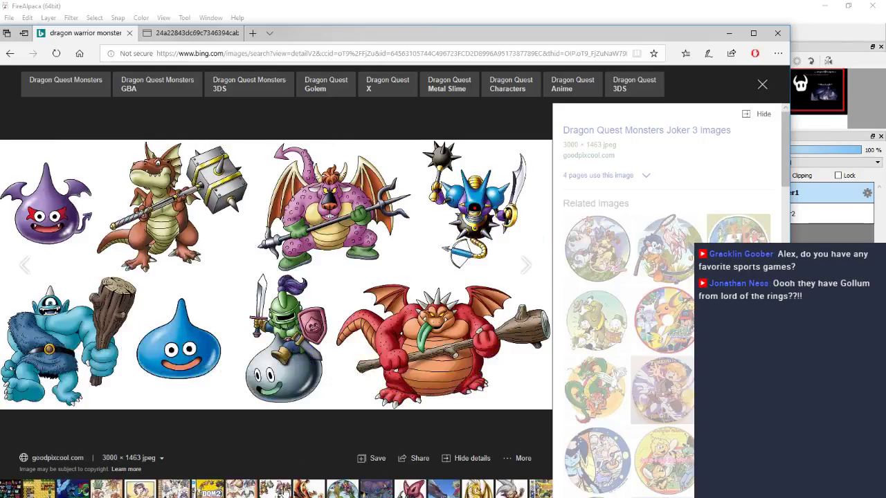
key("Right")
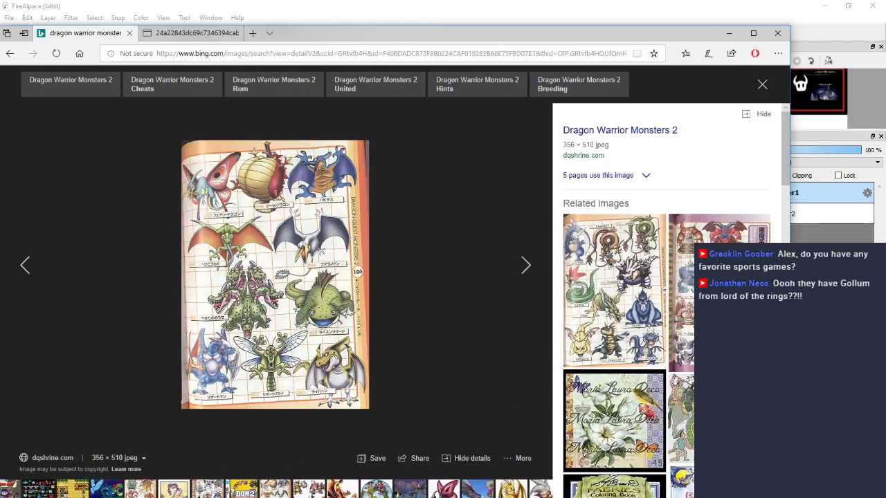
key("Right")
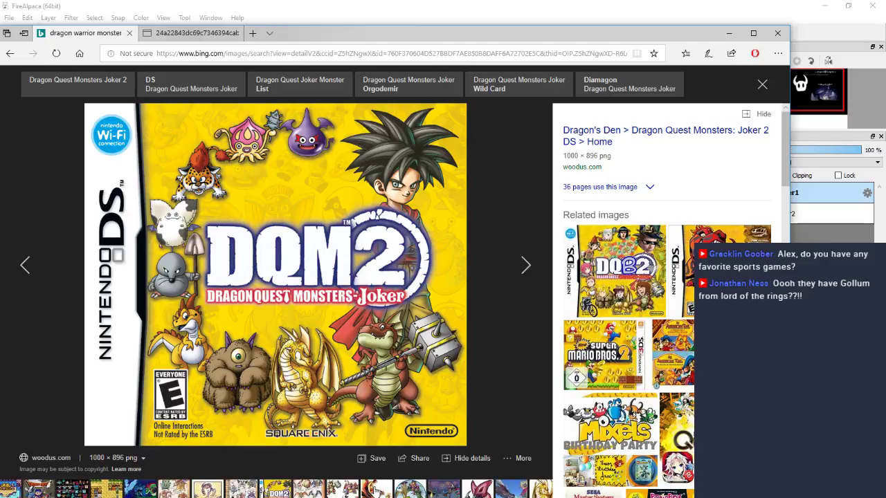
left_click(374, 489)
left_click(387, 492)
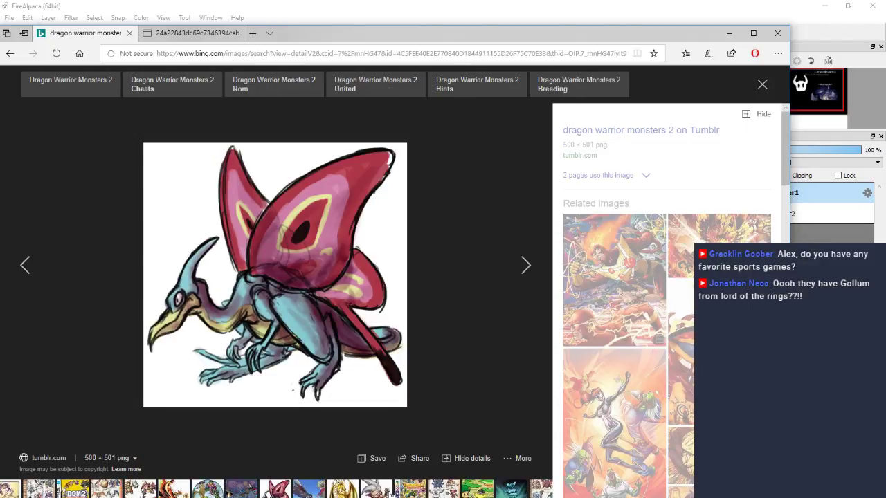
left_click(389, 494)
left_click(398, 494)
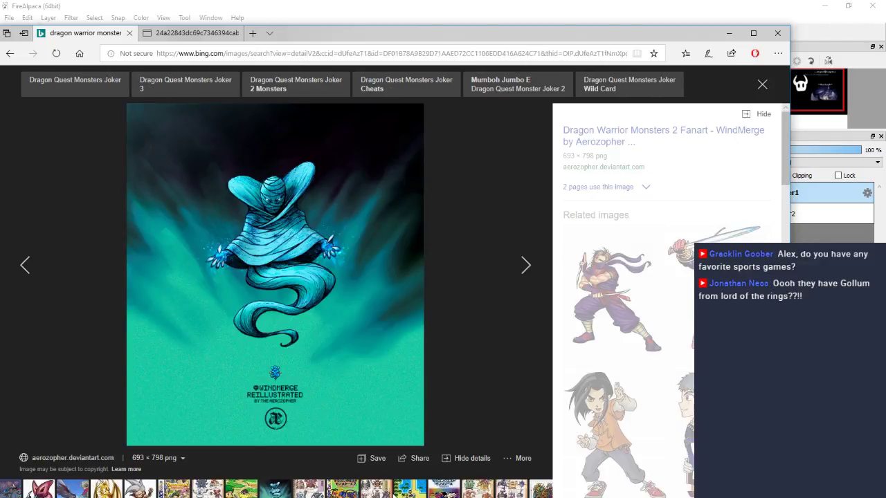
left_click(409, 494)
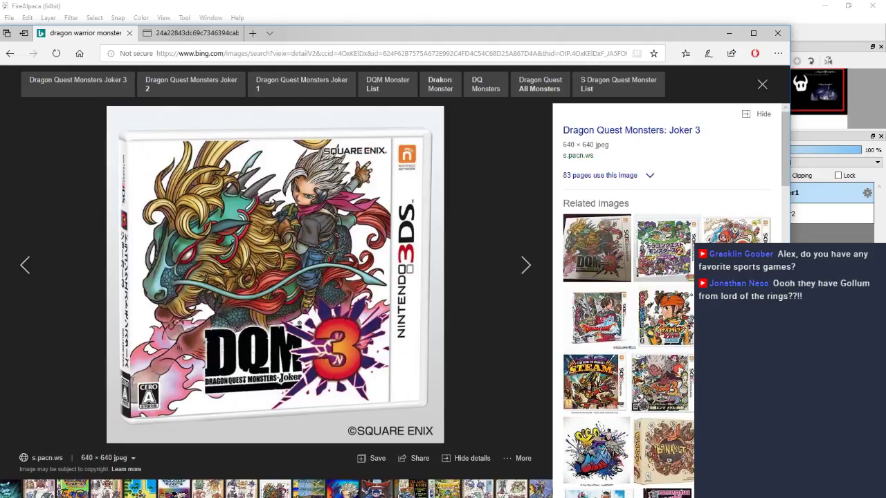
left_click(430, 494)
left_click(434, 495)
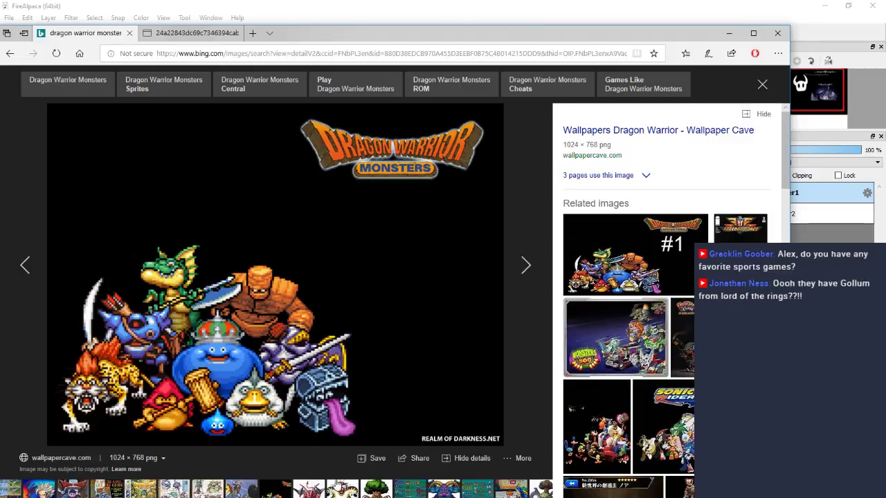
left_click(730, 33)
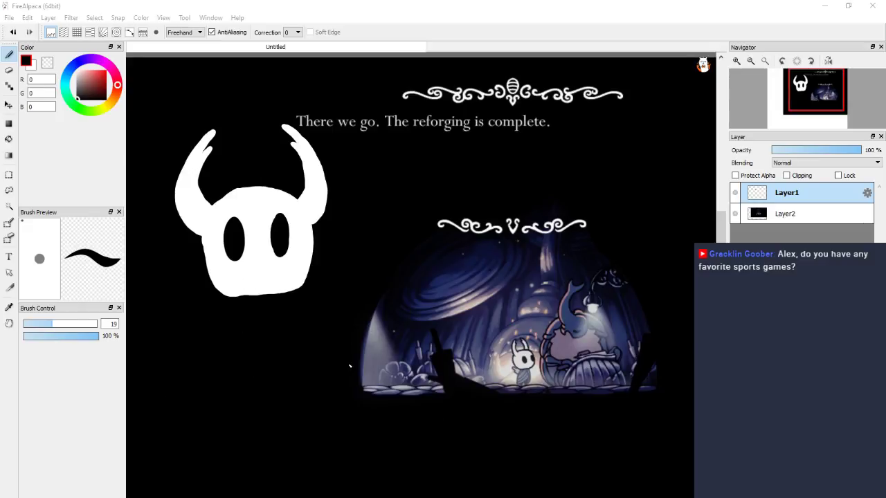
Eyedrop the knight's grey-blue and outline the cloak and neck band below the mask, undoing a stray curve.
left_click(524, 377, "alt")
left_click_drag(210, 305, 194, 339)
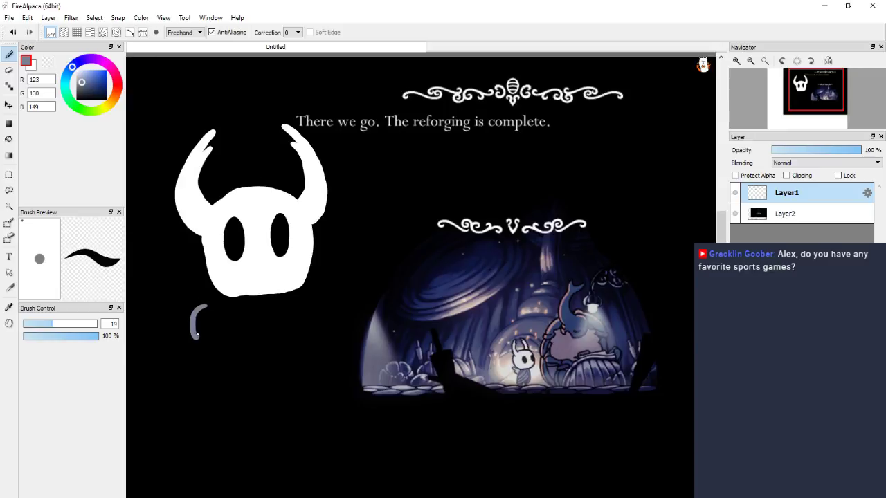
key("ctrl+z")
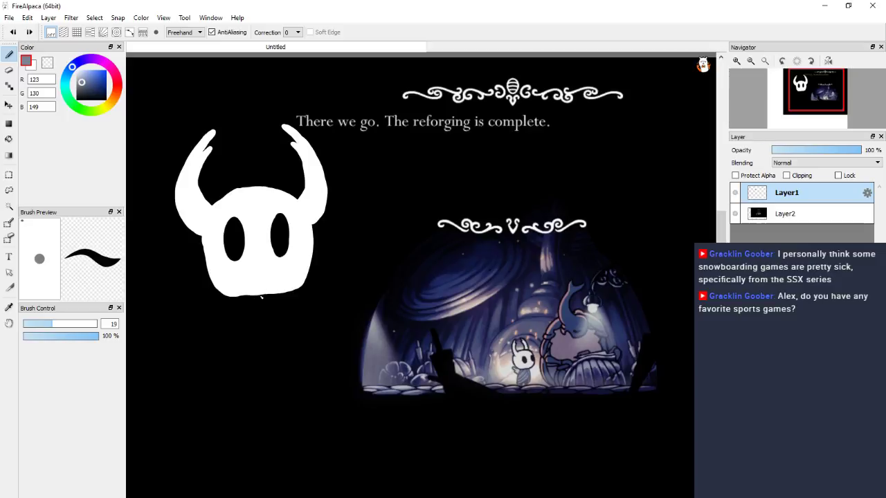
left_click_drag(261, 298, 205, 393)
left_click_drag(256, 295, 330, 407)
left_click_drag(210, 378, 193, 426)
mouse_move(328, 402)
left_mouse_down()
mouse_move(339, 418)
mouse_move(194, 429)
left_mouse_up()
mouse_move(228, 308)
left_mouse_down()
mouse_move(271, 303)
mouse_move(223, 335)
mouse_move(266, 308)
mouse_move(246, 310)
mouse_move(287, 316)
mouse_move(219, 358)
left_mouse_up()
Fill the cloak solid grey-blue, cover the remaining black gaps, and eyedrop white again.
left_click_drag(265, 340, 216, 364)
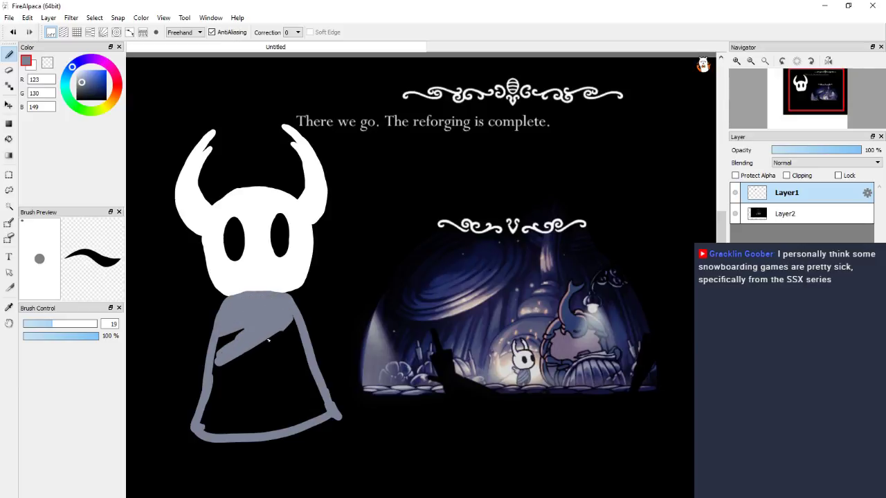
left_click_drag(294, 318, 220, 363)
mouse_move(288, 346)
left_mouse_down()
mouse_move(229, 394)
mouse_move(299, 332)
mouse_move(213, 430)
mouse_move(277, 384)
left_mouse_up()
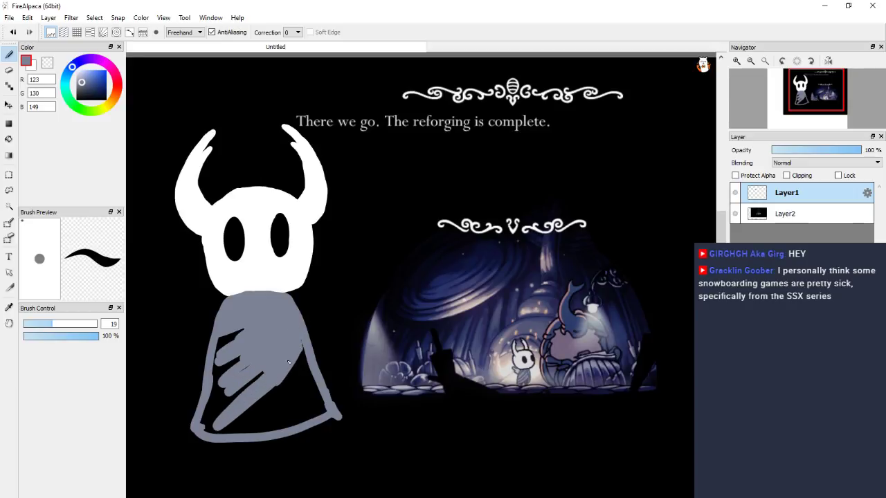
left_click_drag(303, 342, 263, 415)
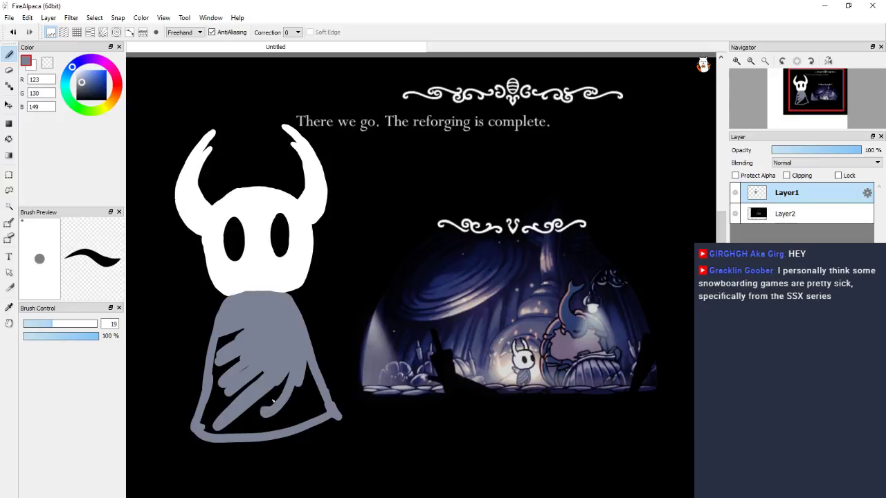
mouse_move(286, 379)
left_mouse_down()
mouse_move(247, 432)
mouse_move(311, 367)
mouse_move(297, 421)
mouse_move(322, 423)
mouse_move(302, 361)
left_mouse_up()
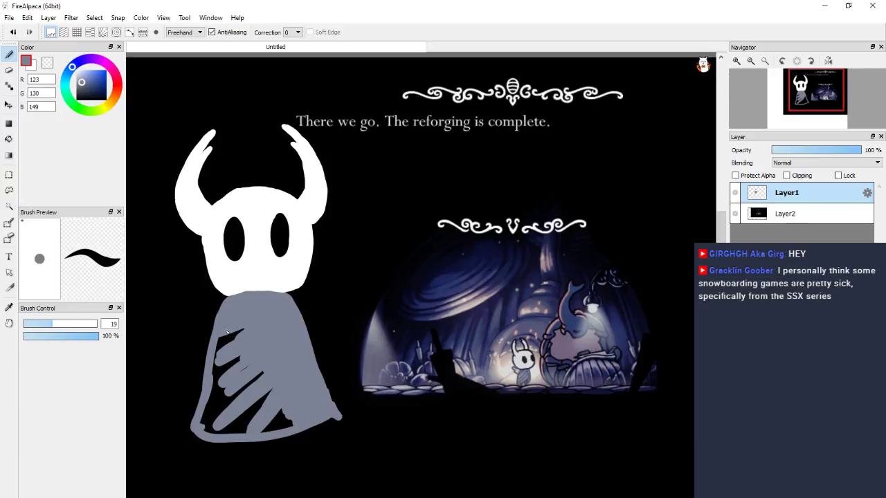
mouse_move(226, 332)
left_mouse_down()
mouse_move(214, 384)
mouse_move(231, 378)
left_mouse_up()
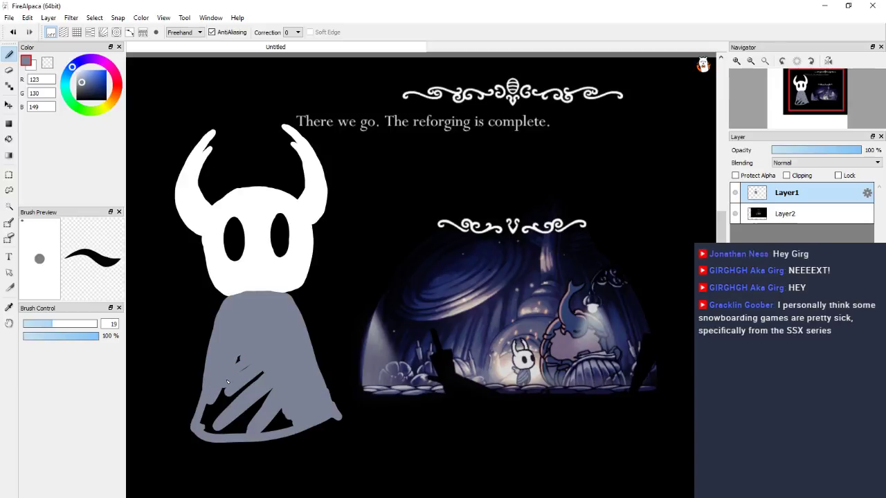
mouse_move(223, 394)
left_mouse_down()
mouse_move(262, 373)
mouse_move(205, 424)
left_mouse_up()
mouse_move(263, 391)
left_mouse_down()
mouse_move(221, 430)
mouse_move(283, 414)
mouse_move(298, 421)
left_mouse_up()
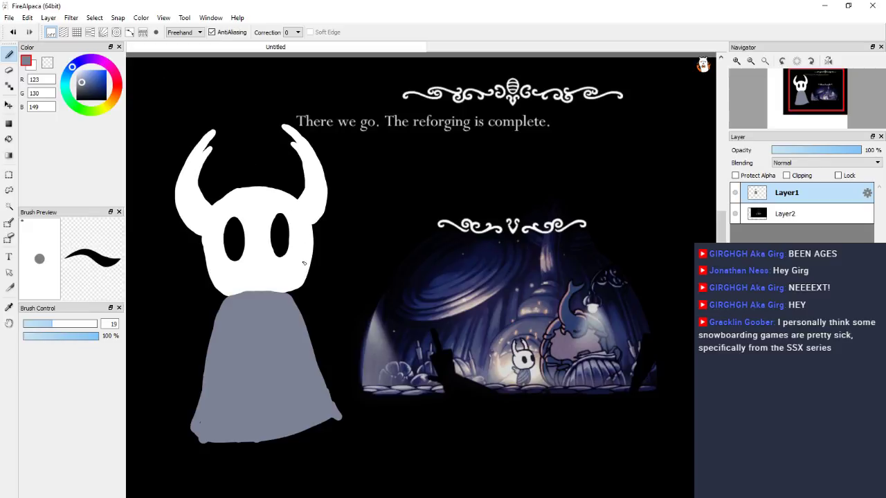
left_click(281, 259, "alt")
Touch up the mask's bottom in white, then add dark navy cloak edge lines and first folds.
left_click_drag(290, 289, 237, 290)
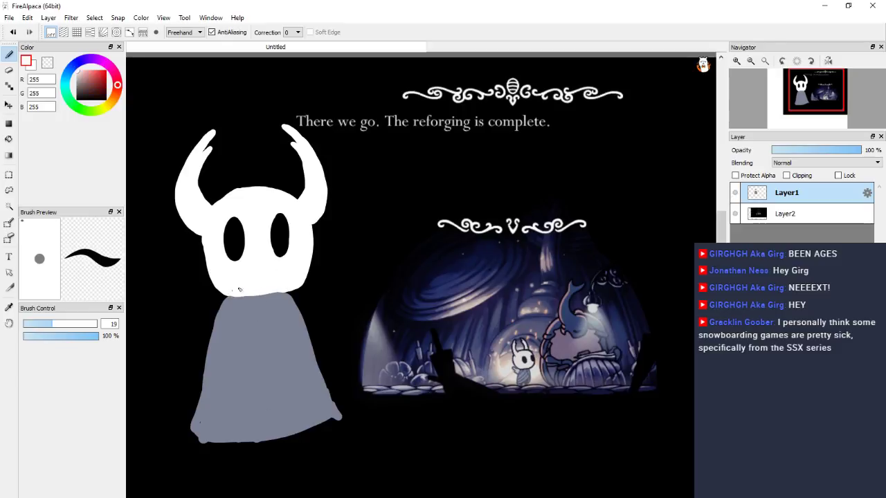
left_click(453, 252, "alt")
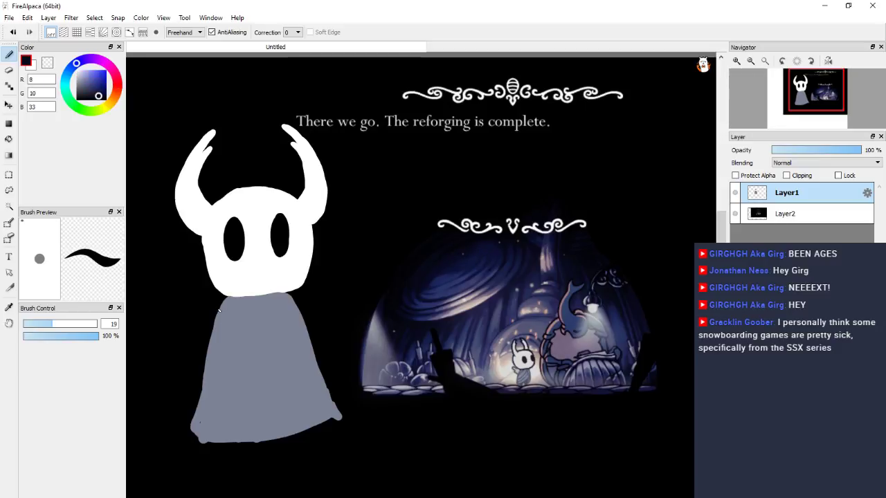
mouse_move(231, 305)
left_mouse_down()
mouse_move(214, 324)
mouse_move(206, 422)
left_mouse_up()
mouse_move(291, 294)
left_mouse_down()
mouse_move(306, 330)
mouse_move(300, 432)
left_mouse_up()
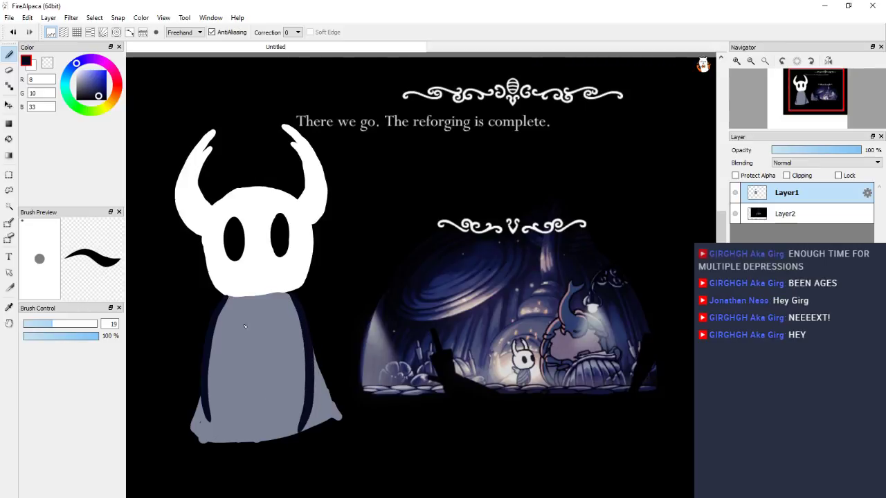
left_click_drag(250, 299, 305, 395)
left_click_drag(262, 299, 305, 367)
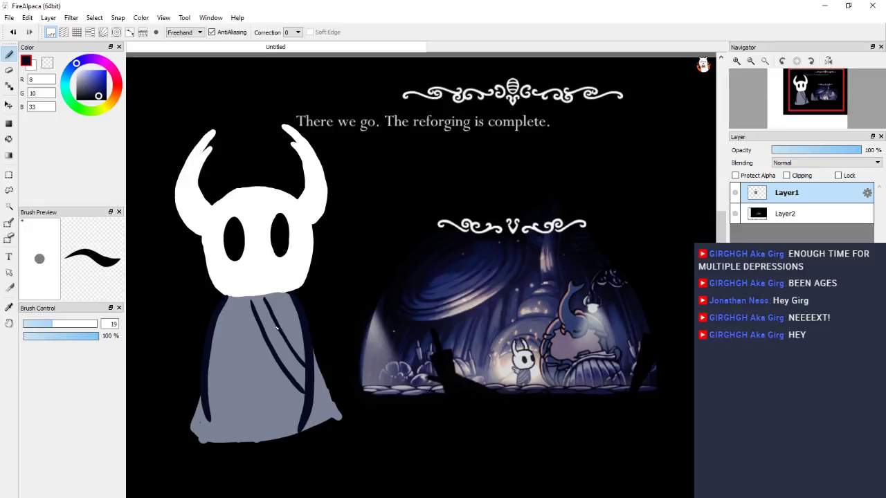
Add more dark navy fold lines across the cloak's top, left side and lower part.
left_click_drag(277, 297, 301, 334)
left_click_drag(286, 293, 302, 322)
left_click_drag(234, 302, 209, 324)
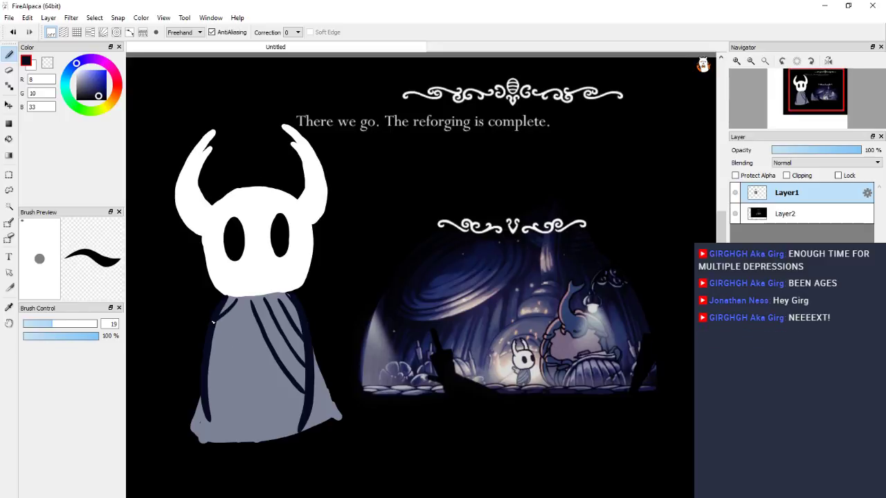
left_click_drag(251, 305, 211, 350)
left_click_drag(261, 321, 207, 382)
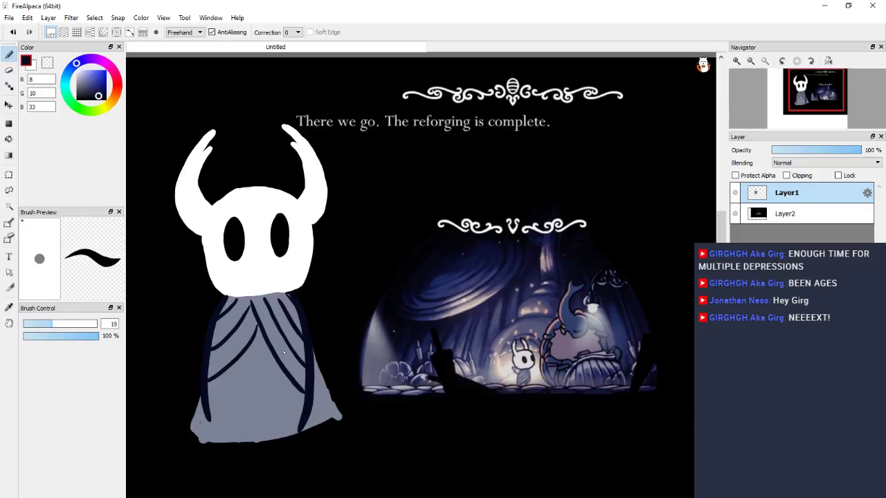
left_click_drag(271, 351, 209, 415)
left_click_drag(263, 366, 298, 427)
mouse_move(262, 378)
left_mouse_down()
mouse_move(298, 429)
mouse_move(334, 420)
mouse_move(301, 438)
mouse_move(335, 381)
left_mouse_up()
key("e")
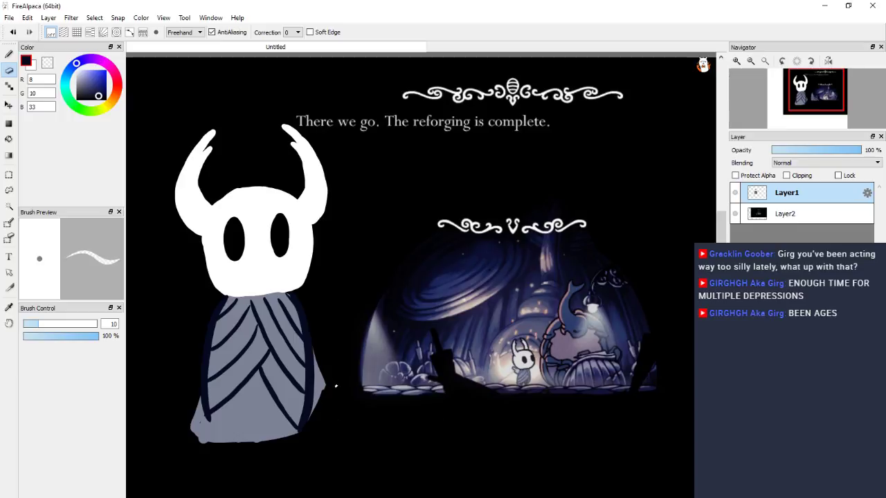
With the size-10 Eraser, trim the cloak's lower-right and lower-left edges and cut a diagonal notch.
mouse_move(328, 376)
left_mouse_down()
mouse_move(315, 412)
mouse_move(317, 361)
left_mouse_up()
key("b")
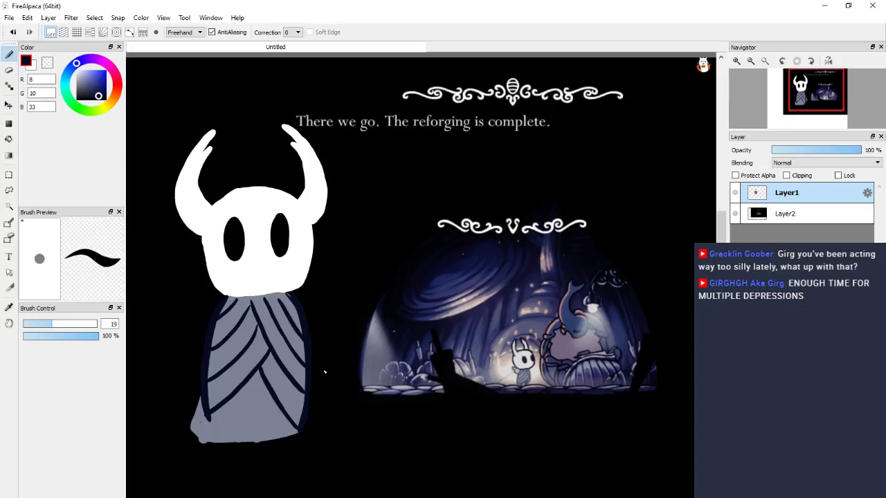
key("e")
mouse_move(194, 423)
left_mouse_down()
mouse_move(203, 446)
mouse_move(201, 397)
mouse_move(204, 442)
left_mouse_up()
key("b")
key("e")
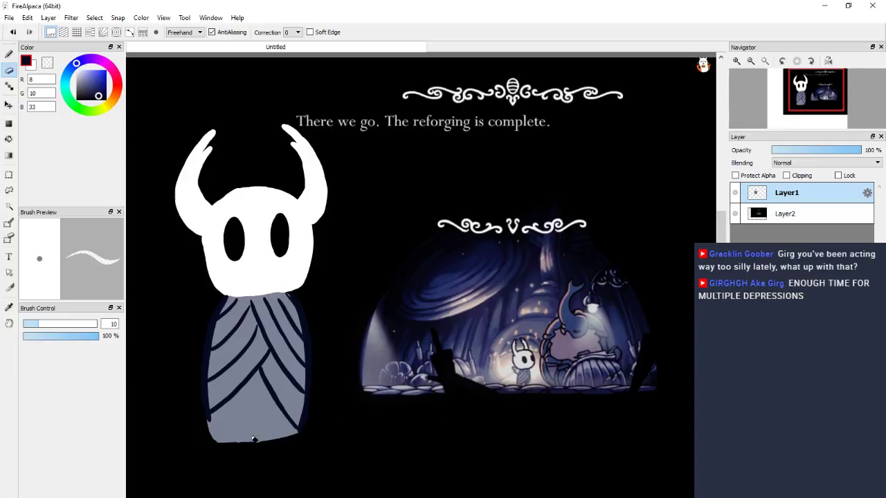
key("b")
key("e")
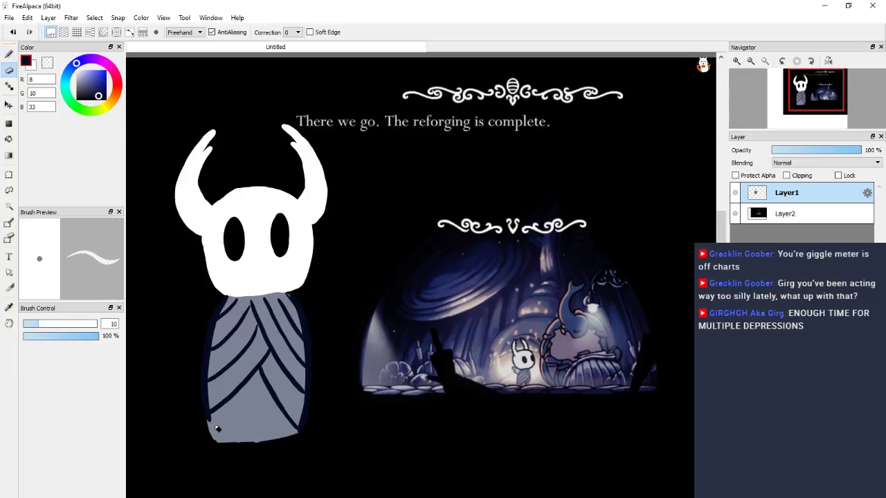
mouse_move(205, 424)
left_mouse_down()
mouse_move(199, 433)
mouse_move(249, 415)
left_mouse_up()
key("b")
key("e")
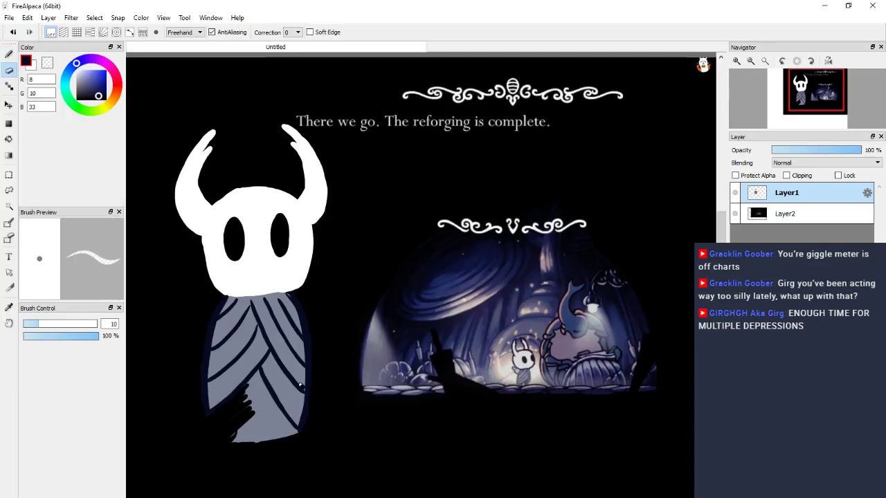
Carve jagged points into the cloak's bottom, shorten the right tip, and darken the notch and lower-left edge.
key("b")
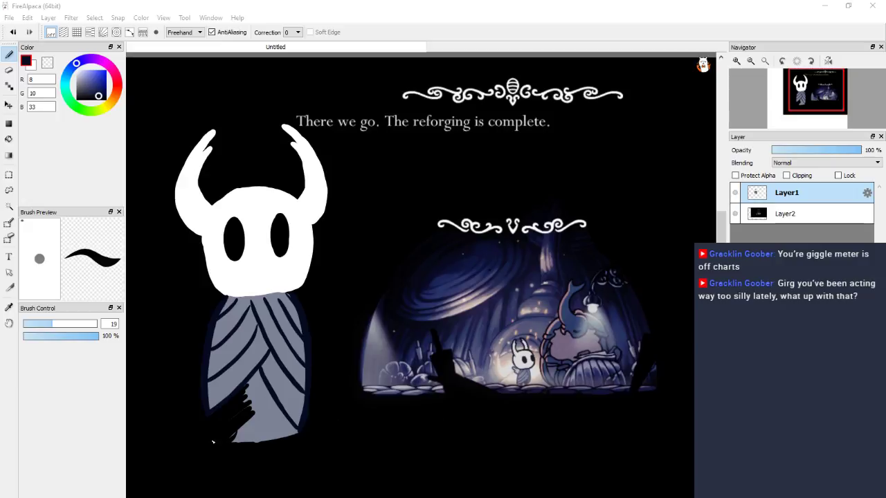
key("e")
mouse_move(253, 400)
left_mouse_down()
mouse_move(236, 441)
mouse_move(251, 445)
mouse_move(268, 412)
mouse_move(261, 442)
mouse_move(274, 420)
mouse_move(283, 437)
mouse_move(298, 437)
mouse_move(255, 385)
mouse_move(271, 412)
mouse_move(249, 391)
mouse_move(245, 384)
mouse_move(259, 377)
mouse_move(291, 426)
left_mouse_up()
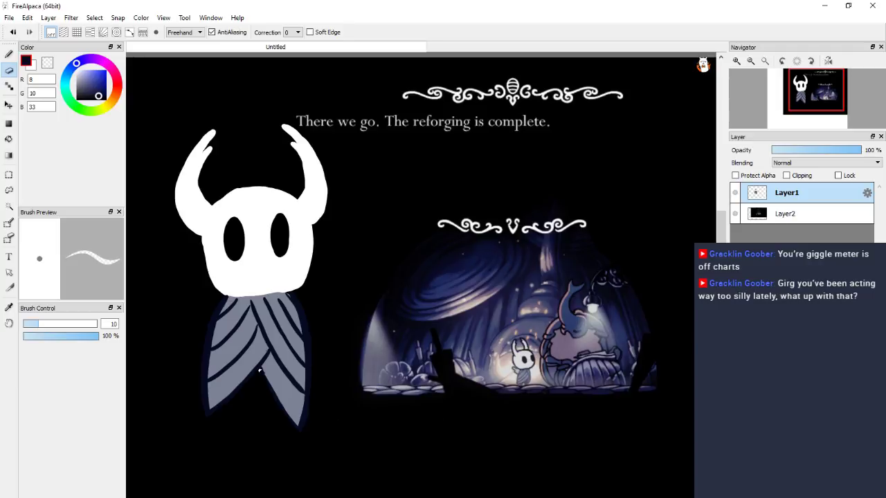
key("b")
key("e")
mouse_move(291, 422)
left_mouse_down()
mouse_move(263, 390)
mouse_move(309, 425)
mouse_move(257, 377)
left_mouse_up()
key("b")
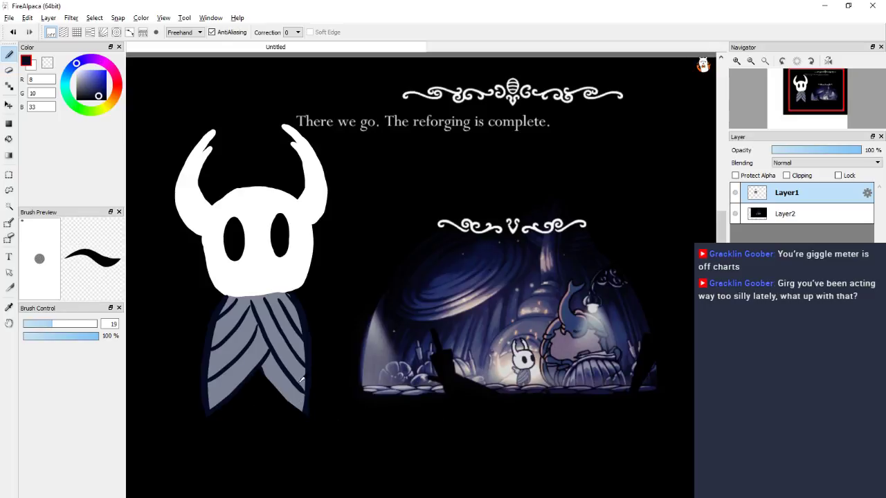
left_click_drag(267, 377, 273, 389)
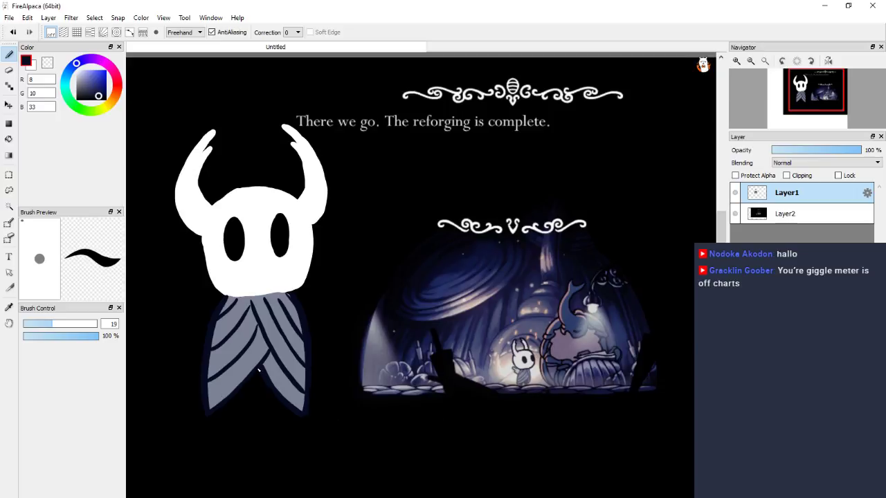
left_click_drag(249, 380, 210, 415)
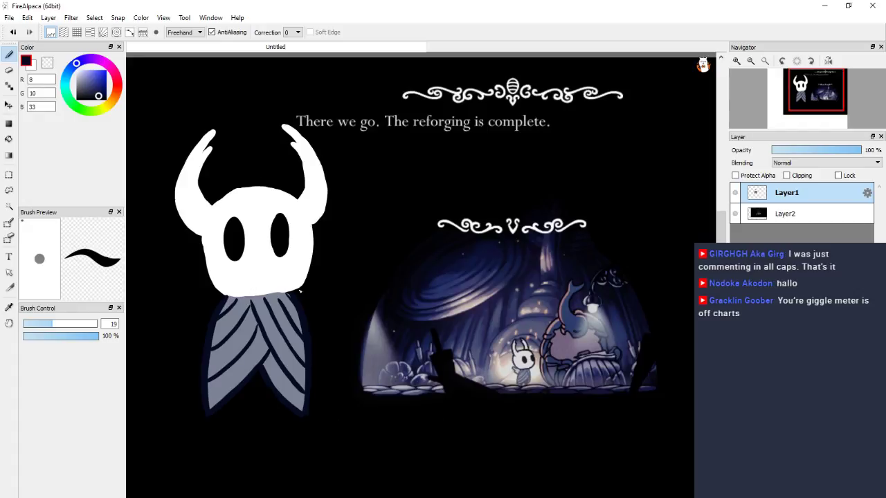
Eyedrop light grey and paint the knight's nail left of the mask and a hand at right.
left_click(519, 365, "alt")
mouse_move(186, 277)
left_mouse_down()
mouse_move(178, 264)
mouse_move(210, 293)
mouse_move(189, 306)
mouse_move(220, 299)
mouse_move(208, 318)
mouse_move(196, 298)
mouse_move(219, 296)
left_mouse_up()
mouse_move(315, 354)
left_mouse_down()
mouse_move(318, 378)
mouse_move(351, 400)
left_mouse_up()
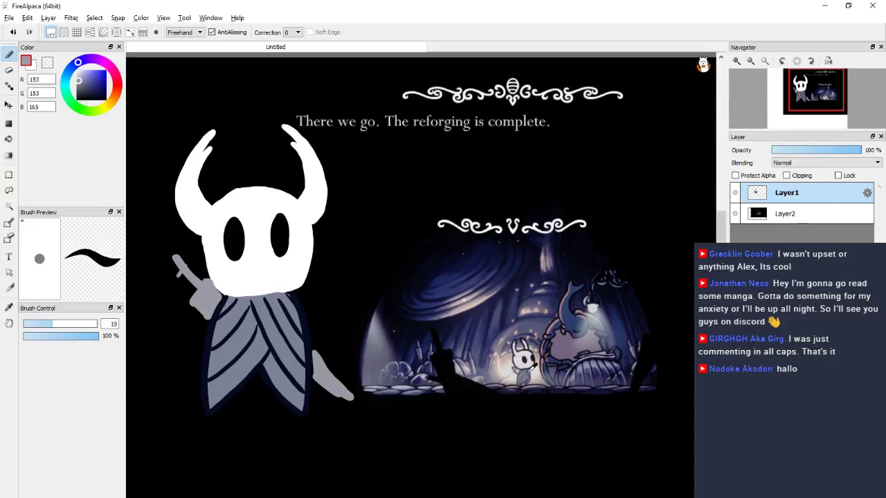
Eyedrop a darker grey and paint two legs below the cloak, erasing the left leg's bottom.
left_click(526, 370, "alt")
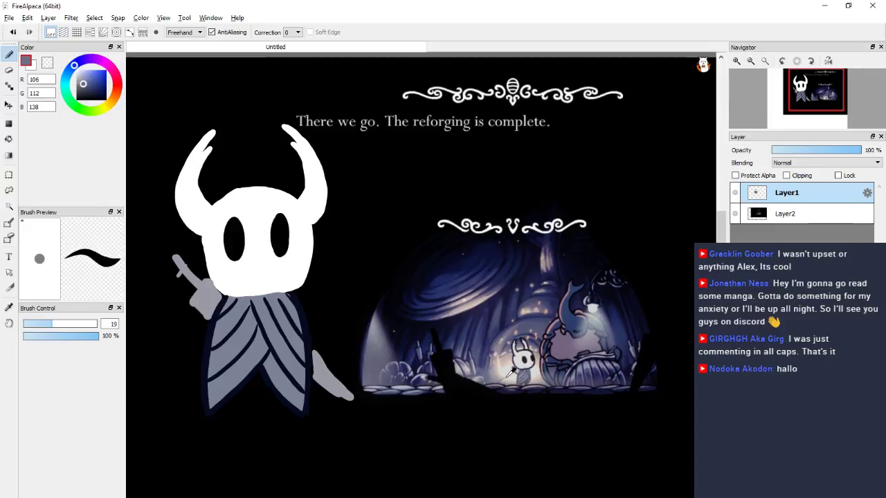
left_click(526, 376, "alt")
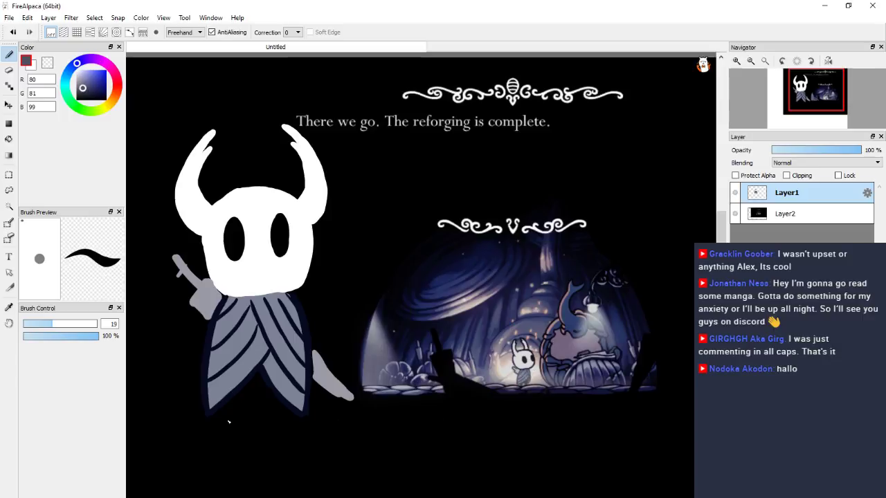
mouse_move(223, 416)
left_mouse_down()
mouse_move(258, 376)
mouse_move(285, 415)
mouse_move(283, 448)
left_mouse_up()
mouse_move(284, 407)
left_mouse_down()
mouse_move(276, 448)
mouse_move(270, 398)
mouse_move(257, 394)
left_mouse_up()
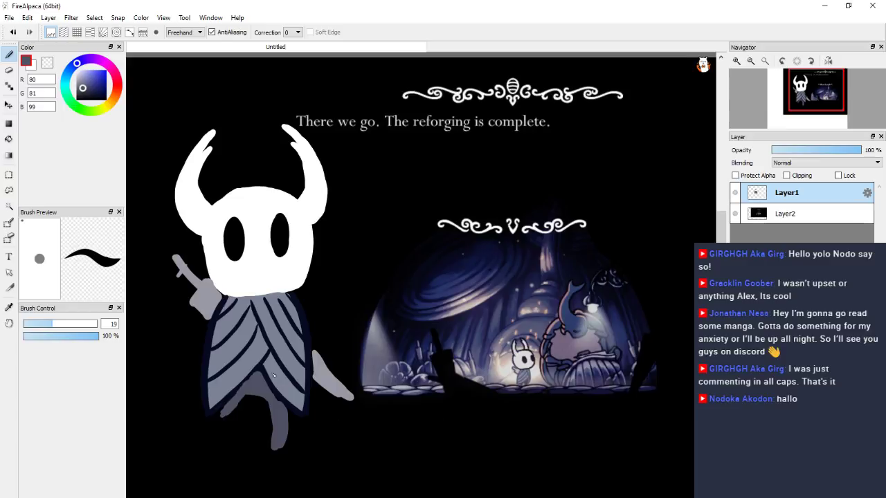
mouse_move(257, 401)
left_mouse_down()
mouse_move(249, 403)
mouse_move(264, 408)
mouse_move(252, 413)
mouse_move(235, 451)
left_mouse_up()
left_click_drag(230, 411, 227, 450)
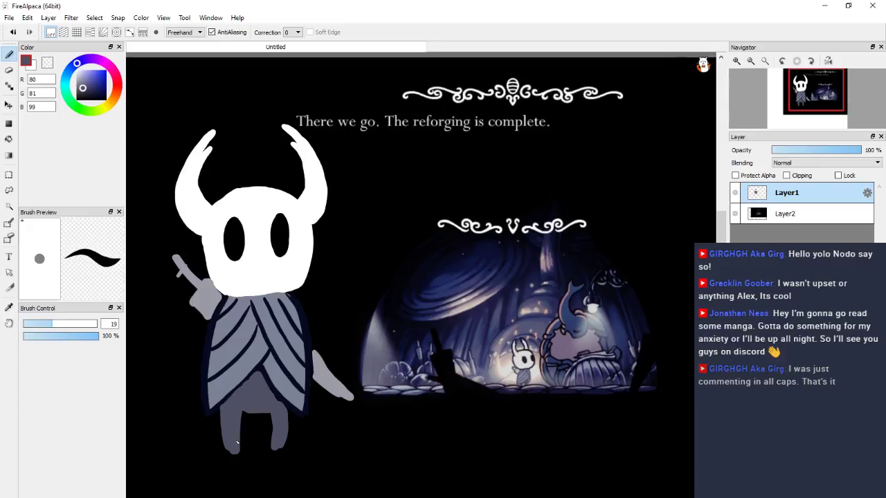
key("e")
left_click_drag(225, 457, 231, 448)
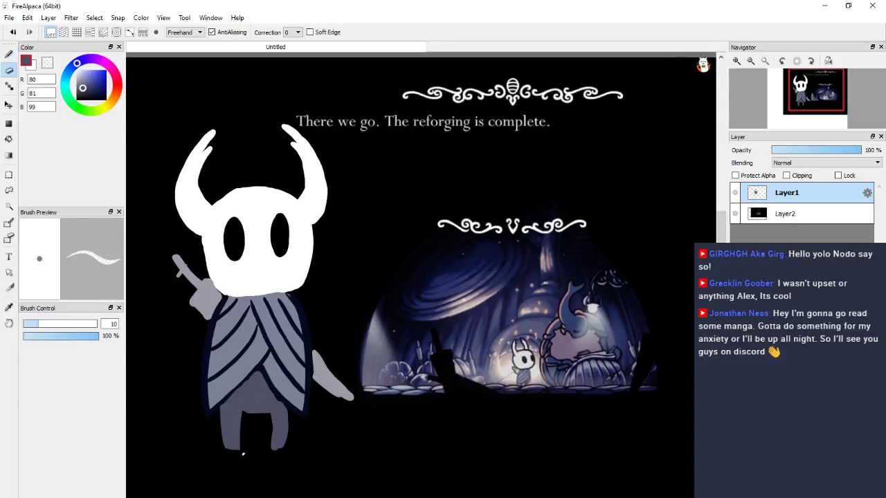
key("b")
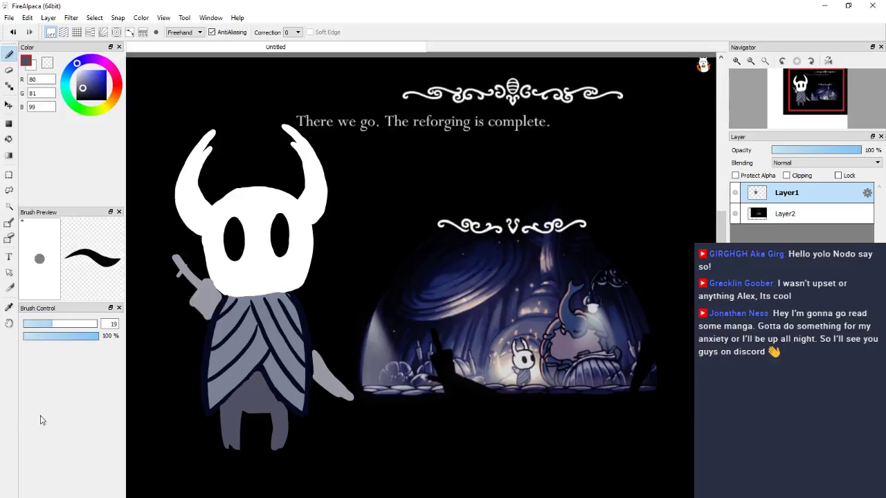
Pick a darker navy-grey and try a small filled rectangle on the body, then undo it.
left_click(88, 91)
left_click_drag(88, 91, 87, 89)
key("u")
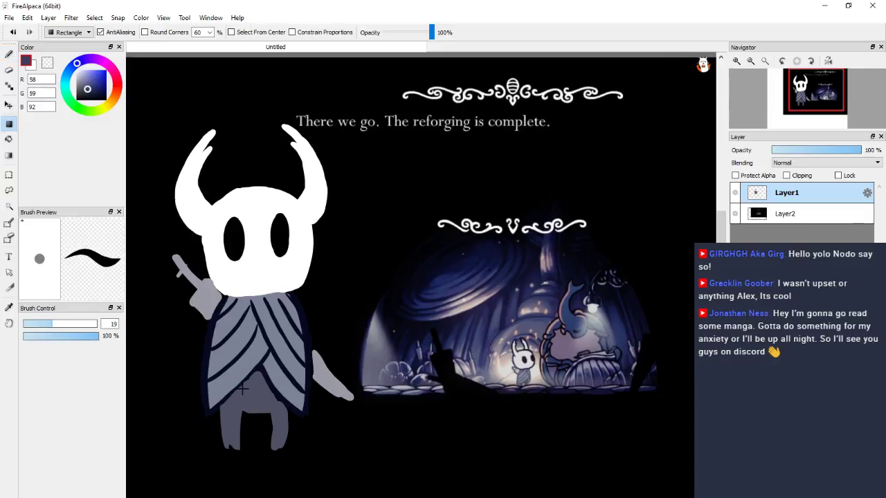
left_click_drag(249, 393, 267, 406)
key("ctrl+z")
left_click(9, 139)
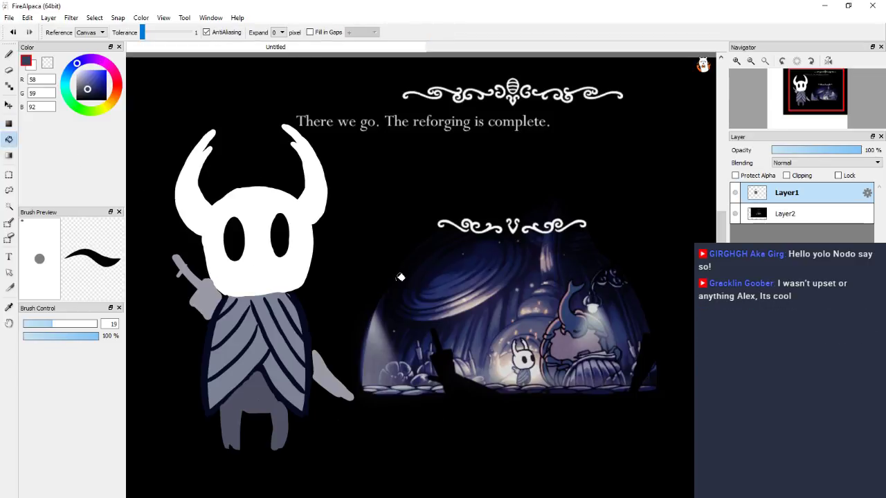
Refocus FireAlpaca, return to the Brush, and eyedrop the leg grey (80,81,99).
key("alt+Tab")
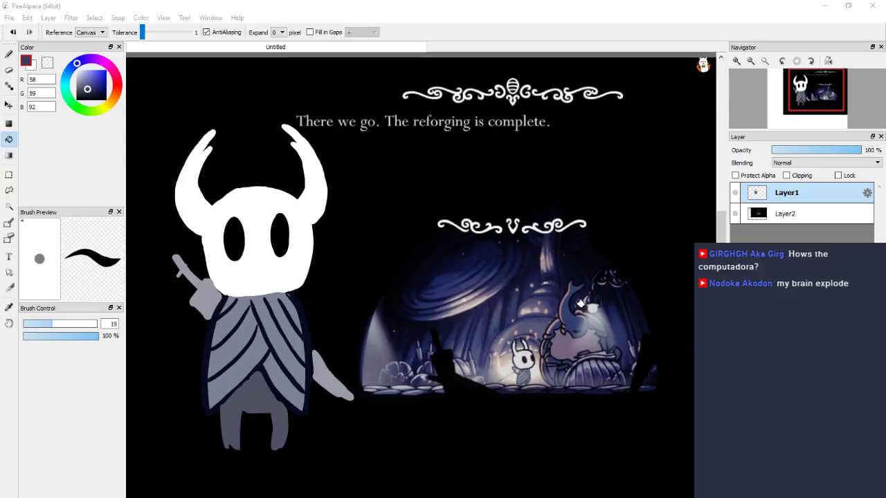
left_click(477, 28)
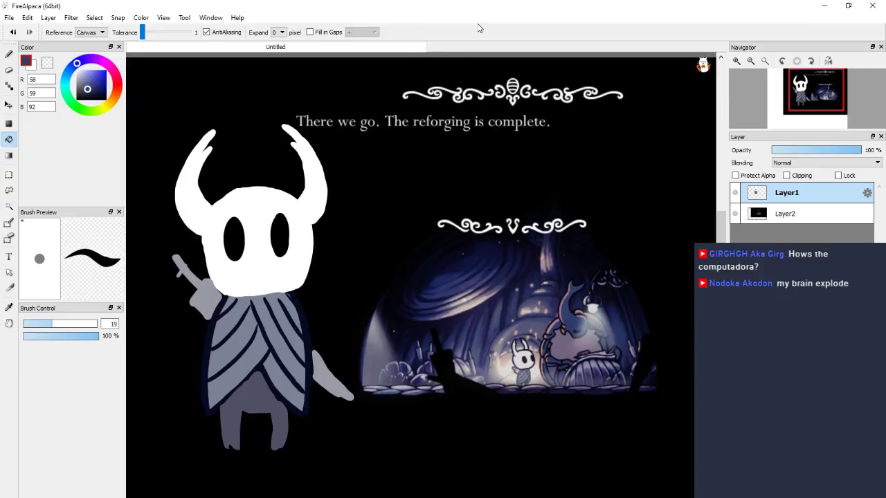
key("b")
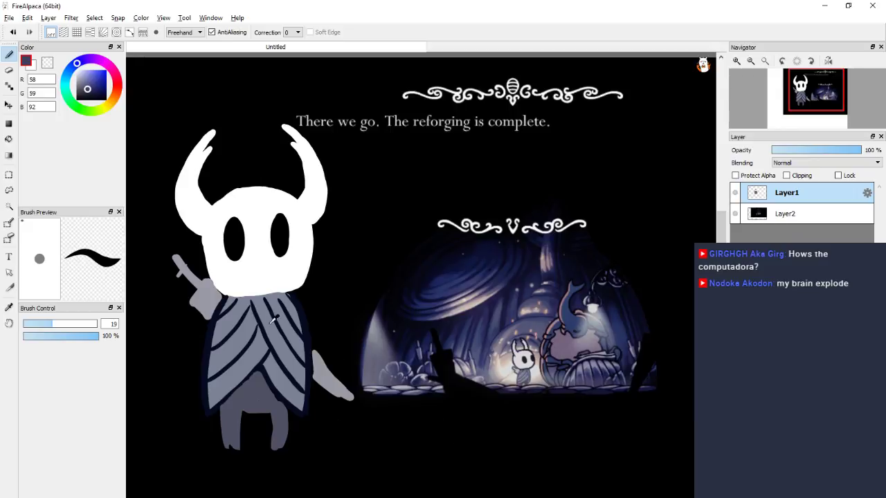
left_click(261, 397, "alt")
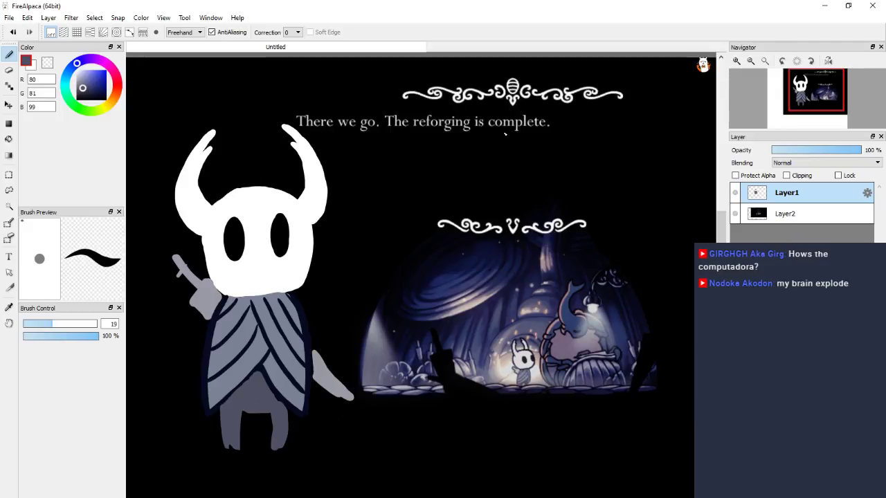
Block in the grey second figure's body below the caption with vertical leg strokes.
left_click_drag(477, 131, 487, 158)
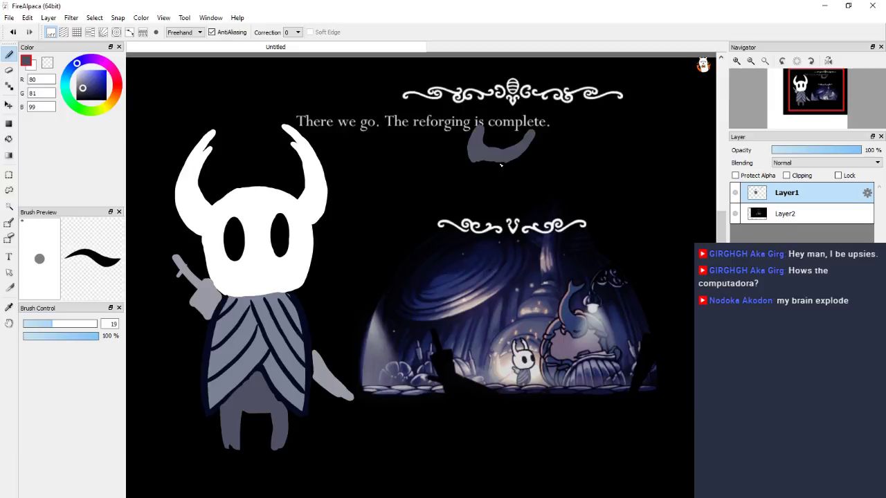
left_click_drag(484, 166, 482, 243)
mouse_move(503, 161)
left_mouse_down()
mouse_move(488, 256)
mouse_move(483, 201)
left_mouse_up()
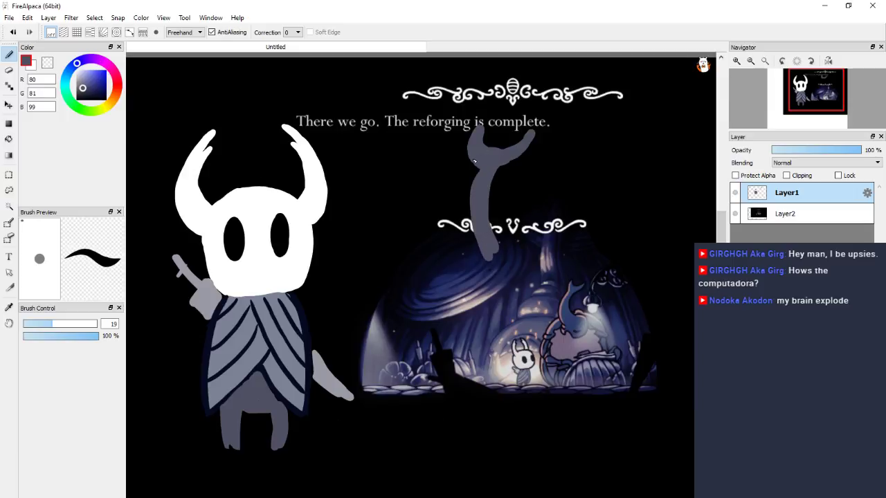
mouse_move(471, 169)
left_mouse_down()
mouse_move(456, 248)
mouse_move(462, 235)
mouse_move(466, 260)
mouse_move(470, 208)
left_mouse_up()
left_click_drag(476, 261, 479, 218)
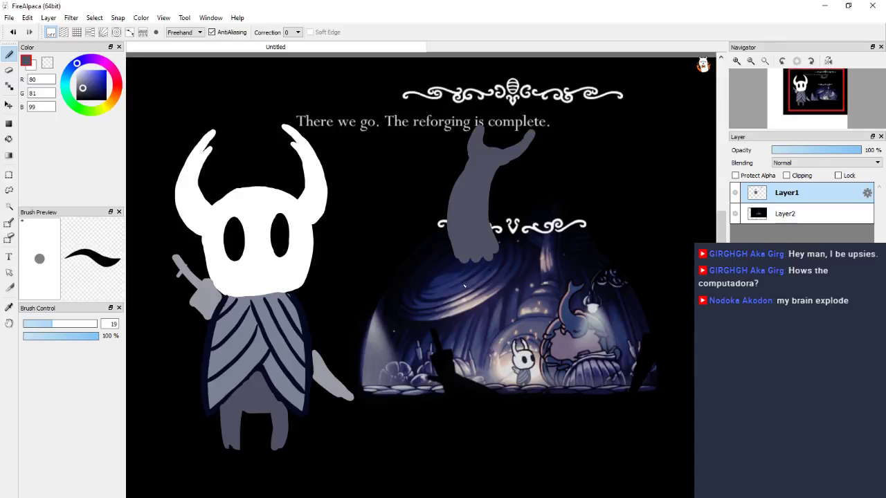
Add a curved grey arm hook, touch up the lower-left edge, and sample mauve from the canvas.
left_click_drag(451, 251, 433, 269)
mouse_move(490, 218)
left_mouse_down()
mouse_move(514, 220)
mouse_move(530, 238)
mouse_move(503, 217)
mouse_move(519, 231)
mouse_move(489, 286)
left_mouse_up()
mouse_move(530, 230)
left_mouse_down()
mouse_move(506, 290)
mouse_move(489, 279)
left_mouse_up()
left_click_drag(518, 254, 489, 280)
mouse_move(512, 233)
left_mouse_down()
mouse_move(490, 271)
mouse_move(497, 240)
left_mouse_up()
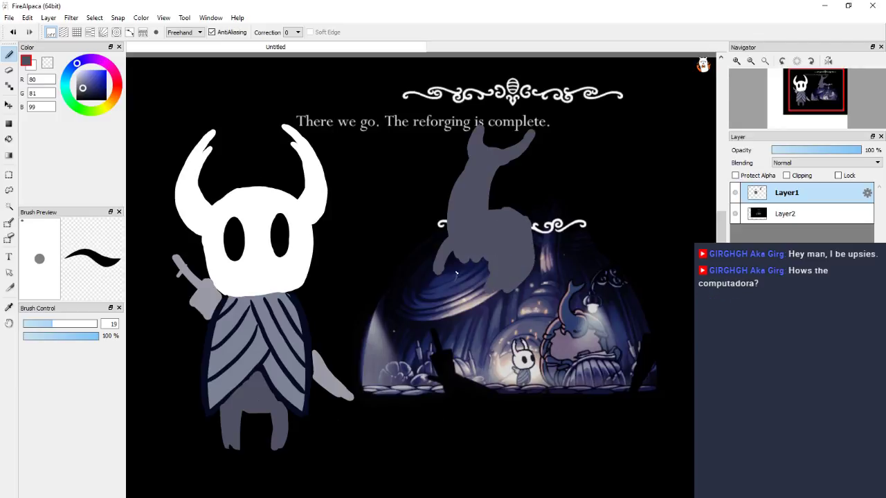
left_click_drag(457, 274, 436, 279)
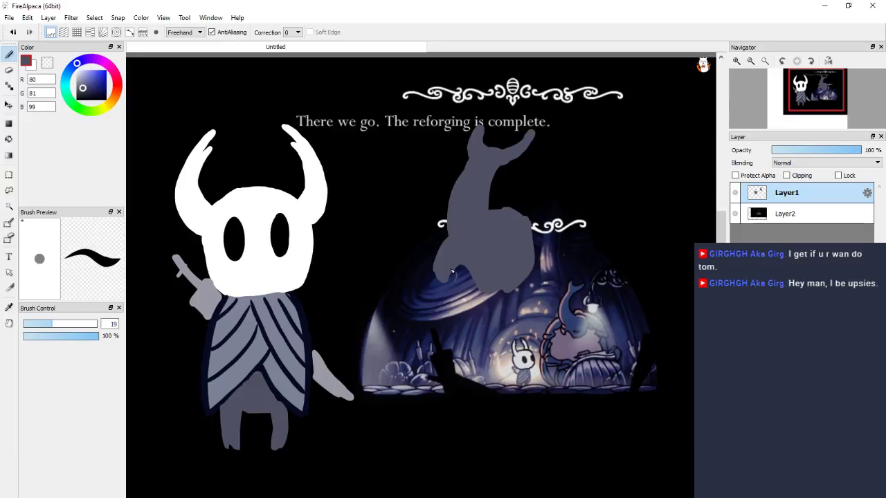
left_click(450, 294, "alt")
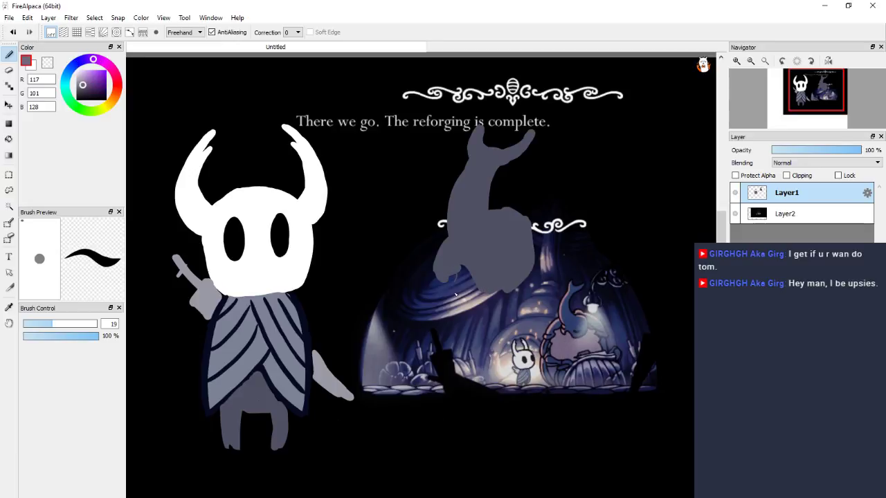
Bucket-fill the grey silhouette dark blue, then return to the Brush with grey-purple mauve.
mouse_move(456, 281)
left_mouse_down()
mouse_move(458, 269)
mouse_move(474, 289)
left_mouse_up()
left_click(571, 320, "alt")
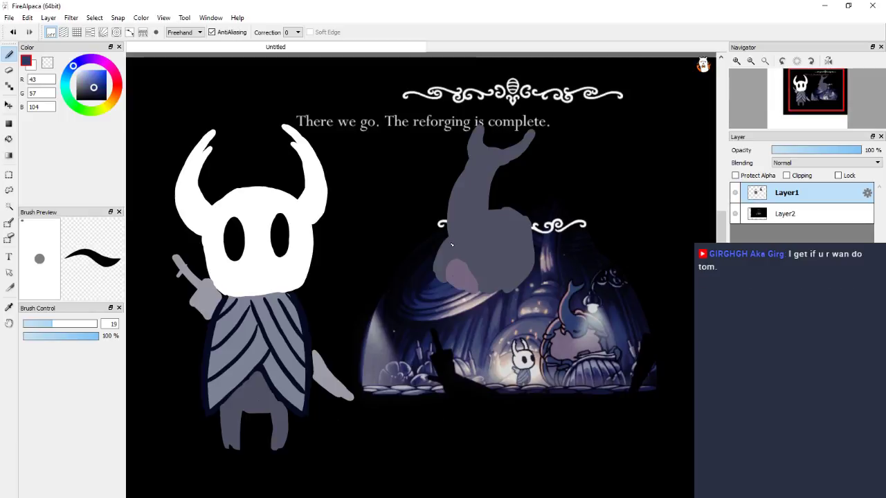
left_click(9, 139)
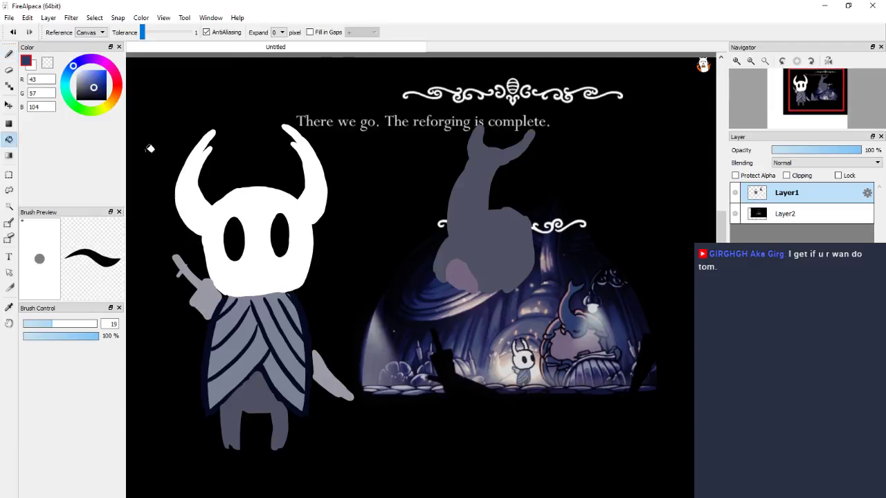
left_click(472, 210)
key("b")
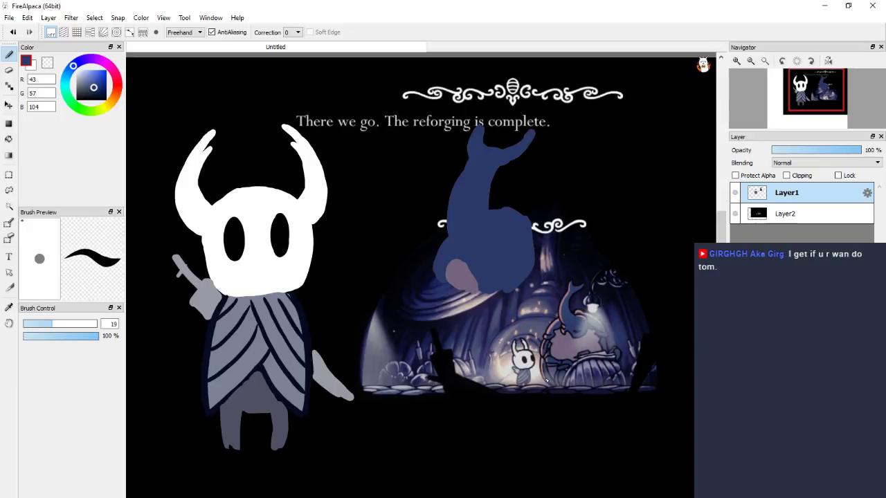
left_click(571, 348, "alt")
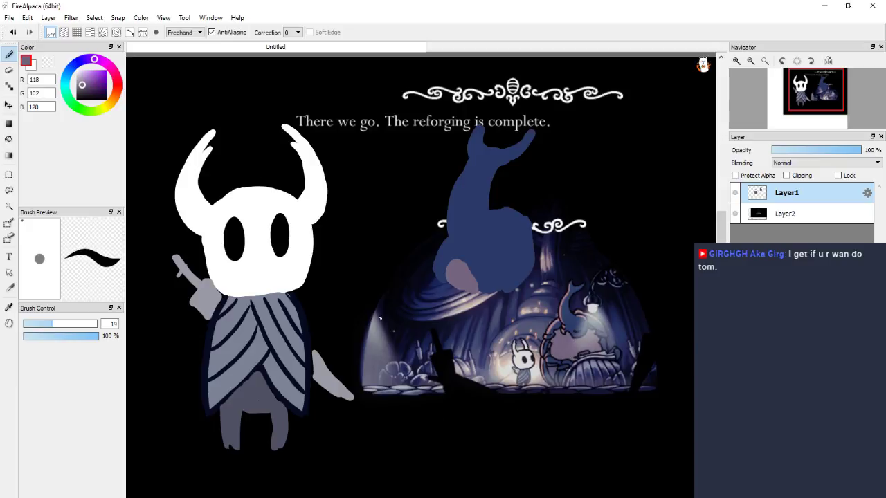
Paint mauve arms, a leg and a long tail under the blue figure, undoing the last stroke.
left_click_drag(429, 267, 408, 268)
mouse_move(474, 288)
left_mouse_down()
mouse_move(502, 296)
mouse_move(534, 276)
left_mouse_up()
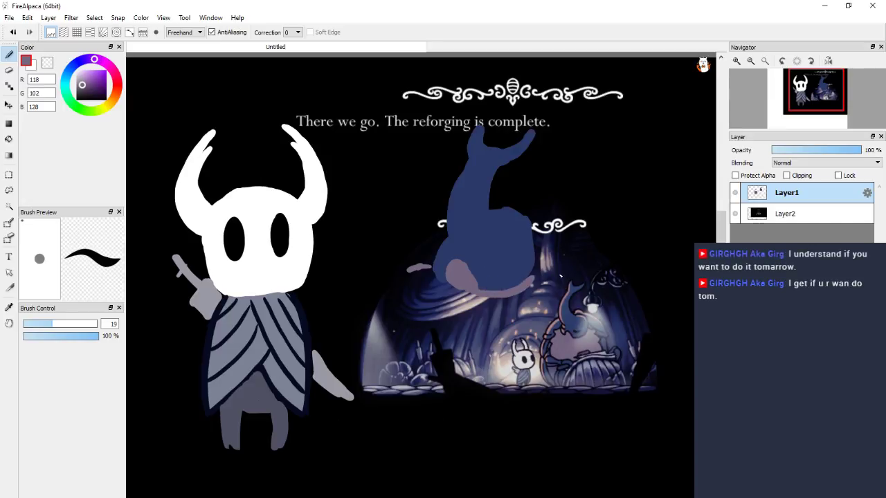
left_click_drag(530, 280, 501, 291)
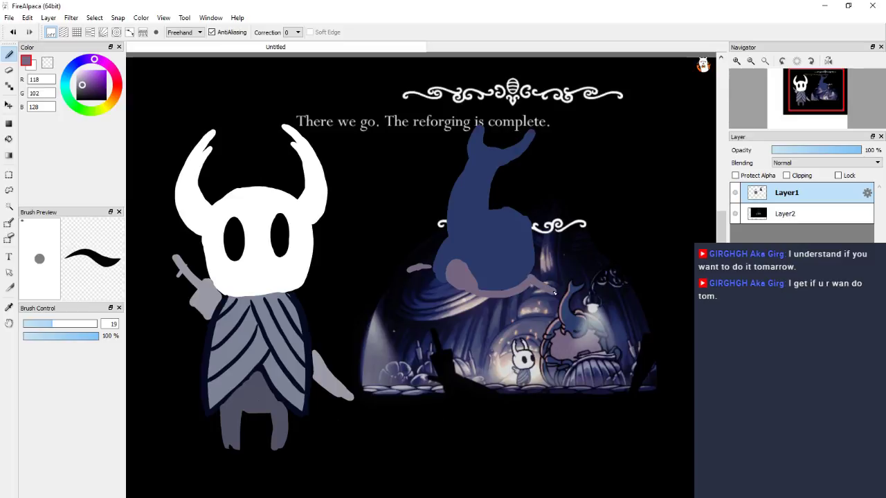
left_click_drag(431, 273, 451, 285)
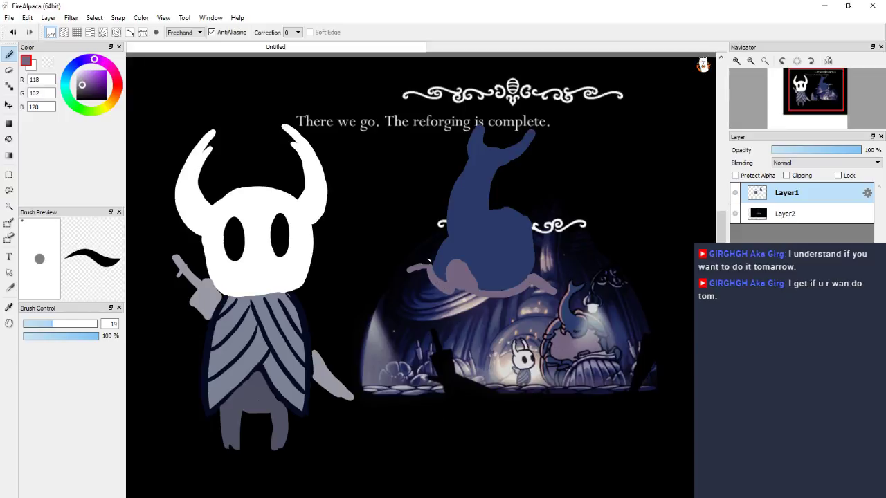
left_click_drag(423, 271, 422, 270)
mouse_move(416, 268)
left_mouse_down()
mouse_move(426, 264)
mouse_move(421, 277)
left_mouse_up()
left_click_drag(534, 279, 557, 283)
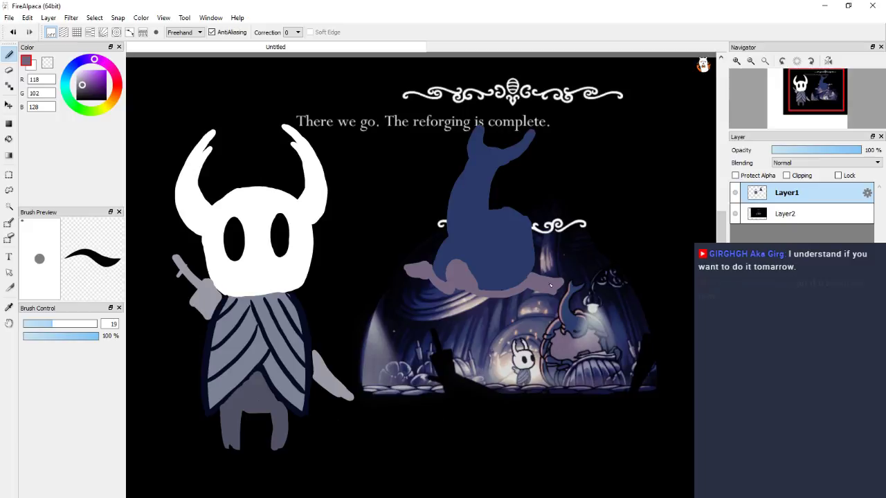
mouse_move(423, 273)
left_mouse_down()
mouse_move(401, 295)
mouse_move(430, 304)
mouse_move(412, 299)
mouse_move(430, 420)
left_mouse_up()
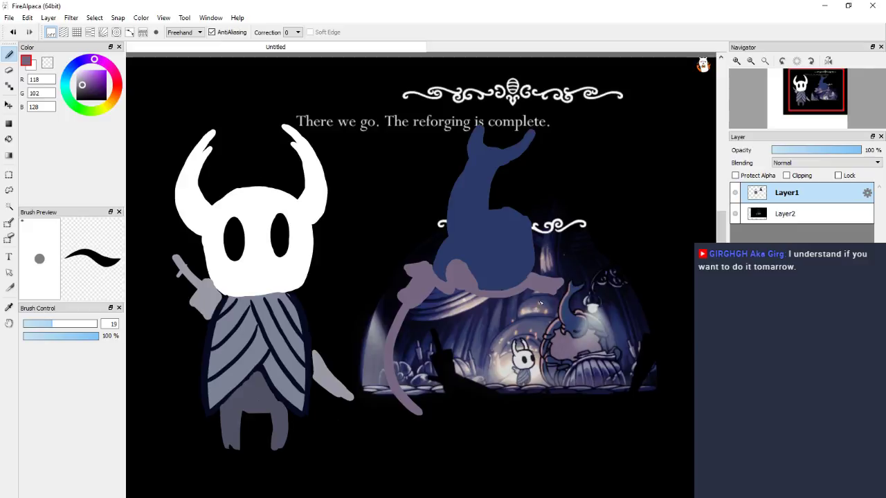
mouse_move(550, 289)
left_mouse_down()
mouse_move(566, 315)
mouse_move(443, 294)
mouse_move(424, 297)
mouse_move(404, 315)
mouse_move(418, 332)
mouse_move(473, 342)
left_mouse_up()
key("ctrl+z")
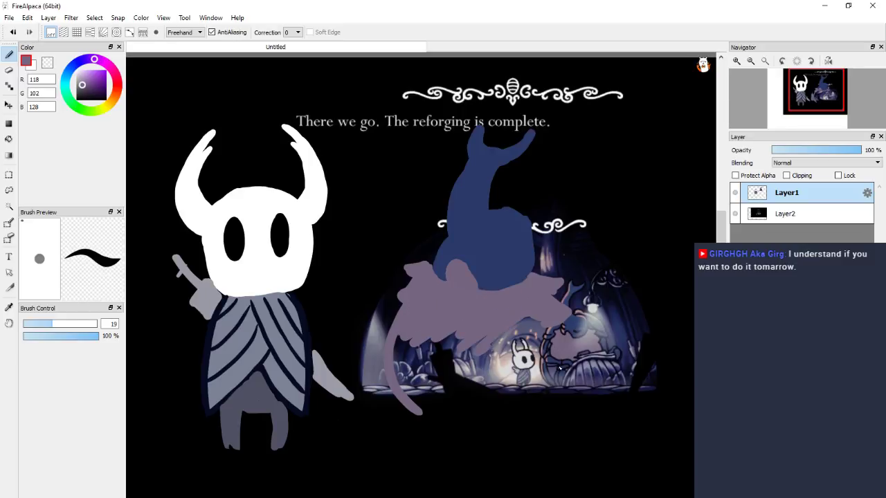
Loop a large mauve outline below the blue head, fill it, and cover a dark streak.
mouse_move(560, 330)
left_mouse_down()
mouse_move(543, 408)
mouse_move(415, 419)
left_mouse_up()
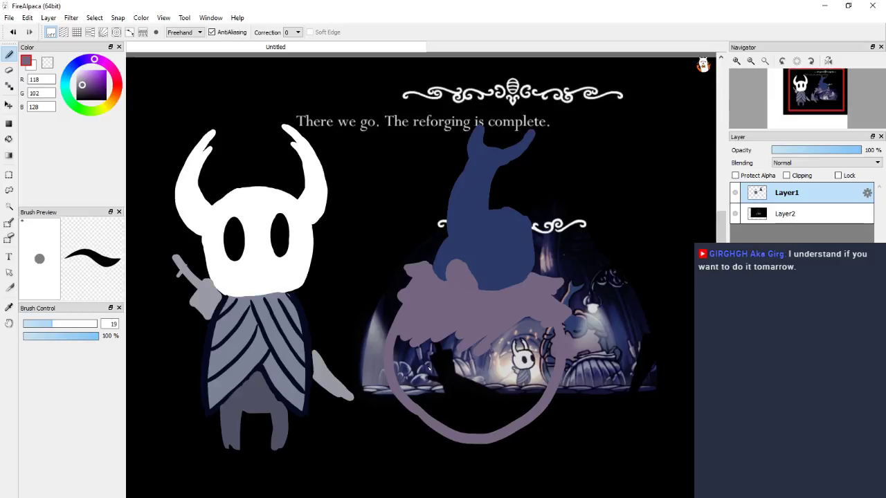
mouse_move(400, 340)
left_mouse_down()
mouse_move(403, 387)
mouse_move(425, 418)
mouse_move(449, 336)
mouse_move(461, 349)
mouse_move(478, 342)
mouse_move(505, 353)
mouse_move(485, 374)
mouse_move(552, 339)
mouse_move(546, 366)
mouse_move(516, 415)
mouse_move(477, 443)
mouse_move(510, 423)
mouse_move(451, 410)
mouse_move(524, 386)
left_mouse_up()
left_click_drag(431, 352, 465, 315)
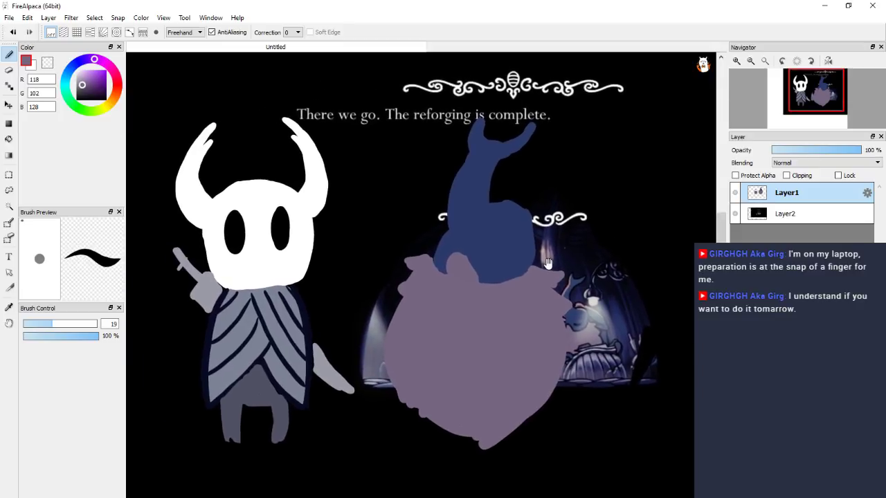
Install Terraria from the Steam library, then minimize Steam to return to the painting.
key("alt+Tab")
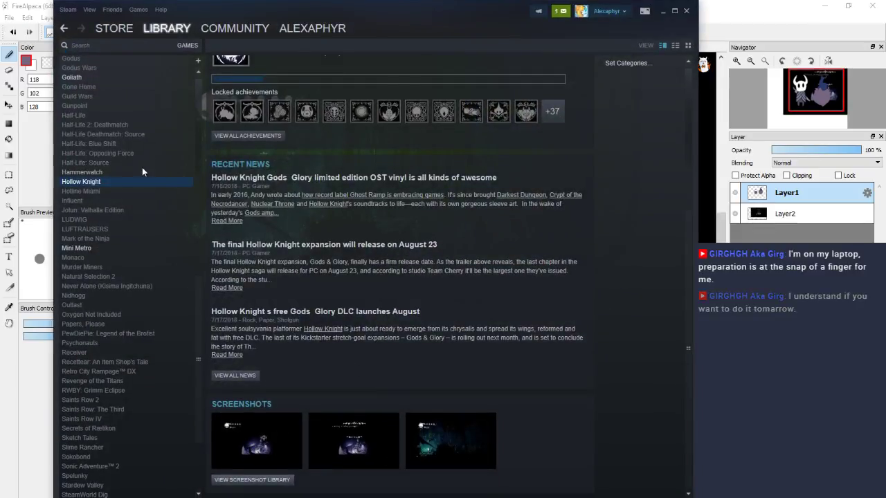
scroll(104, 419, "down", 2)
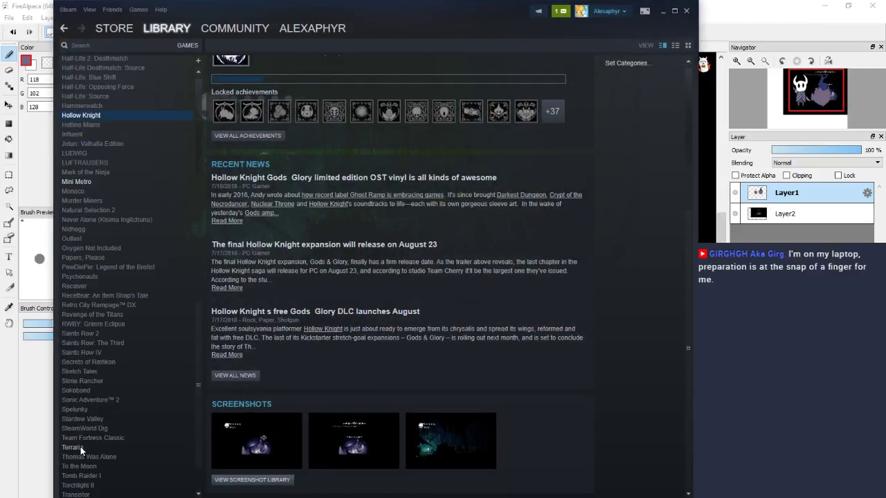
left_click(80, 446)
left_click(237, 108)
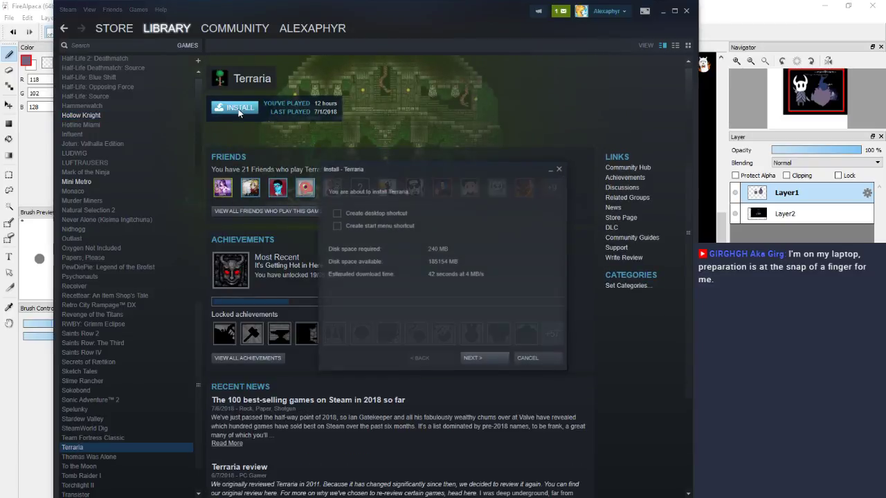
left_click(487, 358)
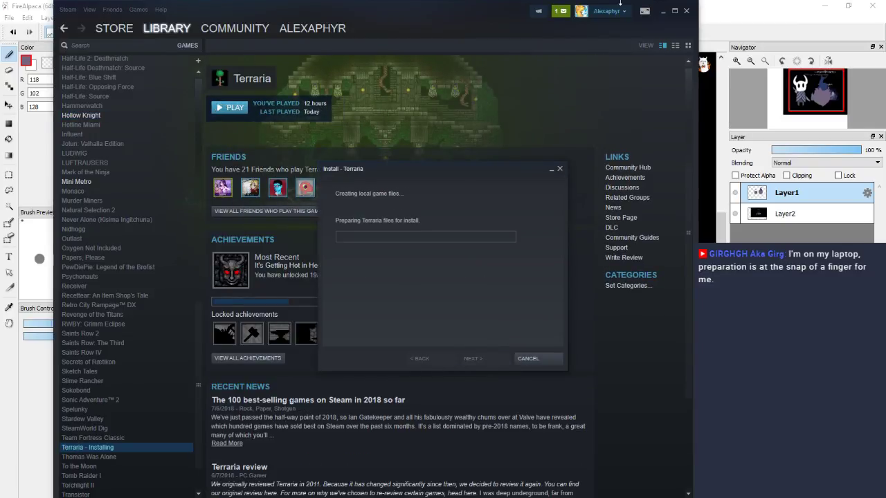
left_click(664, 11)
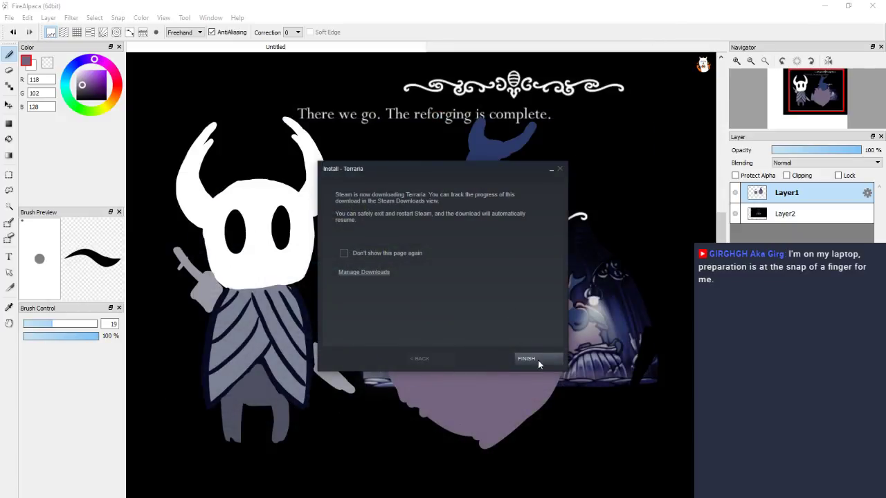
left_click(539, 359)
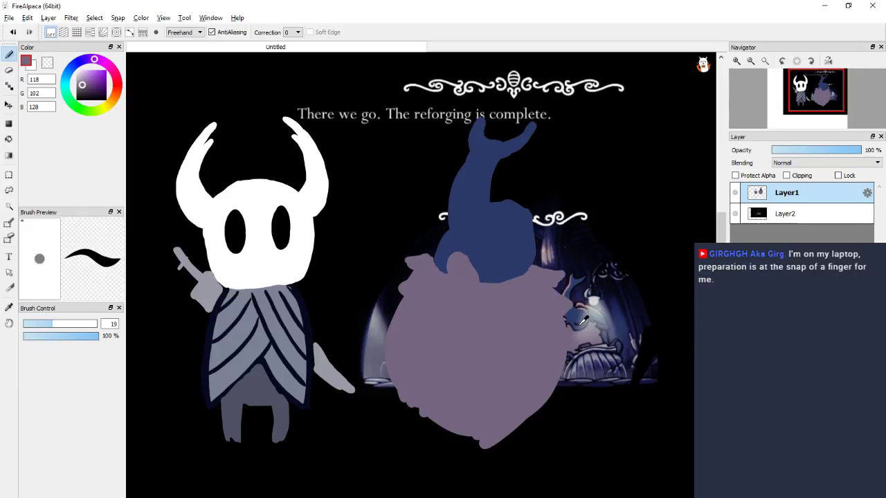
Paint a near-black navy closed-eye curve on the blue head, then resample the blue.
left_click(578, 320, "alt")
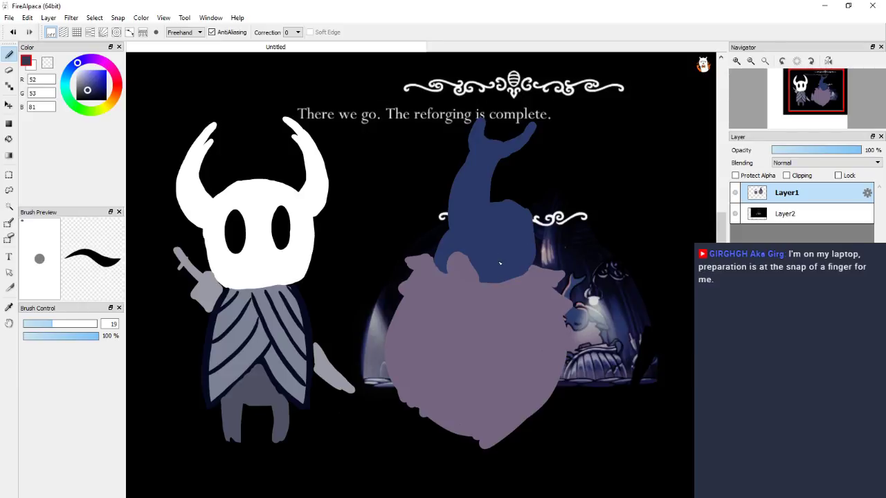
key("super")
left_click(578, 320, "alt")
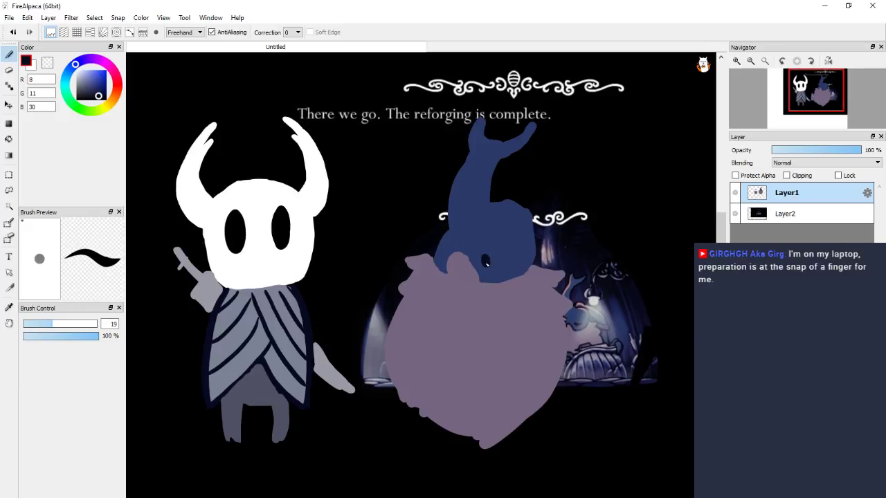
left_click_drag(488, 262, 520, 260)
left_click(458, 173, "alt")
scroll(454, 261, "down", 5)
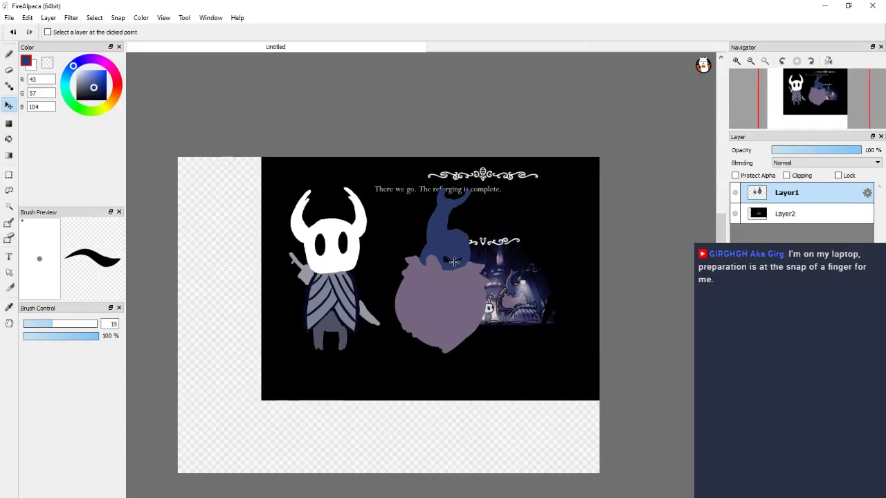
Move Layer1's figures left and down over the Hollow Knight screenshot.
mouse_move(454, 261)
left_mouse_down()
mouse_move(371, 297)
mouse_move(410, 283)
left_mouse_up()
scroll(460, 284, "up", 2)
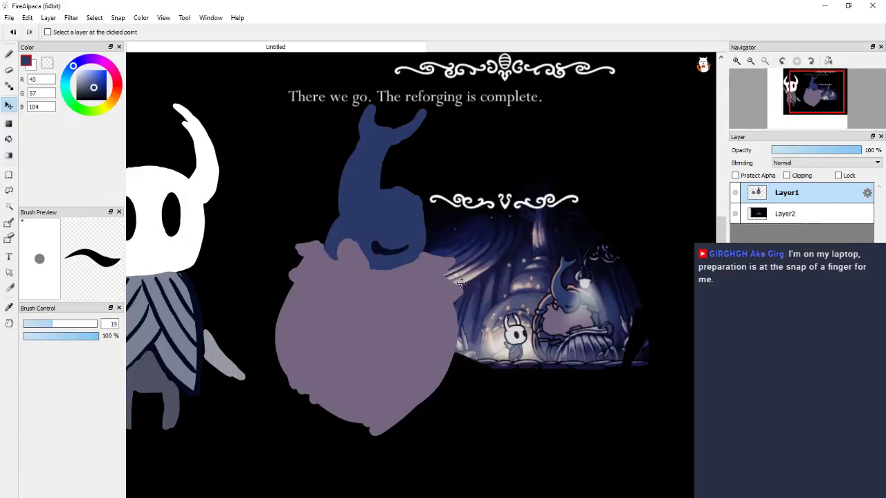
key("b")
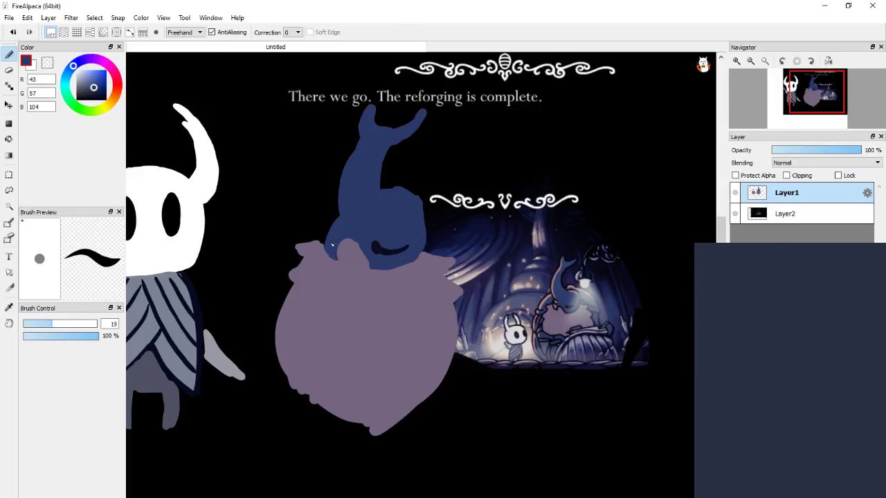
Extend the blue head's left edge and add a second navy closed-eye mark there.
left_click_drag(331, 234, 337, 231)
left_click(385, 249, "alt")
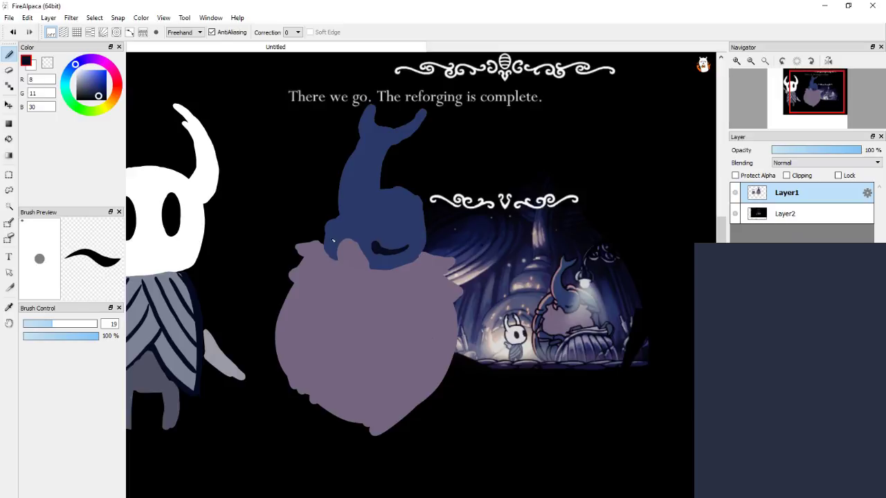
left_click_drag(332, 239, 329, 233)
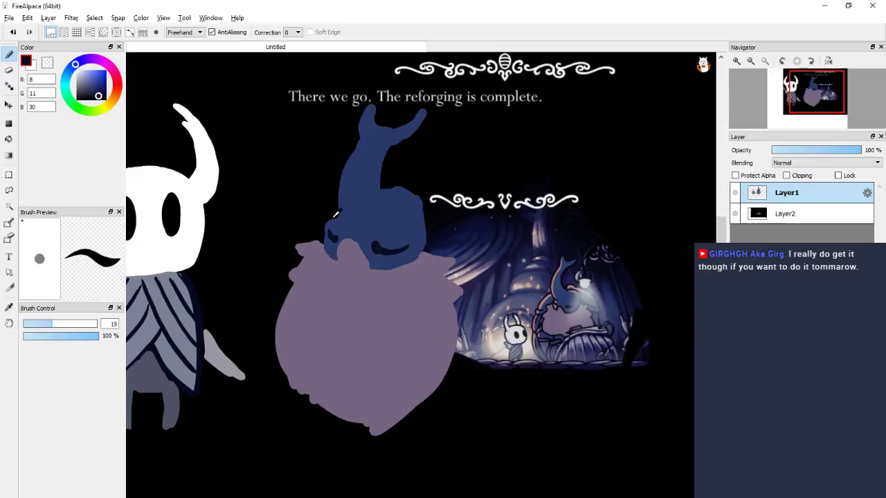
left_click(341, 211, "alt")
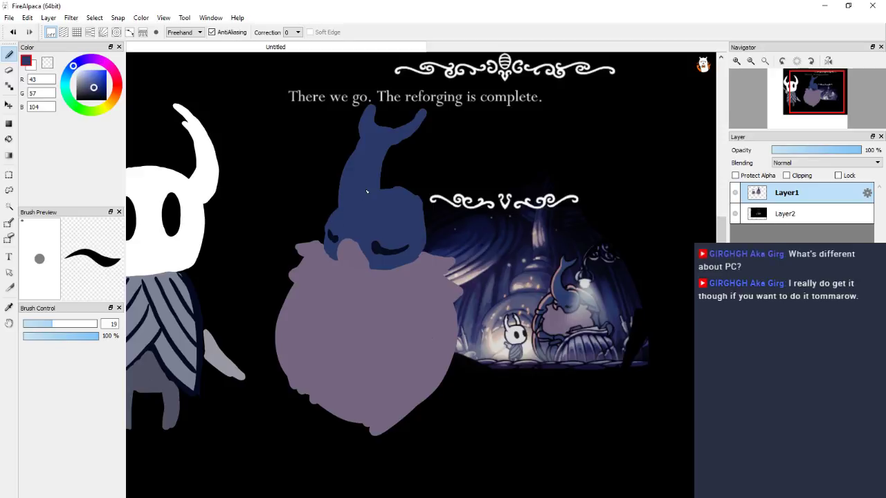
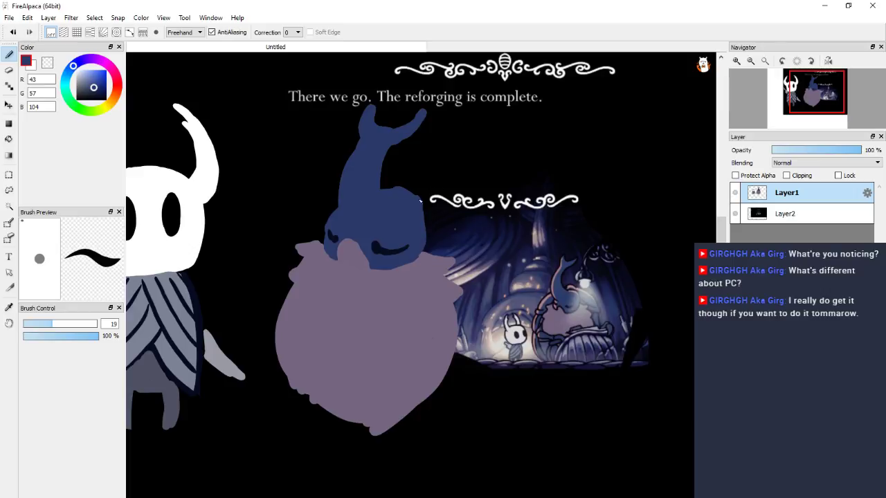
Paint a dark-blue drooping horn on the right side of the companion's helmet.
mouse_move(403, 176)
left_mouse_down()
mouse_move(415, 177)
mouse_move(391, 181)
mouse_move(423, 191)
mouse_move(413, 176)
mouse_move(450, 201)
mouse_move(486, 272)
mouse_move(465, 263)
left_mouse_up()
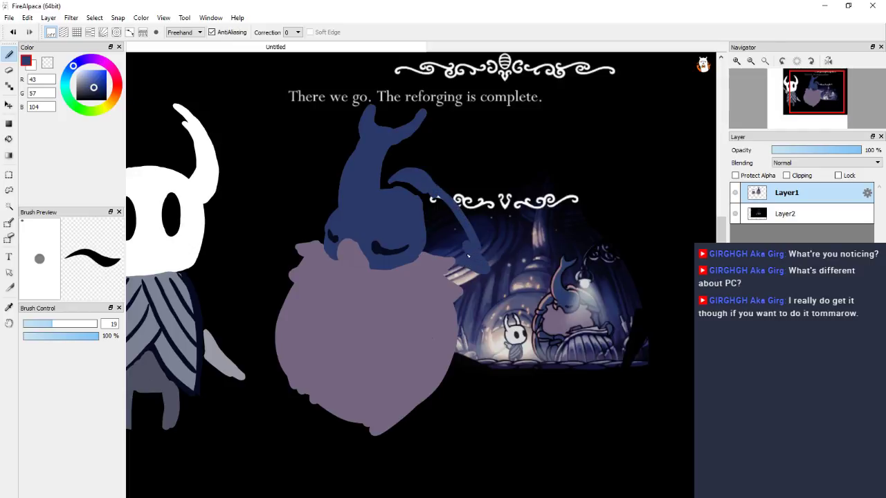
left_click_drag(424, 191, 438, 240)
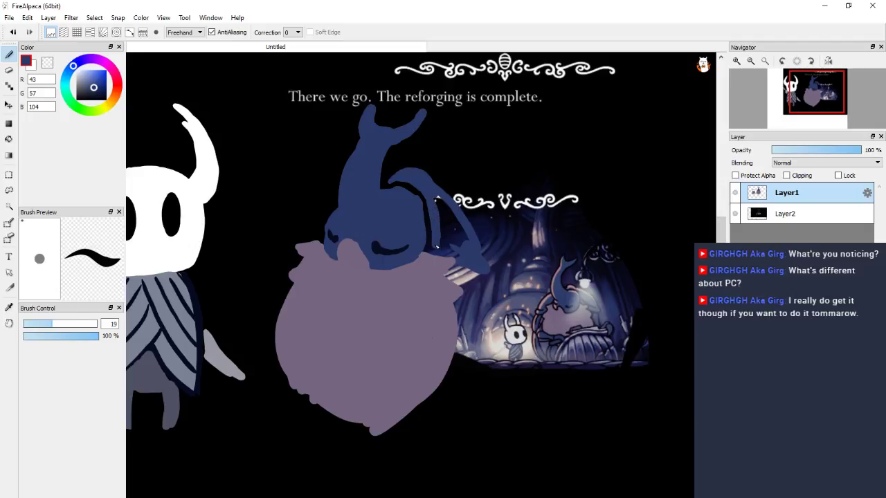
mouse_move(440, 237)
left_mouse_down()
mouse_move(441, 202)
mouse_move(465, 239)
left_mouse_up()
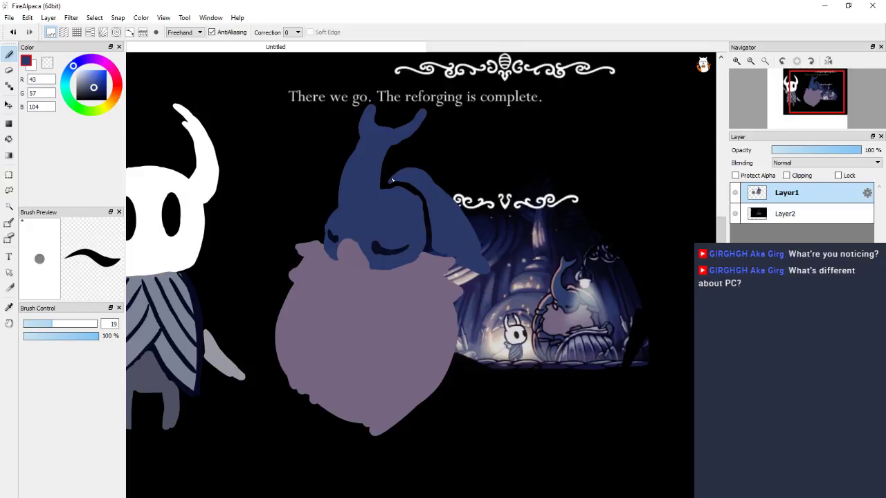
left_click_drag(386, 181, 405, 178)
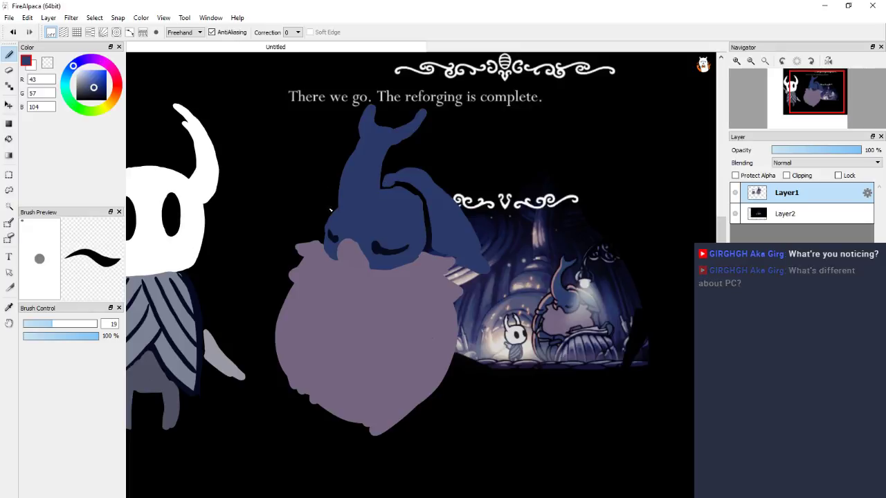
Paint and fill a matching dark-blue horn along the helmet's left edge.
mouse_move(334, 195)
left_mouse_down()
mouse_move(310, 235)
mouse_move(266, 242)
mouse_move(284, 236)
left_mouse_up()
mouse_move(331, 193)
left_mouse_down()
mouse_move(288, 232)
mouse_move(290, 216)
mouse_move(325, 190)
left_mouse_up()
mouse_move(333, 188)
left_mouse_down()
mouse_move(305, 222)
mouse_move(313, 229)
mouse_move(296, 239)
left_mouse_up()
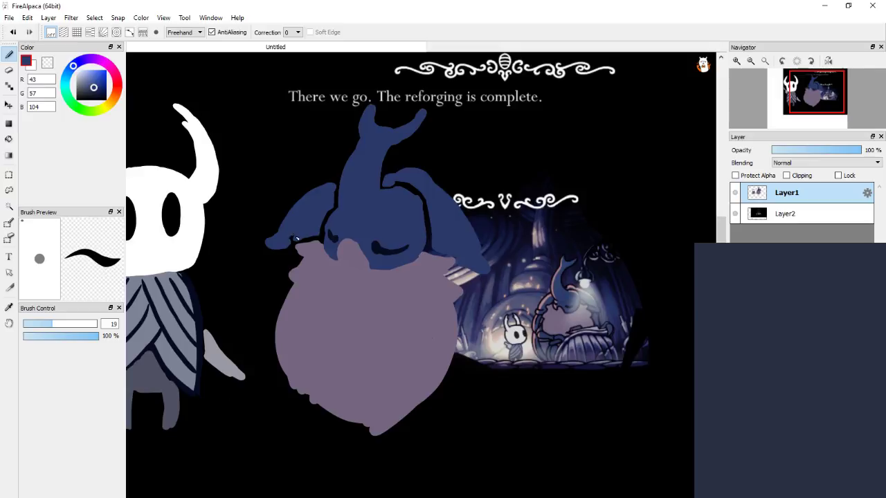
Launch Autodesk SketchBook from the Start menu, then close it at the licence agreement.
key("super")
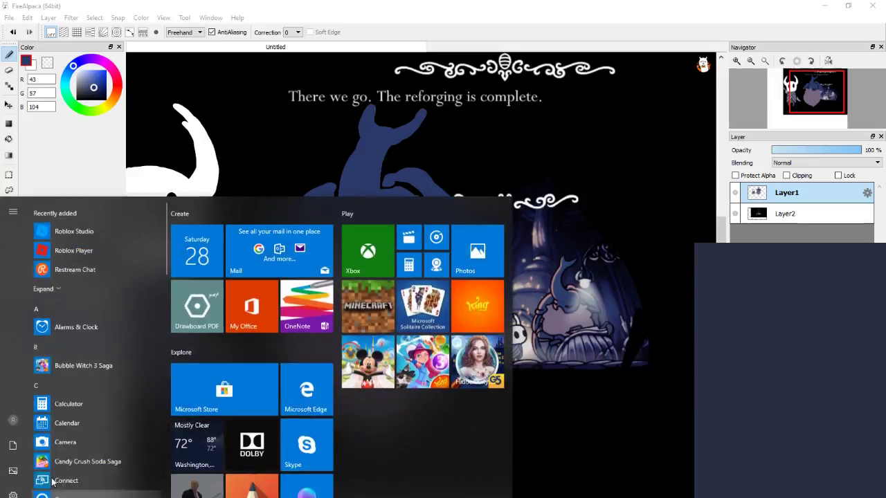
scroll(71, 390, "down", 3)
scroll(72, 388, "down", 3)
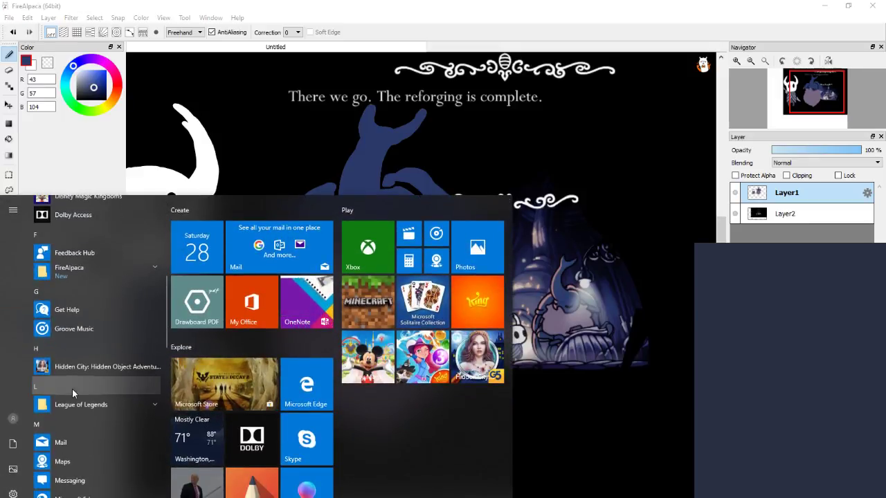
scroll(72, 389, "down", 3)
scroll(71, 390, "down", 3)
scroll(69, 393, "down", 2)
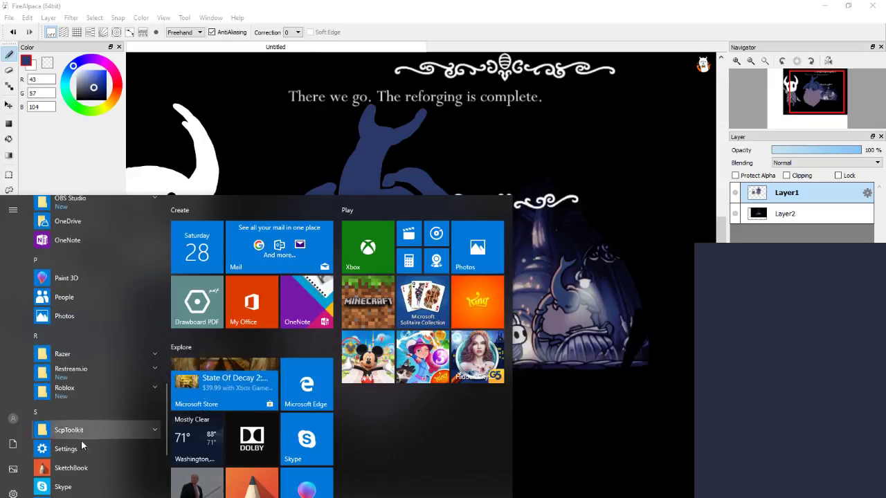
left_click(88, 470)
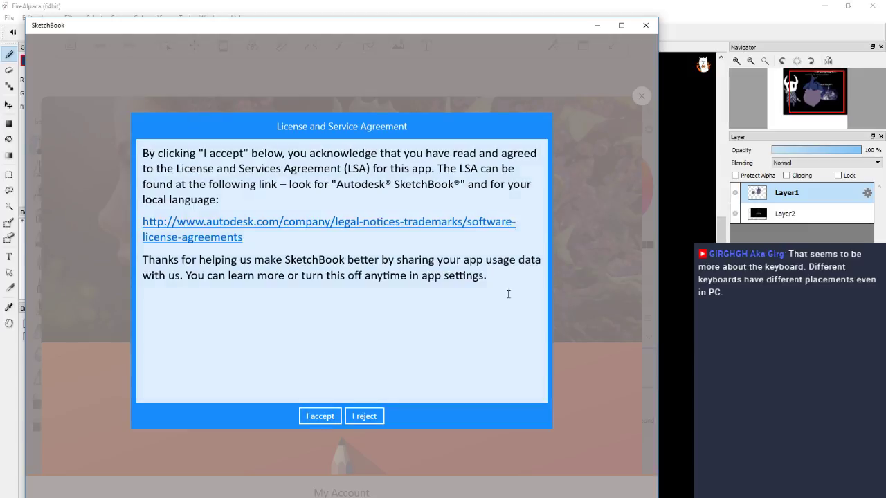
left_click(645, 25)
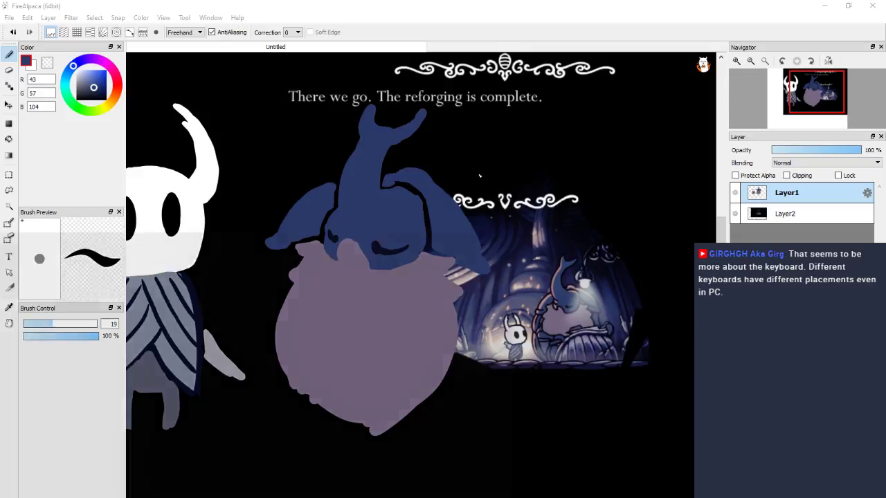
key("super")
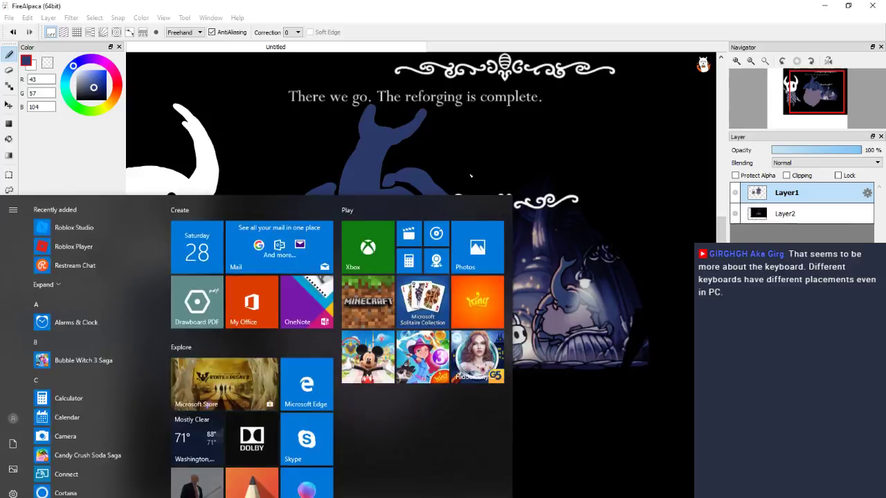
key("super")
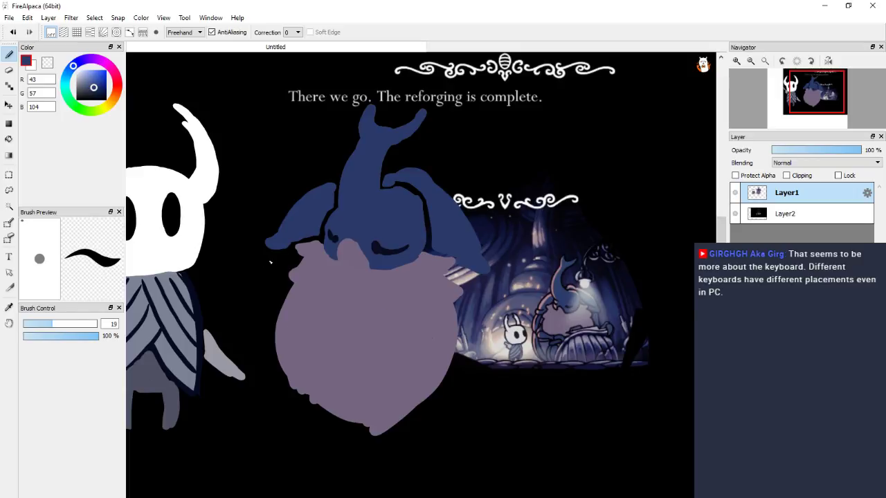
Extend the left horn's tip and cover the grey edge of the right horn in blue.
mouse_move(270, 263)
left_mouse_down()
mouse_move(290, 257)
mouse_move(257, 266)
mouse_move(268, 263)
mouse_move(285, 288)
left_mouse_up()
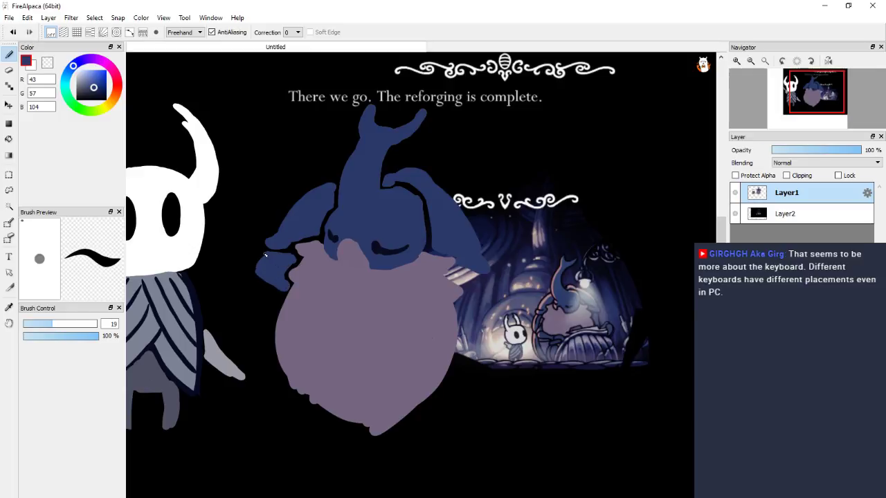
left_click_drag(258, 269, 280, 267)
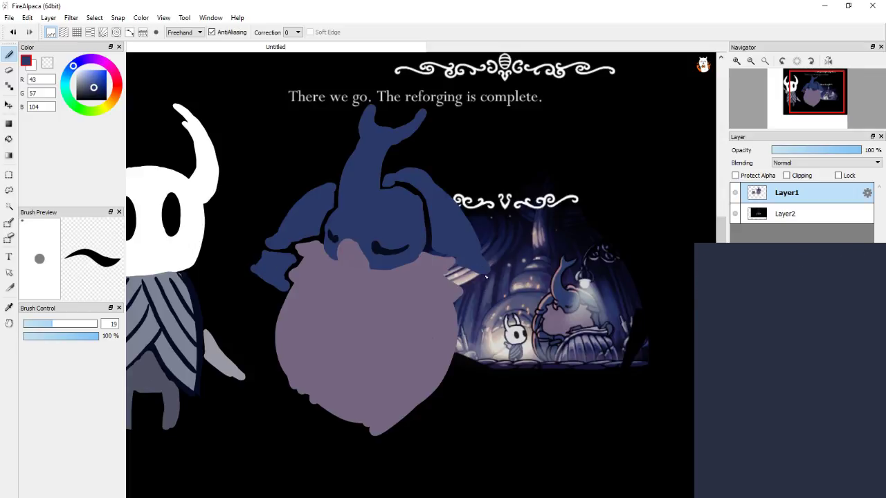
left_click_drag(458, 277, 462, 275)
Paint a dark-blue right arm reaching down over the reference scene.
left_click_drag(514, 400, 534, 326)
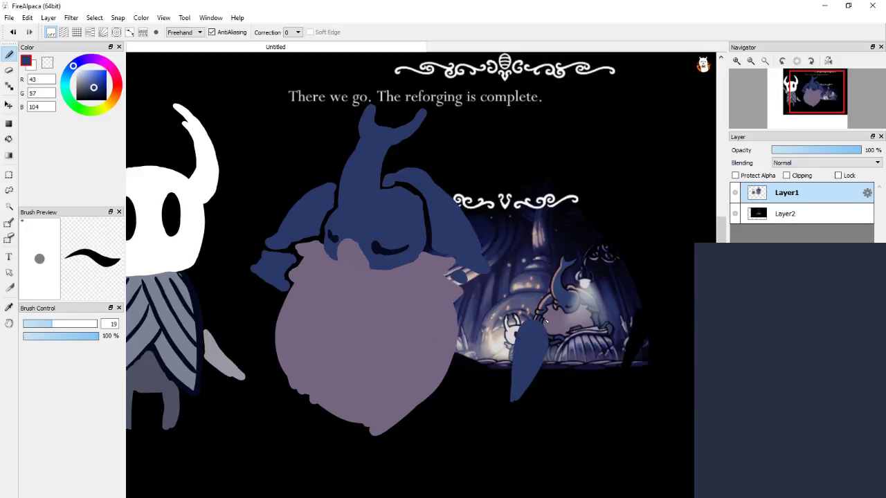
mouse_move(526, 317)
left_mouse_down()
mouse_move(477, 348)
mouse_move(488, 358)
mouse_move(489, 344)
left_mouse_up()
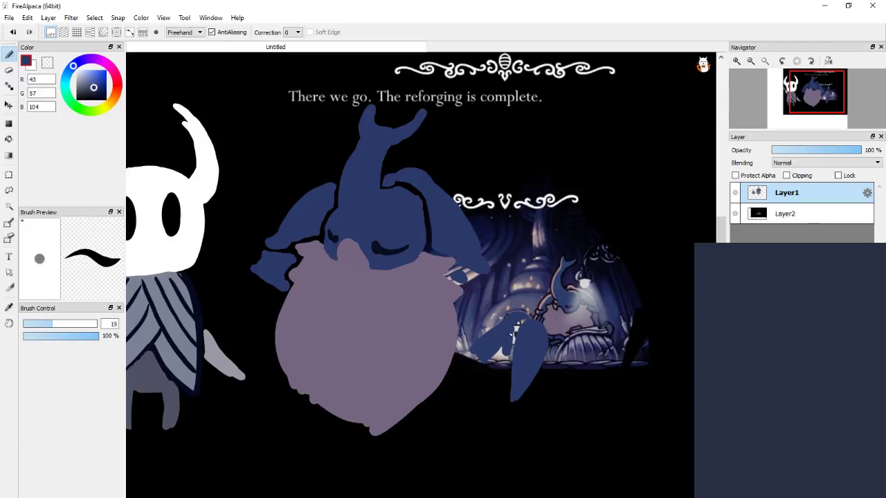
left_click_drag(511, 335, 490, 357)
left_click_drag(463, 278, 464, 276)
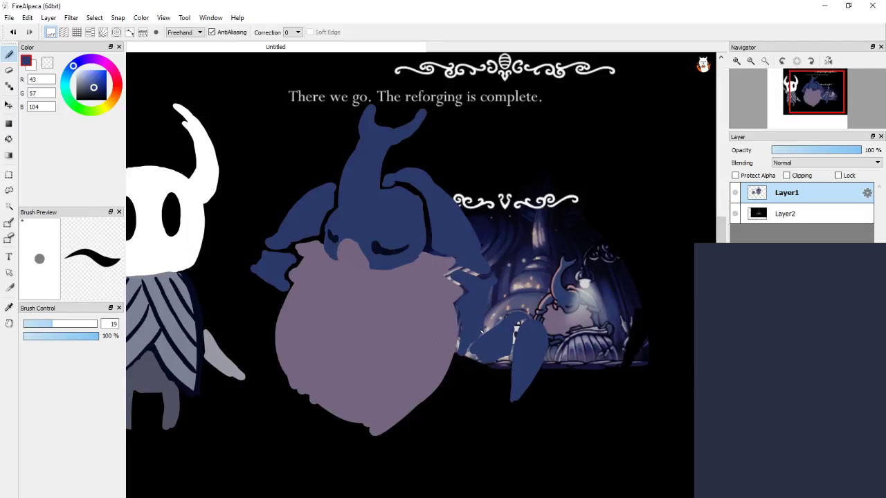
left_click_drag(481, 333, 475, 353)
left_click_drag(275, 303, 308, 297)
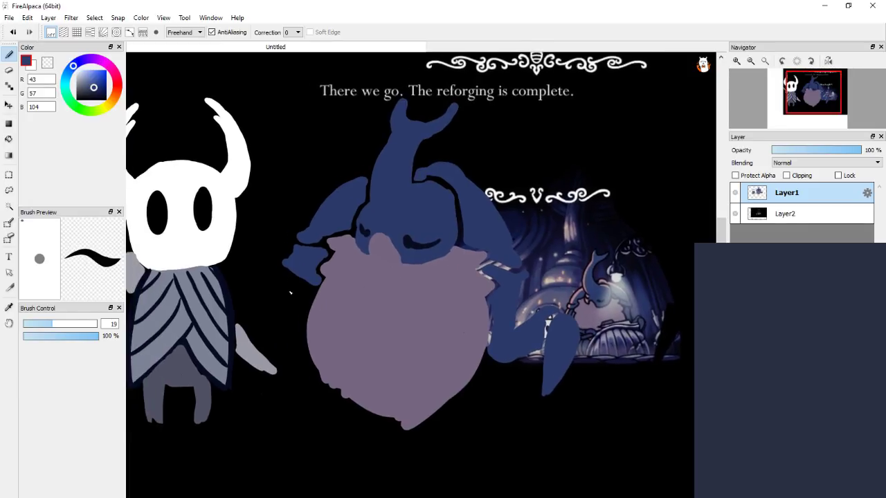
scroll(391, 247, "down", 1)
Shift all Layer1 drawings left with the Move tool.
scroll(429, 208, "down", 1)
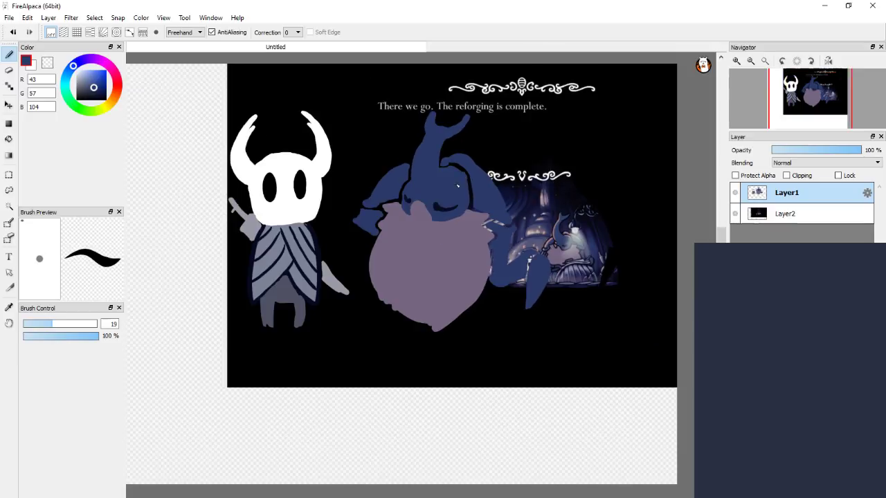
key("v")
mouse_move(444, 195)
left_mouse_down()
mouse_move(369, 223)
mouse_move(381, 200)
left_mouse_up()
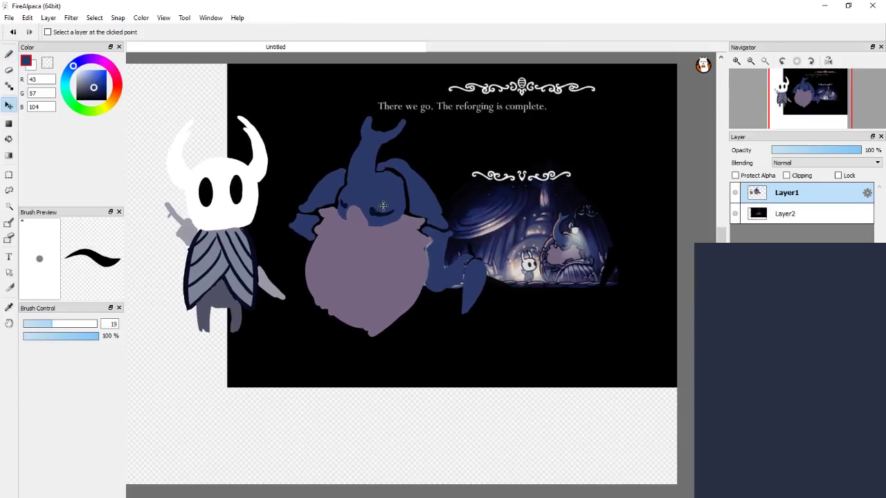
Lasso-select the horned companion, including its bottom bulge.
left_click(9, 191)
mouse_move(427, 102)
left_mouse_down()
mouse_move(286, 237)
mouse_move(471, 175)
left_mouse_up()
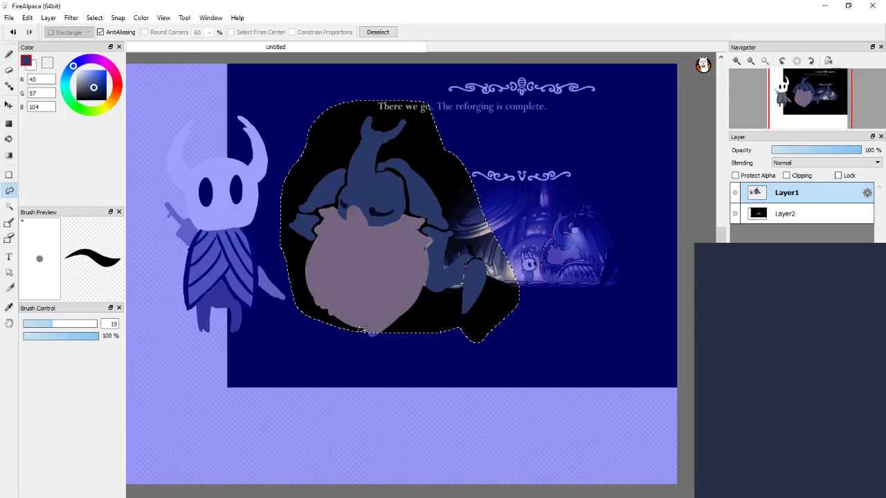
left_click_drag(365, 327, 398, 330)
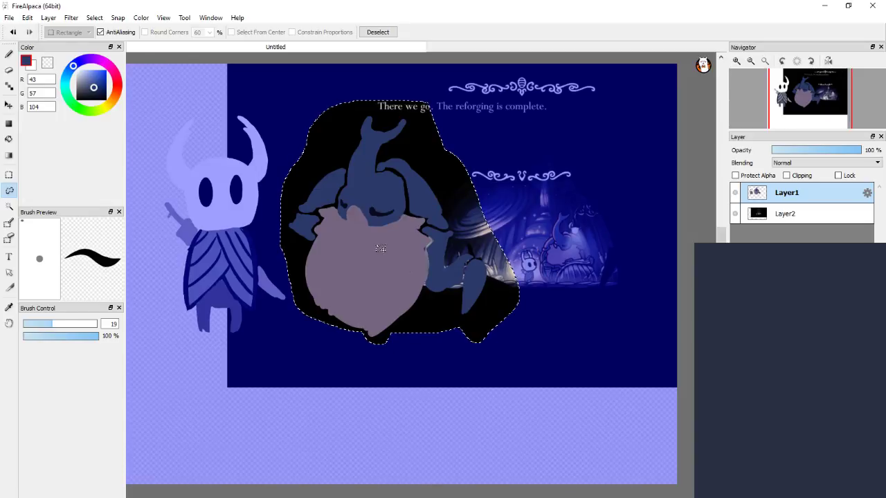
left_click_drag(379, 244, 375, 266)
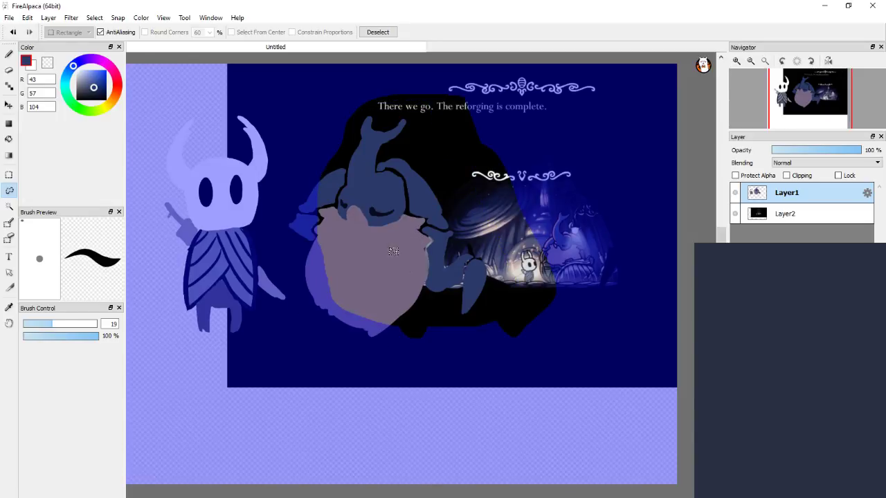
key("Return")
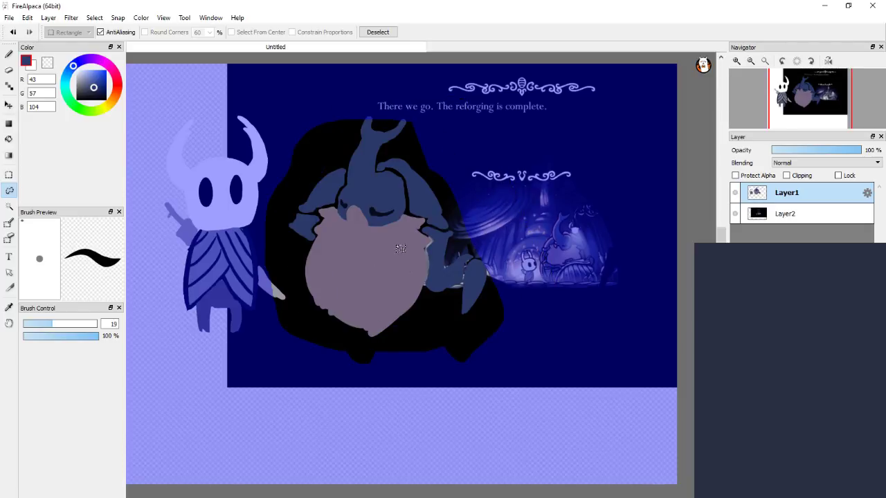
key("ctrl+z")
left_click(398, 251, "alt")
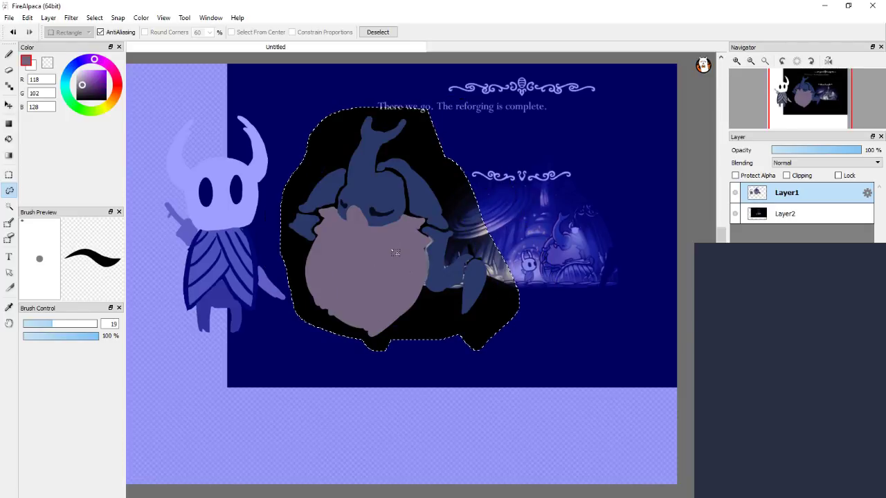
Transform the selected companion over to the right side and deselect.
key("ctrl+t")
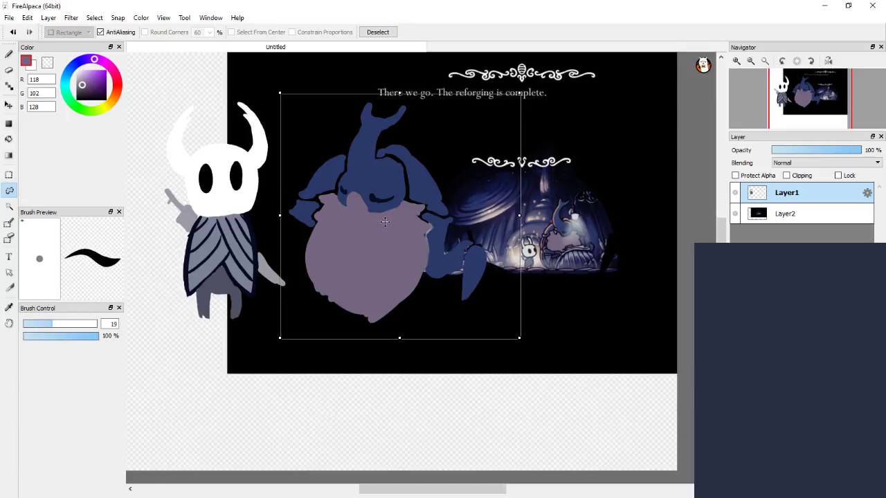
mouse_move(409, 225)
left_mouse_down()
mouse_move(411, 256)
mouse_move(439, 224)
mouse_move(514, 254)
mouse_move(494, 244)
mouse_move(556, 216)
mouse_move(551, 228)
left_mouse_up()
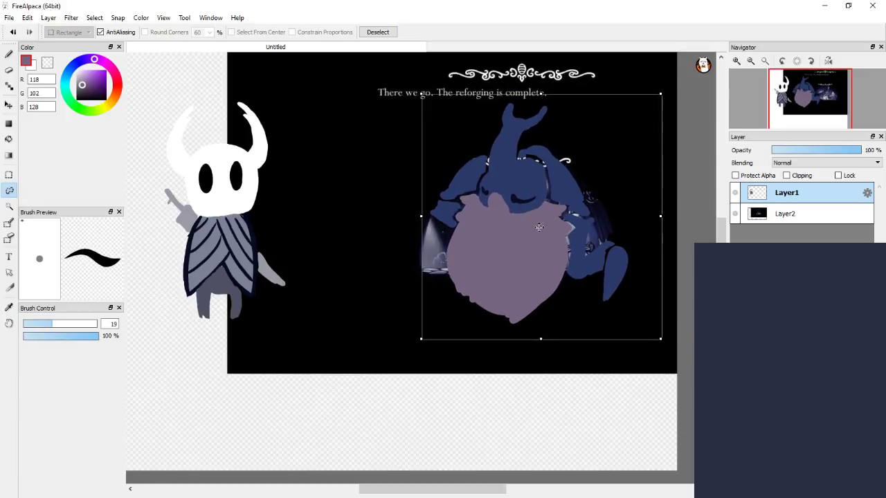
key("Return")
key("ctrl+d")
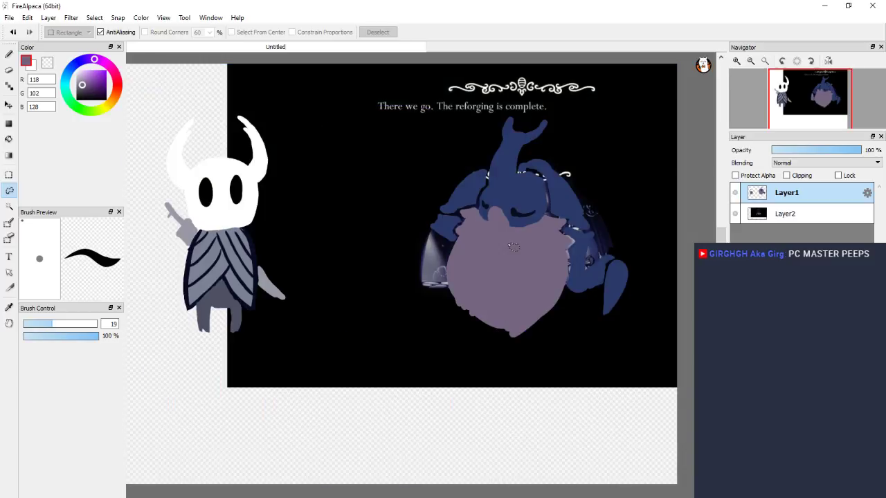
Shift the figure drawing to the right with the Move tool.
mouse_move(507, 237)
left_mouse_down()
mouse_move(450, 237)
mouse_move(560, 270)
left_mouse_up()
key("v")
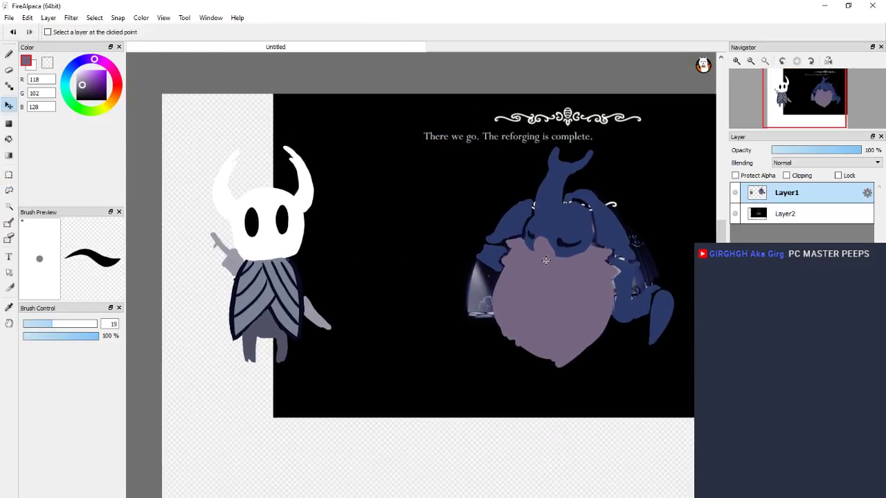
mouse_move(498, 254)
left_mouse_down()
mouse_move(571, 250)
mouse_move(559, 264)
left_mouse_up()
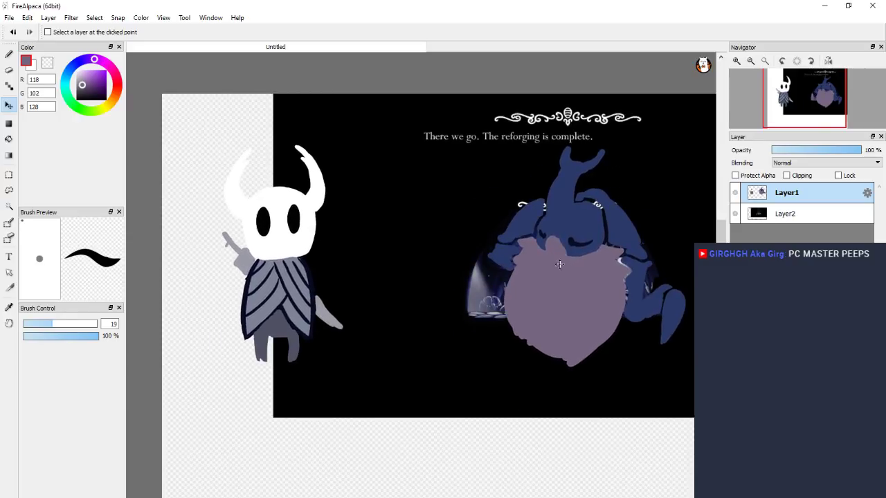
Lasso the Knight, move it onto a new layer, deselect and hide that layer.
key("l")
mouse_move(368, 231)
left_mouse_down()
mouse_move(318, 119)
mouse_move(199, 247)
mouse_move(374, 287)
left_mouse_up()
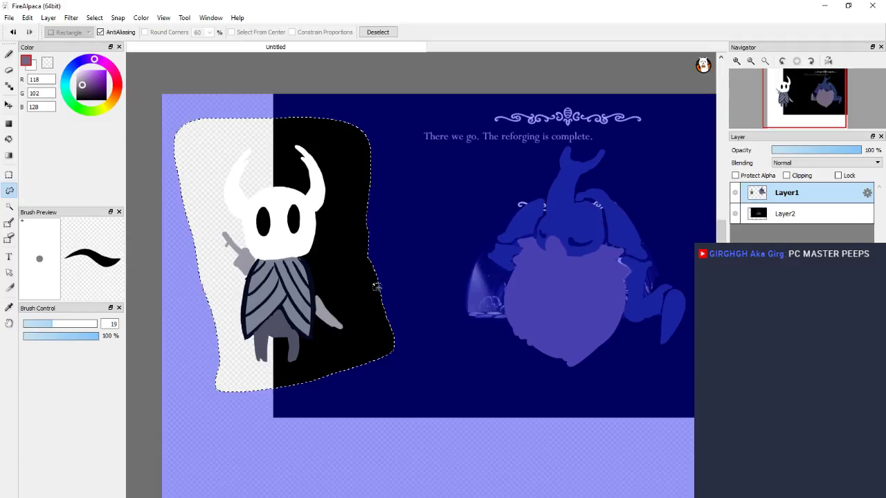
key("ctrl+t")
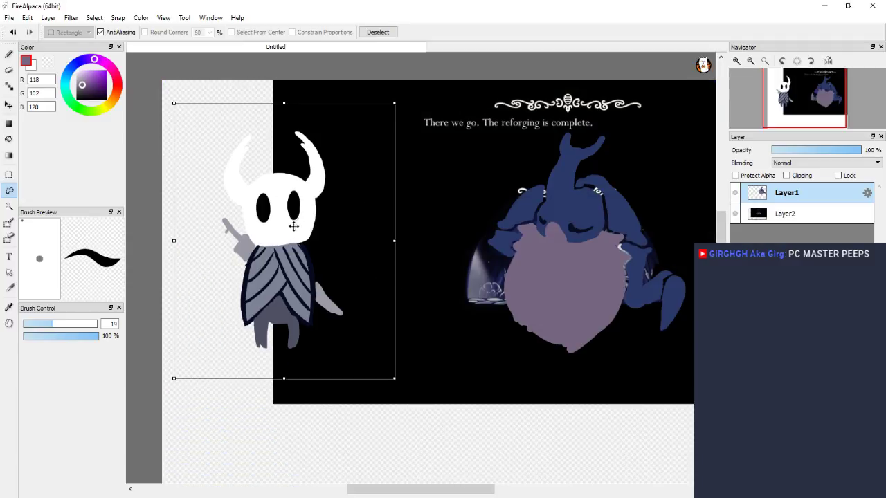
left_click_drag(289, 217, 328, 226)
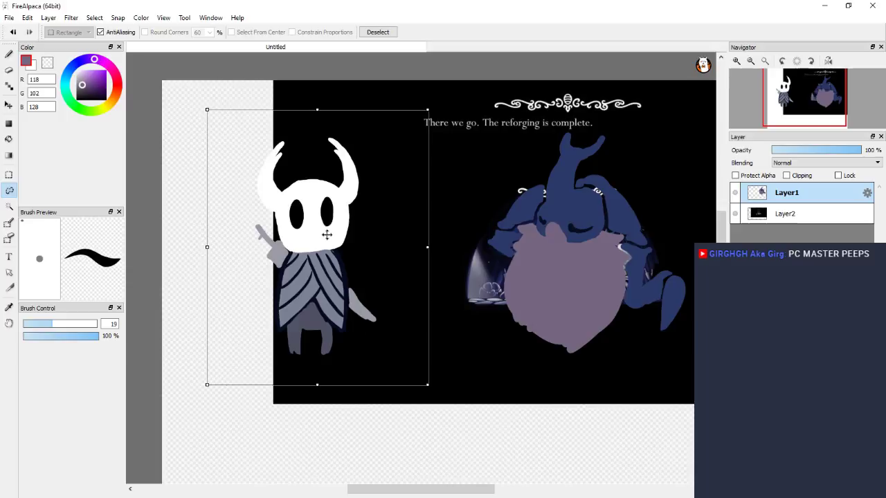
key("Return")
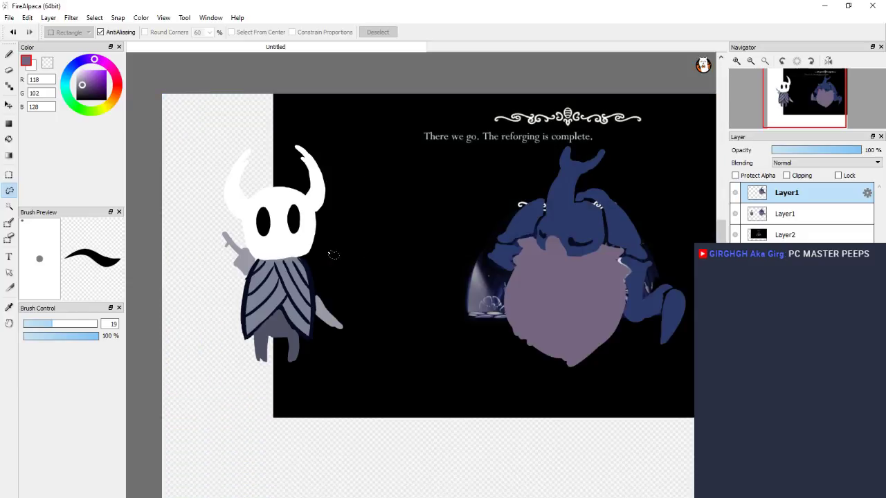
key("ctrl+d")
left_click(735, 194)
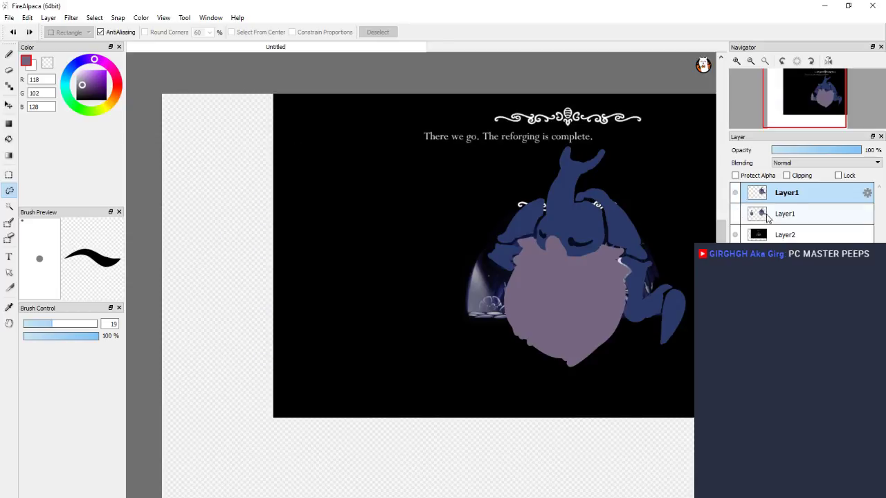
On the lower Layer1, erase the companion and purple belly with a size-157 eraser.
left_click(768, 219)
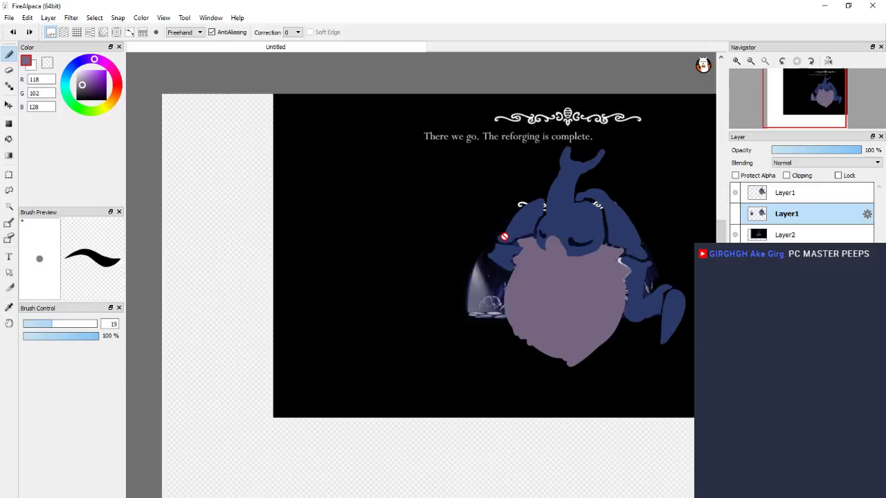
key("e")
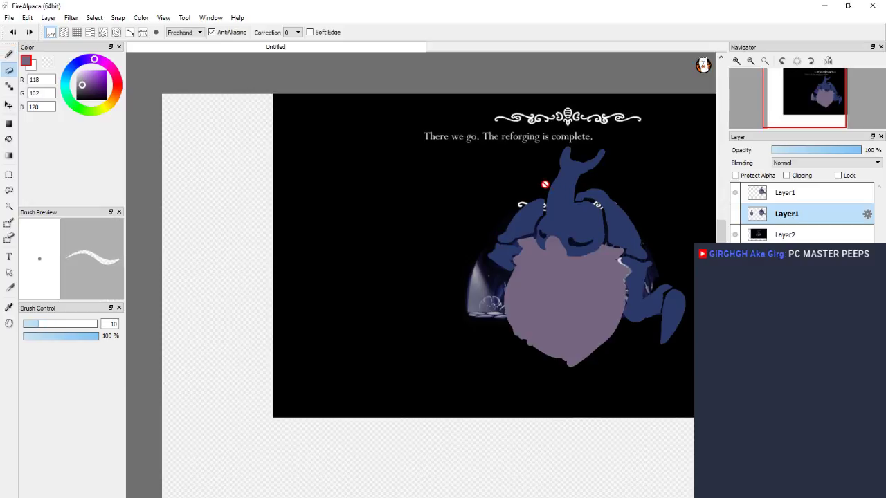
left_click(735, 193)
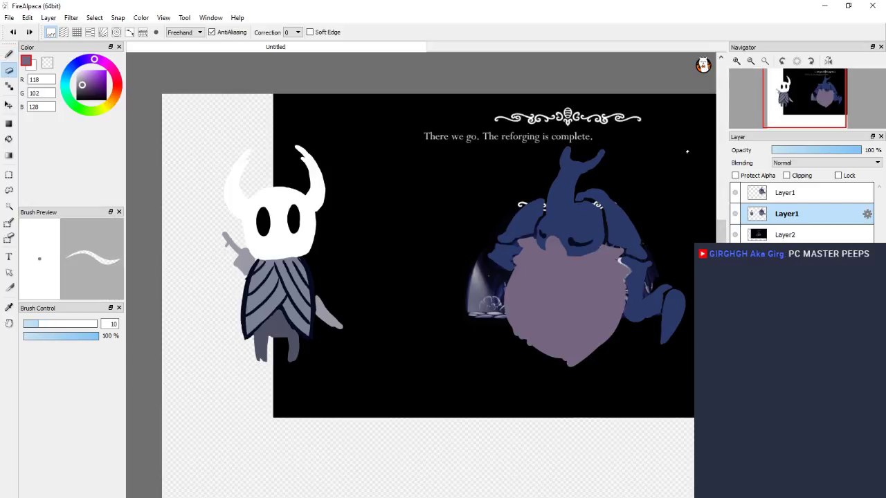
left_click(734, 193)
left_click_drag(571, 124, 662, 104)
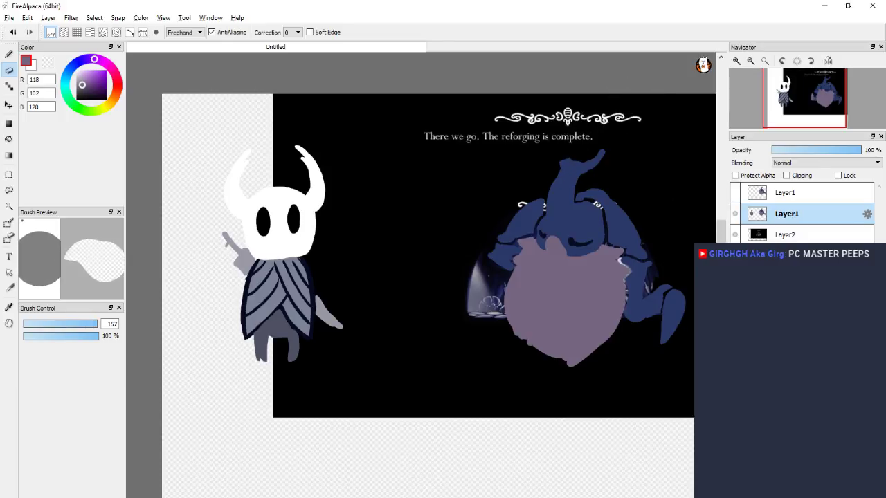
left_click_drag(493, 190, 571, 376)
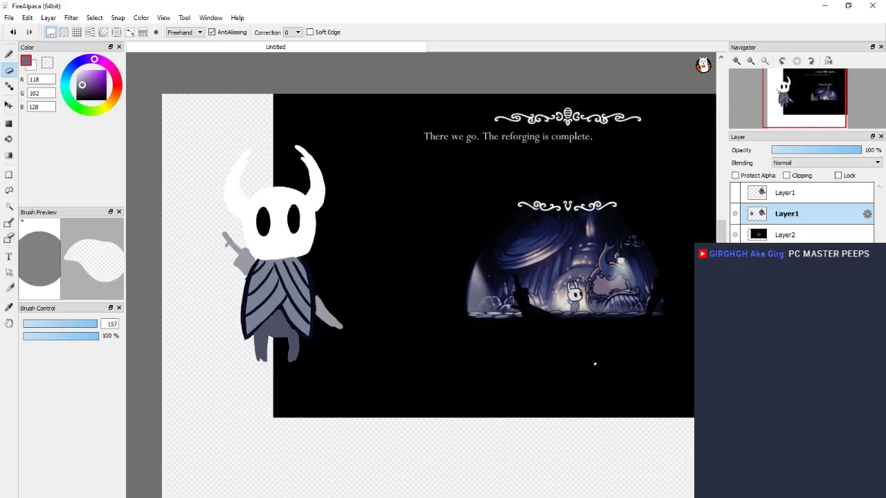
left_click_drag(541, 247, 481, 273)
Show the companion's layer, hide the Knight's, and move the companion left of the scene.
left_click_drag(465, 217, 440, 232)
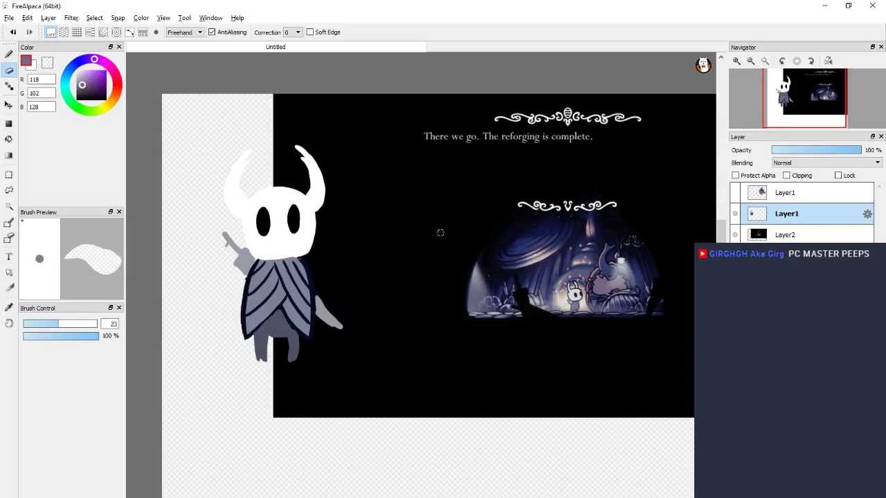
left_click(735, 192)
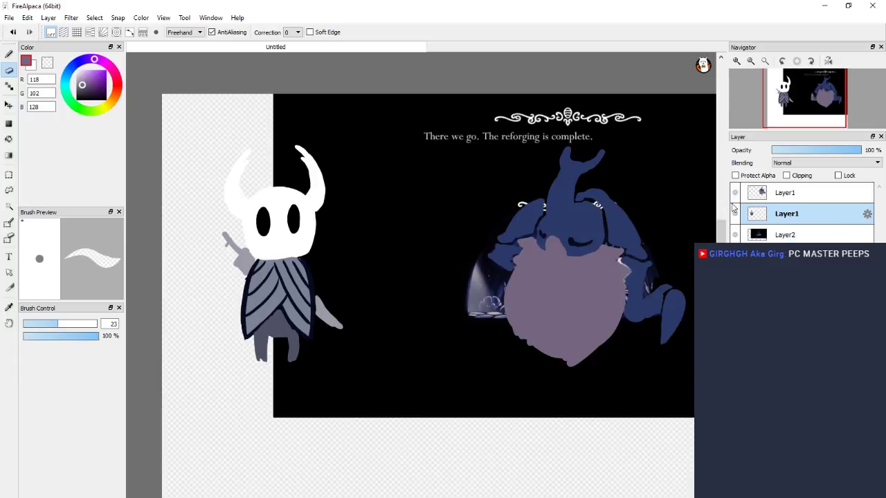
left_click(735, 214)
left_click(735, 214)
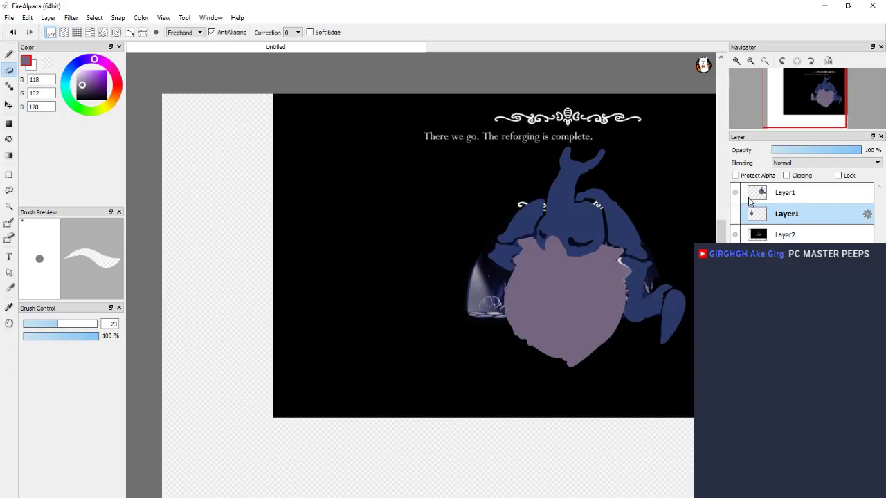
left_click(785, 193)
key("v")
mouse_move(501, 214)
left_mouse_down()
mouse_move(475, 324)
mouse_move(423, 288)
left_mouse_up()
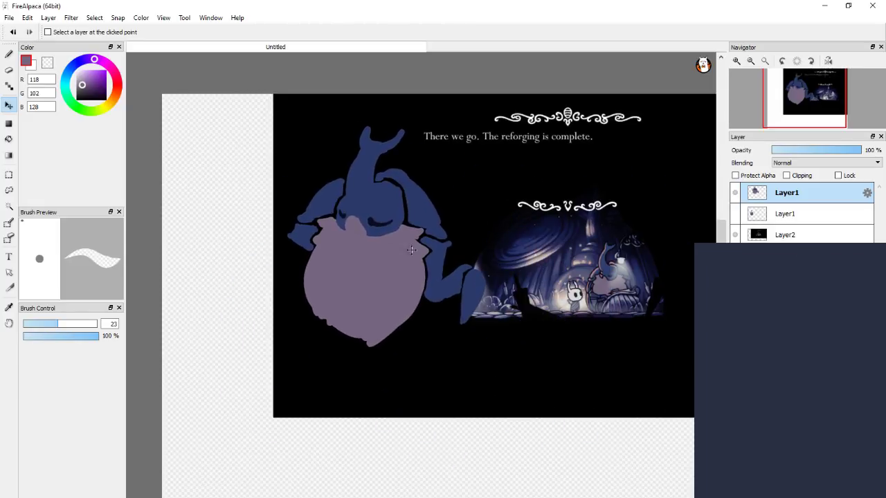
key("b")
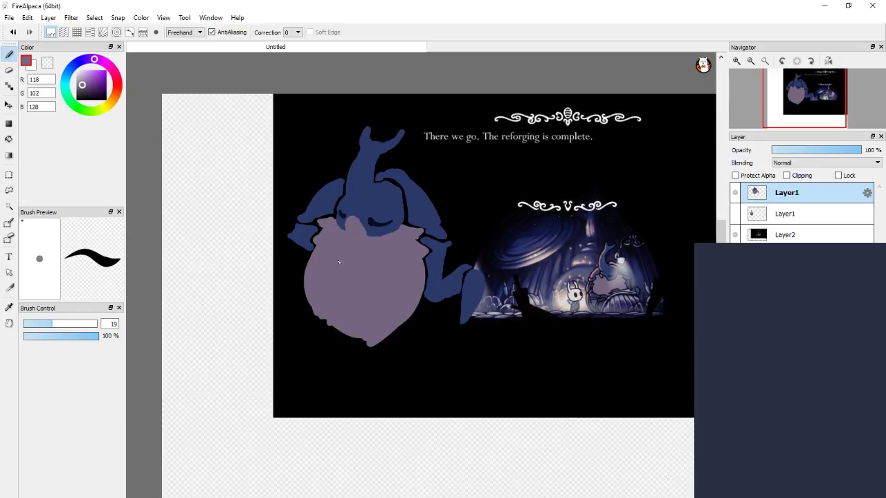
Sample the companion's dark blue and paint its left arm, lower-left leg and oval foot.
left_click(327, 198, "alt")
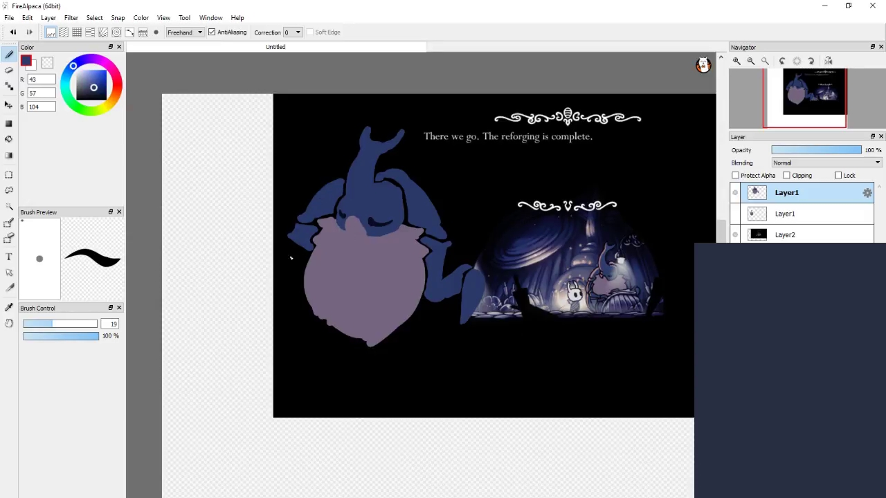
left_click_drag(296, 241, 302, 262)
mouse_move(315, 323)
left_mouse_down()
mouse_move(330, 328)
mouse_move(322, 308)
left_mouse_up()
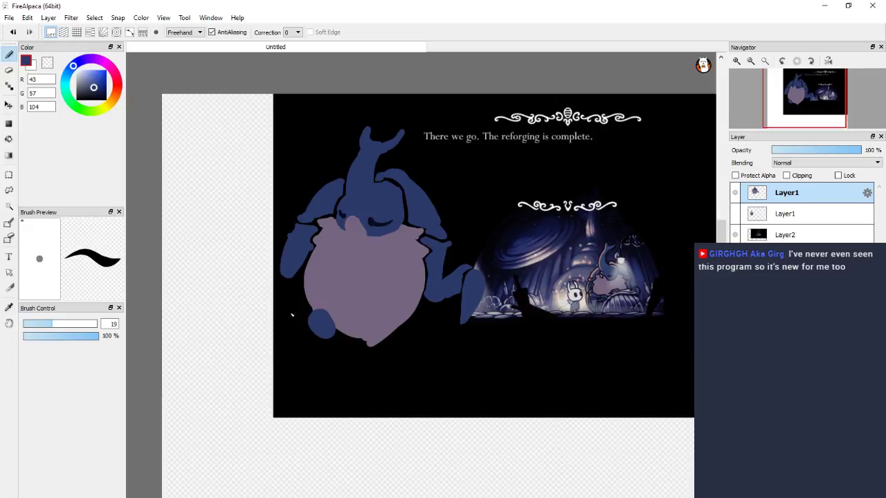
left_click_drag(306, 313, 299, 303)
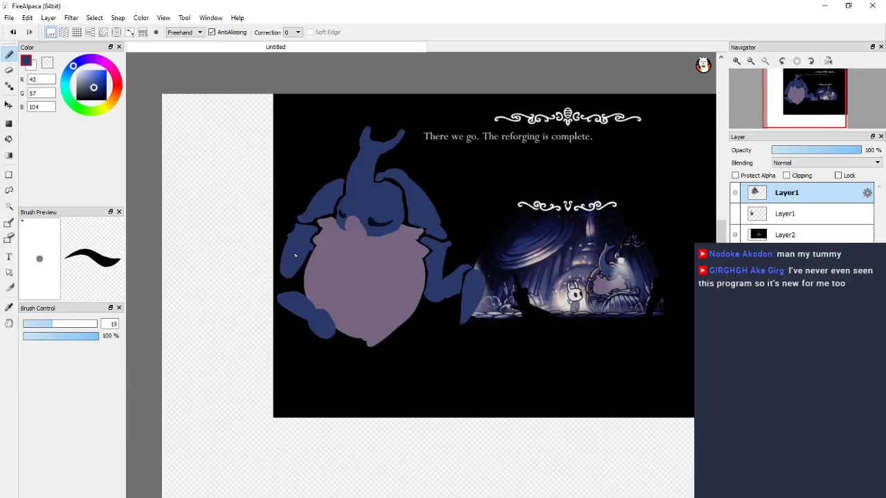
left_click_drag(300, 287, 279, 285)
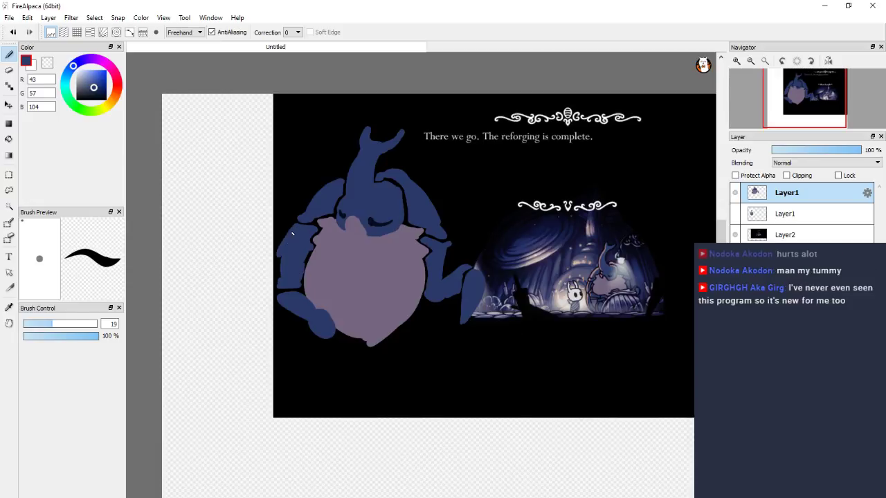
left_click_drag(277, 274, 267, 268)
mouse_move(277, 273)
left_mouse_down()
mouse_move(268, 314)
mouse_move(279, 266)
left_mouse_up()
mouse_move(273, 308)
left_mouse_down()
mouse_move(308, 360)
mouse_move(302, 330)
left_mouse_up()
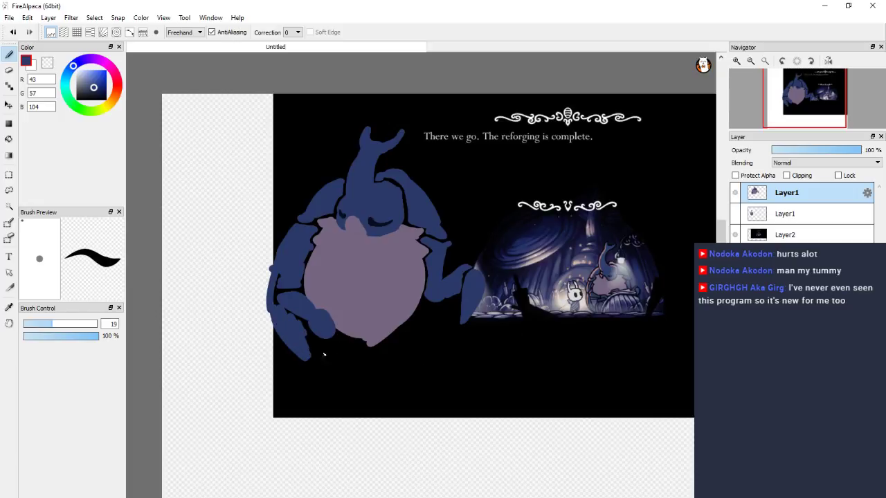
mouse_move(323, 355)
left_mouse_down()
mouse_move(324, 341)
mouse_move(360, 352)
mouse_move(350, 375)
mouse_move(325, 364)
mouse_move(344, 346)
mouse_move(329, 371)
mouse_move(343, 368)
left_mouse_up()
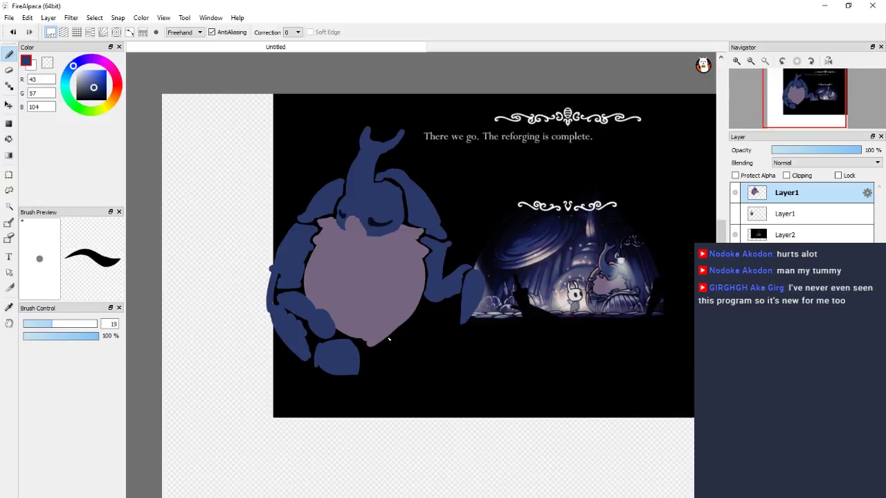
Paint arched dark-blue legs and a right foot with toes below the belly.
mouse_move(398, 337)
left_mouse_down()
mouse_move(418, 323)
mouse_move(385, 365)
left_mouse_up()
mouse_move(412, 324)
left_mouse_down()
mouse_move(426, 358)
mouse_move(391, 363)
mouse_move(419, 349)
mouse_move(395, 339)
mouse_move(397, 358)
left_mouse_up()
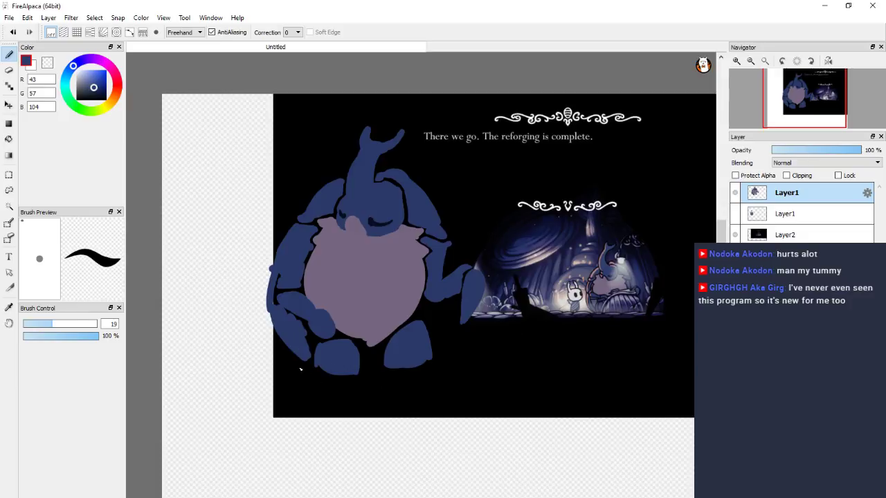
mouse_move(300, 369)
left_mouse_down()
mouse_move(299, 378)
mouse_move(294, 361)
mouse_move(308, 338)
mouse_move(318, 388)
mouse_move(354, 388)
mouse_move(354, 374)
mouse_move(326, 378)
left_mouse_up()
left_click_drag(429, 374, 425, 364)
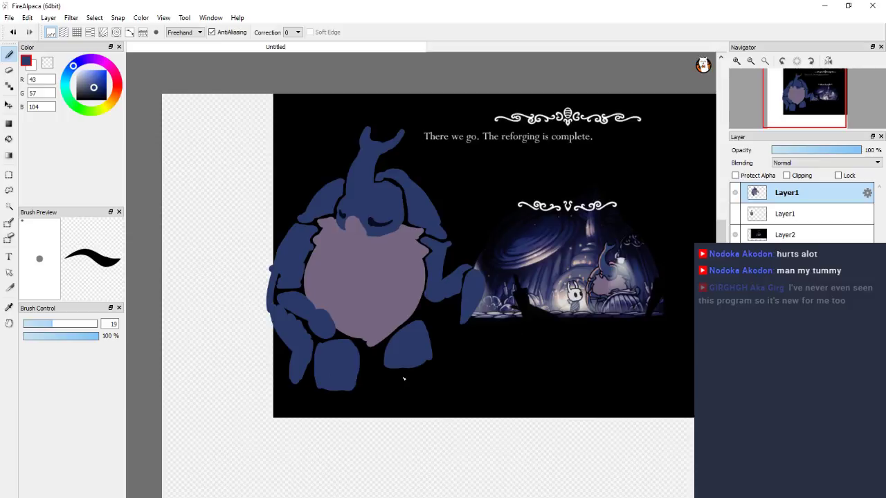
mouse_move(410, 373)
left_mouse_down()
mouse_move(410, 393)
mouse_move(428, 377)
mouse_move(430, 393)
mouse_move(422, 362)
left_mouse_up()
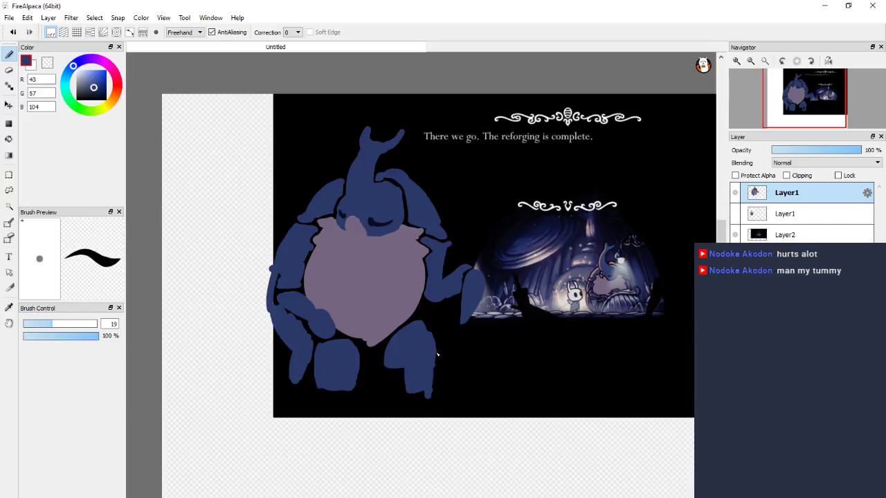
mouse_move(423, 324)
left_mouse_down()
mouse_move(434, 394)
mouse_move(408, 391)
mouse_move(402, 400)
mouse_move(437, 386)
mouse_move(453, 415)
mouse_move(407, 404)
mouse_move(443, 398)
left_mouse_up()
key("e")
key("b")
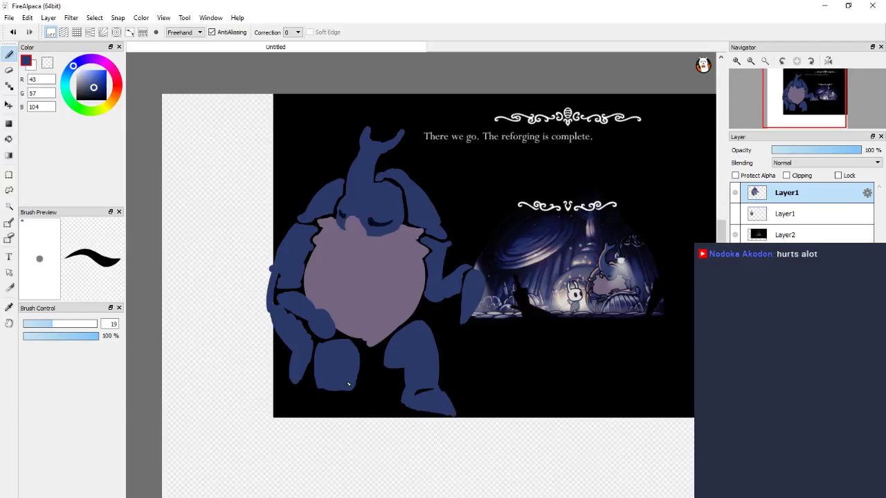
Fill the left foot's underside, then erase and repaint to smooth its bottom edge.
mouse_move(311, 405)
left_mouse_down()
mouse_move(353, 407)
mouse_move(289, 405)
mouse_move(300, 415)
mouse_move(339, 418)
mouse_move(292, 406)
mouse_move(293, 417)
left_mouse_up()
key("e")
key("b")
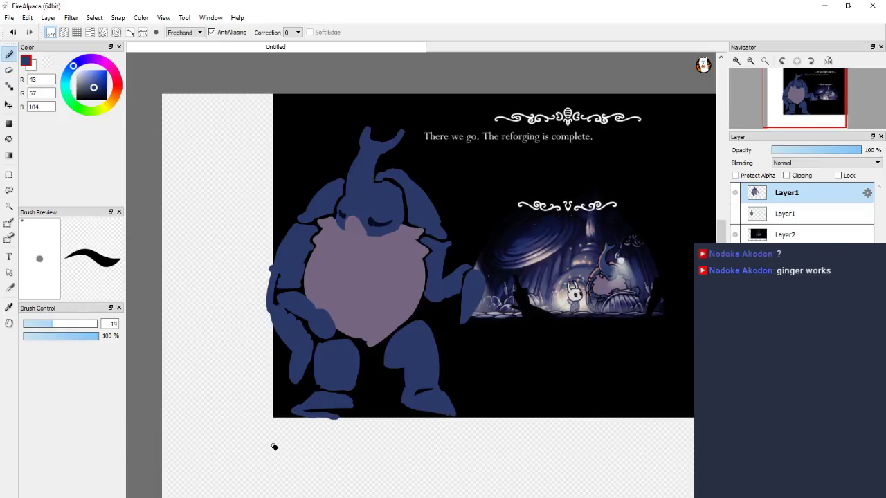
mouse_move(305, 412)
left_mouse_down()
mouse_move(308, 398)
mouse_move(353, 410)
mouse_move(341, 417)
left_mouse_up()
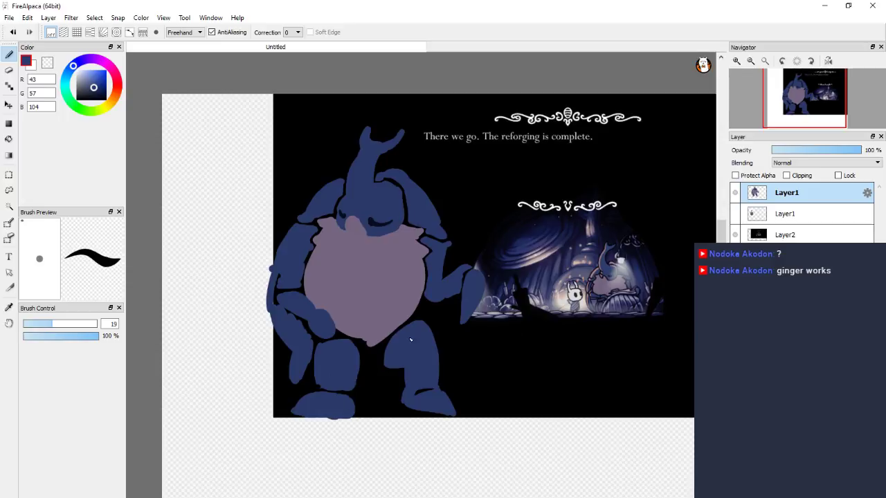
key("e")
mouse_move(286, 420)
left_mouse_down()
mouse_move(355, 415)
mouse_move(358, 405)
mouse_move(340, 399)
left_mouse_up()
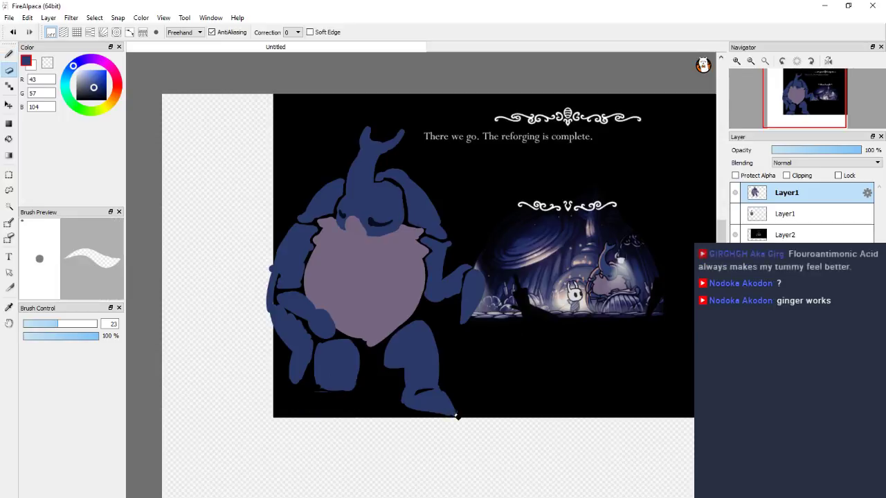
key("b")
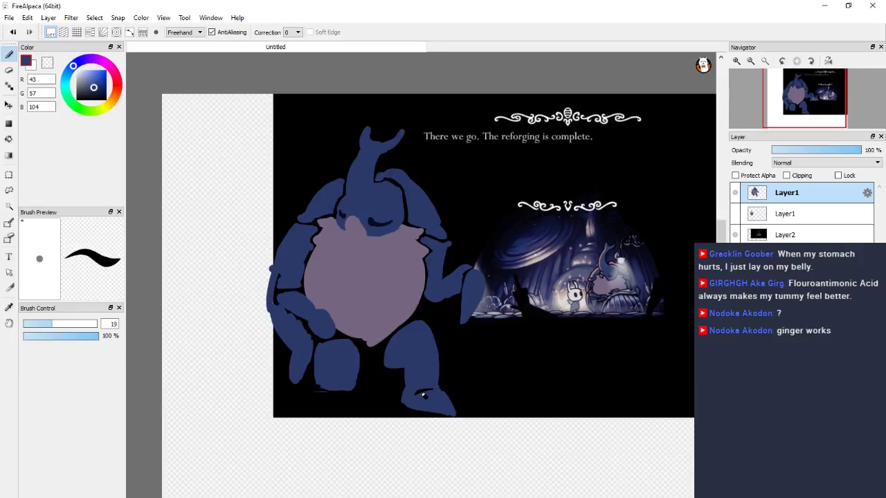
mouse_move(353, 388)
left_mouse_down()
mouse_move(326, 394)
mouse_move(360, 396)
mouse_move(336, 398)
mouse_move(360, 406)
mouse_move(343, 411)
mouse_move(325, 402)
mouse_move(339, 394)
mouse_move(322, 407)
mouse_move(350, 412)
mouse_move(344, 402)
left_mouse_up()
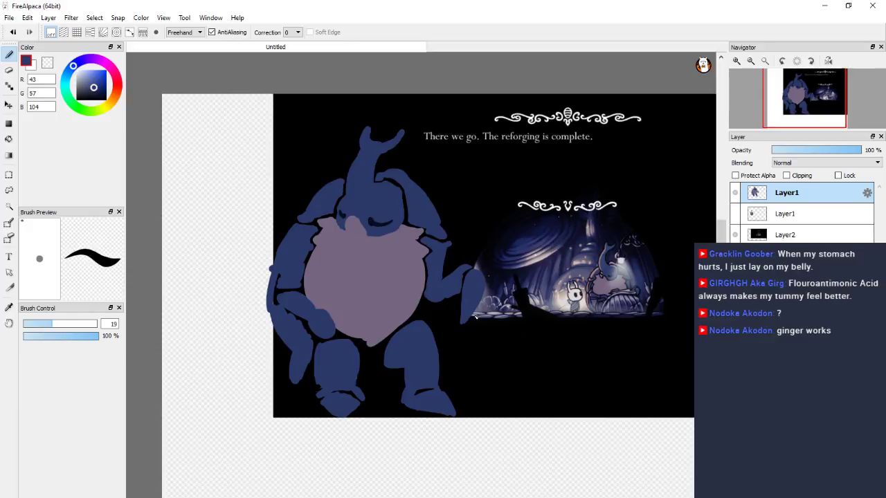
scroll(472, 306, "down", 3)
Pick navy RGB 23,36,82 and outline the companion's head and horn.
scroll(473, 302, "up", 3)
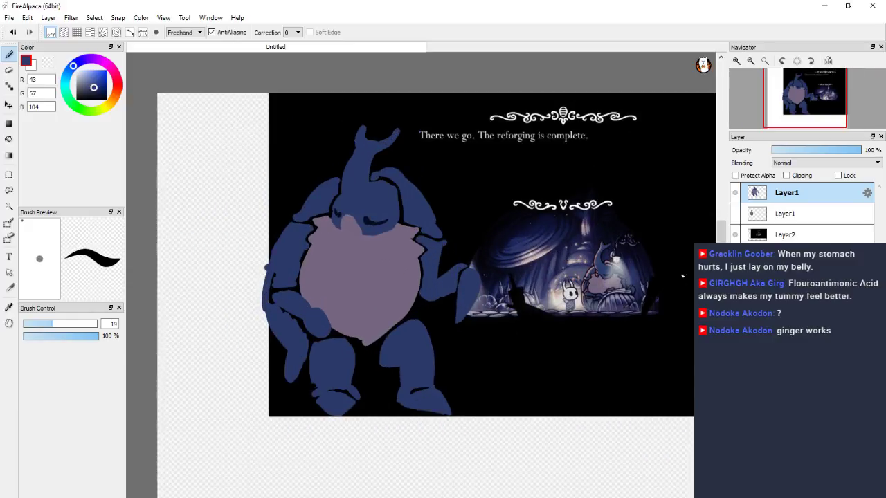
scroll(580, 323, "right", 5)
scroll(561, 296, "up", 2)
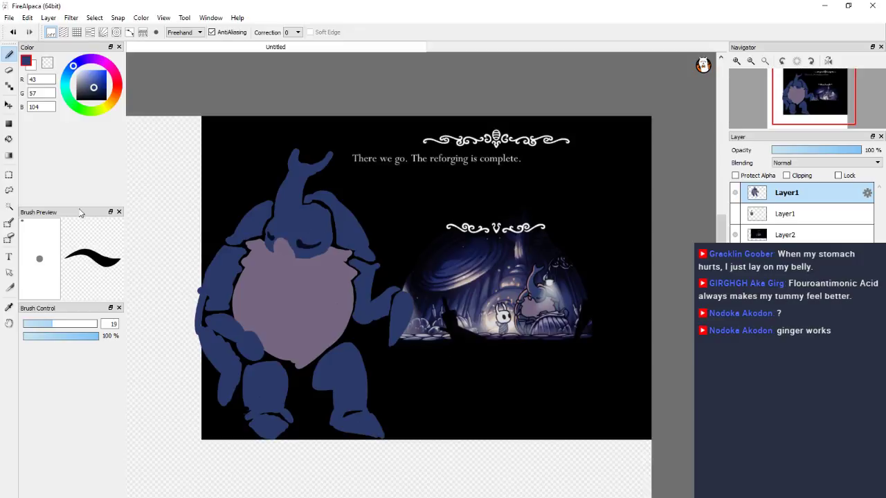
left_click(97, 90)
scroll(324, 220, "up", 2)
scroll(323, 220, "down", 1)
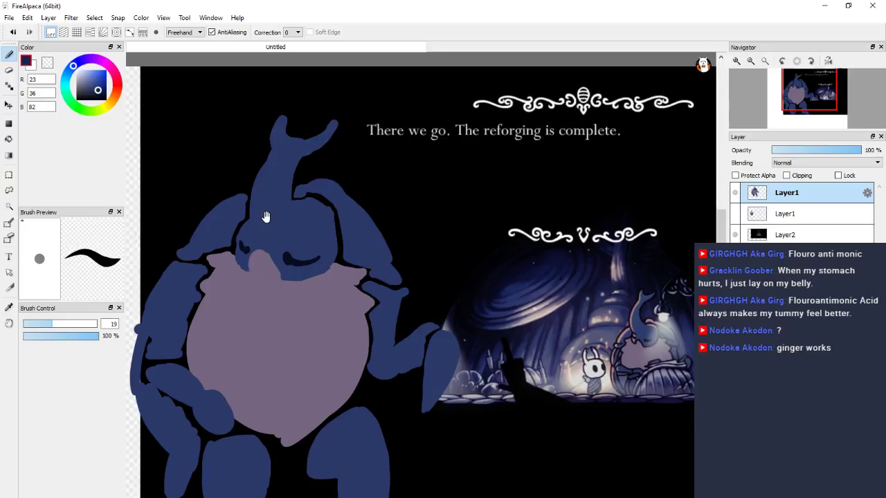
mouse_move(263, 217)
left_mouse_down()
mouse_move(391, 256)
mouse_move(362, 240)
mouse_move(366, 252)
left_mouse_up()
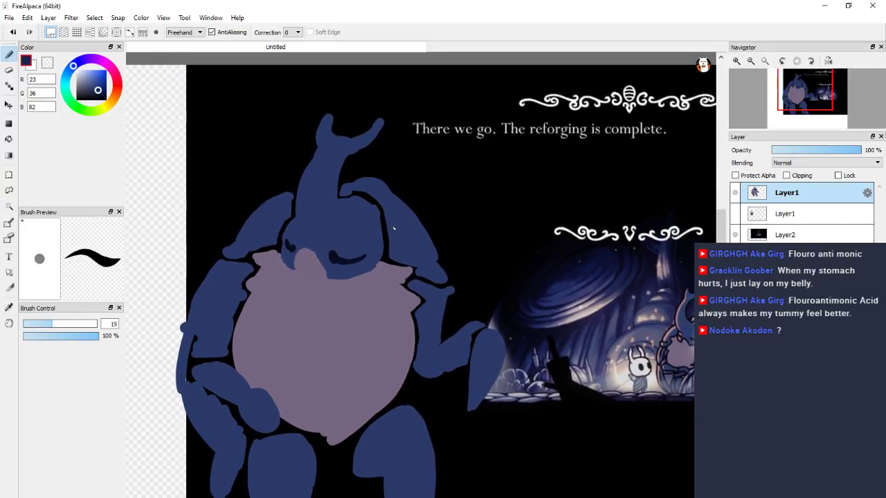
mouse_move(369, 196)
left_mouse_down()
mouse_move(385, 225)
mouse_move(380, 265)
left_mouse_up()
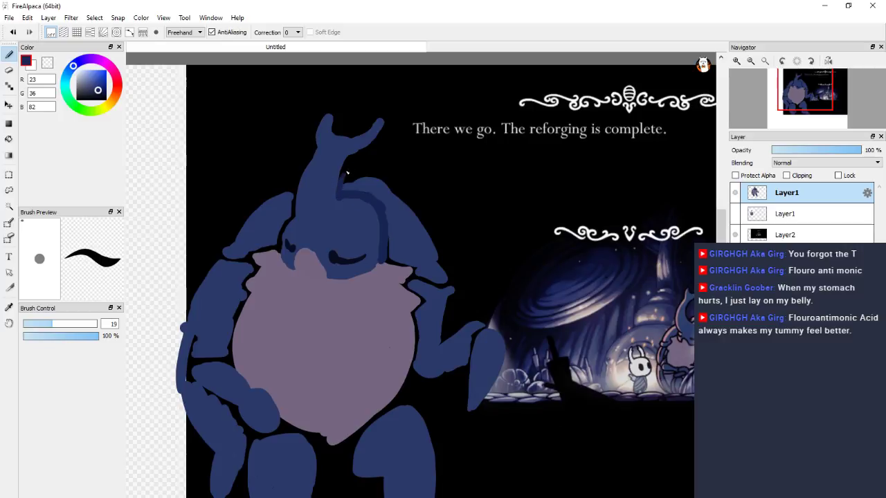
left_click_drag(350, 166, 342, 175)
left_click_drag(394, 137, 342, 142)
mouse_move(271, 129)
left_mouse_down()
mouse_move(321, 132)
mouse_move(299, 166)
left_mouse_up()
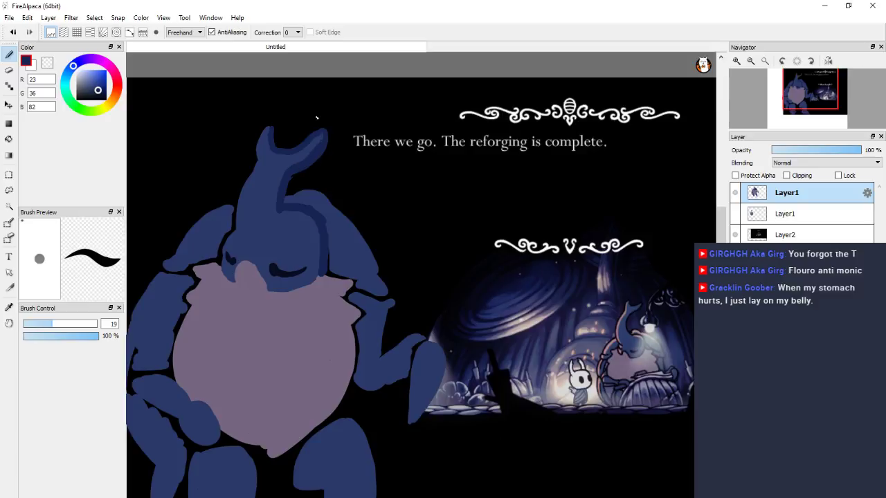
mouse_move(271, 131)
left_mouse_down()
mouse_move(242, 191)
mouse_move(239, 240)
left_mouse_up()
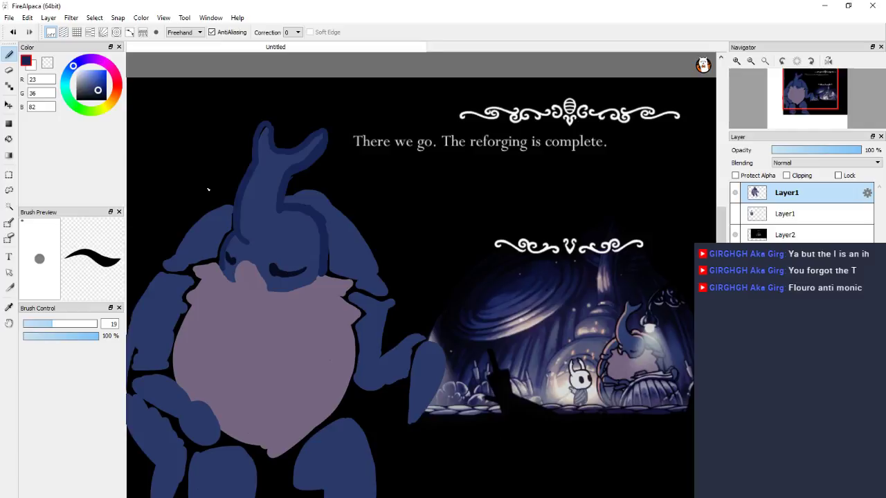
Outline both shoulders and the pale belly's sides and bottom in navy.
mouse_move(221, 267)
left_mouse_down()
mouse_move(235, 283)
mouse_move(246, 262)
mouse_move(269, 290)
mouse_move(296, 296)
mouse_move(321, 279)
left_mouse_up()
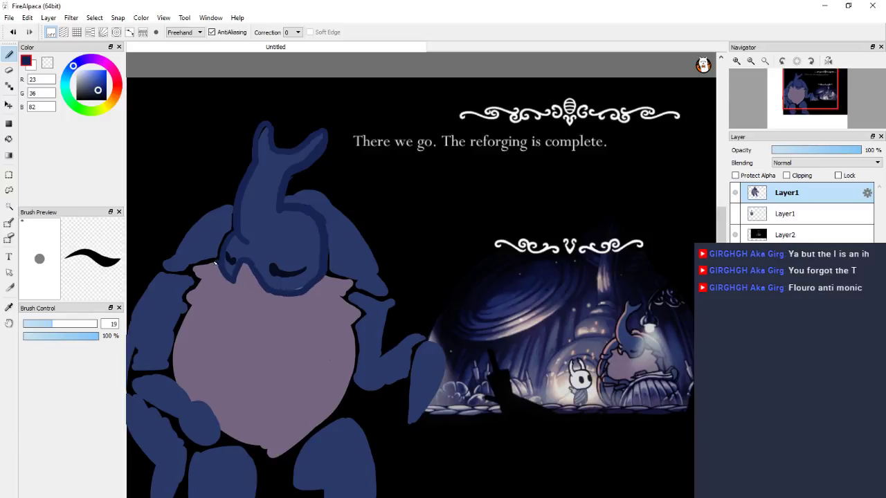
mouse_move(215, 265)
left_mouse_down()
mouse_move(192, 270)
mouse_move(206, 284)
left_mouse_up()
mouse_move(329, 275)
left_mouse_down()
mouse_move(360, 278)
mouse_move(347, 294)
mouse_move(374, 311)
left_mouse_up()
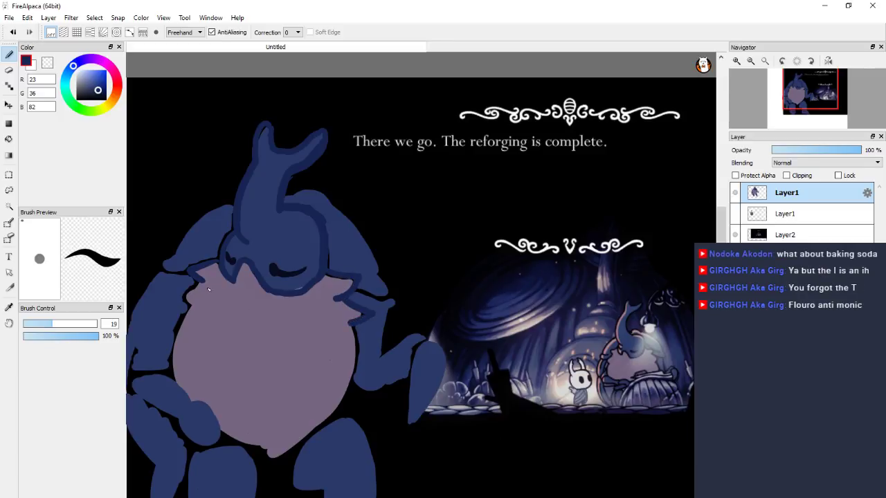
mouse_move(203, 284)
left_mouse_down()
mouse_move(182, 303)
mouse_move(194, 317)
mouse_move(286, 249)
mouse_move(237, 285)
mouse_move(224, 339)
left_mouse_up()
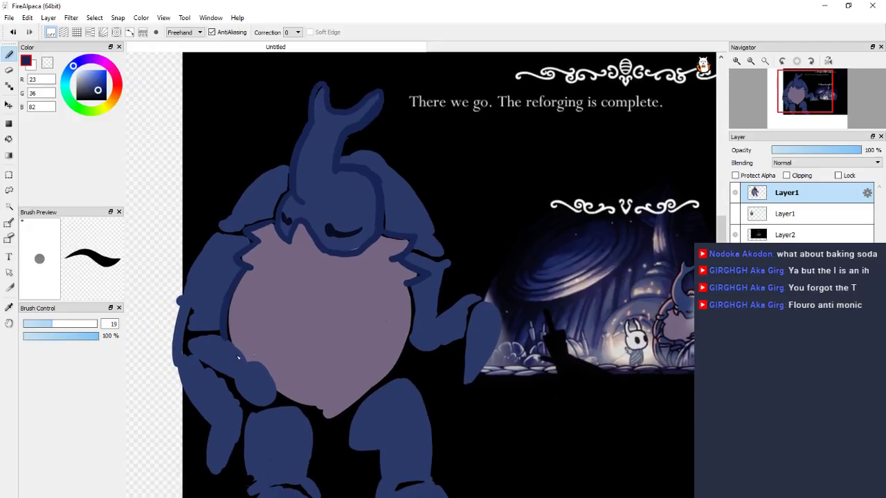
mouse_move(409, 287)
left_mouse_down()
mouse_move(409, 346)
mouse_move(377, 398)
mouse_move(323, 418)
left_mouse_up()
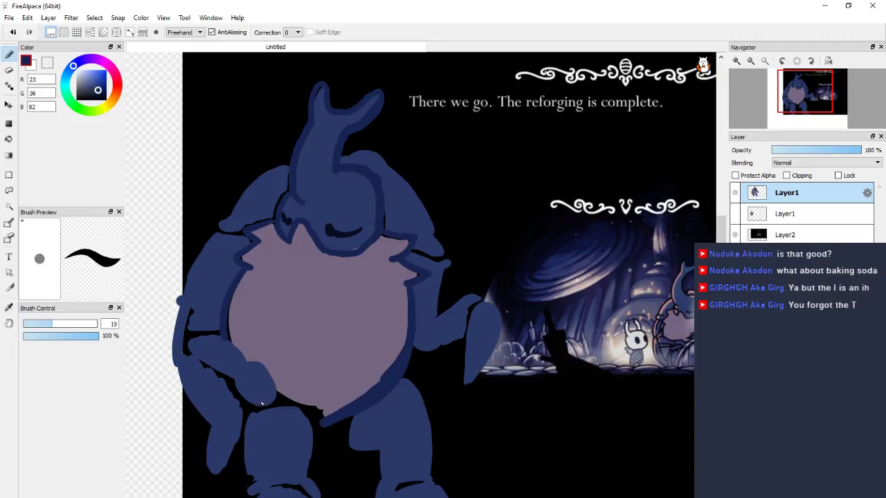
left_click_drag(277, 394, 329, 420)
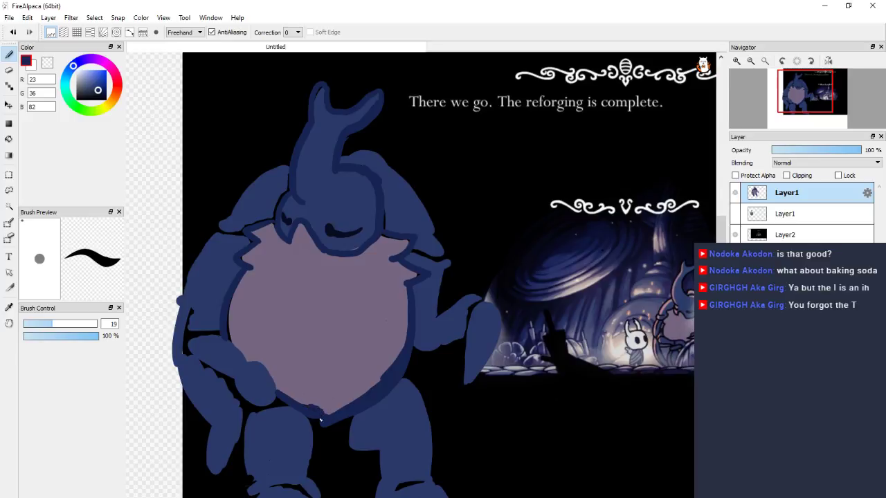
left_click_drag(342, 340, 304, 366)
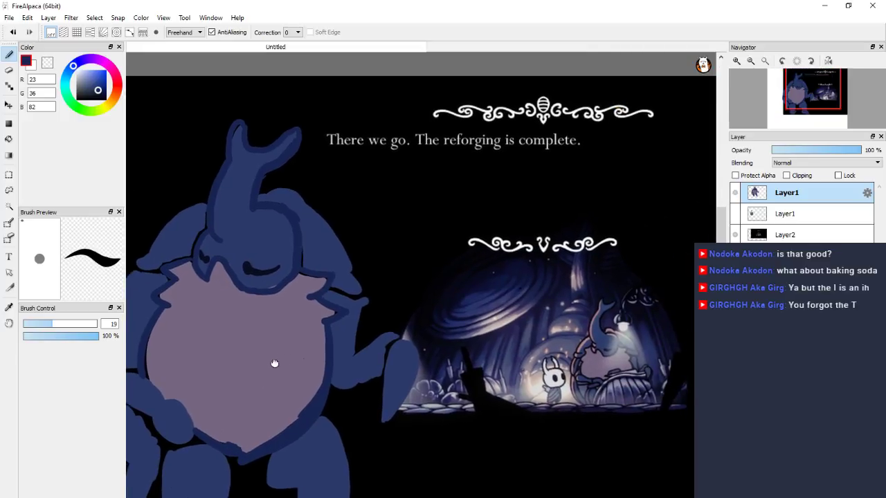
left_click(242, 301, "alt")
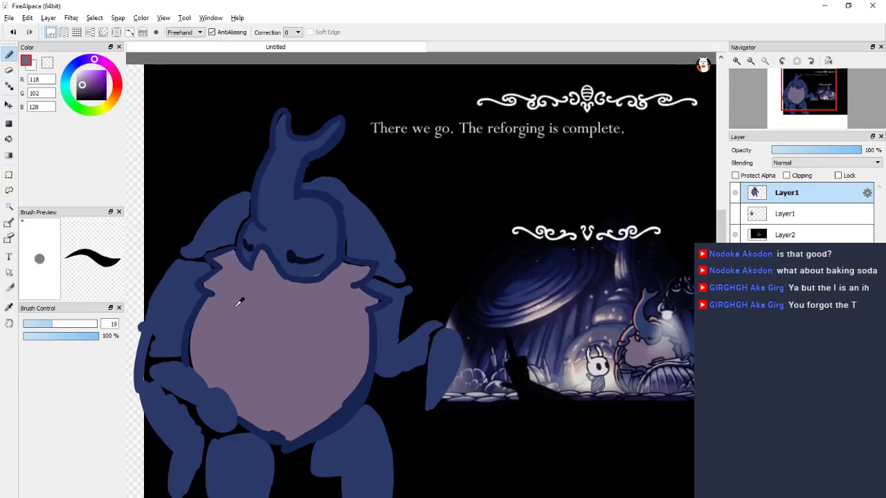
Cover the dark outlines on the left and right shoulders with mauve, then switch to Edge.
left_click_drag(197, 246, 227, 249)
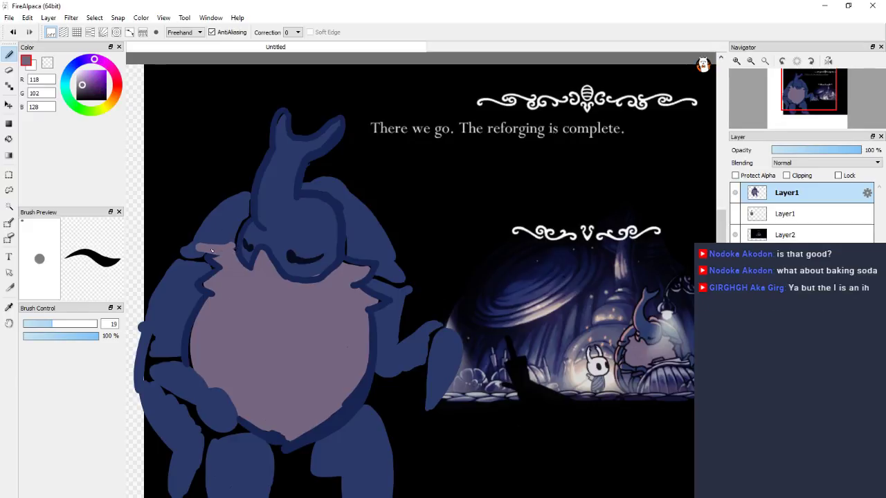
left_click_drag(198, 243, 214, 259)
mouse_move(339, 262)
left_mouse_down()
mouse_move(399, 252)
mouse_move(356, 280)
mouse_move(382, 316)
left_mouse_up()
left_click_drag(367, 287, 369, 294)
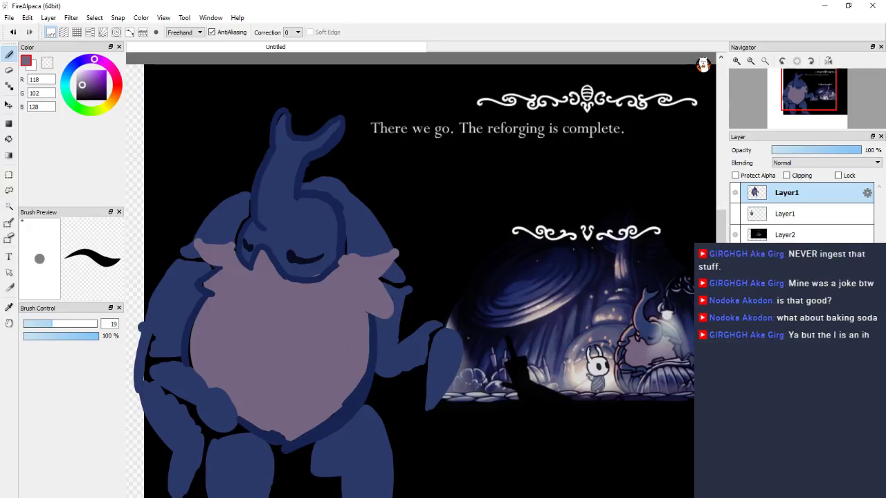
left_click(301, 474)
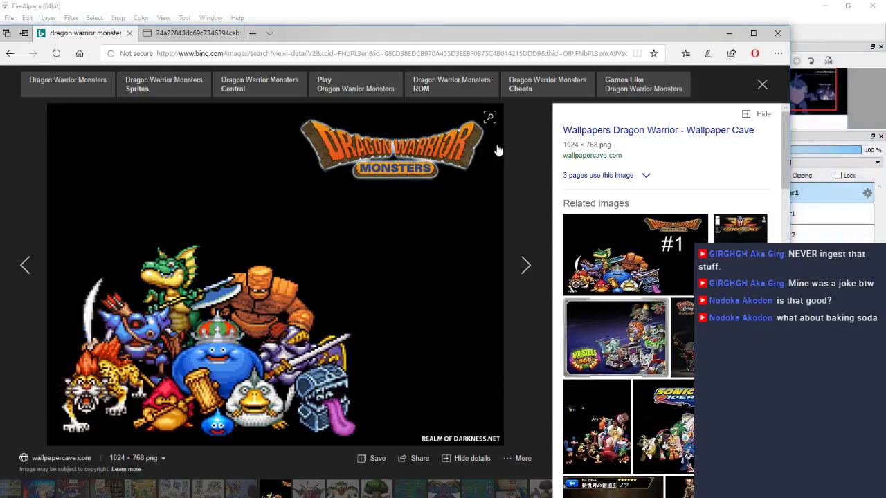
Search Bing for 'fluoroantimonic acid' in a new tab.
left_click(222, 33)
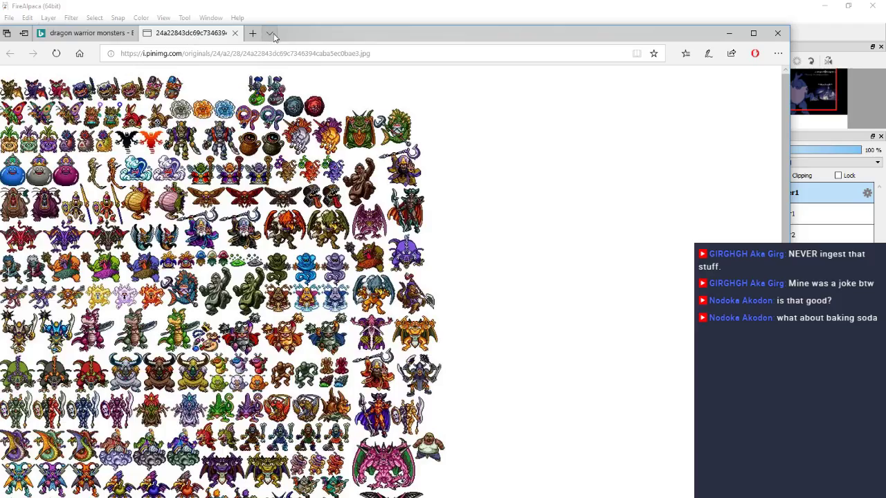
left_click(252, 33)
type("f")
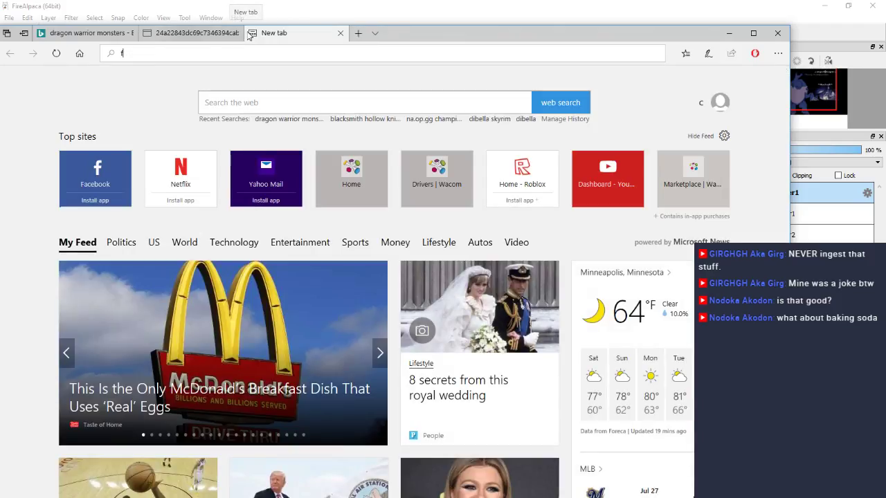
type("louro")
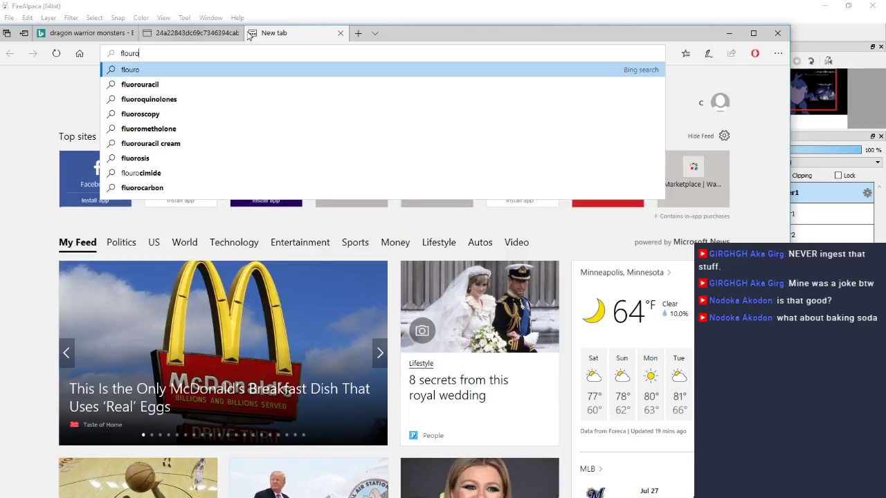
type("anti")
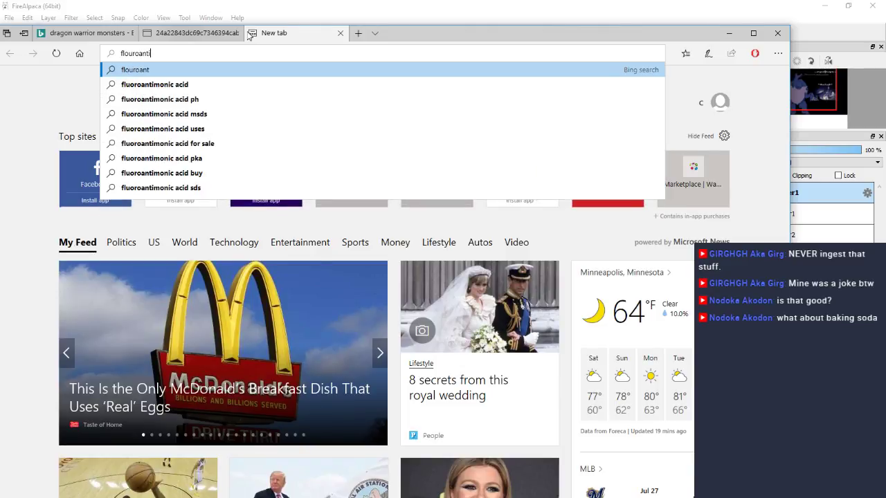
key("Down")
key("Return")
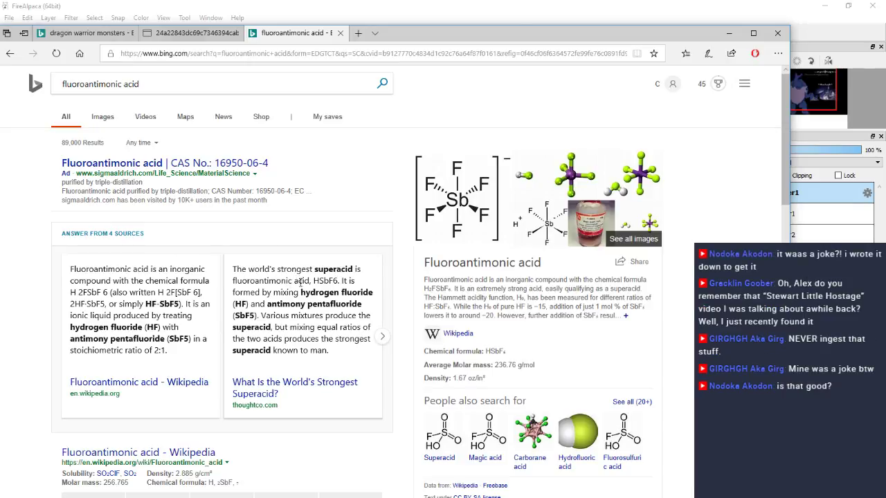
Look through the fluoroantimonic acid results, then close that tab.
scroll(310, 294, "down", 1)
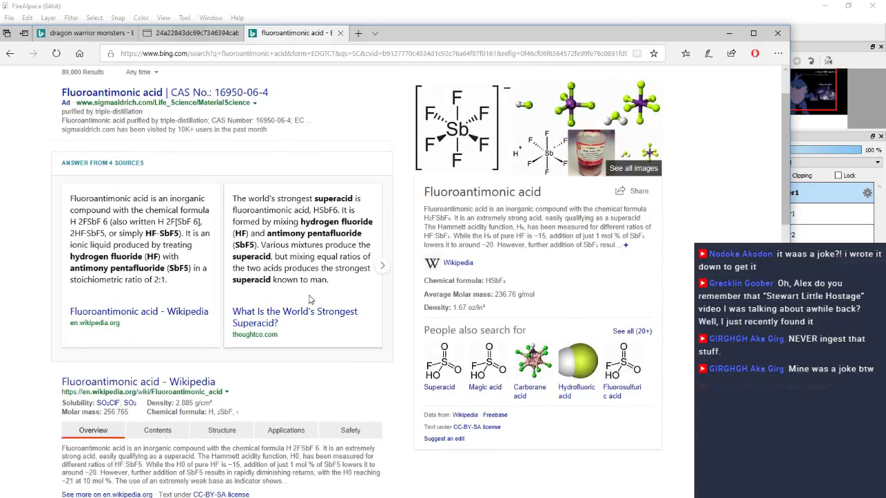
scroll(310, 299, "down", 2)
scroll(227, 334, "down", 1)
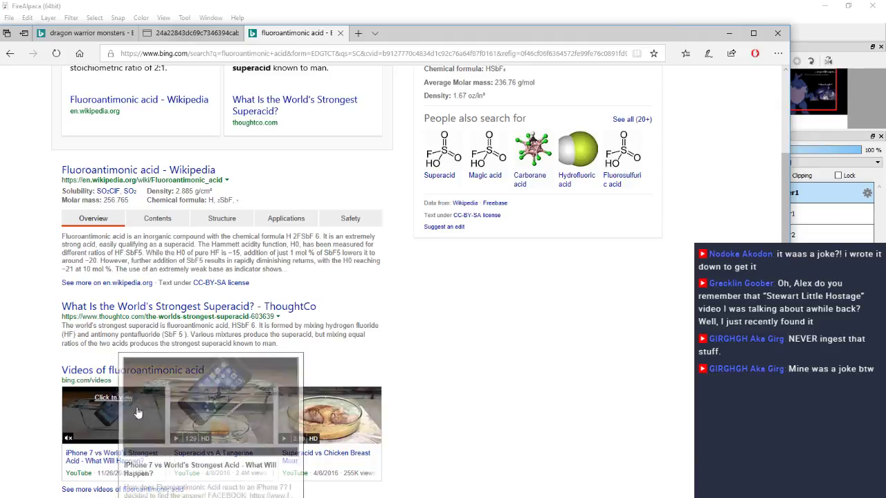
scroll(247, 389, "down", 2)
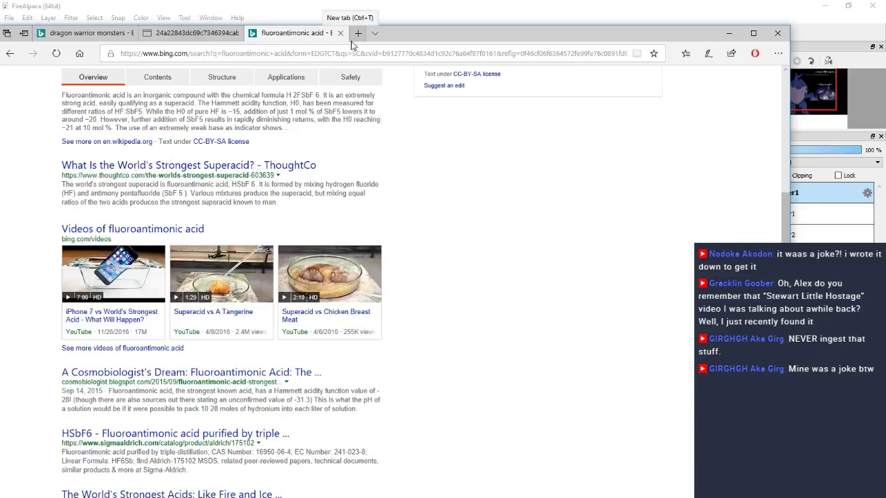
scroll(100, 322, "up", 3)
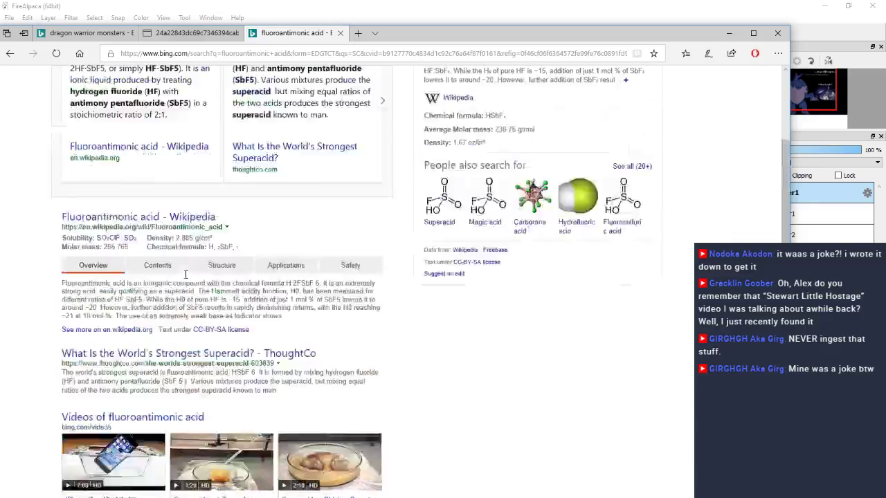
scroll(99, 424, "up", 3)
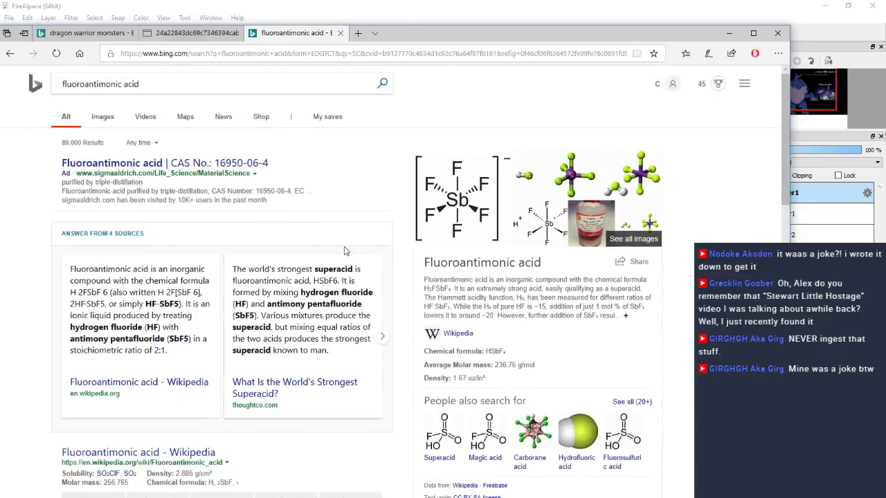
scroll(344, 252, "up", 1)
scroll(302, 235, "down", 5)
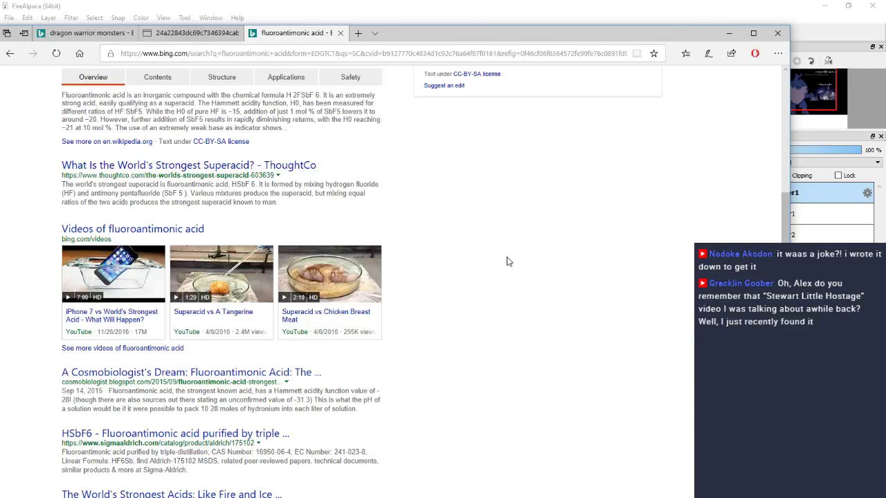
left_click(340, 33)
left_click(92, 33)
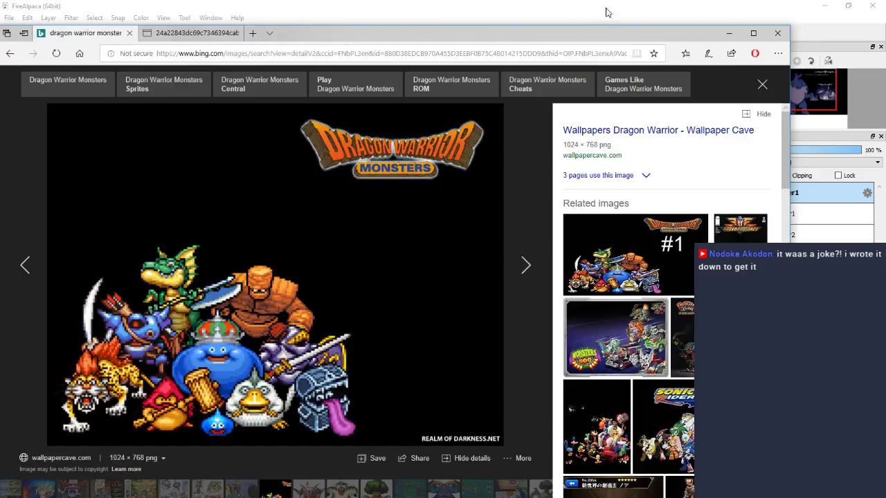
Minimize Edge, hide Layer1 and Layer2, and paste the game screenshot as a new document.
left_click(728, 32)
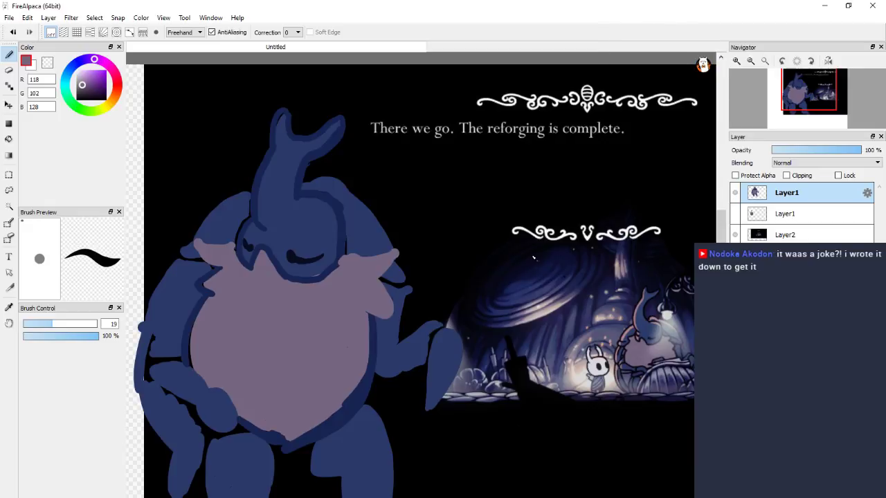
scroll(528, 249, "down", 2)
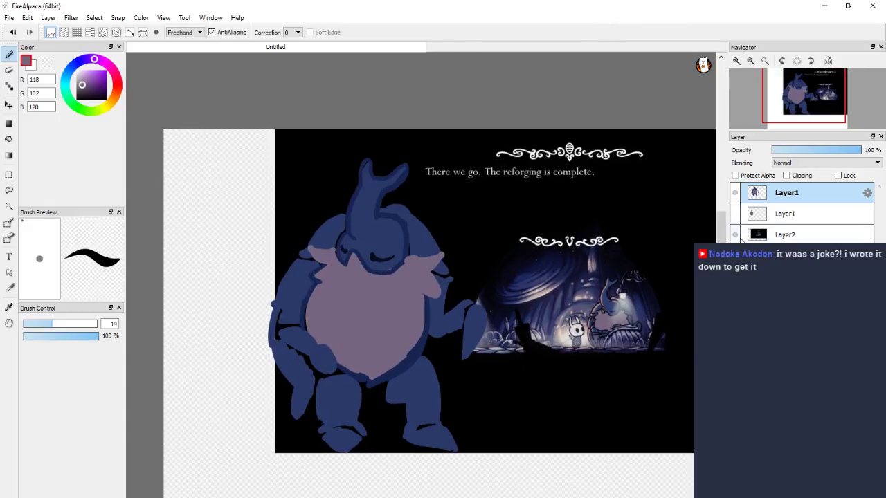
left_click(735, 192)
left_click(735, 235)
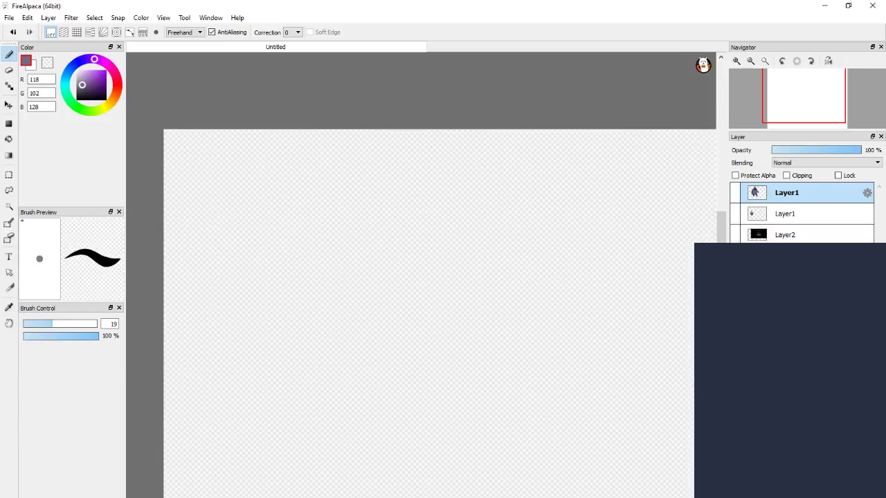
key("ctrl+v")
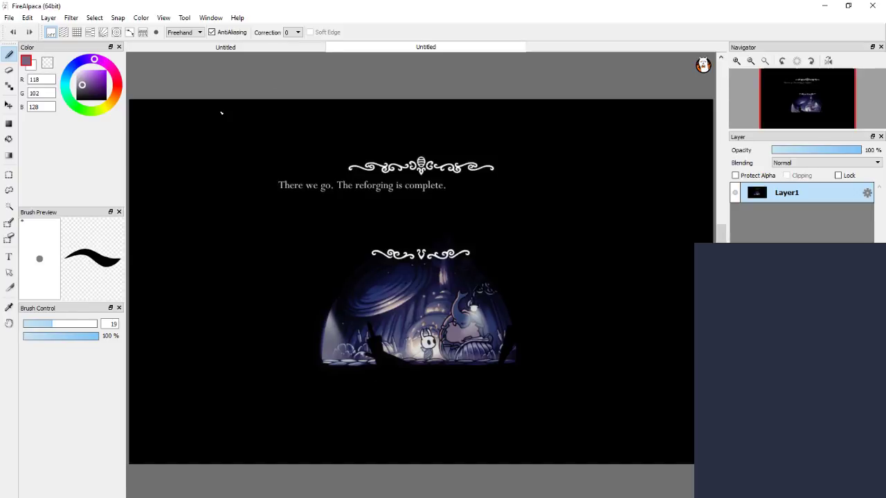
Back in the painting document, add an empty Layer4 and center the canvas.
left_click(246, 46)
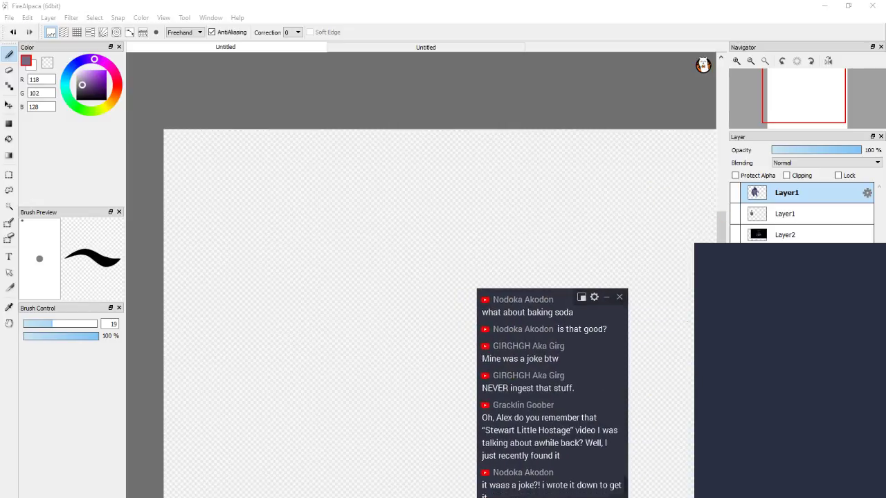
key("ctrl+shift+n")
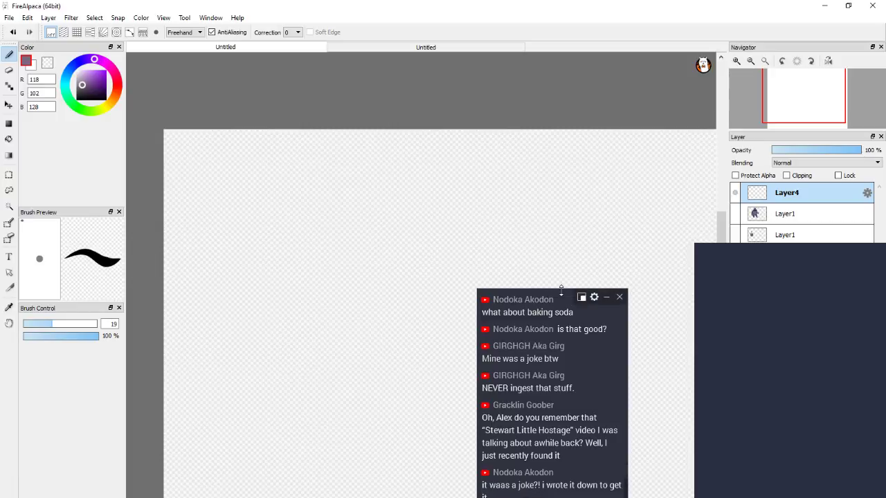
left_click(568, 292)
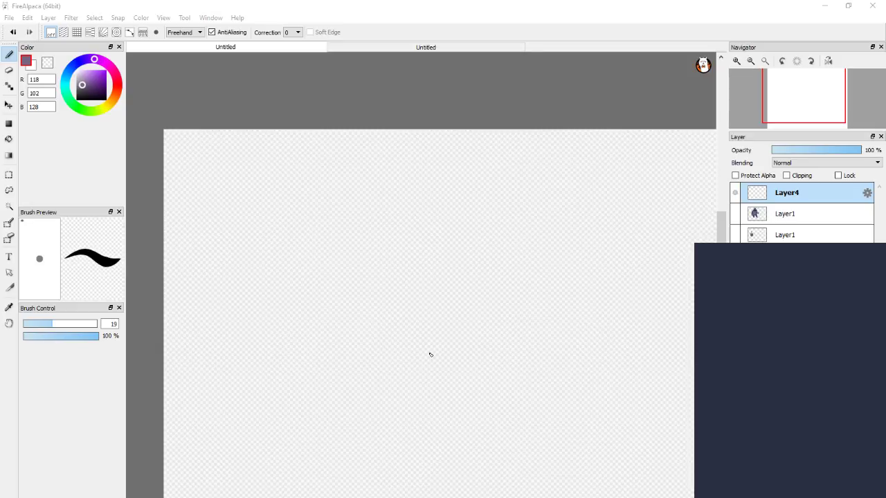
scroll(549, 279, "down", 3)
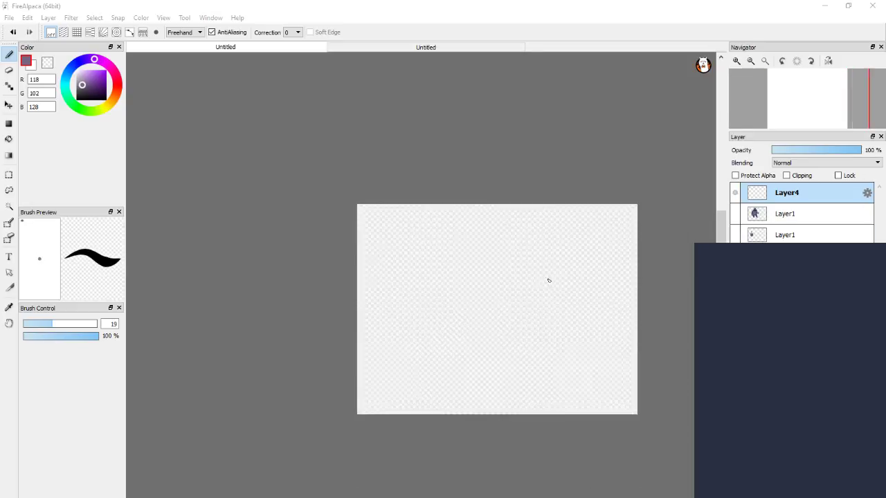
scroll(533, 272, "up", 1)
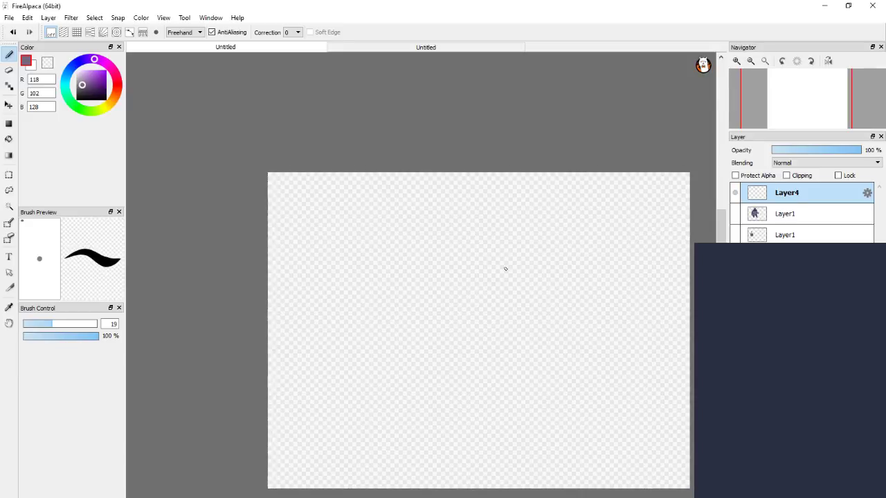
left_click_drag(504, 269, 438, 229)
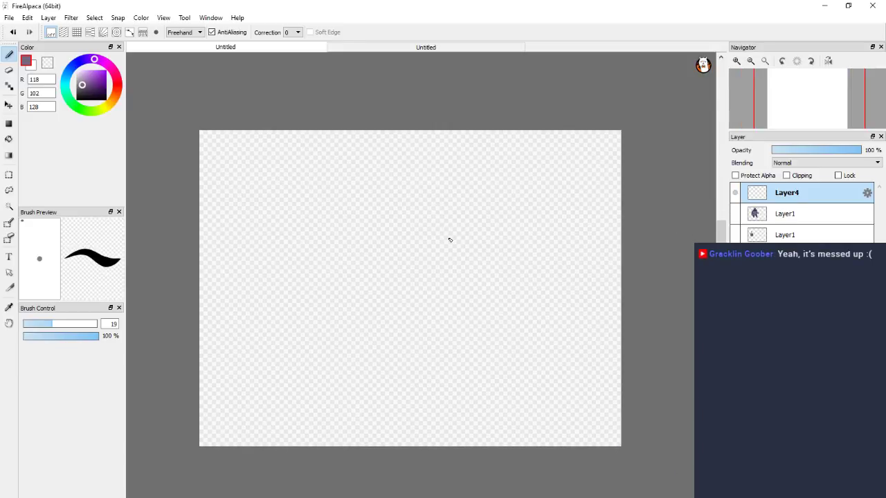
Paint a broad dark navy band across the lower canvas at brush size 95.
left_click(83, 78)
left_click(79, 63)
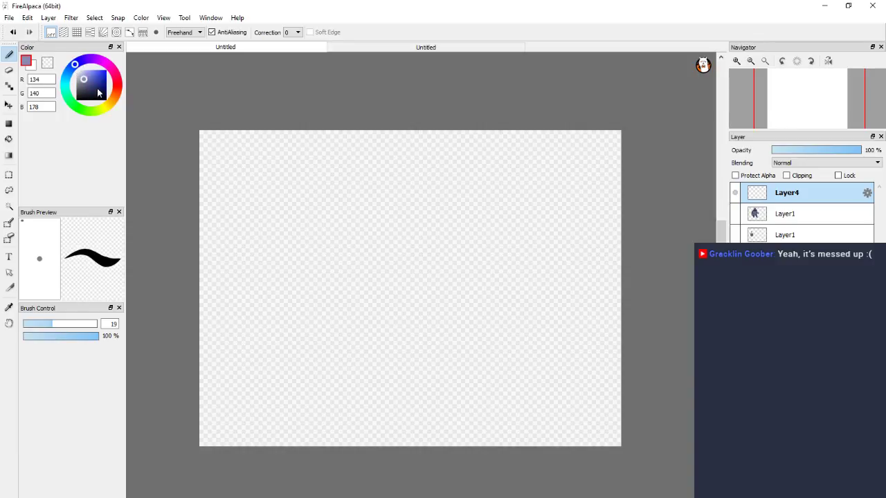
left_click(86, 77)
left_click_drag(583, 341, 275, 343)
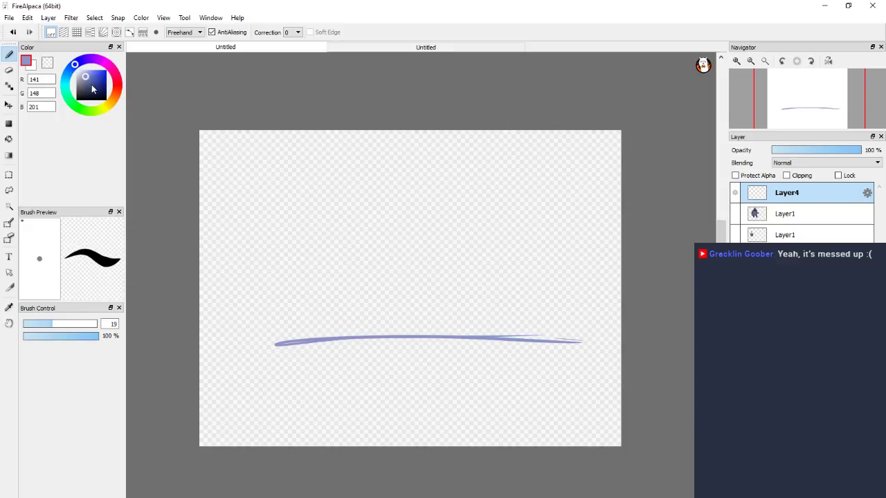
left_click(92, 90)
mouse_move(277, 352)
left_mouse_down()
mouse_move(263, 334)
mouse_move(251, 348)
mouse_move(548, 339)
left_mouse_up()
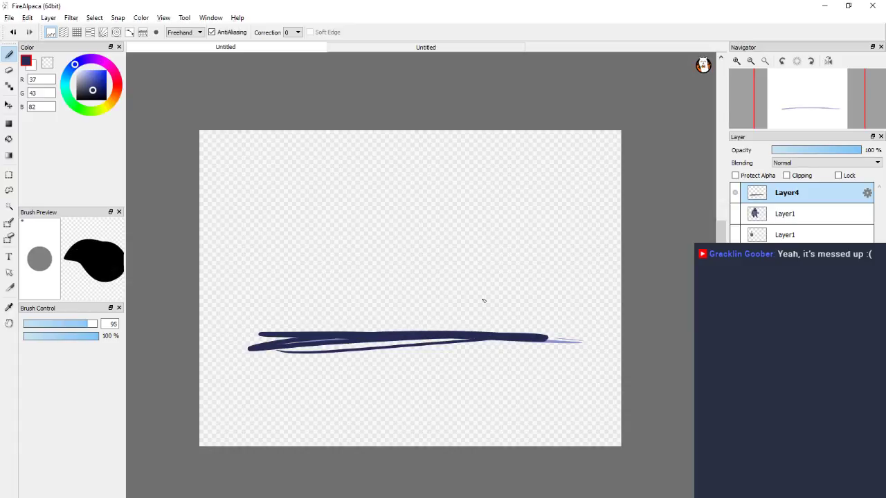
mouse_move(272, 339)
left_mouse_down()
mouse_move(451, 340)
mouse_move(336, 353)
mouse_move(339, 367)
mouse_move(322, 372)
mouse_move(477, 381)
mouse_move(362, 390)
mouse_move(256, 361)
mouse_move(280, 385)
mouse_move(388, 401)
mouse_move(553, 365)
mouse_move(522, 401)
mouse_move(381, 409)
mouse_move(320, 344)
left_mouse_up()
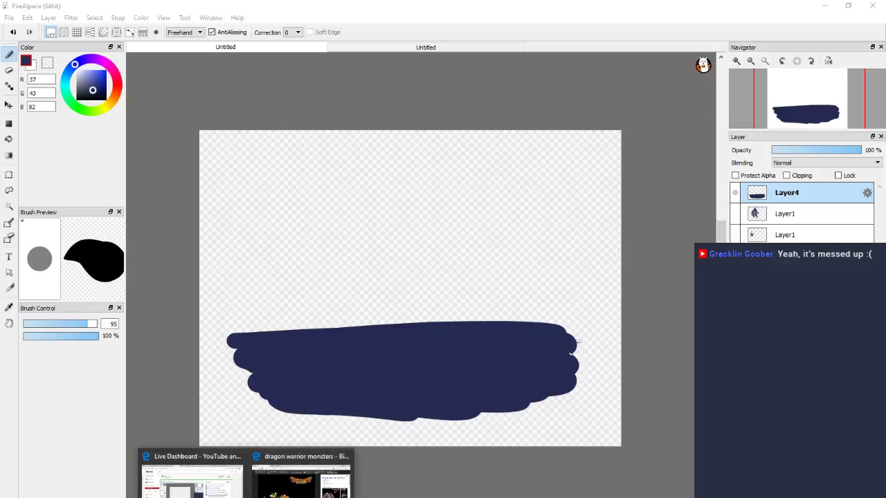
left_click(512, 15)
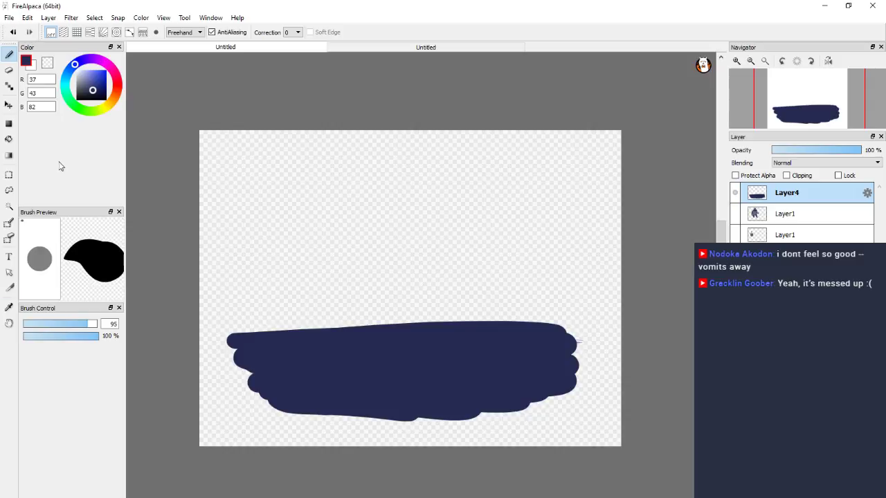
Paint a royal blue dome above the band; undo a 32% translucent navy glaze.
left_click_drag(92, 90, 95, 79)
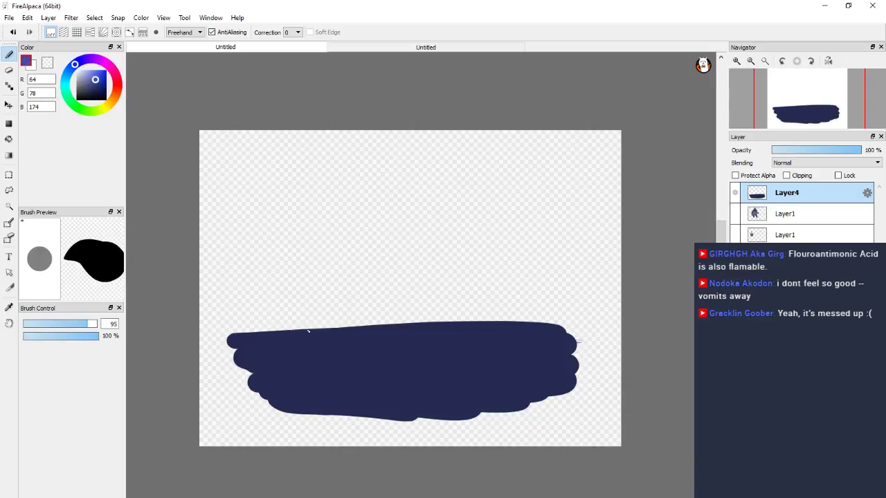
mouse_move(250, 322)
left_mouse_down()
mouse_move(564, 316)
mouse_move(264, 324)
mouse_move(449, 289)
mouse_move(409, 300)
mouse_move(560, 308)
mouse_move(489, 268)
mouse_move(256, 301)
mouse_move(417, 263)
mouse_move(232, 298)
mouse_move(318, 229)
mouse_move(439, 166)
mouse_move(512, 187)
mouse_move(493, 204)
mouse_move(318, 229)
mouse_move(446, 235)
mouse_move(493, 221)
mouse_move(440, 240)
mouse_move(564, 258)
mouse_move(574, 290)
mouse_move(552, 305)
left_mouse_up()
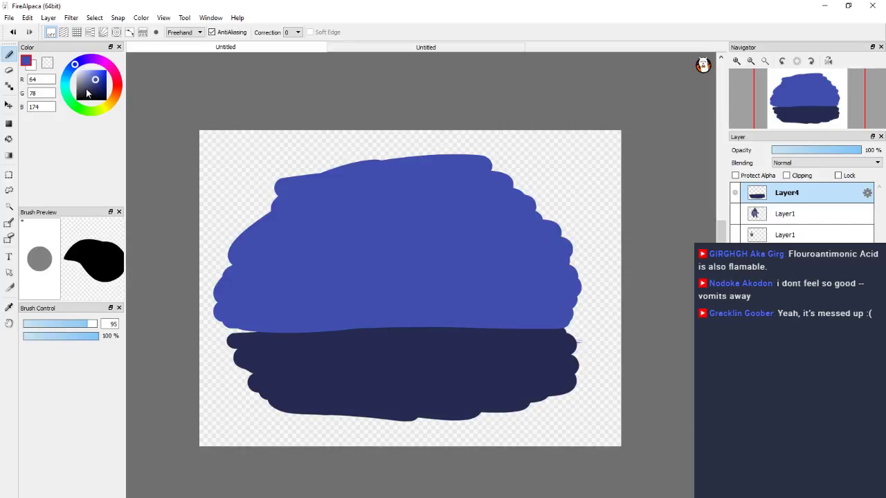
left_click(349, 359, "alt")
left_click(53, 336)
left_click_drag(53, 336, 47, 336)
mouse_move(260, 339)
left_mouse_down()
mouse_move(471, 321)
mouse_move(588, 324)
mouse_move(318, 320)
mouse_move(512, 306)
mouse_move(468, 216)
left_mouse_up()
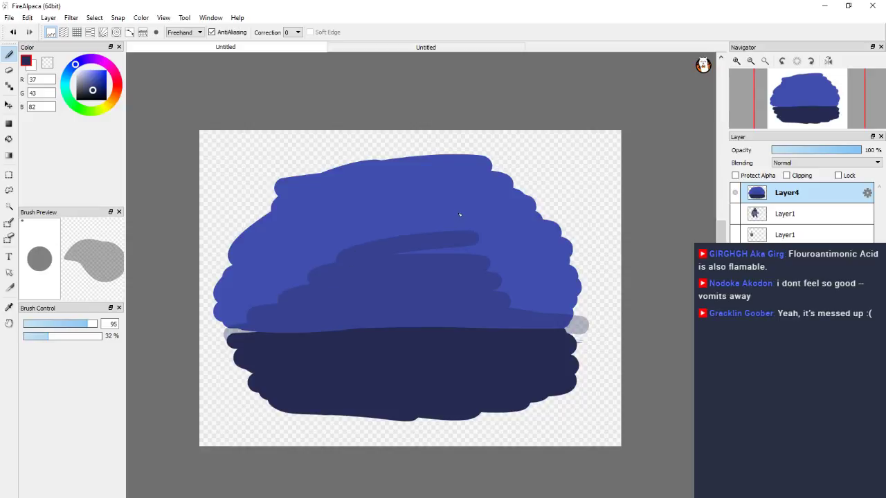
key("ctrl+z")
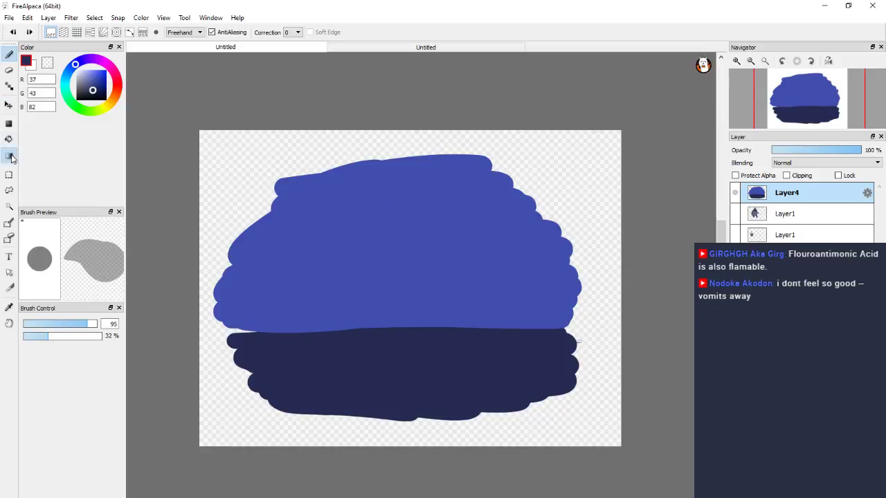
Set the Gradient tool to navy and the dome's sampled blue; undo a whole-layer test gradient.
left_click(9, 157)
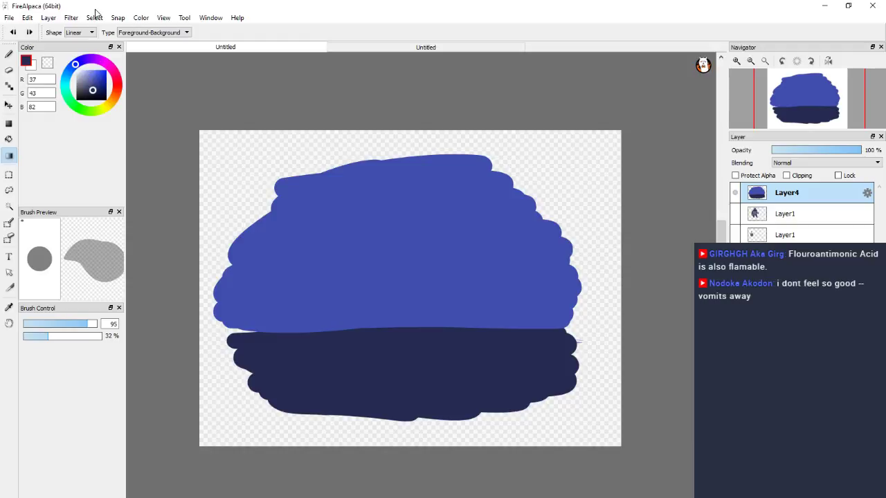
left_click(35, 68)
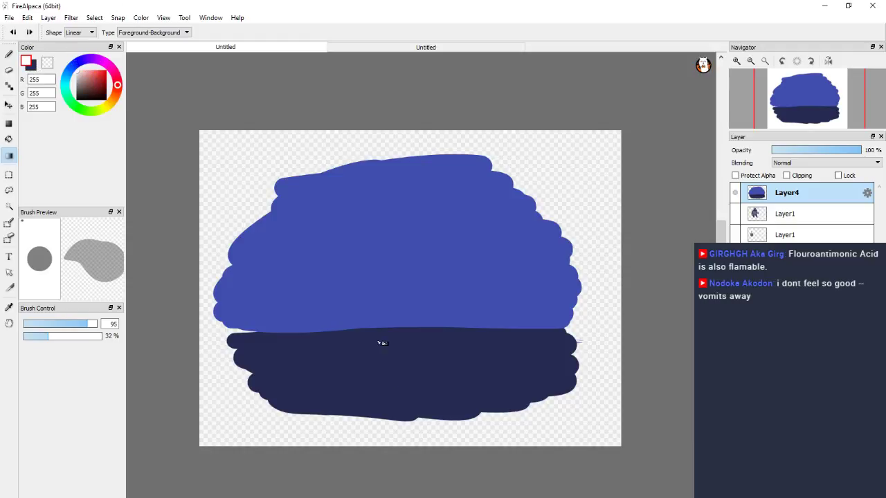
left_click(392, 312, "alt")
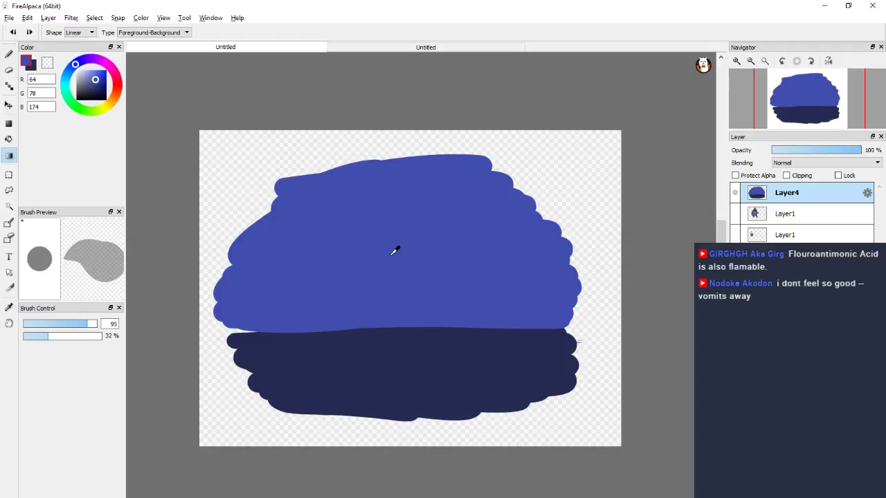
left_click(35, 68)
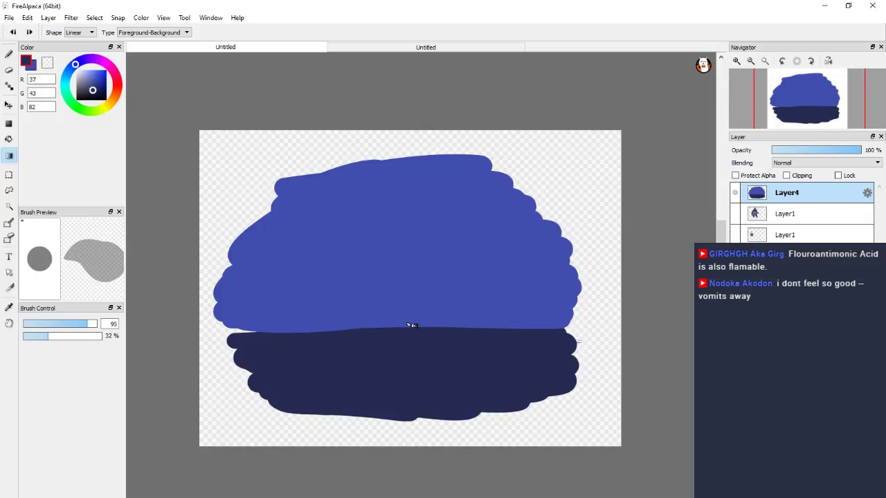
left_click_drag(410, 304, 417, 193)
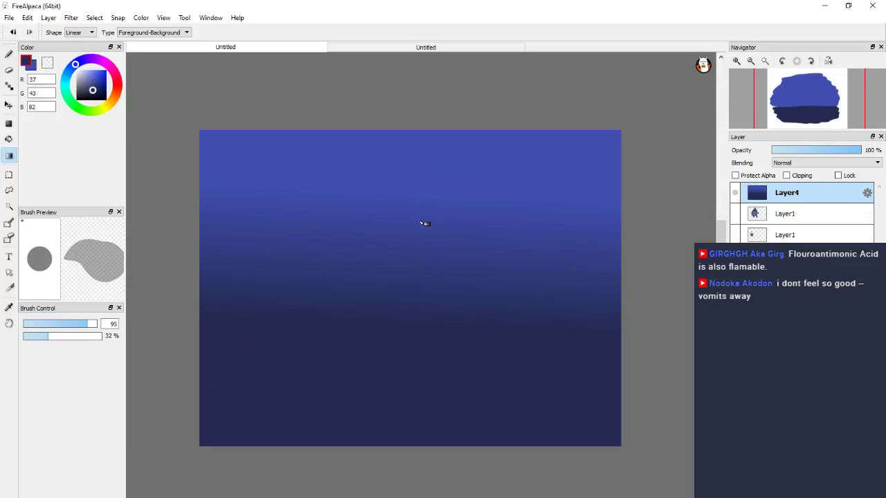
key("ctrl+z")
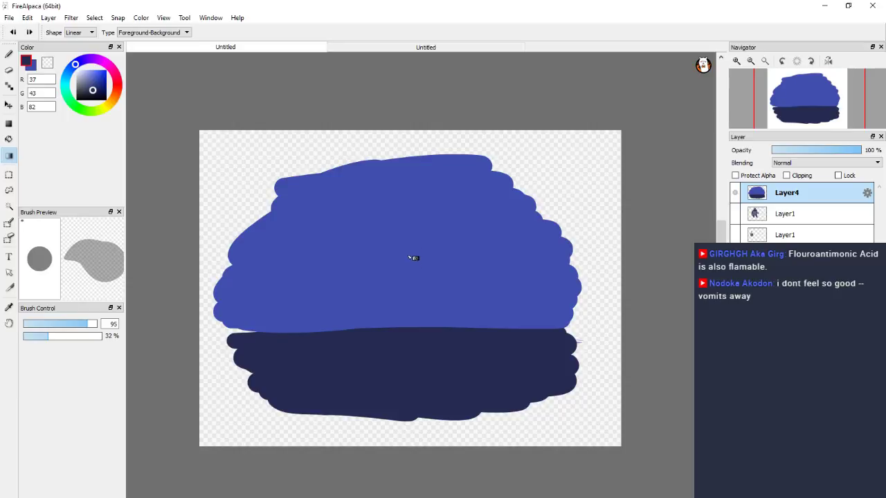
Magic Wand the blue dome, fill it with a vertical navy-to-blue gradient, and deselect.
key("w")
left_click(419, 263)
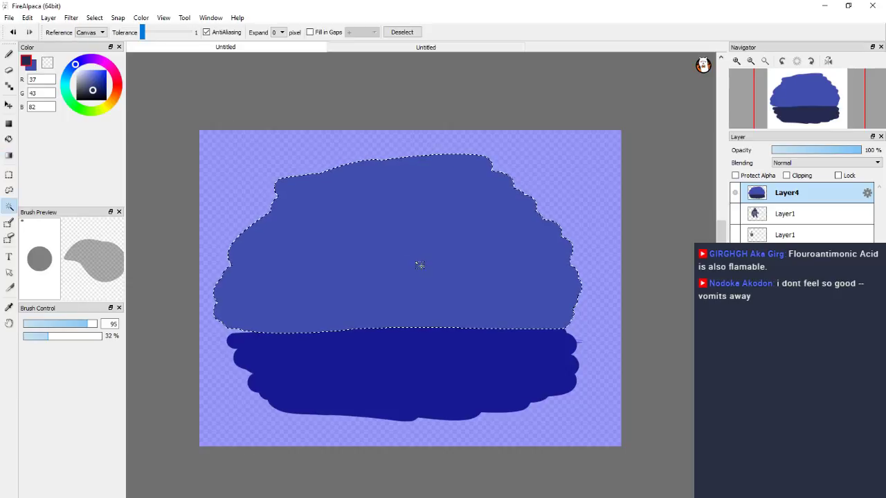
left_click(9, 155)
mouse_move(371, 284)
left_mouse_down()
mouse_move(367, 187)
mouse_move(421, 310)
mouse_move(429, 237)
left_mouse_up()
mouse_move(406, 326)
left_mouse_down()
mouse_move(413, 280)
mouse_move(406, 284)
left_mouse_up()
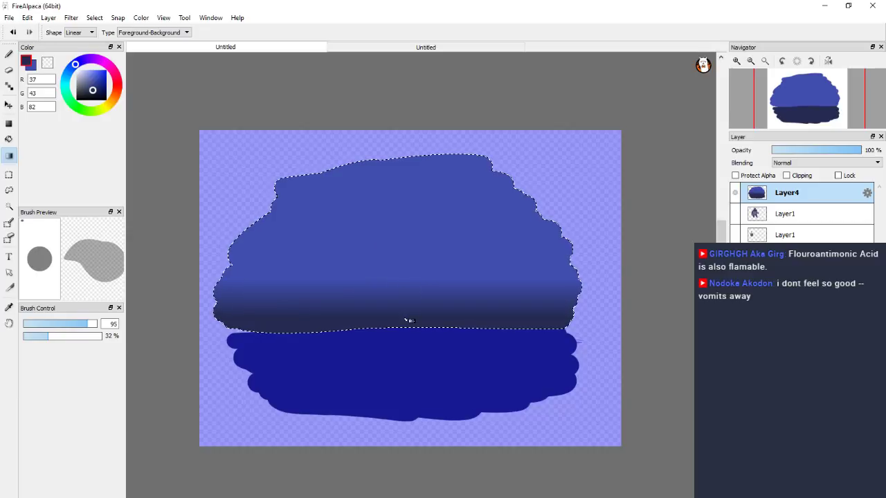
left_click_drag(408, 320, 413, 229)
left_click_drag(419, 351, 415, 252)
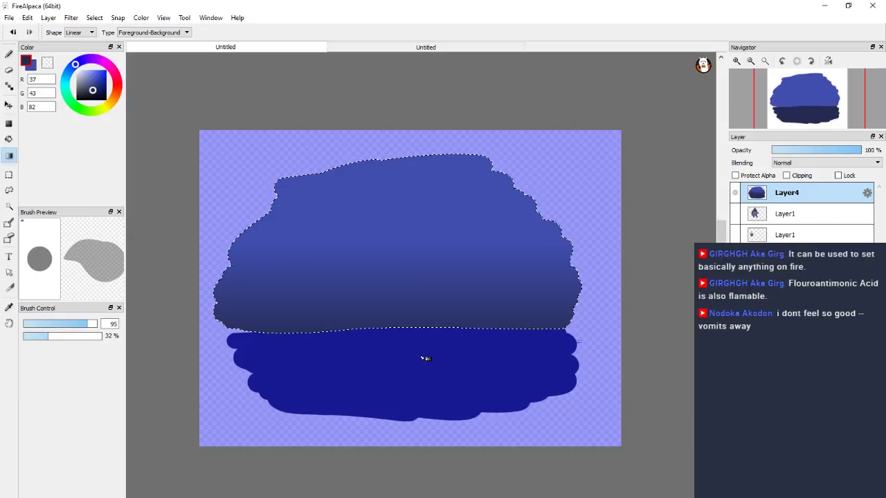
left_click_drag(420, 372, 419, 314)
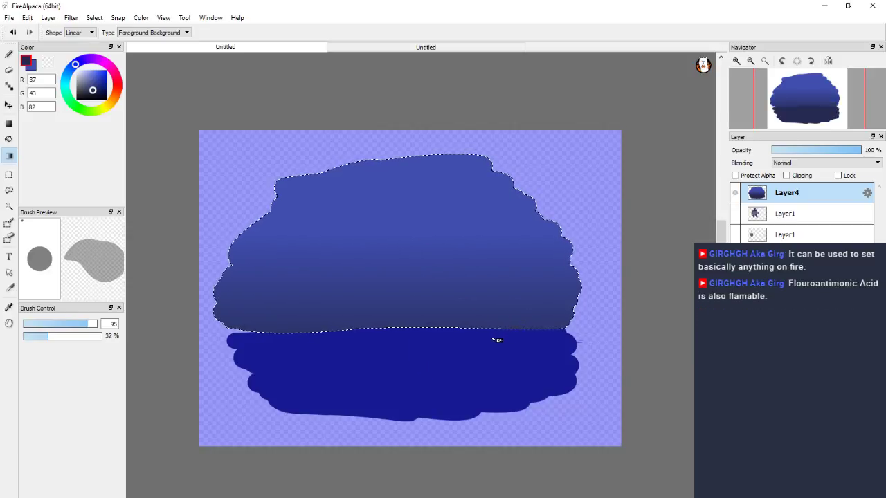
left_click_drag(413, 383, 409, 226)
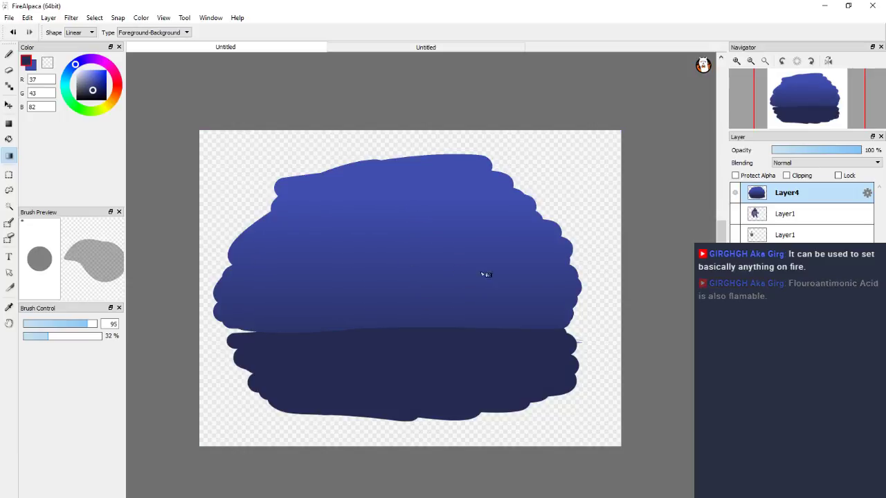
key("ctrl+d")
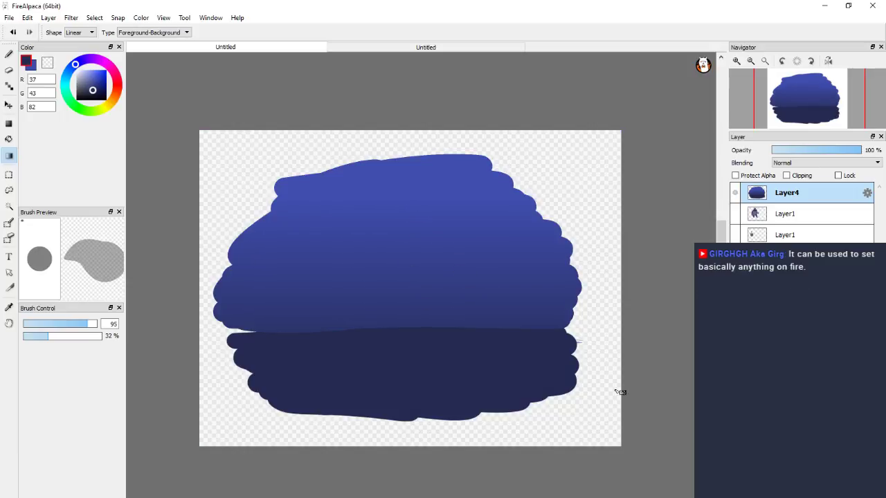
Magic Wand the dark lower band and try a first gradient on it.
scroll(436, 297, "up", 3)
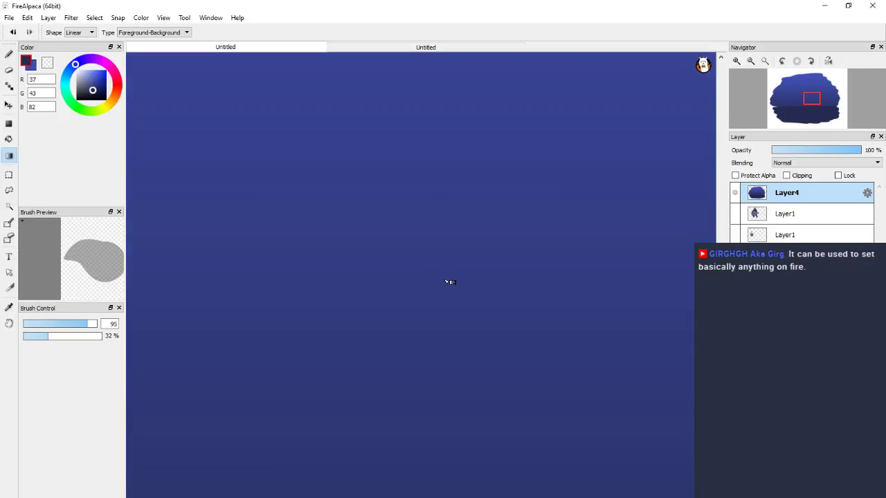
scroll(453, 278, "down", 1)
scroll(461, 276, "down", 1)
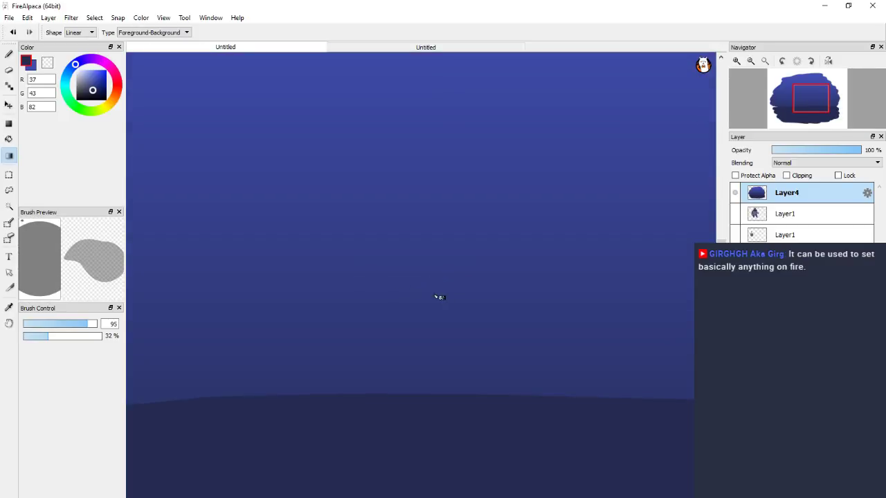
scroll(438, 303, "down", 1)
scroll(438, 308, "down", 2)
scroll(438, 308, "down", 1)
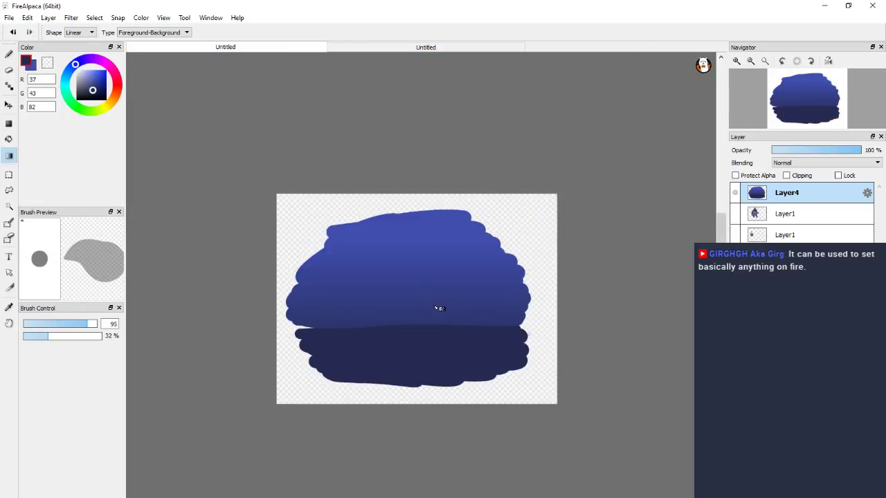
scroll(434, 308, "down", 2)
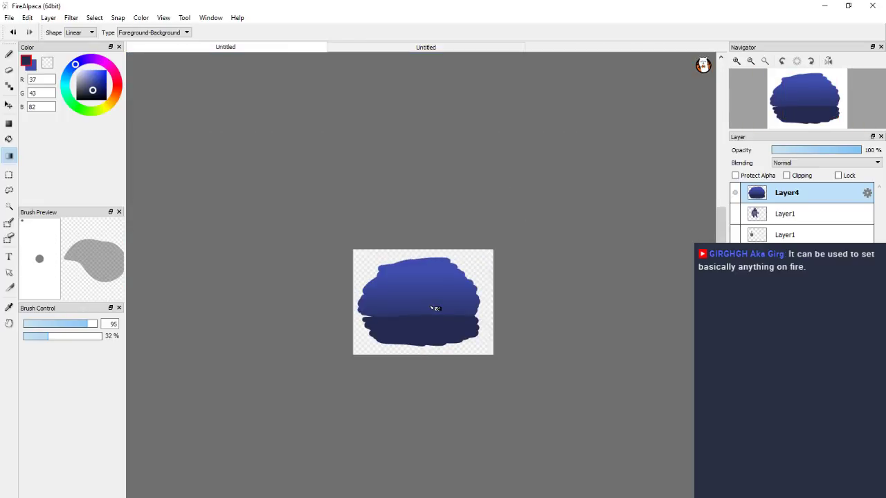
scroll(433, 307, "down", 1)
scroll(465, 293, "up", 1)
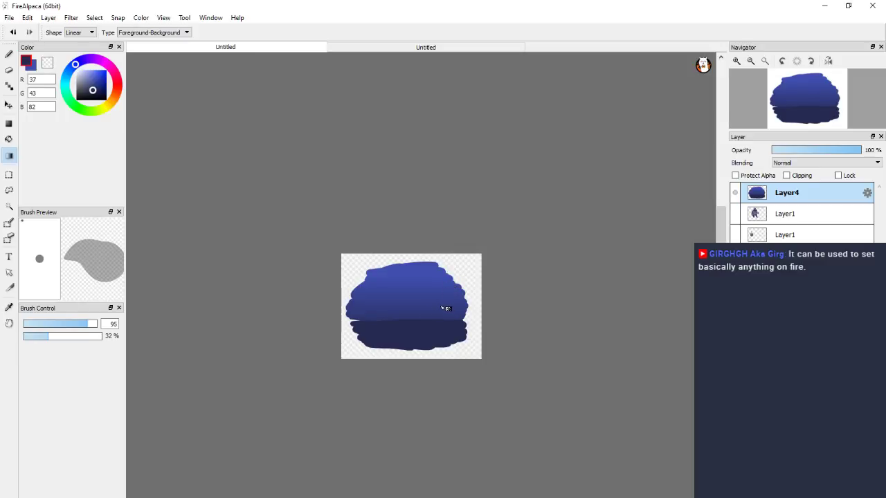
scroll(435, 307, "up", 1)
scroll(419, 301, "up", 1)
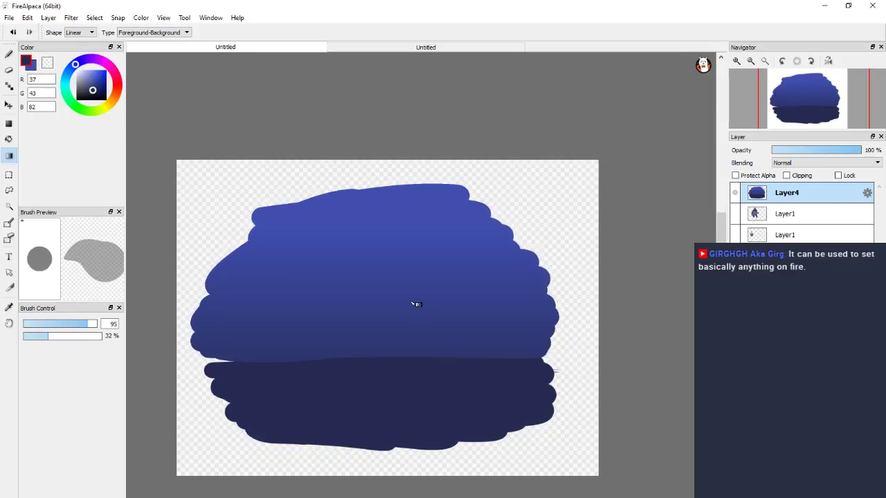
key("w")
left_click(418, 386)
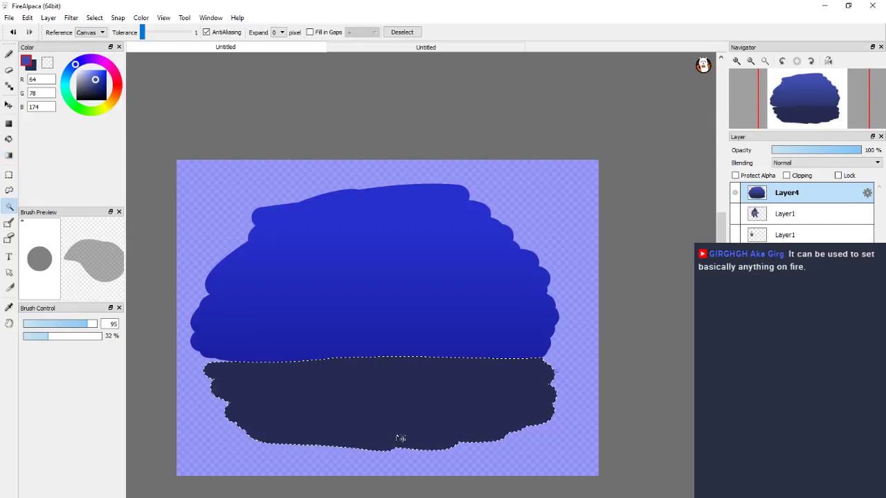
left_click(8, 155)
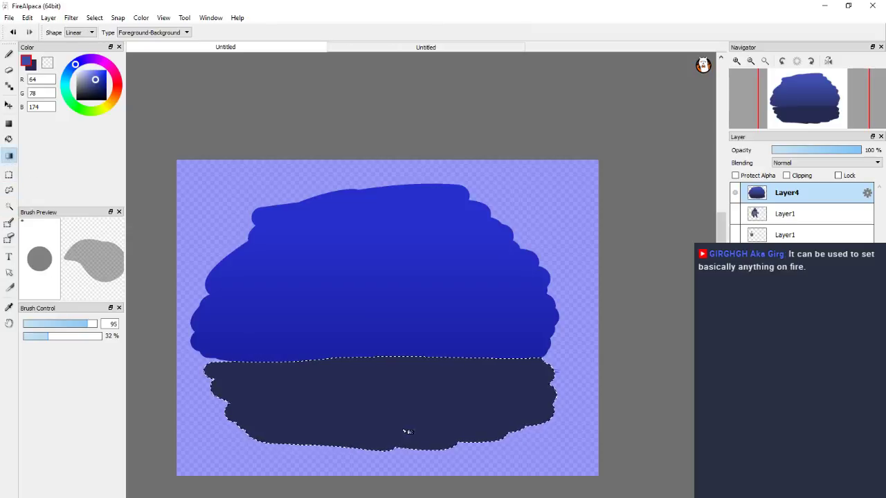
left_click_drag(406, 432, 405, 307)
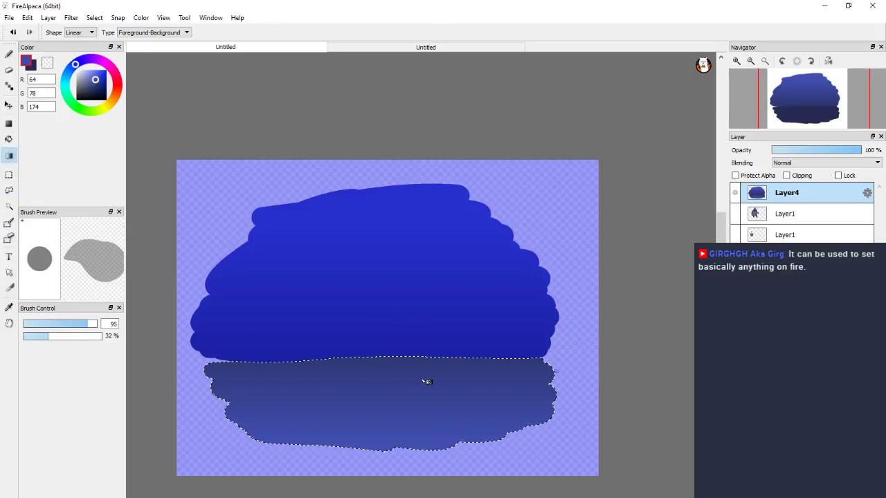
Redo the lower band's gradient so it fades to blue at the bottom, then deselect.
key("ctrl+z")
mouse_move(400, 387)
left_mouse_down()
mouse_move(417, 440)
mouse_move(418, 418)
left_mouse_up()
key("ctrl+z")
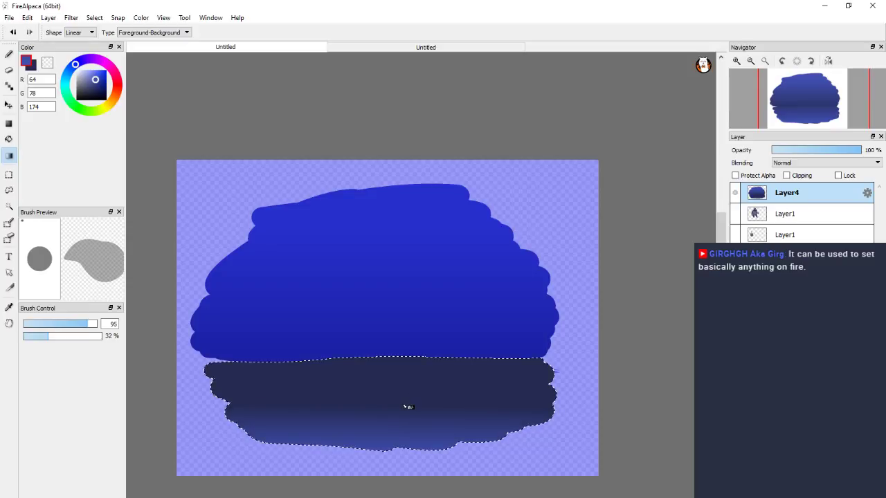
left_click_drag(405, 476, 406, 390)
key("ctrl+d")
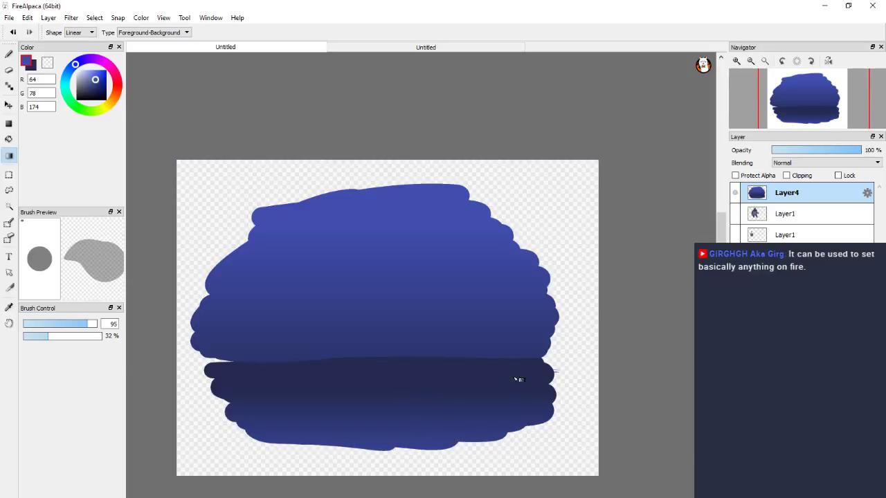
scroll(534, 380, "down", 1)
scroll(539, 380, "up", 1)
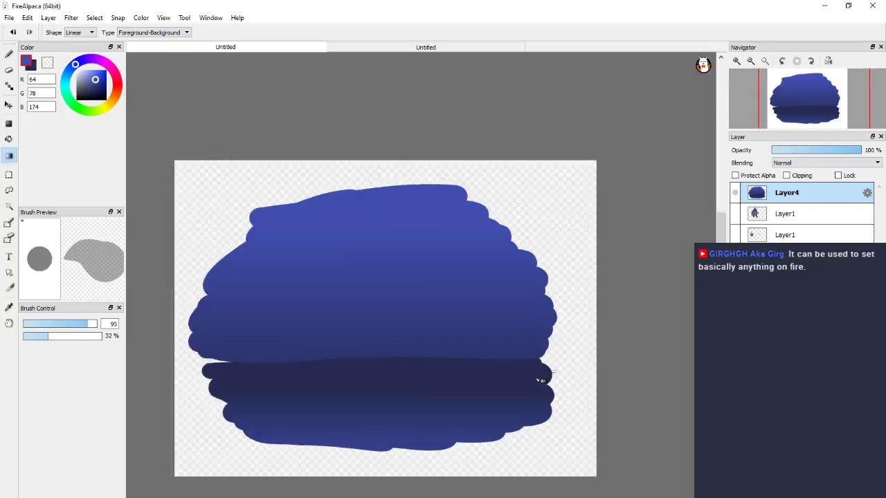
Move the hidden reference layer above Layer4, then brush on Layer4 in navy RGB 38,40,55.
left_click(735, 255)
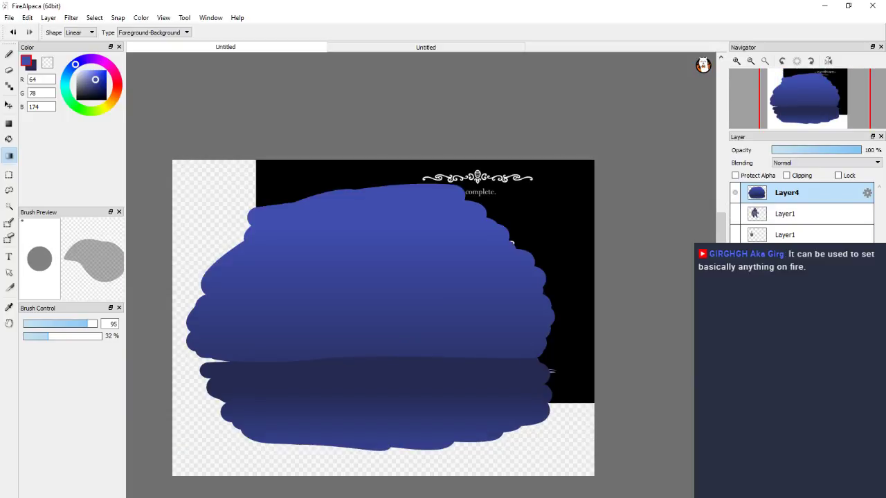
left_click_drag(786, 255, 786, 194)
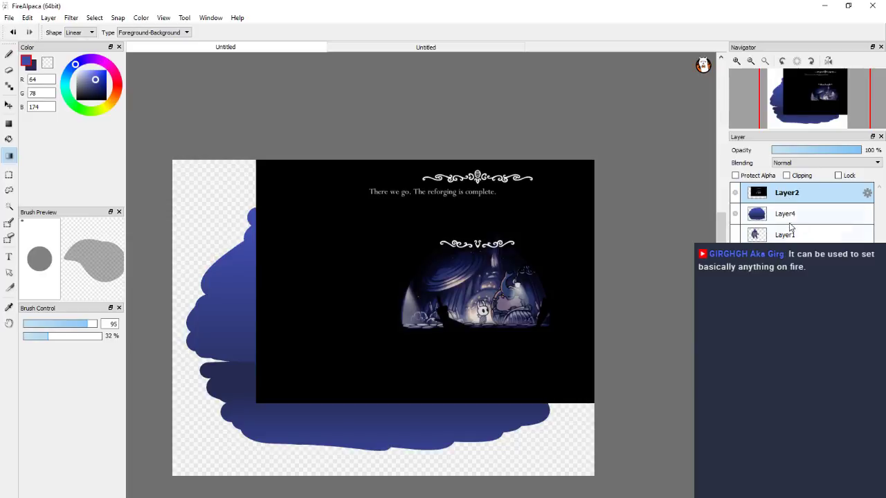
left_click(784, 218)
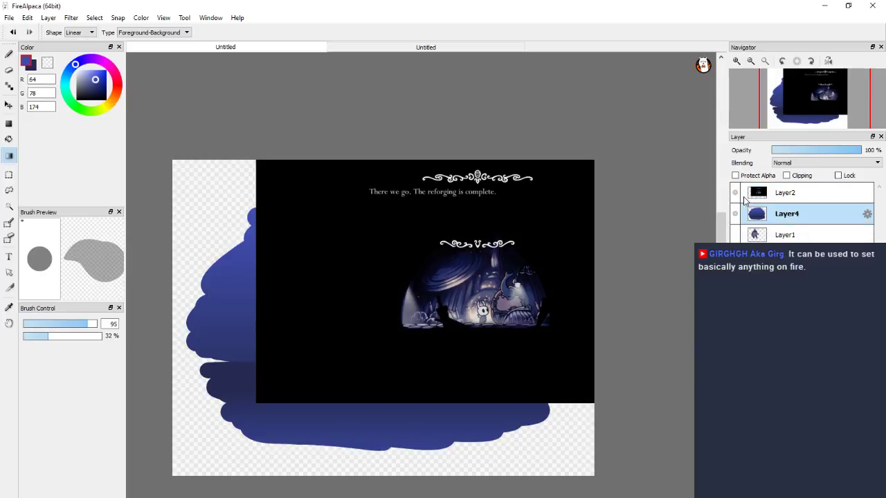
left_click(735, 193)
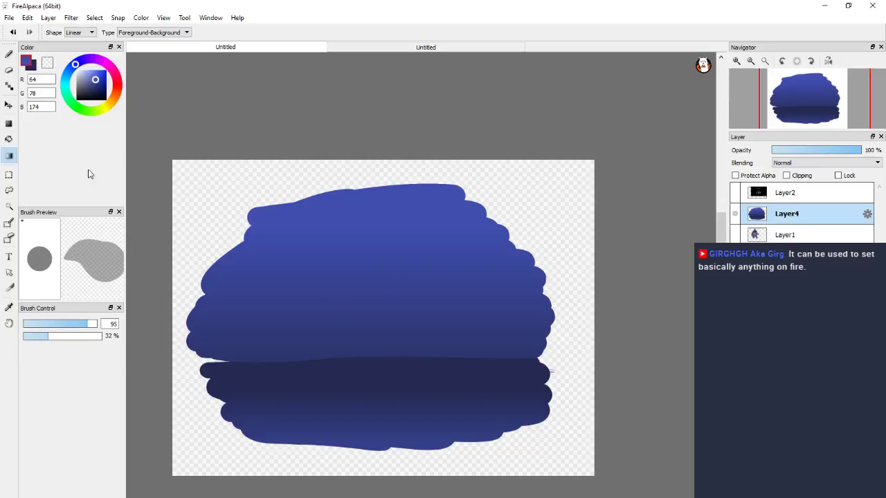
left_click_drag(94, 87, 85, 93)
key("b")
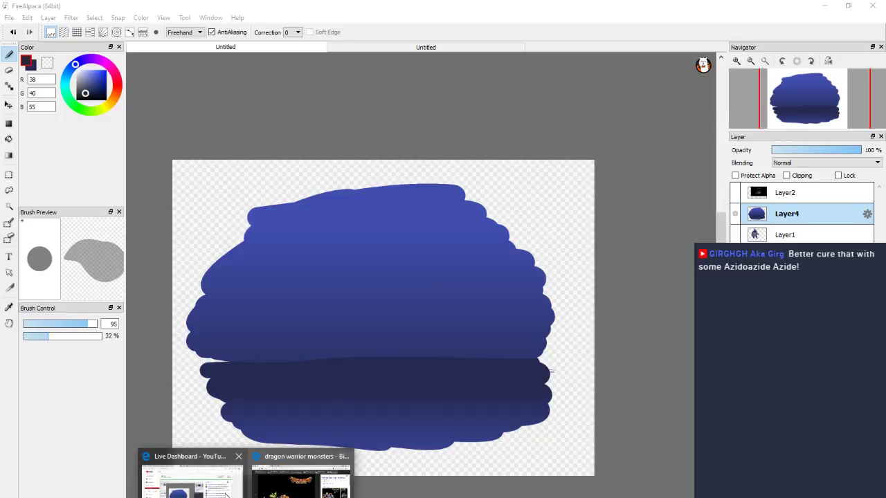
left_click(296, 476)
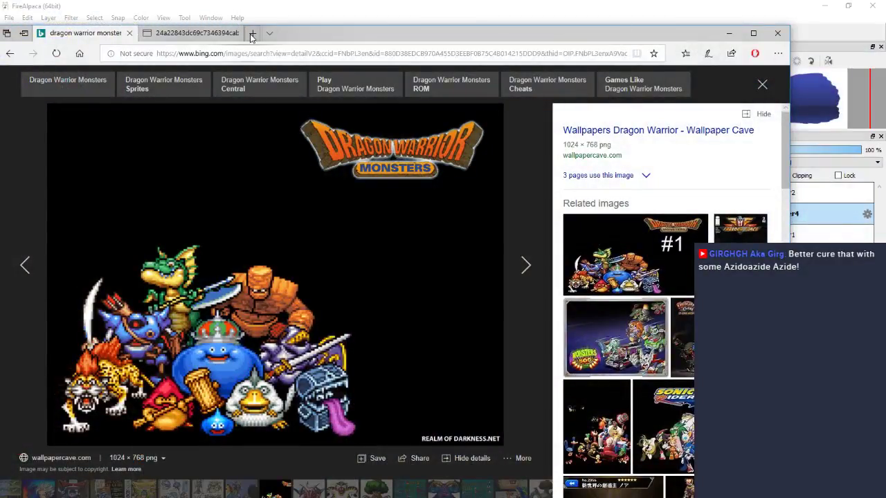
left_click(253, 33)
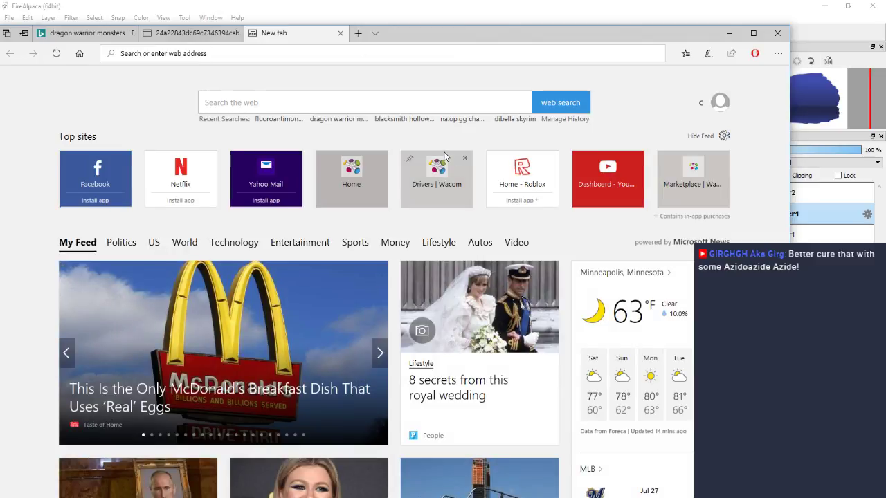
type("Azidoa")
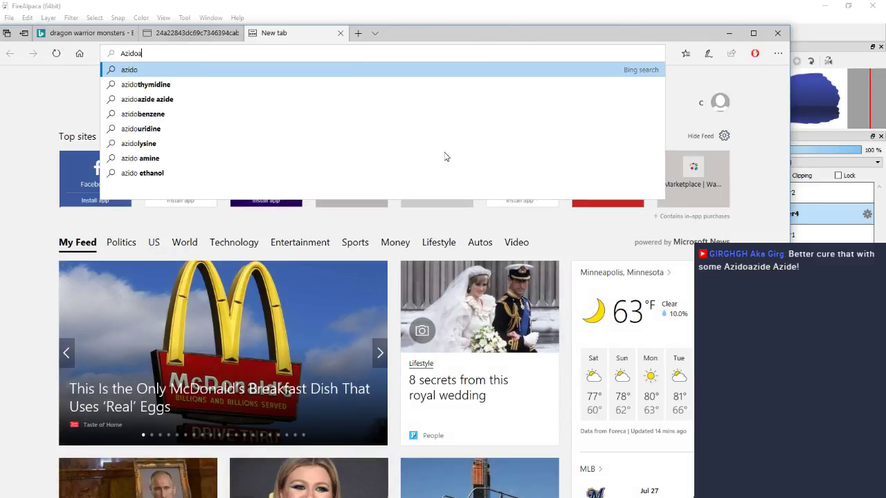
type("zide")
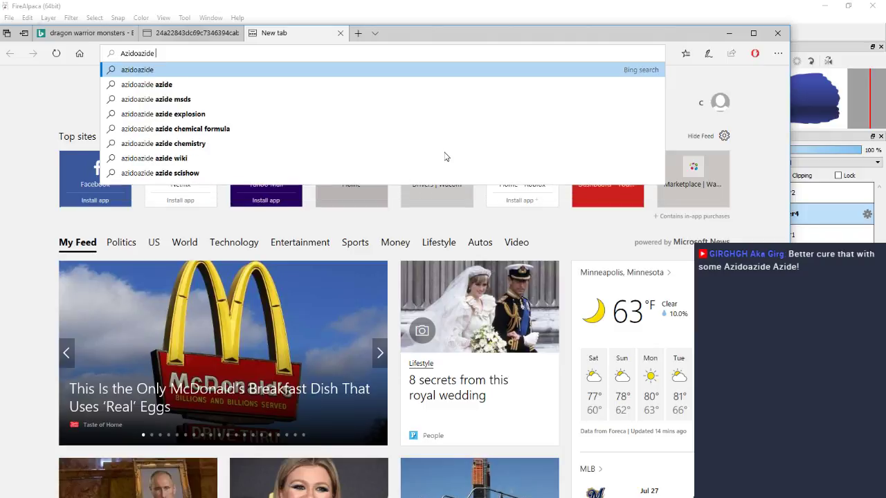
type(" azide")
key("Return")
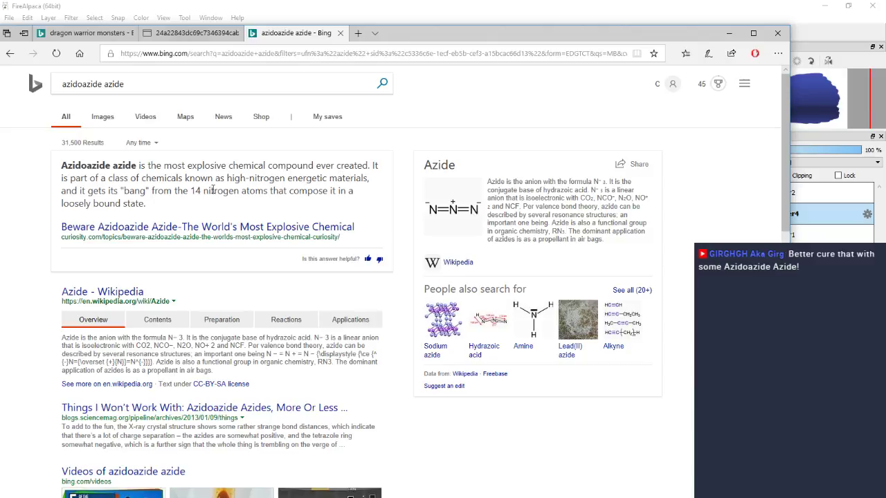
scroll(230, 218, "down", 2)
scroll(231, 220, "up", 2)
left_click(728, 33)
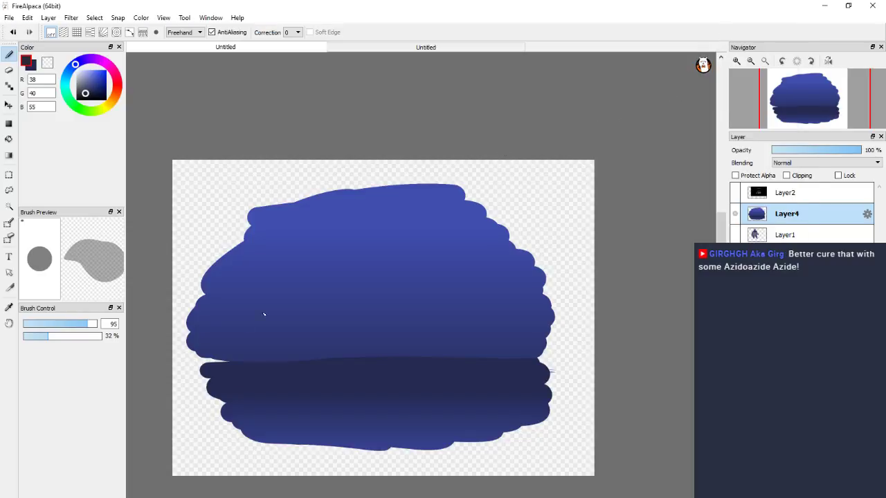
At 100% opacity, paint very dark navy around the dome's top, left side and upper-right background.
left_click_drag(193, 358, 206, 296)
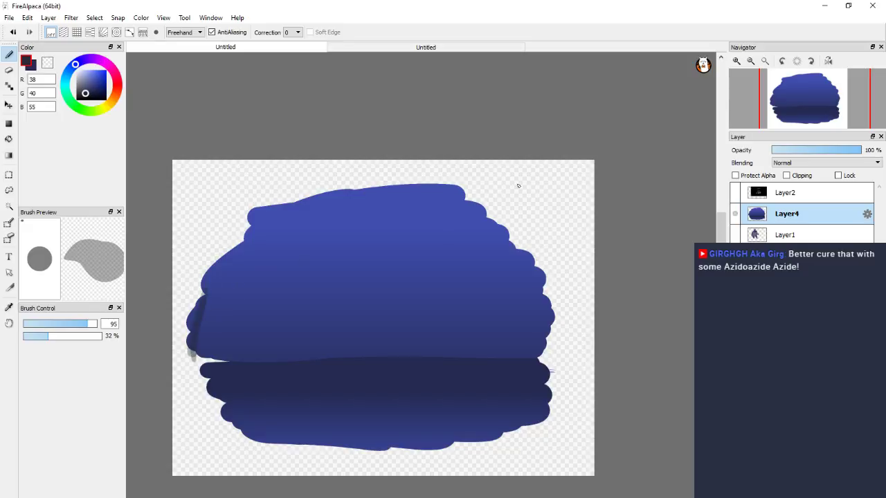
left_click_drag(46, 336, 100, 335)
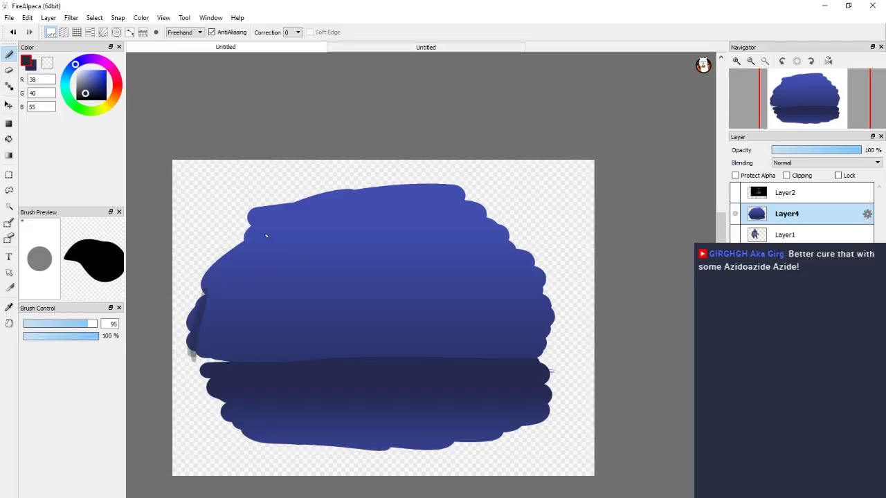
key("ctrl+z")
key("ctrl+z")
mouse_move(191, 361)
left_mouse_down()
mouse_move(313, 200)
mouse_move(429, 199)
left_mouse_up()
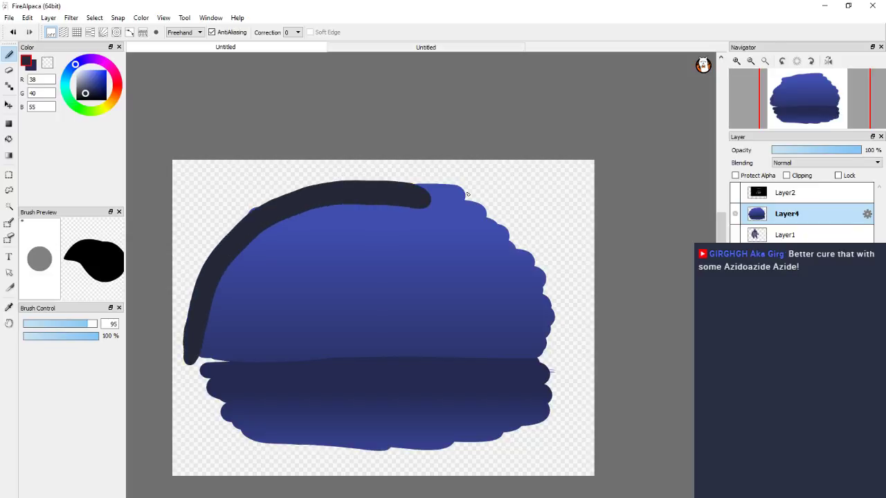
key("ctrl+z")
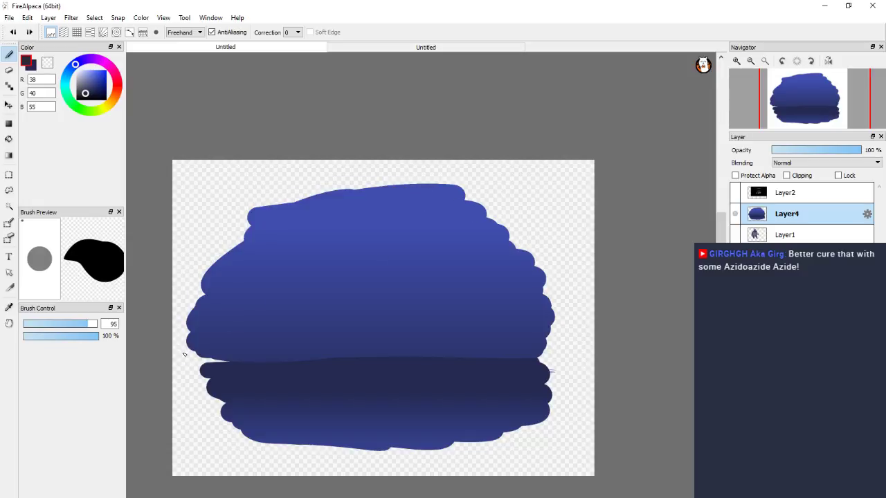
mouse_move(184, 354)
left_mouse_down()
mouse_move(366, 182)
mouse_move(490, 201)
mouse_move(536, 281)
mouse_move(548, 351)
left_mouse_up()
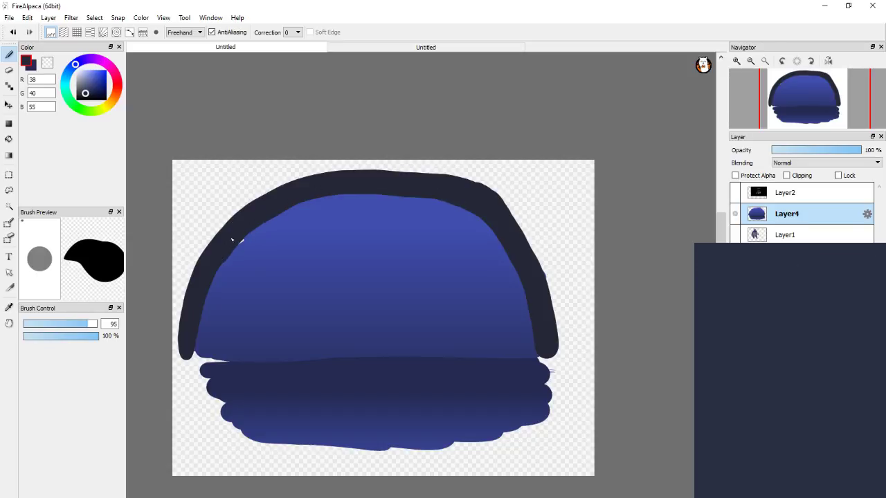
mouse_move(220, 261)
left_mouse_down()
mouse_move(183, 364)
mouse_move(175, 273)
mouse_move(337, 154)
mouse_move(271, 191)
mouse_move(183, 263)
mouse_move(176, 294)
mouse_move(231, 190)
mouse_move(214, 173)
mouse_move(161, 159)
left_mouse_up()
mouse_move(371, 169)
left_mouse_down()
mouse_move(588, 181)
mouse_move(491, 187)
mouse_move(520, 184)
mouse_move(508, 208)
mouse_move(522, 214)
mouse_move(538, 288)
mouse_move(565, 328)
mouse_move(584, 319)
mouse_move(602, 333)
left_mouse_up()
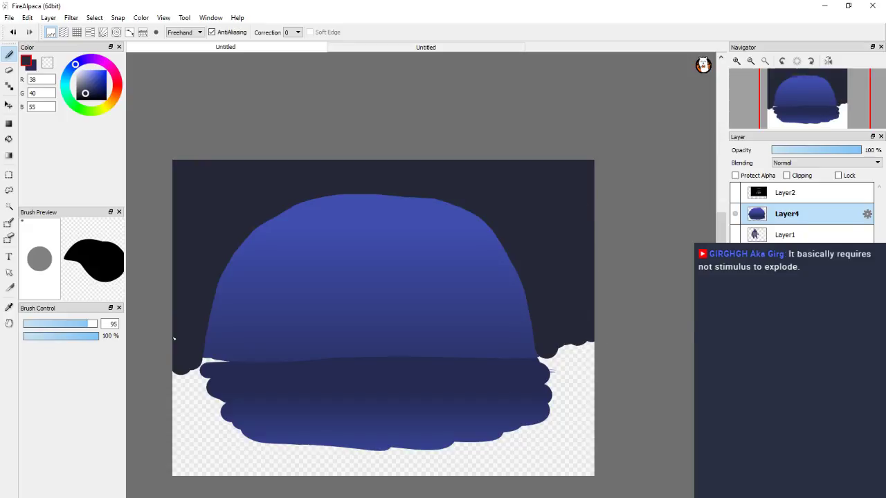
Fill the background below and beside the bowl with dark navy, covering the white gaps.
mouse_move(307, 196)
left_mouse_down()
mouse_move(229, 254)
mouse_move(207, 321)
mouse_move(207, 361)
left_mouse_up()
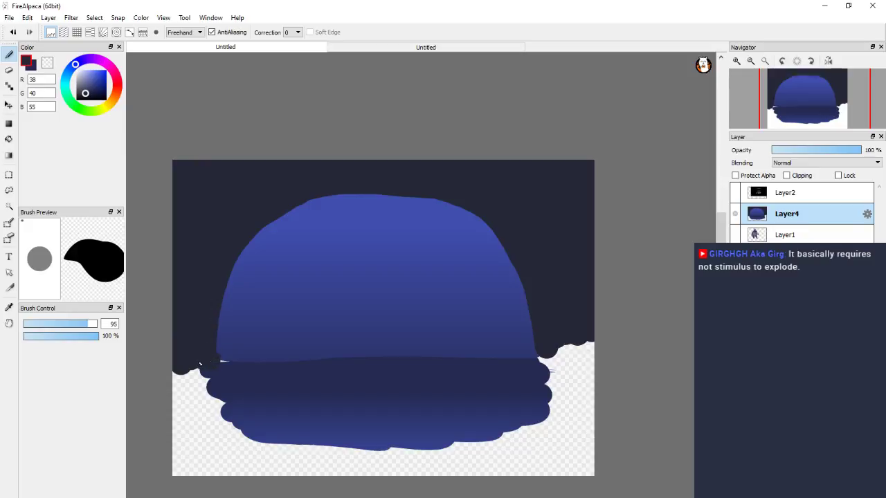
left_click_drag(549, 353, 550, 417)
mouse_move(204, 380)
left_mouse_down()
mouse_move(256, 445)
mouse_move(346, 473)
mouse_move(434, 469)
left_mouse_up()
mouse_move(546, 405)
left_mouse_down()
mouse_move(501, 440)
mouse_move(391, 457)
mouse_move(257, 448)
left_mouse_up()
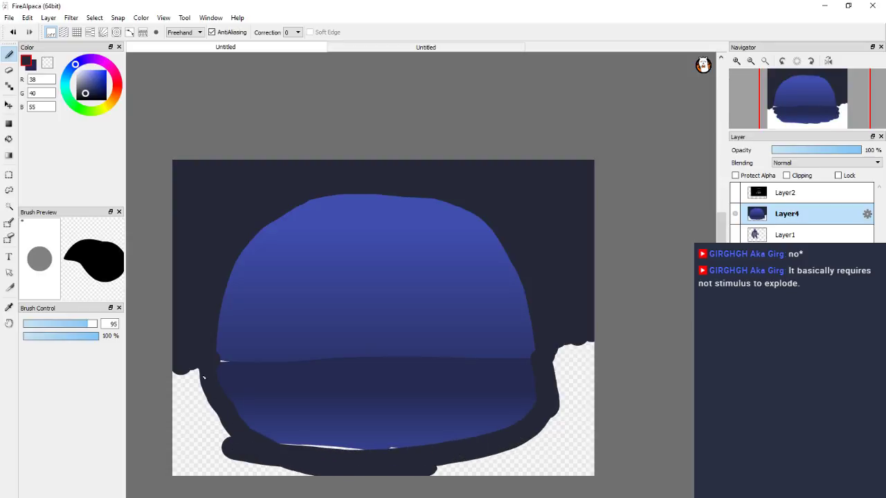
mouse_move(214, 387)
left_mouse_down()
mouse_move(282, 444)
mouse_move(427, 454)
mouse_move(453, 443)
left_mouse_up()
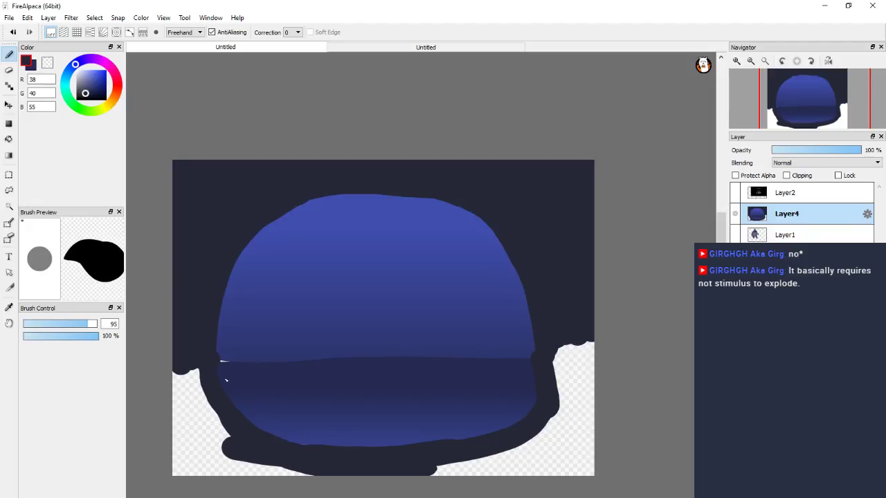
mouse_move(195, 374)
left_mouse_down()
mouse_move(178, 366)
mouse_move(203, 411)
mouse_move(263, 470)
mouse_move(556, 467)
mouse_move(585, 453)
mouse_move(565, 463)
left_mouse_up()
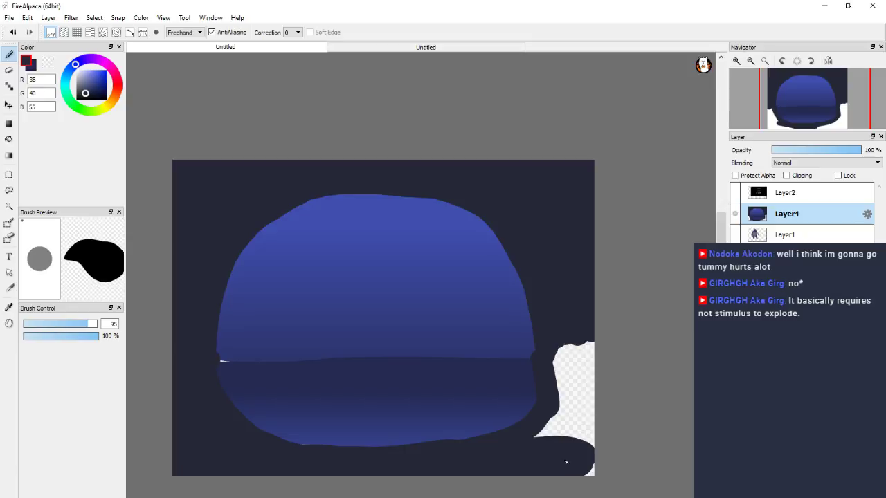
mouse_move(572, 326)
left_mouse_down()
mouse_move(551, 406)
mouse_move(555, 445)
mouse_move(564, 476)
mouse_move(589, 477)
left_mouse_up()
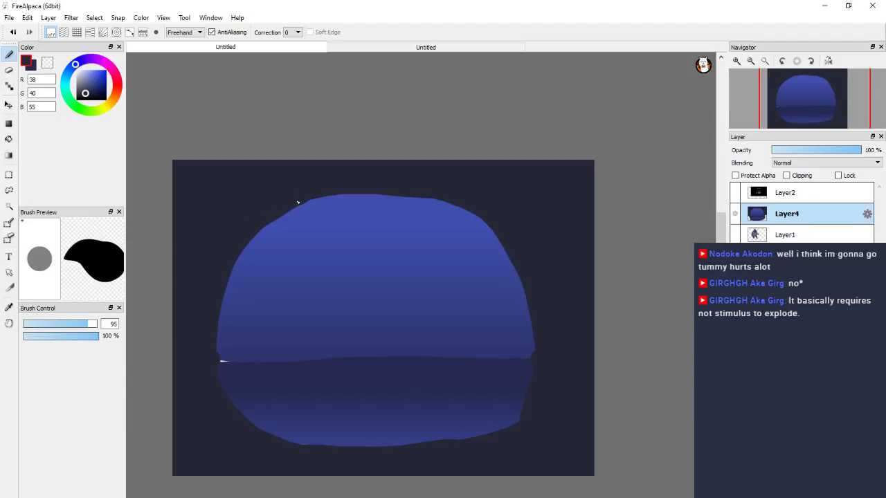
Trim the bowl's upper-left and right edges and round its bottom-right corner.
mouse_move(298, 202)
left_mouse_down()
mouse_move(259, 228)
mouse_move(235, 263)
mouse_move(219, 378)
left_mouse_up()
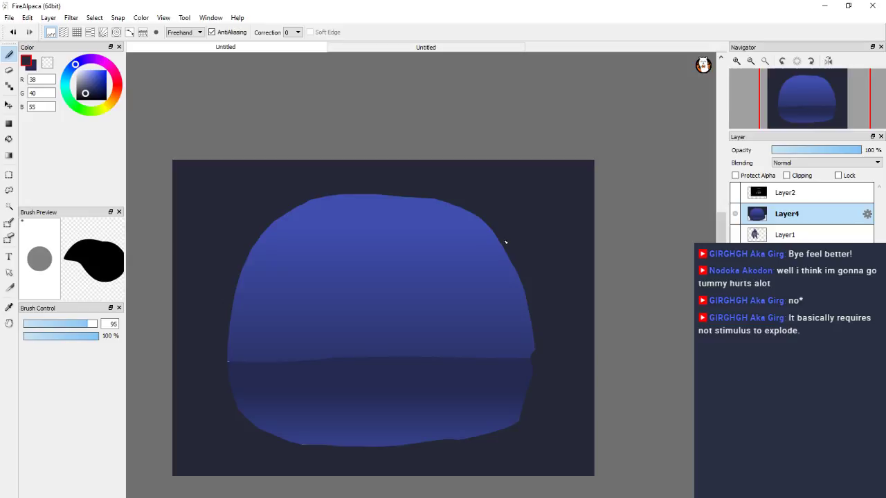
mouse_move(498, 221)
left_mouse_down()
mouse_move(530, 317)
mouse_move(521, 418)
mouse_move(493, 432)
left_mouse_up()
left_click_drag(524, 397, 490, 440)
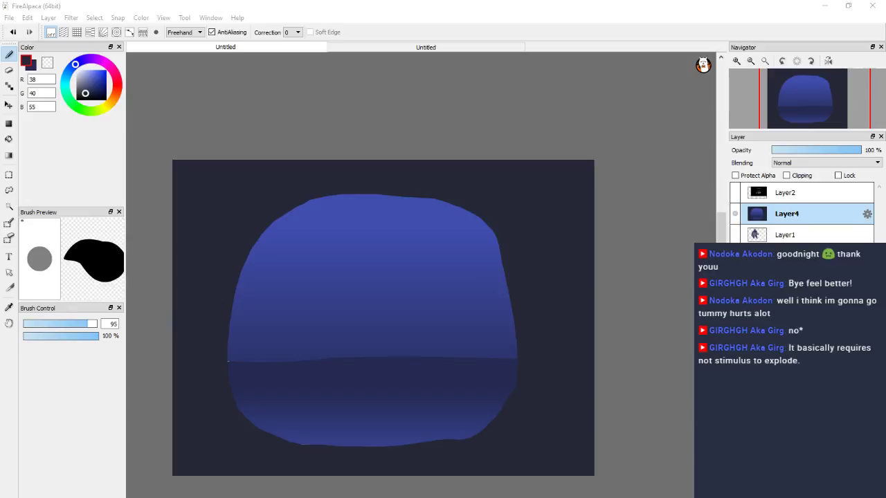
left_click_drag(707, 214, 772, 127)
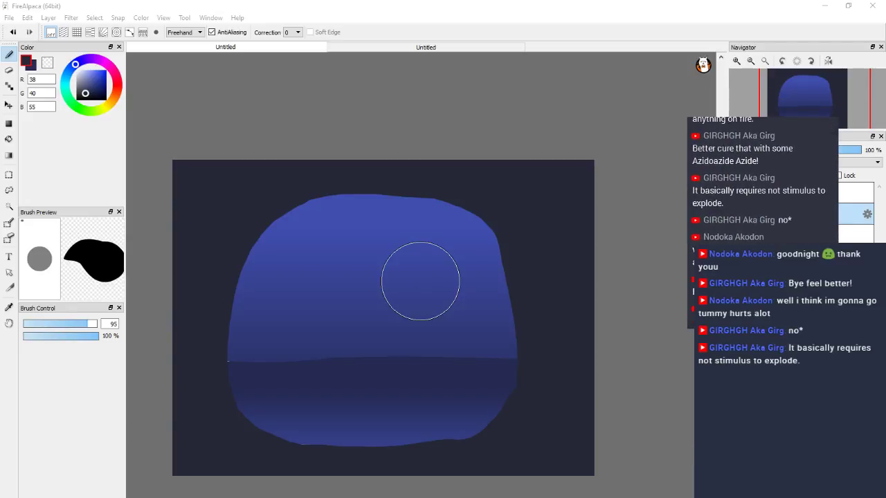
Open Create New Image over the painting: 4.57 × 3.42 inch, 350 dpi, transparent background.
left_click(693, 432)
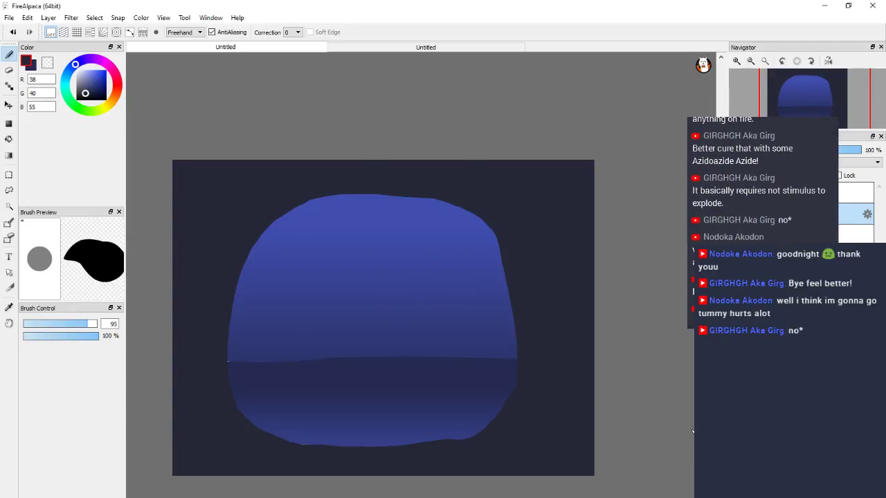
left_click(773, 124)
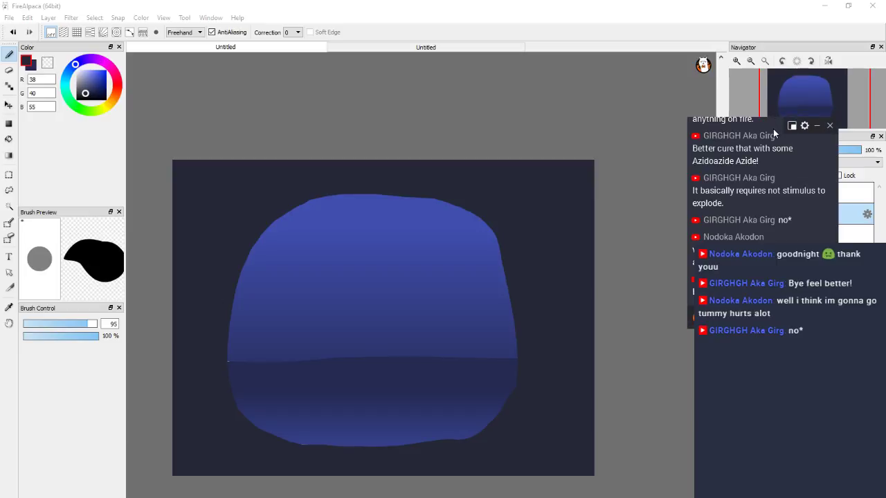
left_click(775, 132)
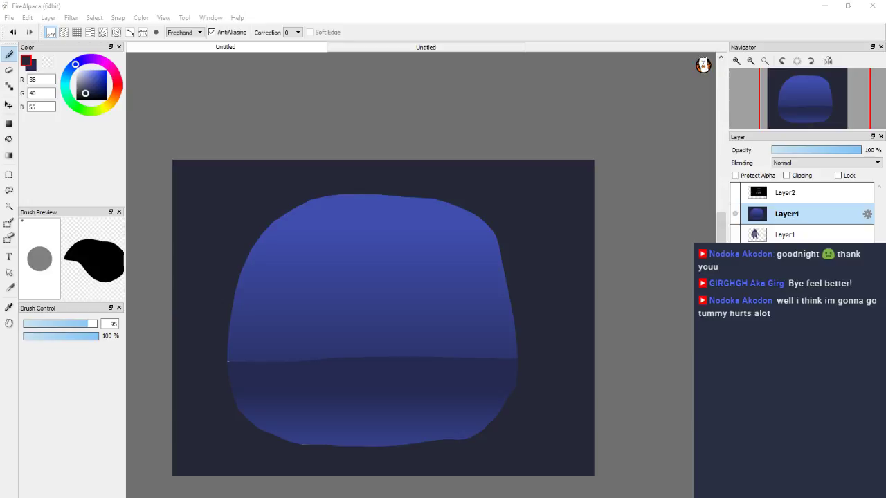
left_click(674, 256)
key("ctrl+n")
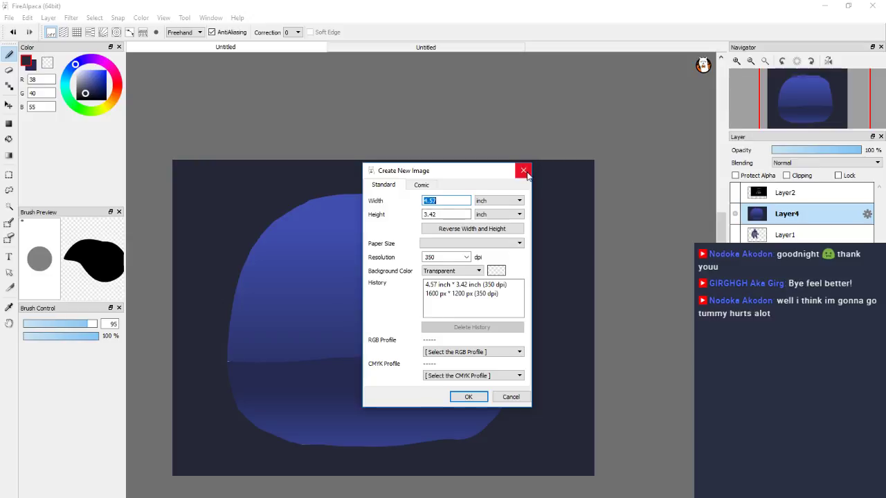
Cancel the new image dialog and add Layer5 above Layer4 via Layer > Add.
left_click(524, 171)
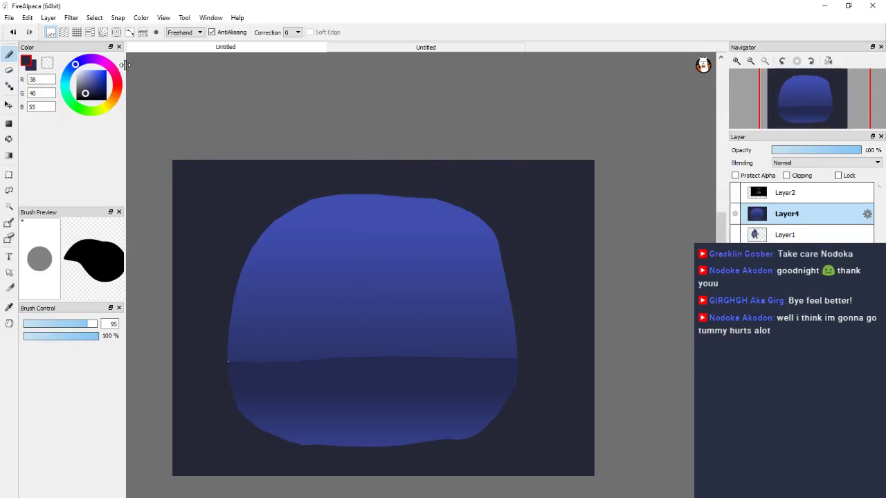
left_click(72, 18)
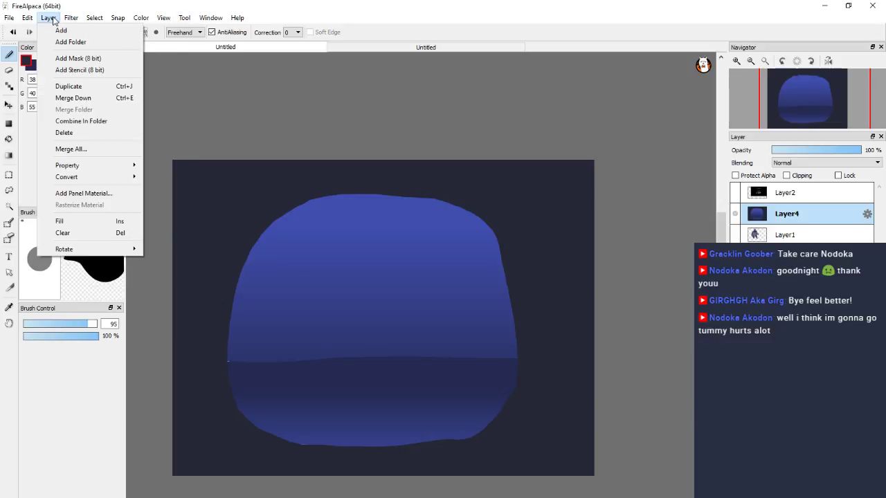
left_click(81, 34)
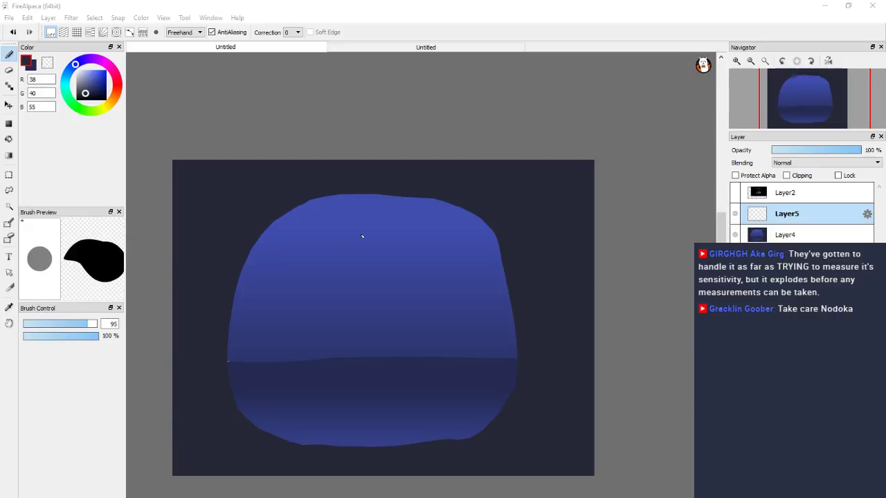
In pale lavender (176,180,205), paint the Knight's horned head and start the companion's blob.
left_click(81, 80)
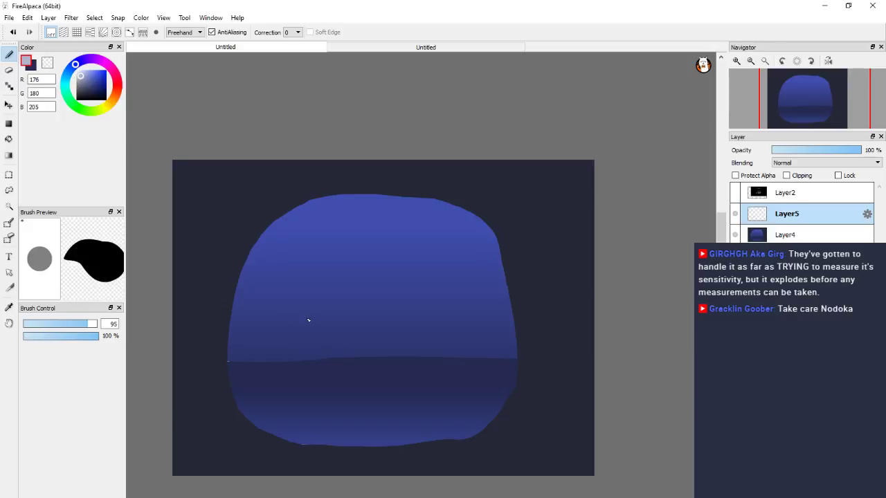
mouse_move(291, 330)
left_mouse_down()
mouse_move(294, 308)
mouse_move(276, 325)
mouse_move(291, 316)
left_mouse_up()
key("bracketleft")
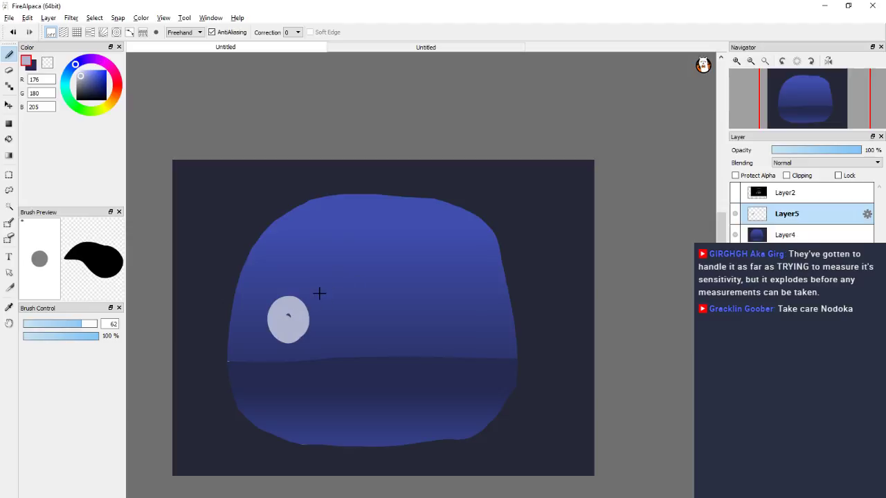
key("bracketleft")
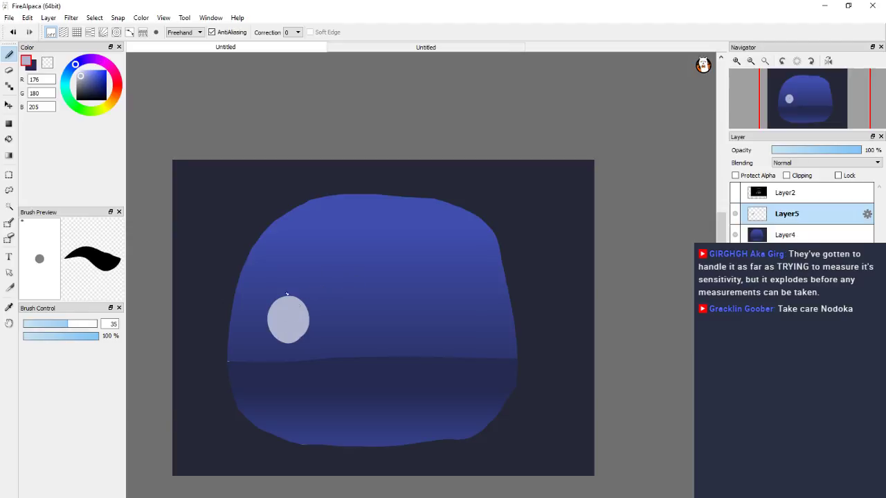
left_click_drag(265, 283, 268, 315)
left_click_drag(294, 279, 302, 303)
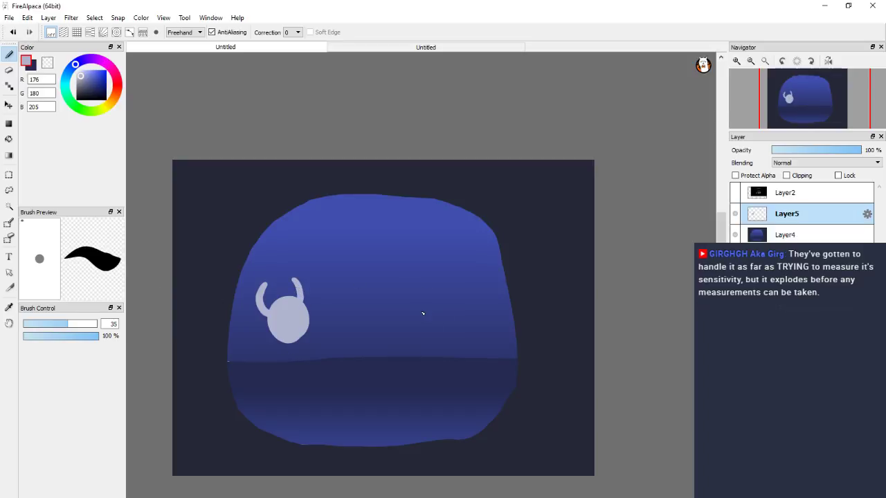
mouse_move(421, 312)
left_mouse_down()
mouse_move(400, 312)
mouse_move(432, 337)
mouse_move(454, 305)
mouse_move(431, 298)
mouse_move(415, 311)
mouse_move(443, 312)
mouse_move(416, 332)
mouse_move(434, 311)
mouse_move(428, 295)
mouse_move(395, 346)
mouse_move(411, 373)
mouse_move(454, 319)
mouse_move(409, 362)
mouse_move(407, 339)
left_mouse_up()
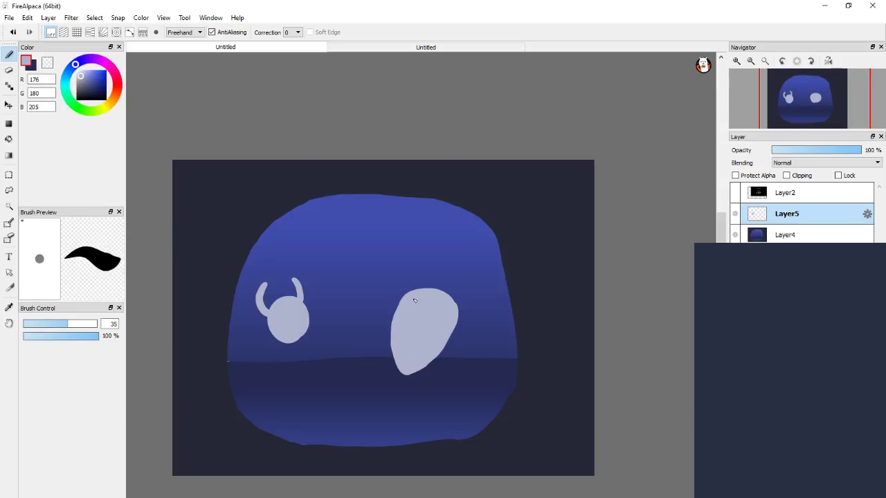
Shape the lavender companion with two small curled horns, a snout bulge and wider edges.
left_click_drag(387, 294, 401, 304)
left_click_drag(454, 313, 472, 310)
left_click_drag(385, 302, 401, 312)
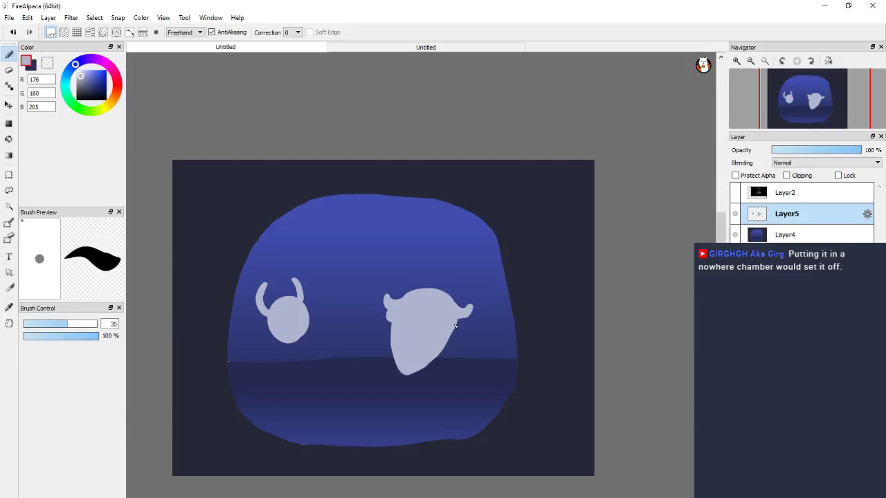
left_click_drag(453, 322, 454, 320)
left_click(735, 194)
left_click(735, 194)
mouse_move(389, 319)
left_mouse_down()
mouse_move(381, 327)
mouse_move(392, 331)
mouse_move(383, 315)
mouse_move(394, 311)
left_mouse_up()
mouse_move(456, 332)
left_mouse_down()
mouse_move(455, 343)
mouse_move(410, 377)
left_mouse_up()
mouse_move(393, 323)
left_mouse_down()
mouse_move(385, 346)
mouse_move(408, 372)
mouse_move(446, 349)
left_mouse_up()
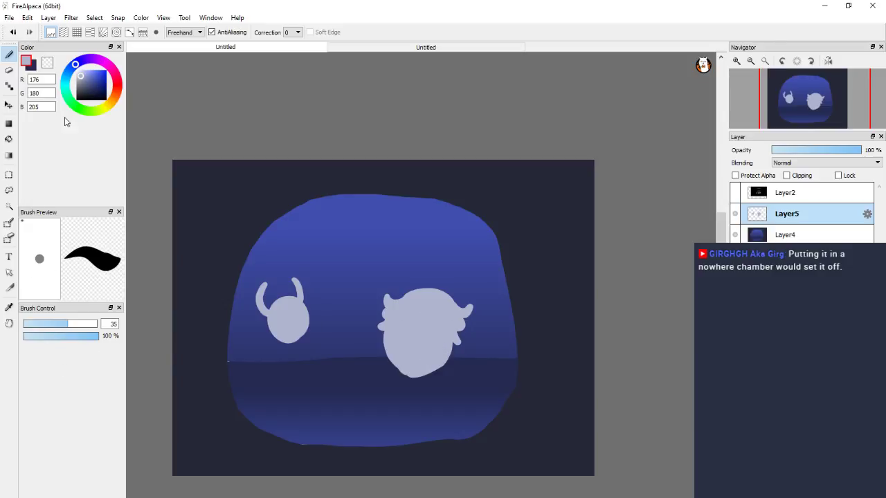
In darker grey-blue, paint the Knight's cloak below its head and a round head on the companion.
left_click(87, 88)
left_click_drag(86, 88, 87, 83)
mouse_move(284, 337)
left_mouse_down()
mouse_move(272, 354)
mouse_move(275, 377)
mouse_move(297, 349)
mouse_move(290, 380)
mouse_move(285, 340)
mouse_move(286, 371)
mouse_move(295, 374)
left_mouse_up()
mouse_move(419, 296)
left_mouse_down()
mouse_move(428, 286)
mouse_move(409, 282)
mouse_move(429, 270)
mouse_move(445, 291)
left_mouse_up()
Undo the stray dark arc, then add a curved horn above the companion's head and extend the head.
key("ctrl+z")
key("ctrl+z")
key("ctrl+z")
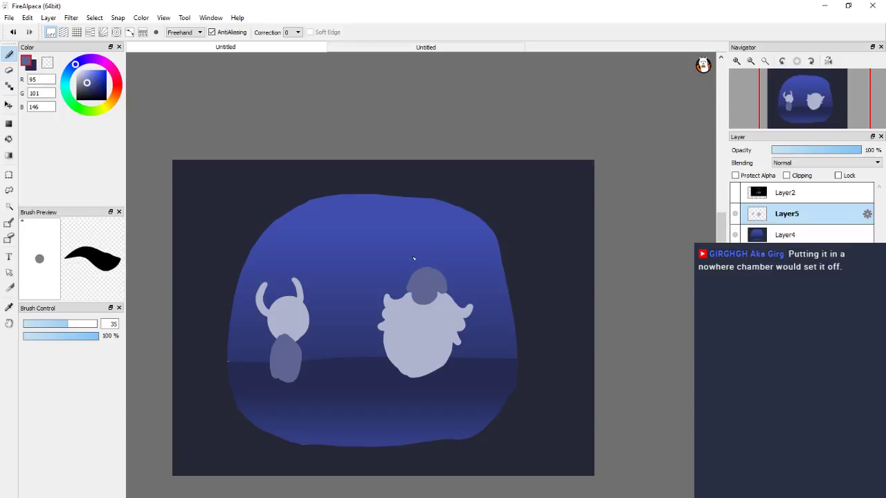
mouse_move(414, 245)
left_mouse_down()
mouse_move(418, 281)
mouse_move(419, 225)
mouse_move(434, 232)
left_mouse_up()
left_click_drag(416, 305, 423, 305)
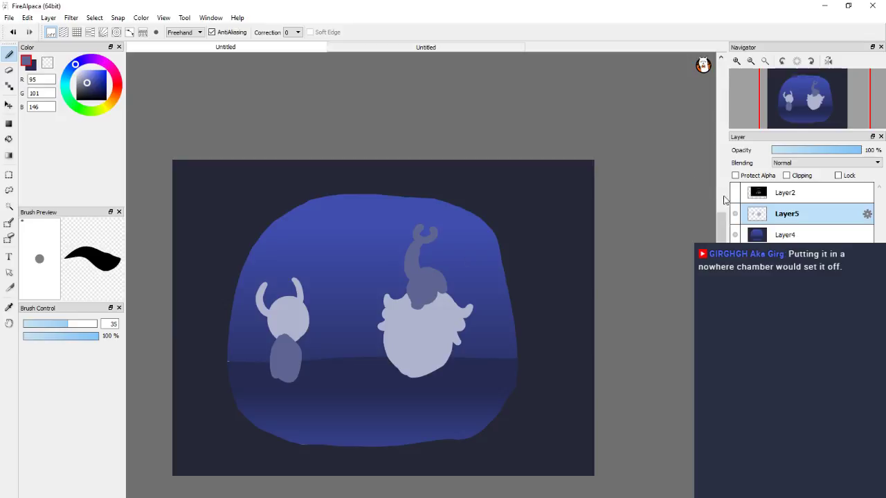
left_click(735, 194)
left_click(735, 195)
Touch up the head with lavender, then paint two small dark-navy eye marks with a smaller brush.
left_click(431, 332, "alt")
left_click_drag(413, 296, 417, 298)
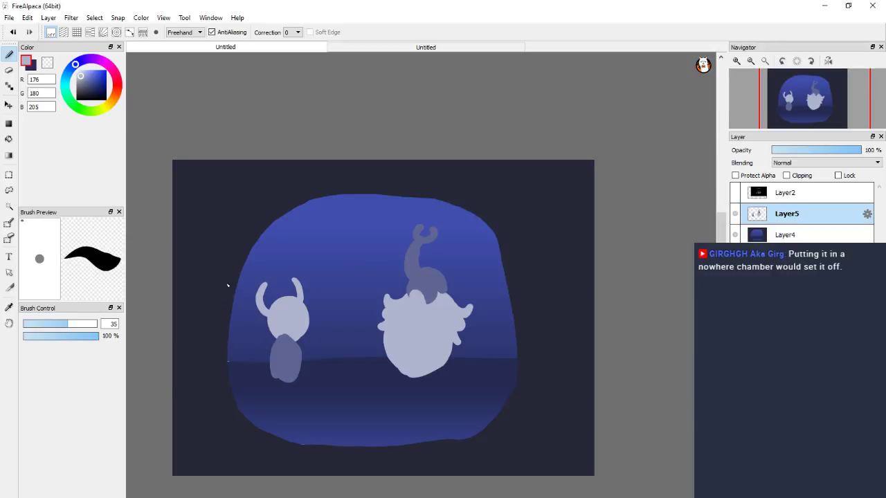
left_click(498, 204, "alt")
key("ctrl+z")
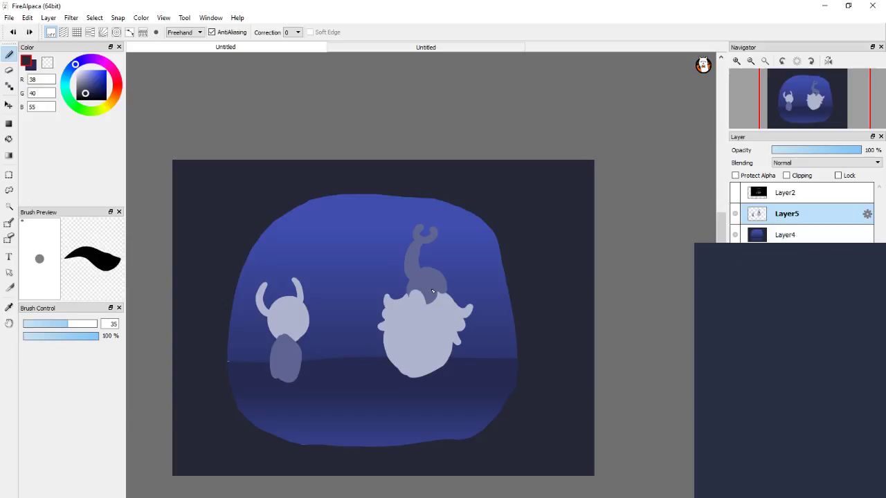
key("bracketleft")
key("bracketleft")
key("bracketleft")
key("bracketleft")
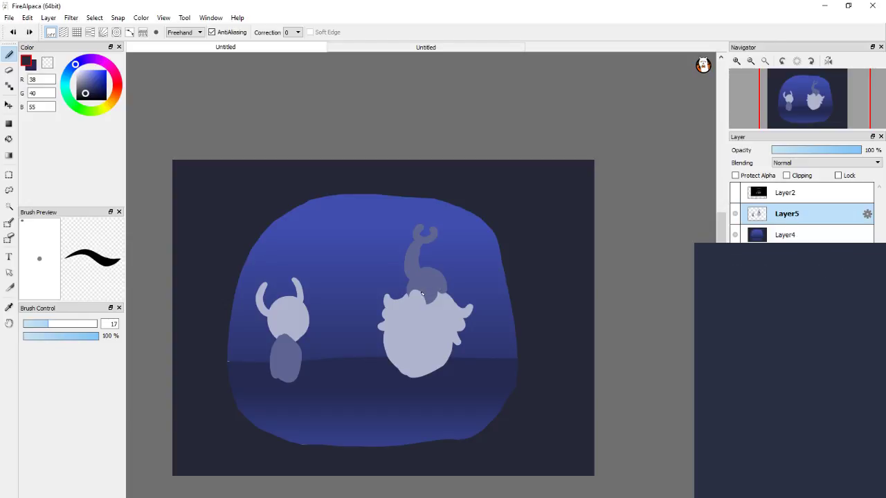
left_click_drag(424, 295, 428, 291)
left_click_drag(411, 289, 414, 291)
Using the horn's grey-blue, paint hair lobes on both sides of the companion's head and a left-side arm.
left_click(736, 193)
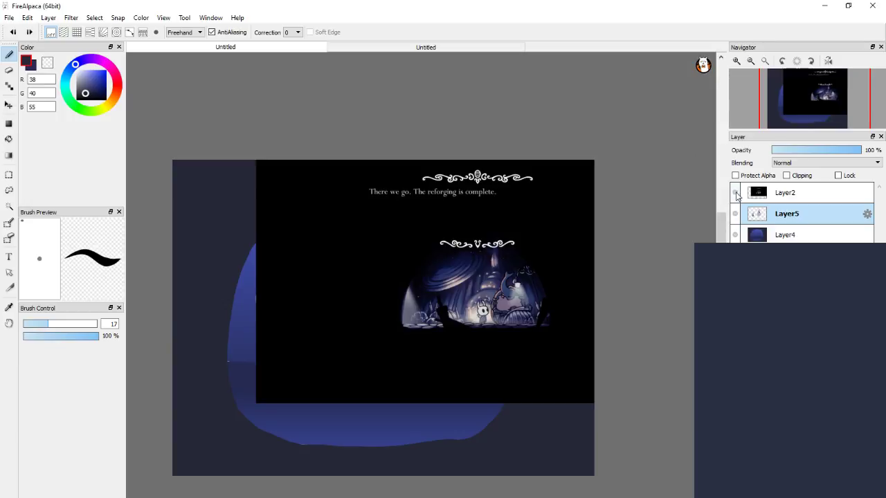
left_click(736, 193)
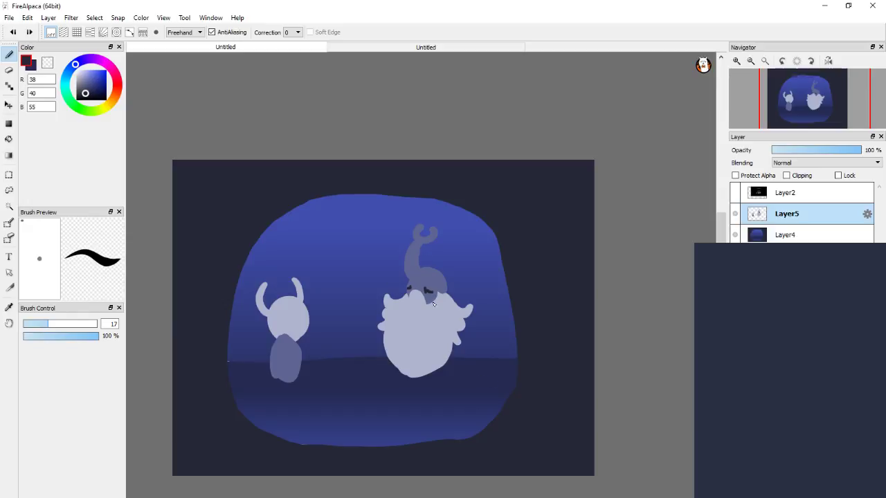
left_click(413, 275, "alt")
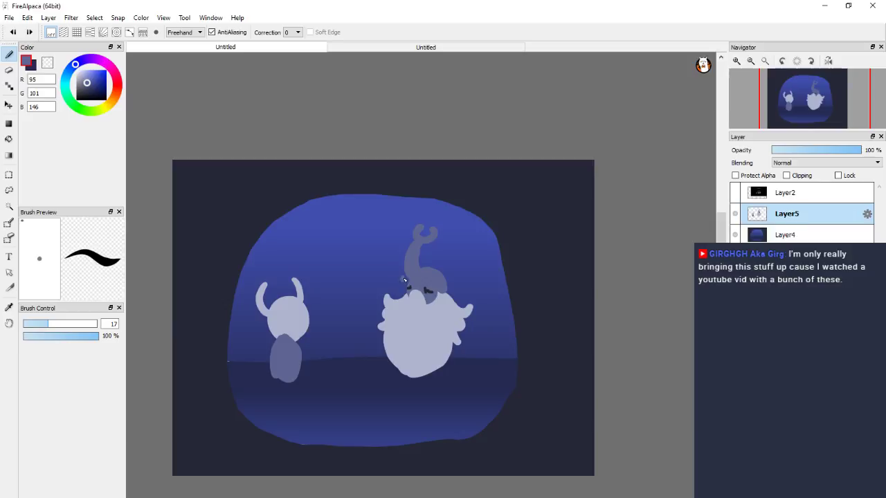
mouse_move(413, 280)
left_mouse_down()
mouse_move(379, 291)
mouse_move(397, 277)
mouse_move(373, 291)
mouse_move(400, 296)
left_mouse_up()
mouse_move(424, 264)
left_mouse_down()
mouse_move(456, 280)
mouse_move(457, 291)
left_mouse_up()
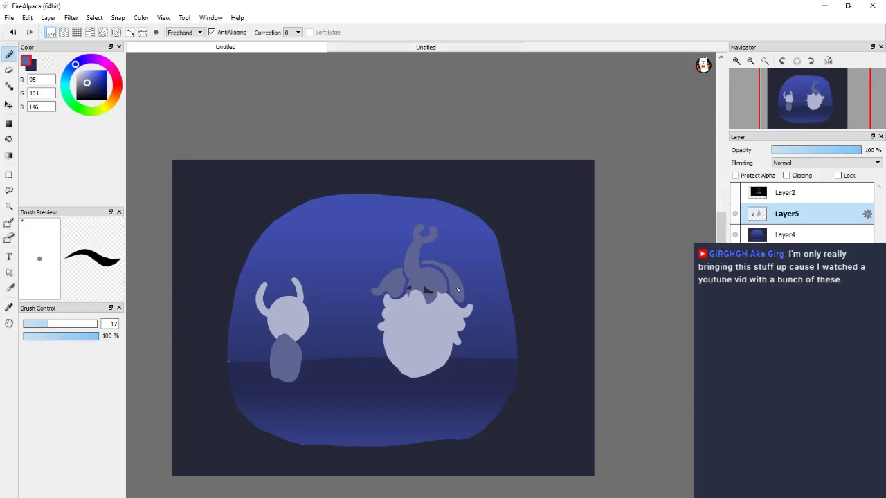
left_click_drag(460, 288, 456, 299)
left_click_drag(469, 299, 470, 301)
mouse_move(400, 354)
left_mouse_down()
mouse_move(373, 334)
mouse_move(369, 343)
mouse_move(378, 350)
left_mouse_up()
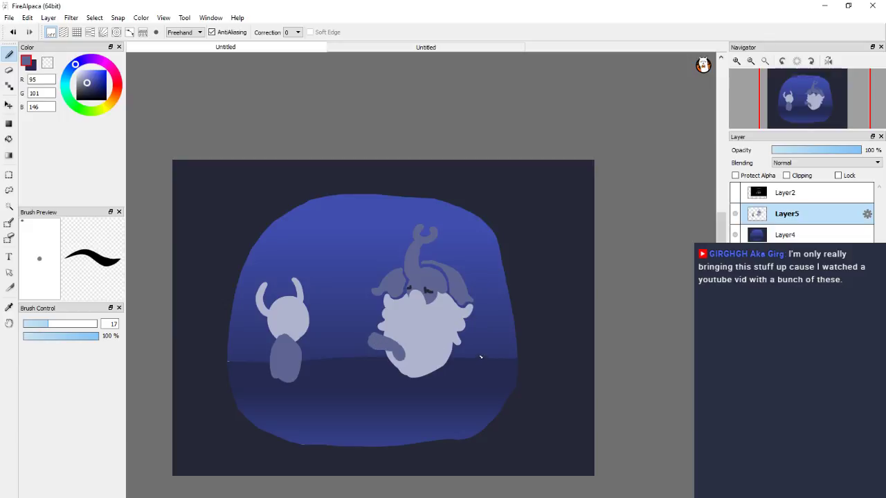
Paint small paws on the right and left sides of the companion's body.
left_click(735, 193)
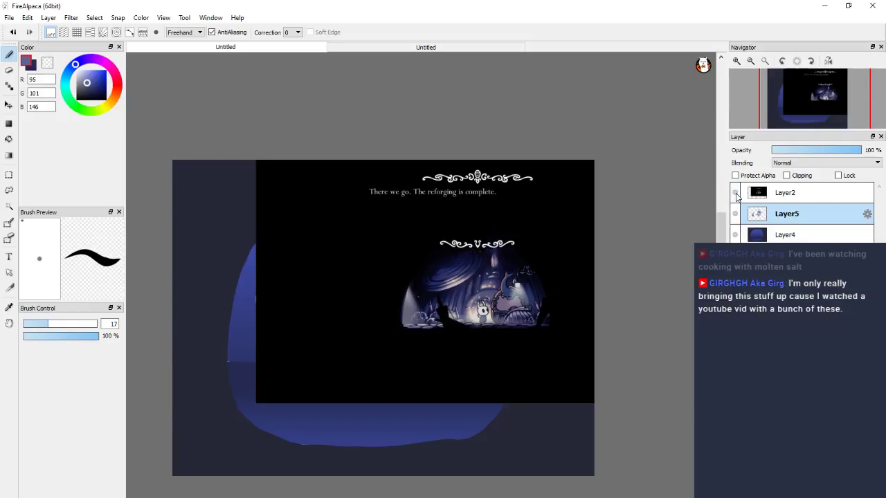
left_click(734, 193)
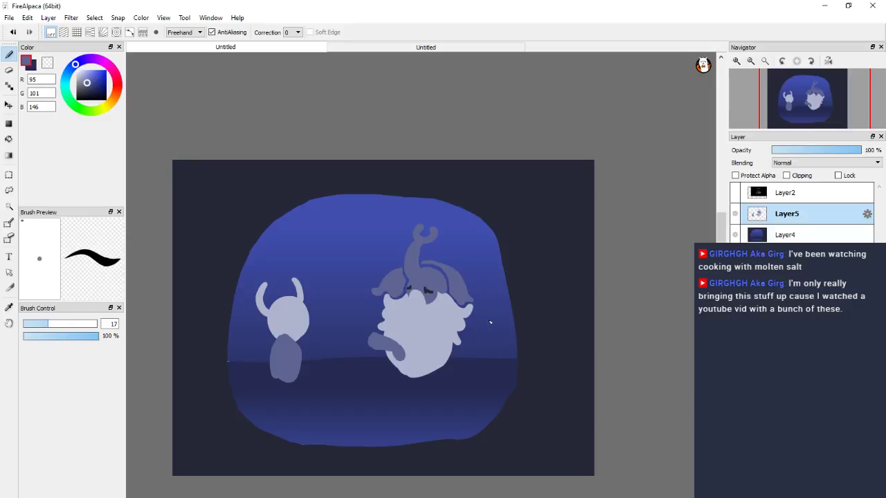
left_click_drag(487, 332, 469, 326)
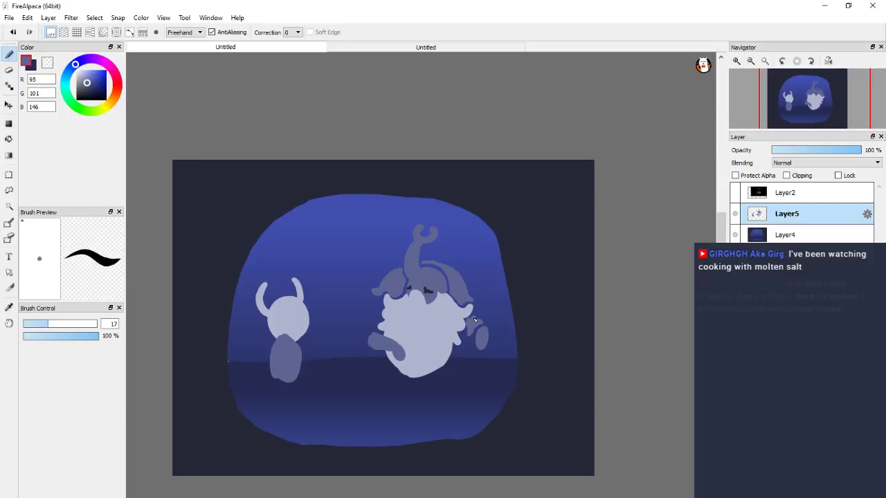
key("e")
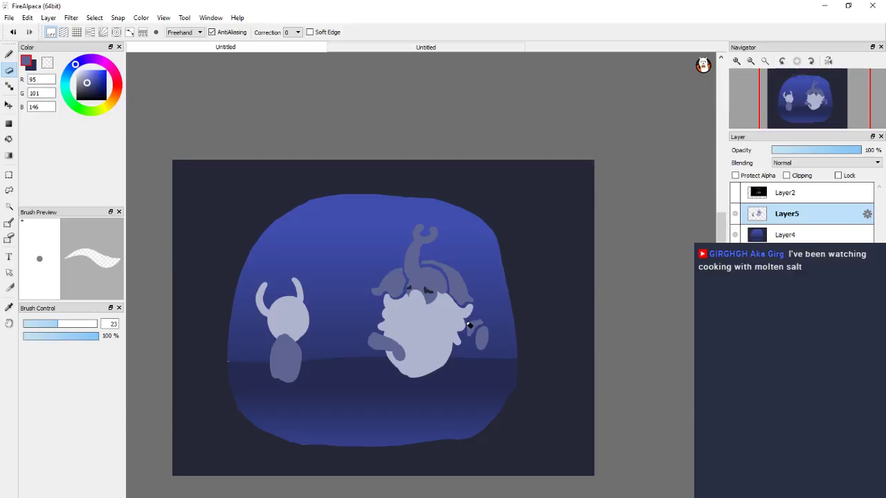
key("b")
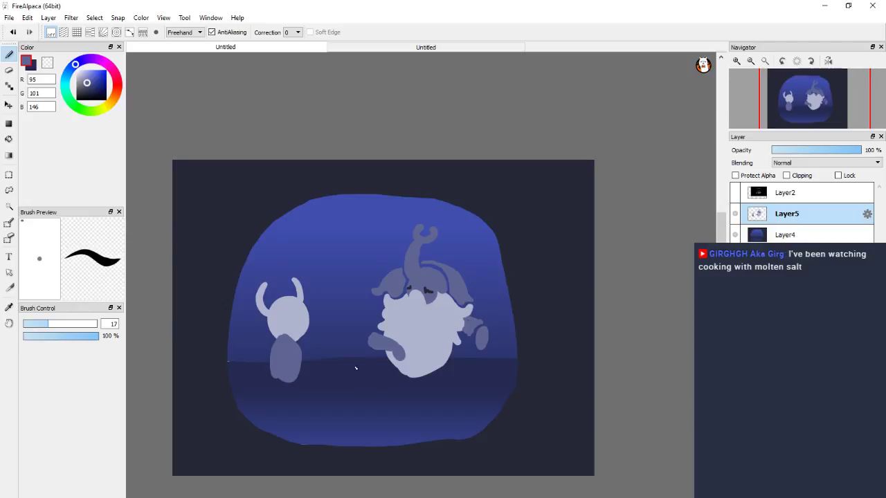
left_click(734, 193)
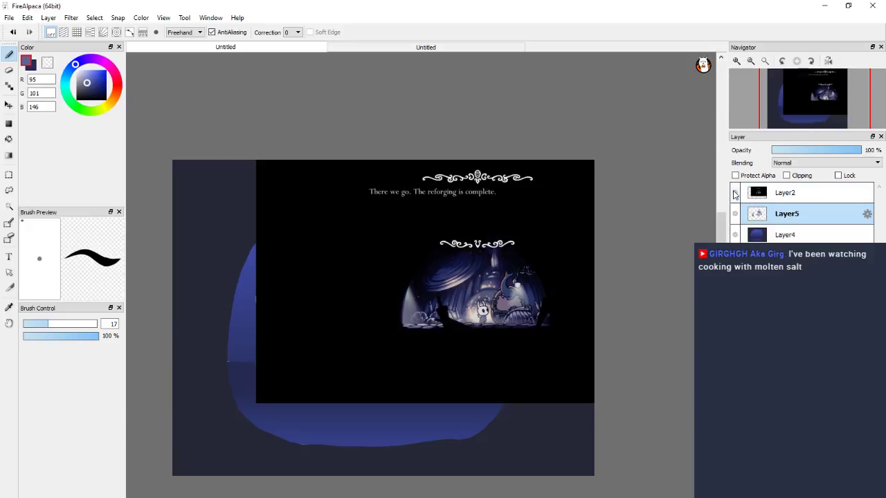
left_click(735, 193)
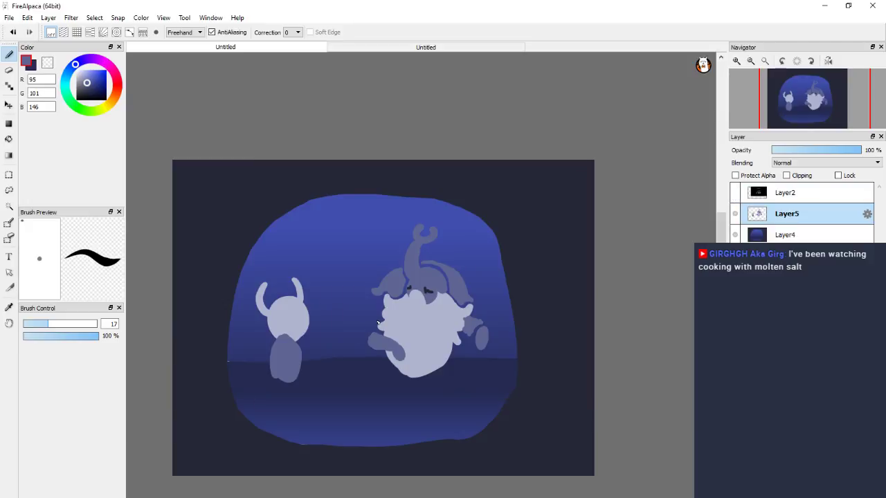
mouse_move(378, 322)
left_mouse_down()
mouse_move(367, 337)
mouse_move(377, 321)
left_mouse_up()
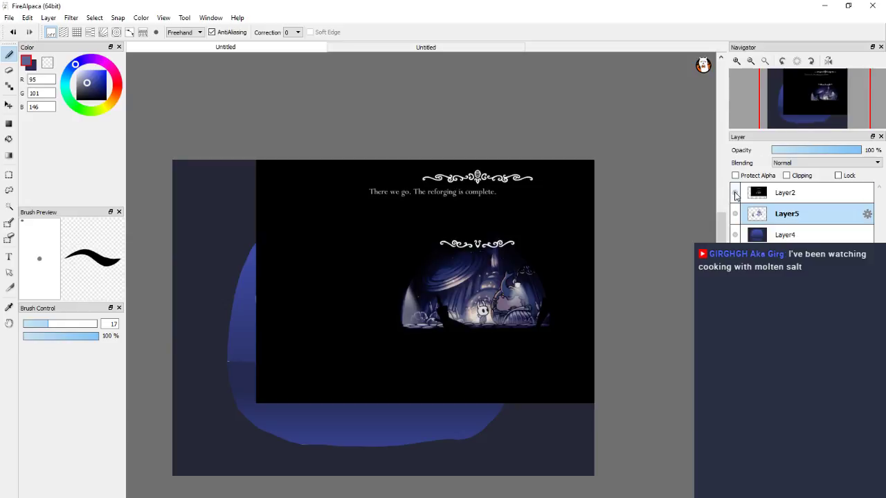
Move Layer1 above Layer5 so the older dark figure shows.
left_click(734, 192)
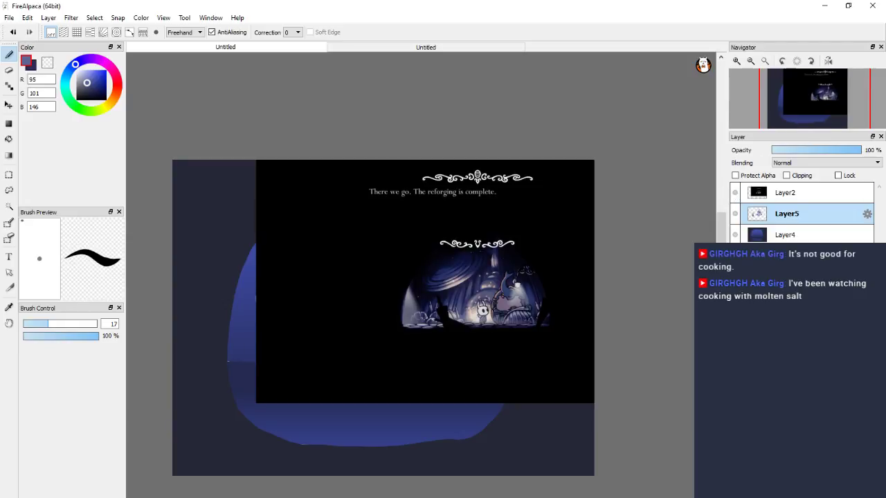
left_click(735, 192)
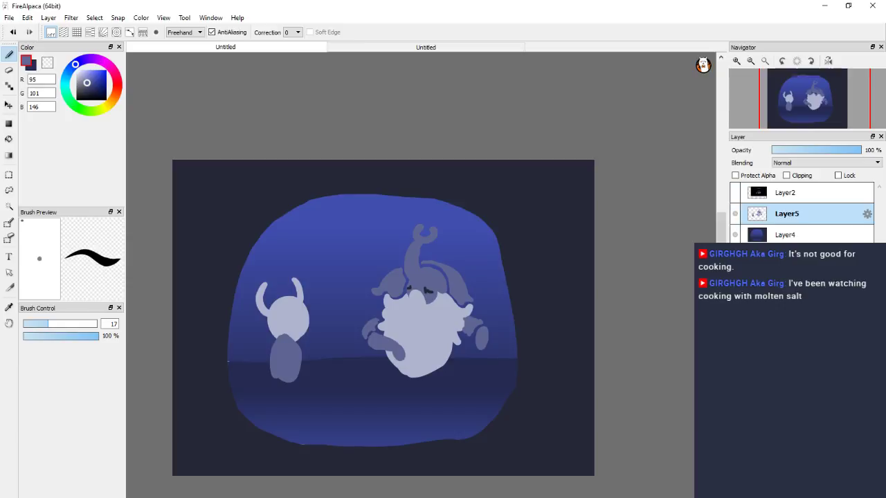
left_click_drag(800, 228, 798, 209)
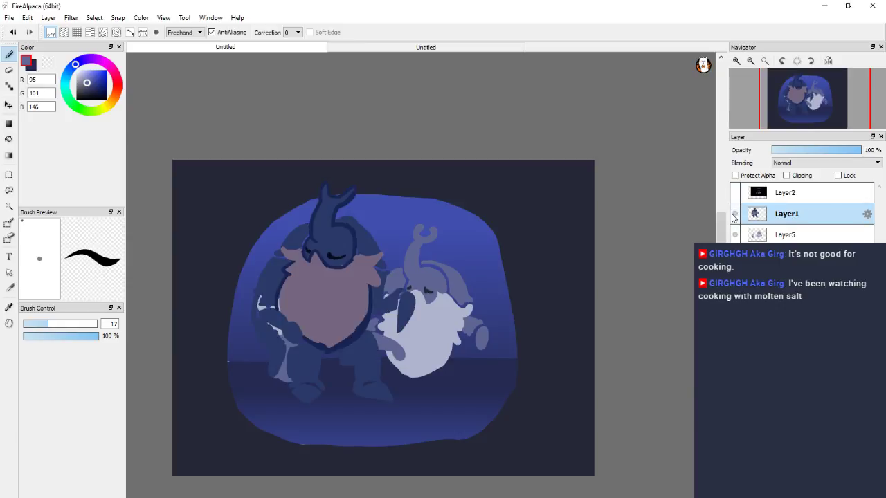
Hide Layer1's dark figure and make Layer5 the active layer.
left_click(734, 215)
left_click(734, 195)
left_click(735, 195)
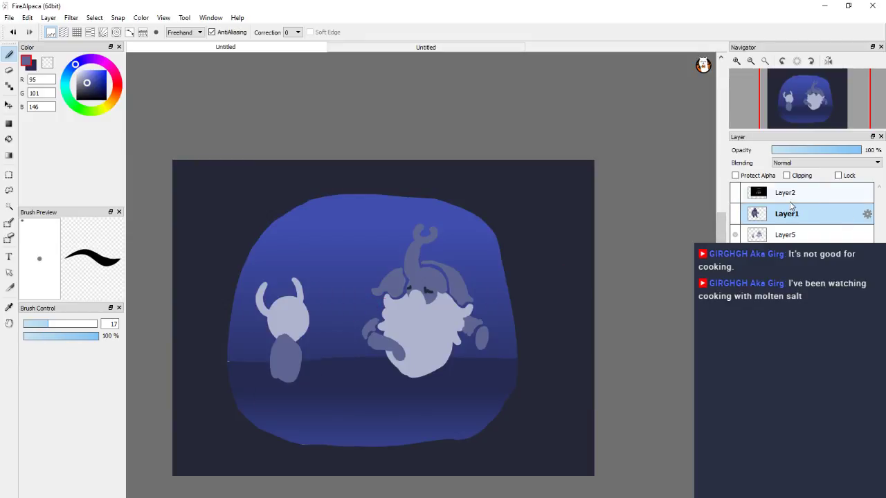
left_click(785, 237)
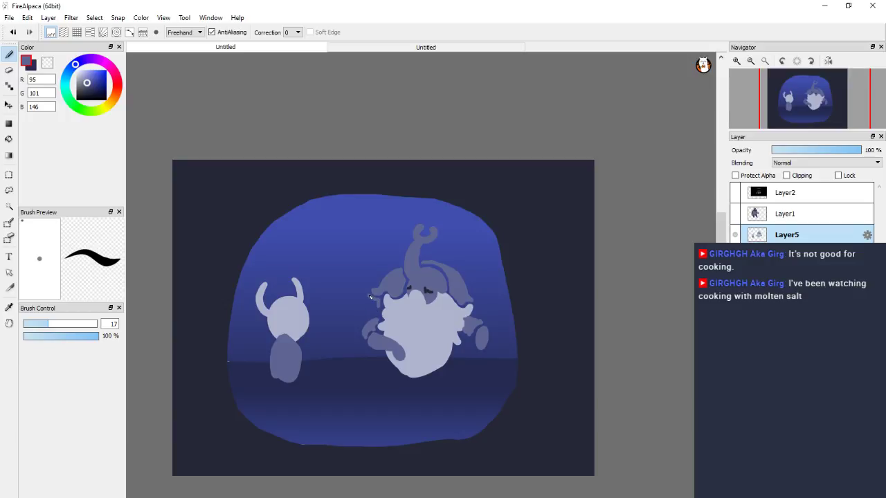
Extend the companion's left hair into long grey-blue strands reaching down toward the ground.
mouse_move(366, 298)
left_mouse_down()
mouse_move(371, 289)
mouse_move(378, 311)
mouse_move(361, 313)
left_mouse_up()
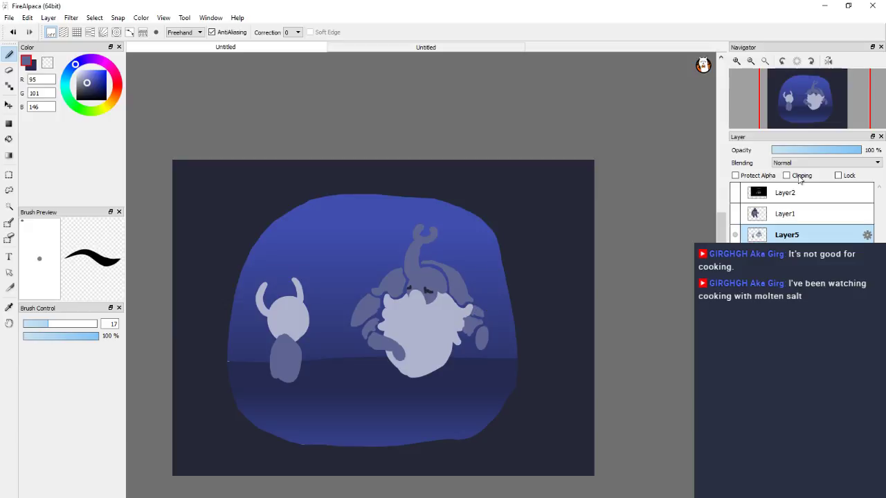
left_click(735, 193)
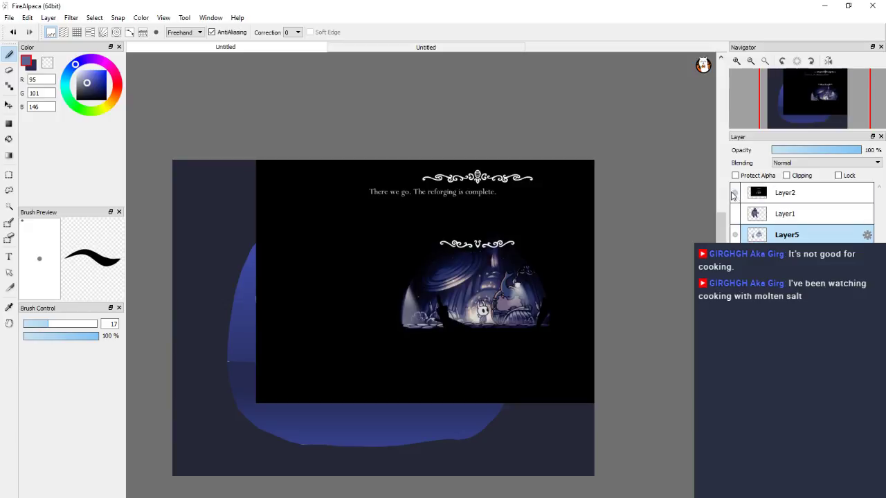
left_click(735, 193)
key("e")
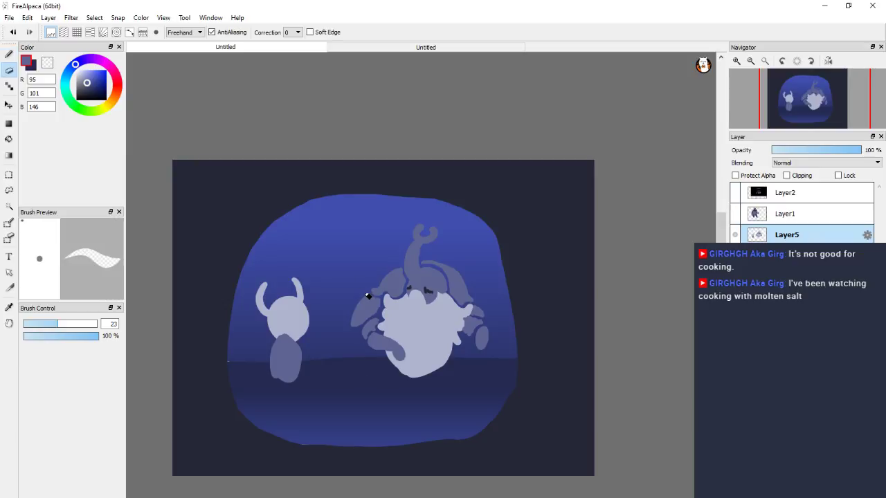
key("b")
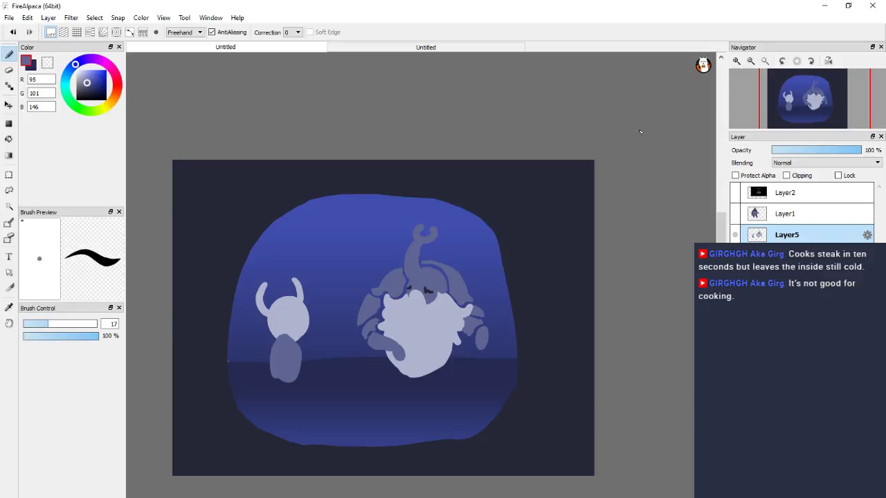
left_click(735, 193)
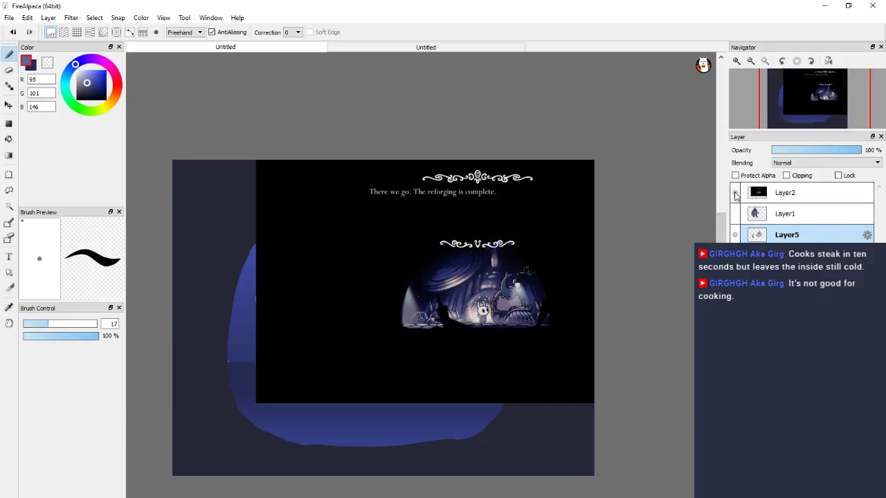
left_click(735, 193)
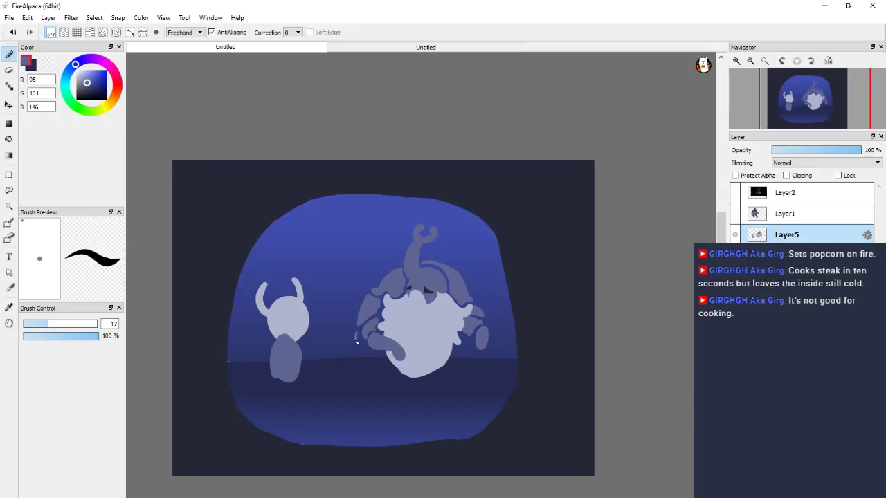
left_click_drag(357, 337, 368, 384)
mouse_move(359, 335)
left_mouse_down()
mouse_move(363, 357)
mouse_move(371, 355)
mouse_move(368, 387)
mouse_move(362, 351)
left_mouse_up()
left_click(735, 193)
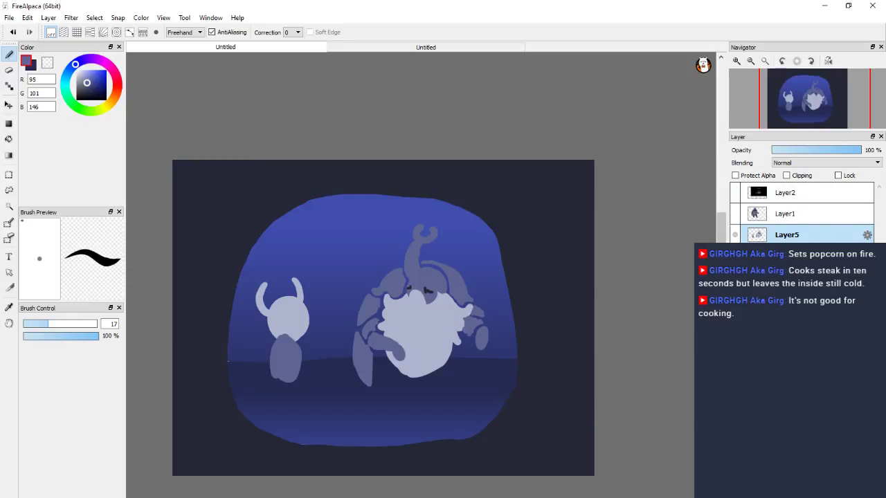
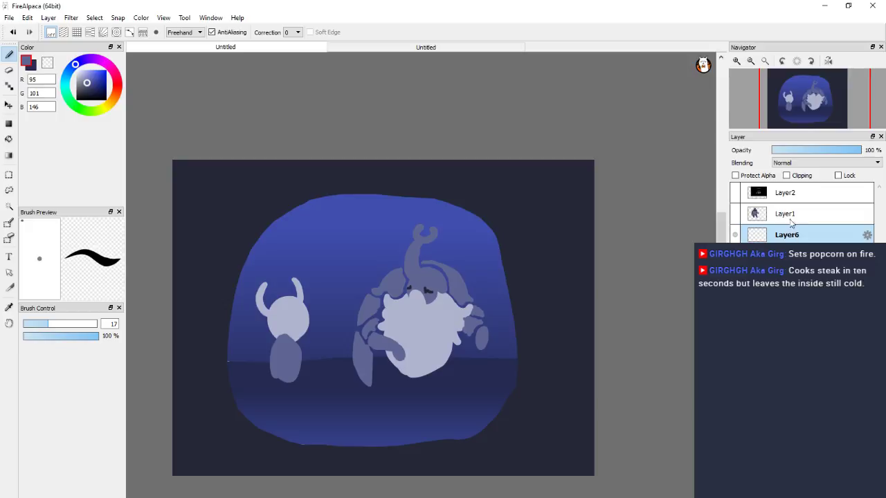
Move Layer6 above Layer1 and paint a dark navy mound over the large figure's lower belly.
left_click_drag(793, 237, 793, 215)
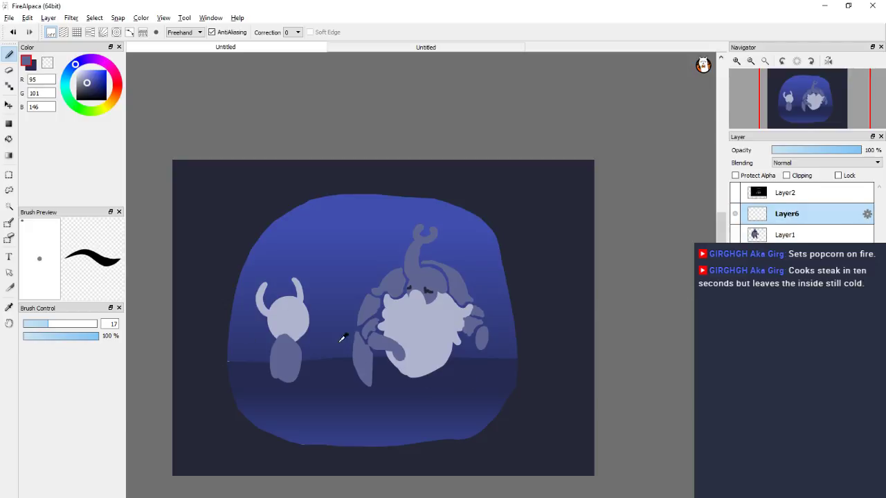
left_click(329, 358, "alt")
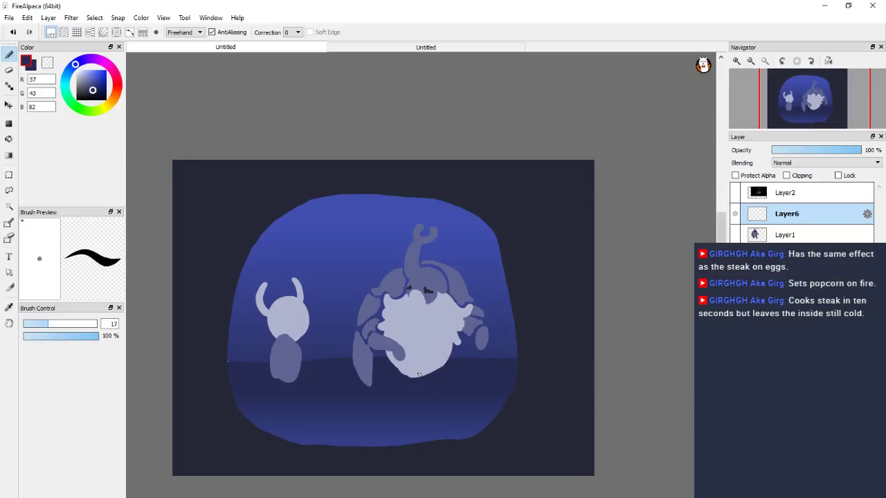
mouse_move(414, 367)
left_mouse_down()
mouse_move(484, 361)
mouse_move(443, 351)
left_mouse_up()
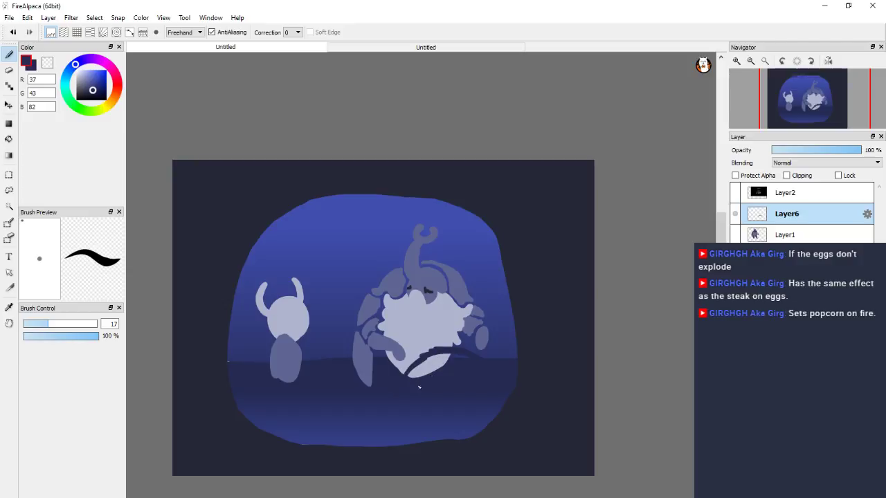
left_click_drag(408, 375, 423, 360)
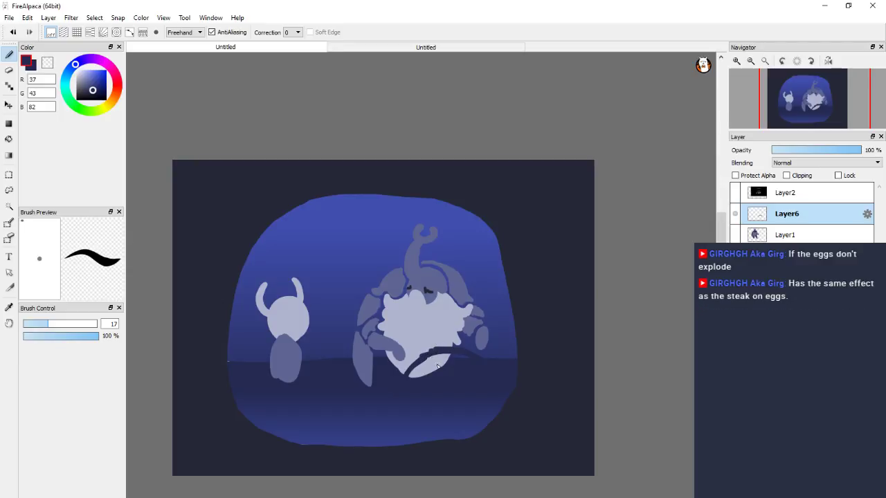
mouse_move(444, 349)
left_mouse_down()
mouse_move(401, 373)
mouse_move(443, 356)
mouse_move(449, 362)
mouse_move(412, 374)
mouse_move(451, 368)
left_mouse_up()
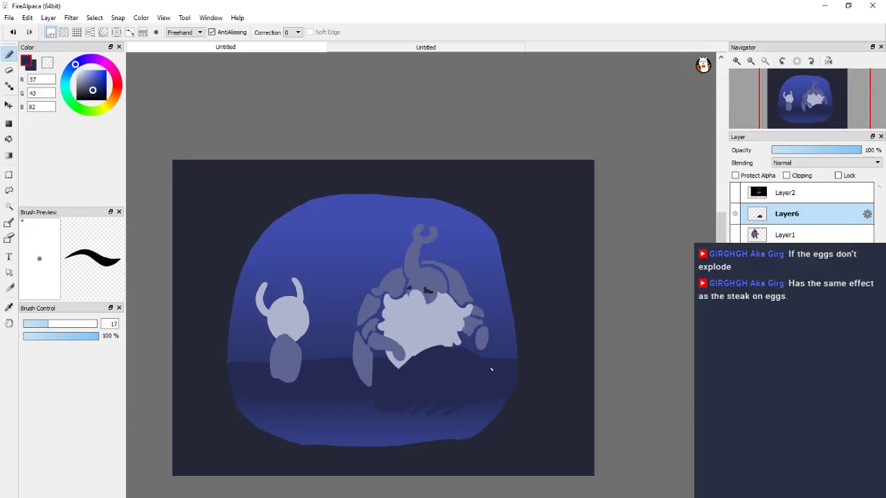
Try several blues before settling on a medium muted blue line on the mound's left end.
left_click(494, 244, "alt")
left_click(735, 193)
left_click(735, 193)
left_click_drag(397, 378, 390, 403)
key("ctrl+z")
left_click(426, 311, "alt")
left_click_drag(391, 386, 389, 409)
key("ctrl+z")
left_click_drag(81, 76, 82, 83)
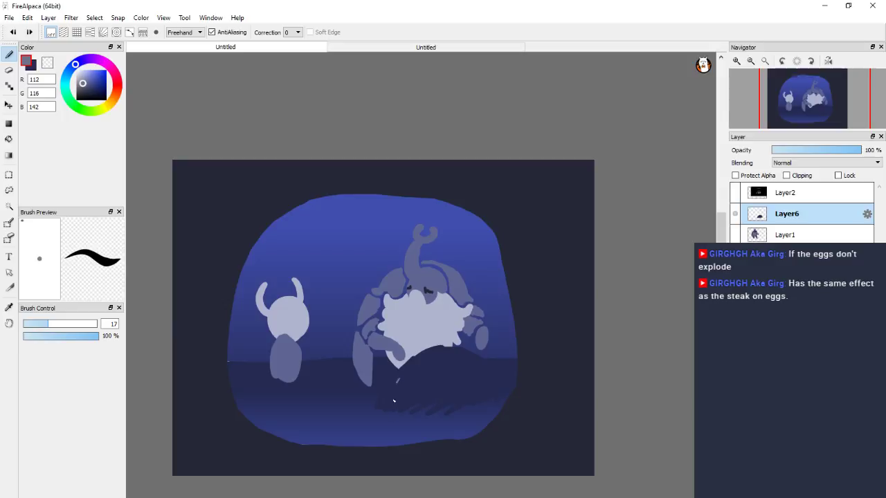
left_click_drag(399, 379, 392, 407)
left_click(418, 377, "alt")
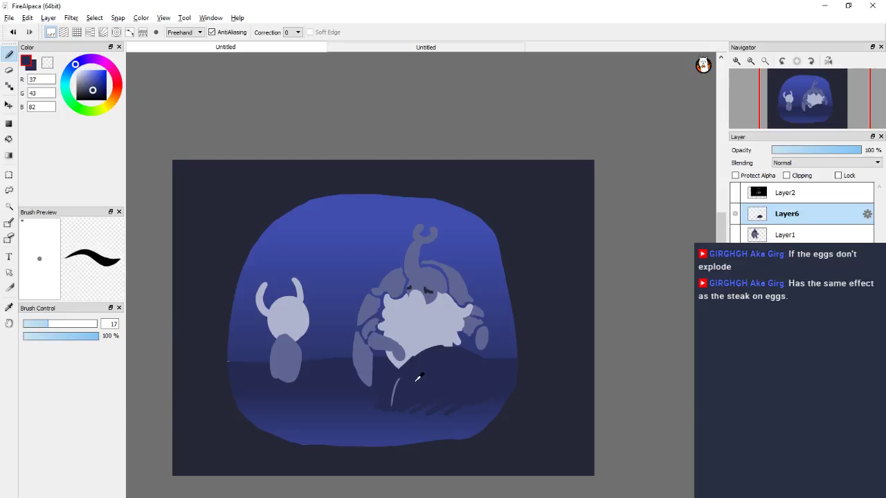
left_click(91, 85)
left_click_drag(401, 383, 392, 405)
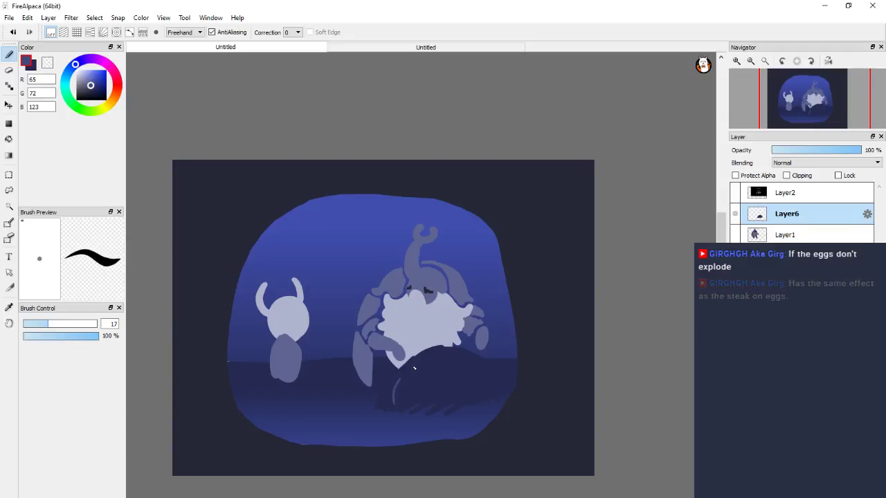
Paint thin vertical ridge lines across the dark mound, including two curved ridges on the right.
mouse_move(414, 366)
left_mouse_down()
mouse_move(416, 407)
mouse_move(437, 403)
left_mouse_up()
mouse_move(451, 359)
left_mouse_down()
mouse_move(456, 392)
mouse_move(477, 399)
left_mouse_up()
left_click_drag(484, 369, 493, 400)
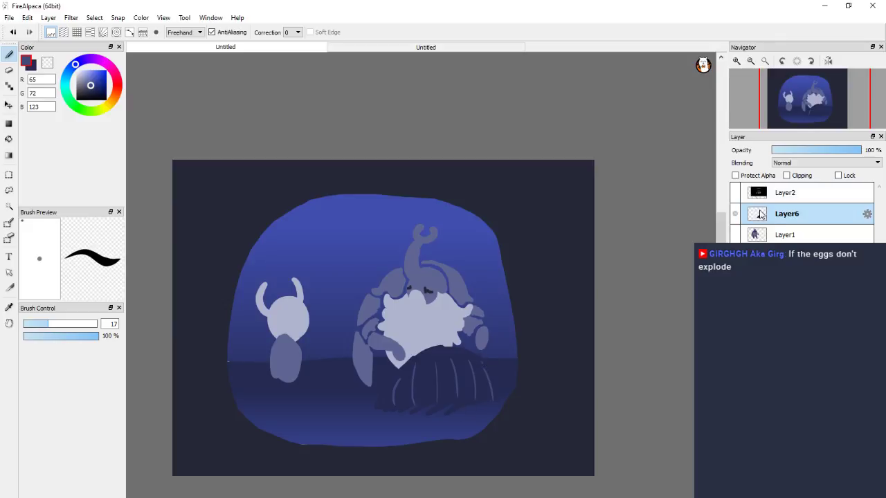
left_click(735, 192)
left_click(735, 193)
Outline and smooth the mound's top edge in light blue, then make Layer1 active.
mouse_move(446, 354)
left_mouse_down()
mouse_move(476, 354)
mouse_move(427, 356)
mouse_move(381, 402)
left_mouse_up()
left_click_drag(420, 357, 404, 371)
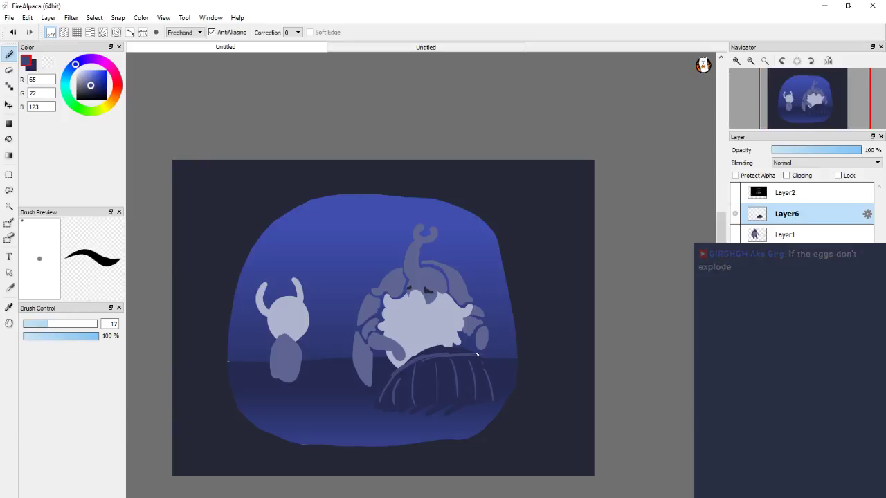
mouse_move(466, 352)
left_mouse_down()
mouse_move(425, 353)
mouse_move(392, 373)
mouse_move(375, 400)
left_mouse_up()
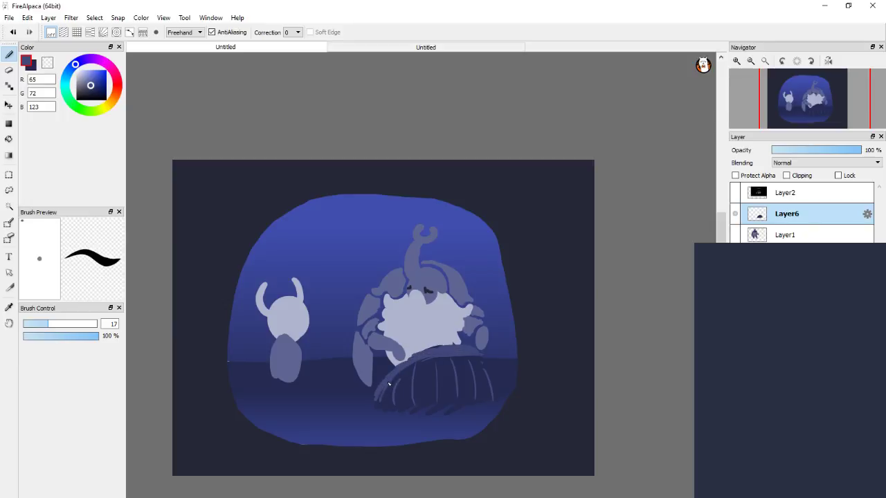
left_click(811, 235)
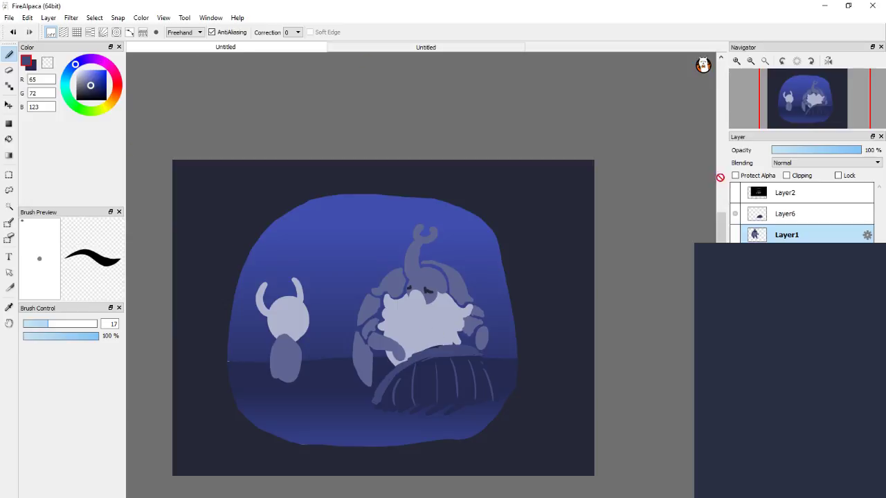
left_click(735, 193)
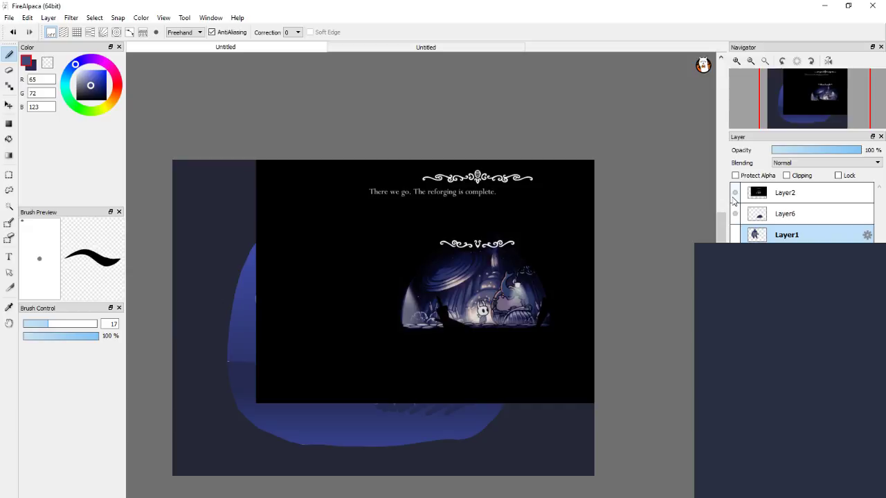
left_click(735, 193)
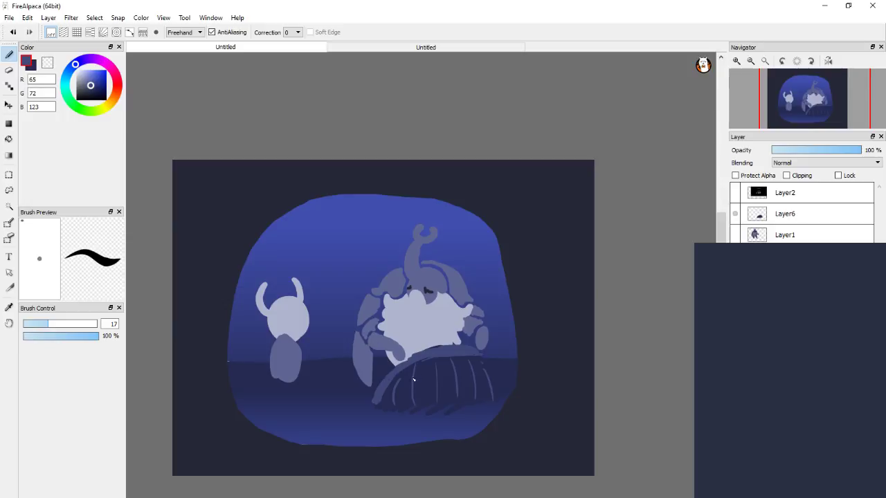
left_click(553, 316, "alt")
Add a small dark shape on the large figure and paint a dark eye on the knight.
mouse_move(392, 360)
left_mouse_down()
mouse_move(404, 348)
mouse_move(411, 356)
mouse_move(418, 329)
mouse_move(424, 354)
mouse_move(409, 335)
mouse_move(402, 351)
left_mouse_up()
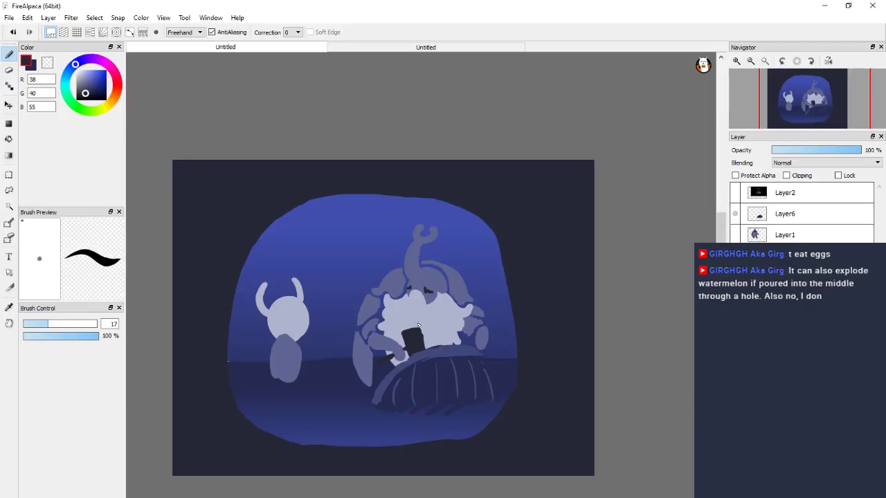
left_click(297, 309, "alt")
key("x")
left_click_drag(282, 319, 298, 322)
key("ctrl+z")
left_click_drag(298, 313, 303, 322)
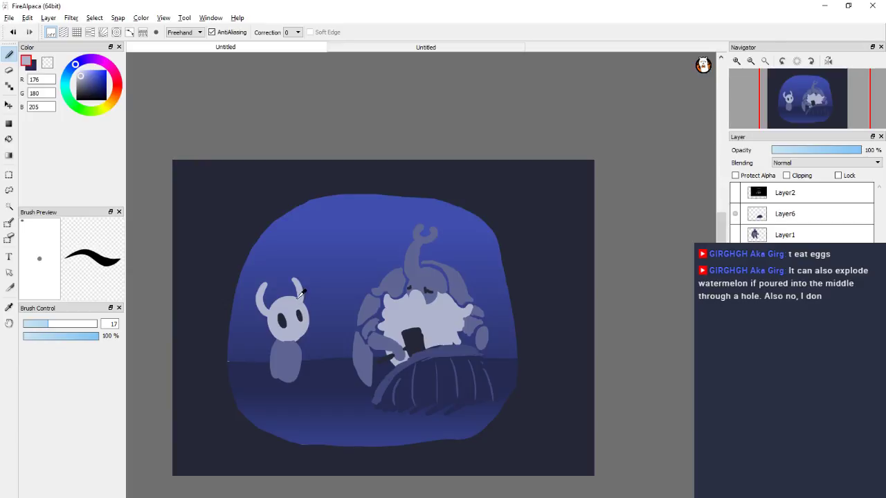
Erase the knight's right horn, tidy the head's lower-left edge, and paint a new right horn.
left_click(298, 293, "alt")
key("e")
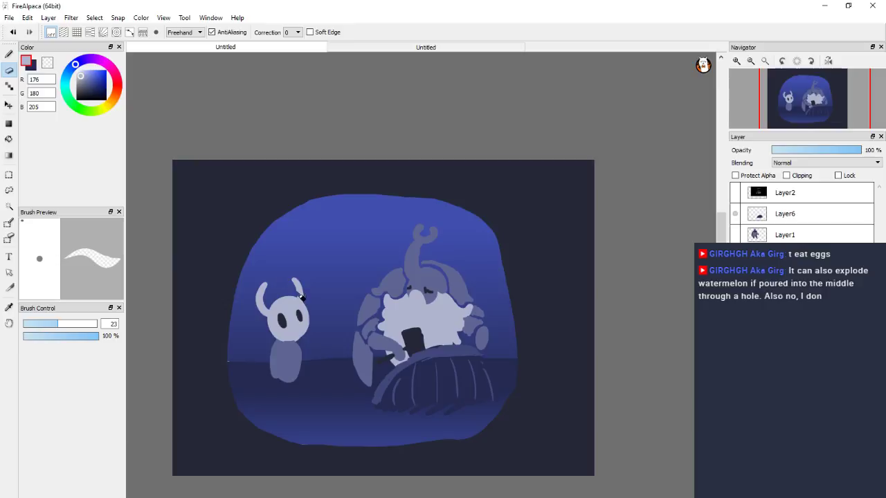
mouse_move(306, 292)
left_mouse_down()
mouse_move(293, 278)
mouse_move(306, 343)
left_mouse_up()
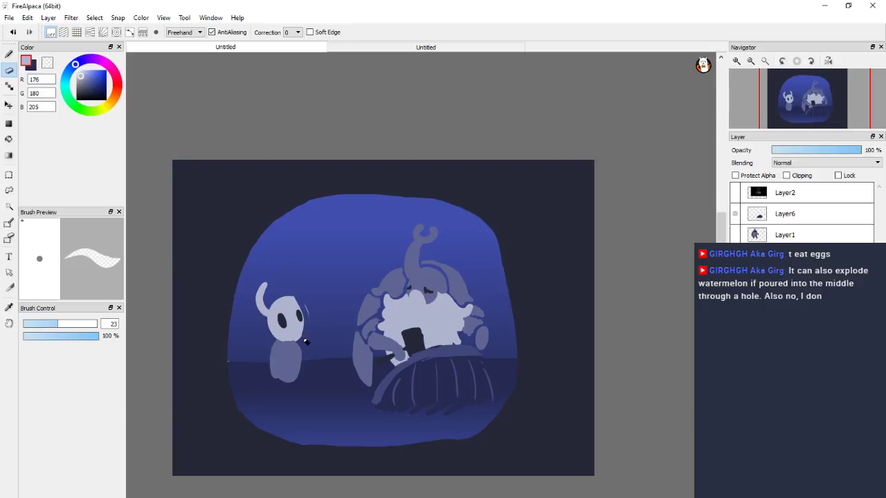
key("b")
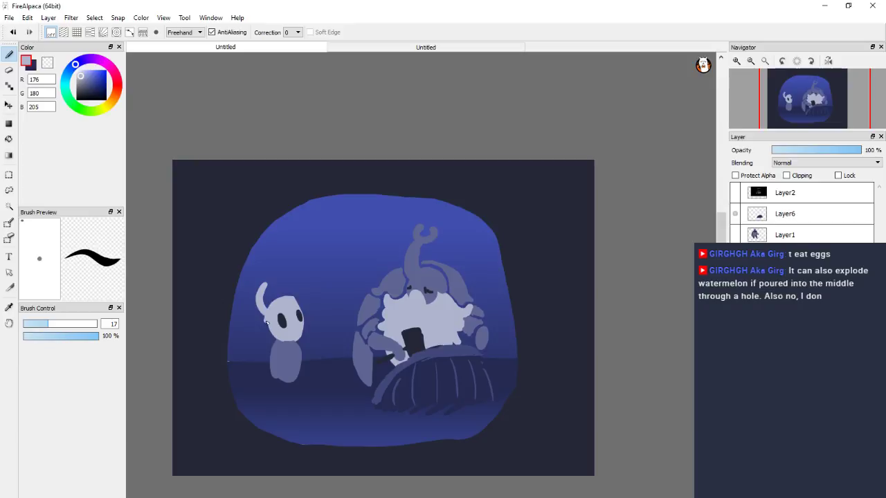
mouse_move(266, 323)
left_mouse_down()
mouse_move(285, 342)
mouse_move(303, 334)
left_mouse_up()
mouse_move(289, 284)
left_mouse_down()
mouse_move(307, 322)
mouse_move(299, 340)
left_mouse_up()
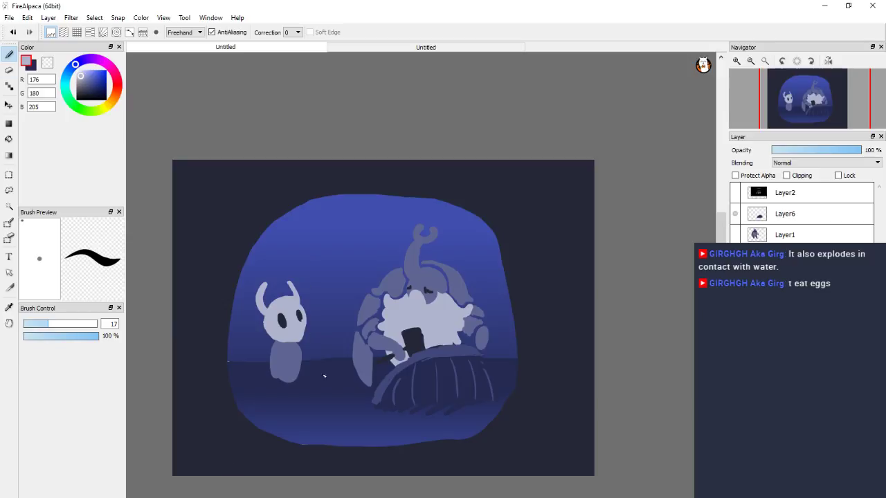
Shade the knight's cloak edge in muted blue, then paint near-black diagonal stripes and legs.
left_click(289, 351, "alt")
mouse_move(270, 350)
left_mouse_down()
mouse_move(284, 377)
mouse_move(304, 384)
mouse_move(303, 360)
left_mouse_up()
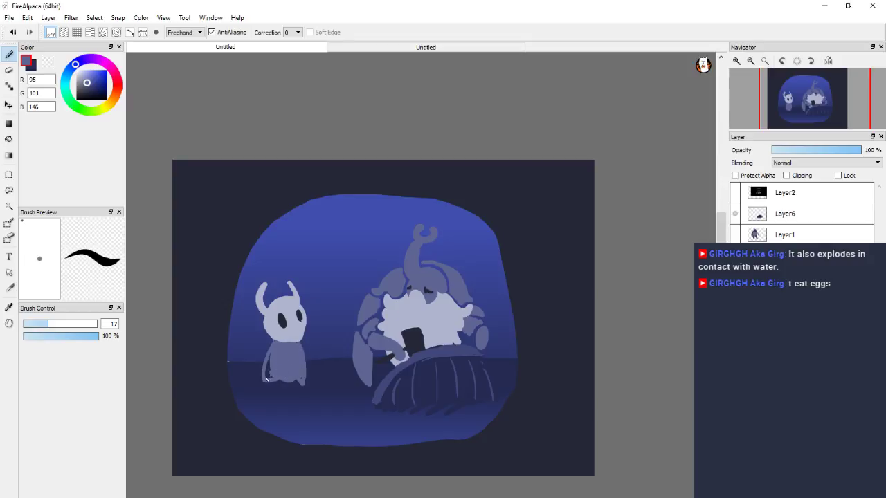
left_click(403, 383, "alt")
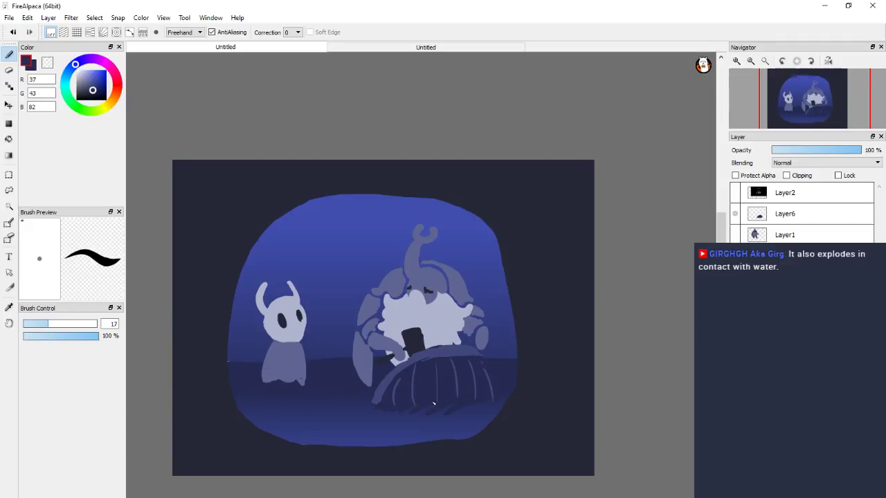
left_click(333, 367, "alt")
mouse_move(281, 343)
left_mouse_down()
mouse_move(268, 350)
mouse_move(262, 379)
mouse_move(295, 380)
mouse_move(306, 366)
mouse_move(282, 381)
left_mouse_up()
left_click_drag(291, 374, 287, 378)
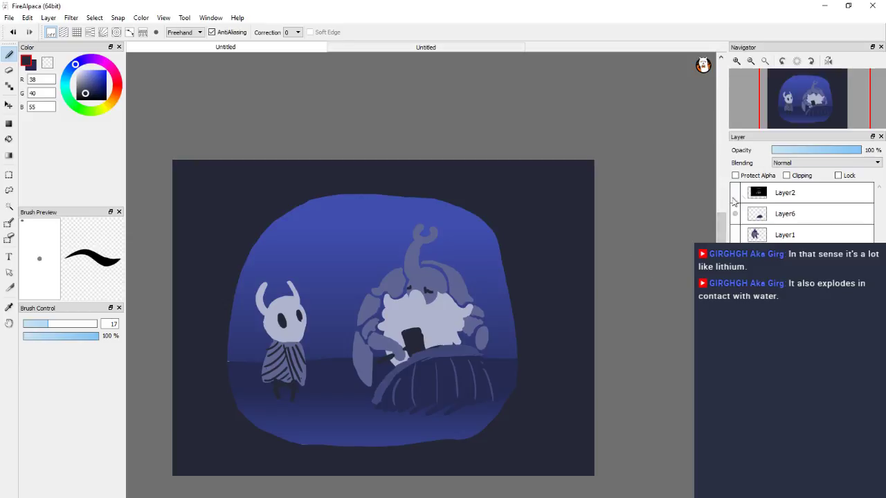
key("ctrl+v")
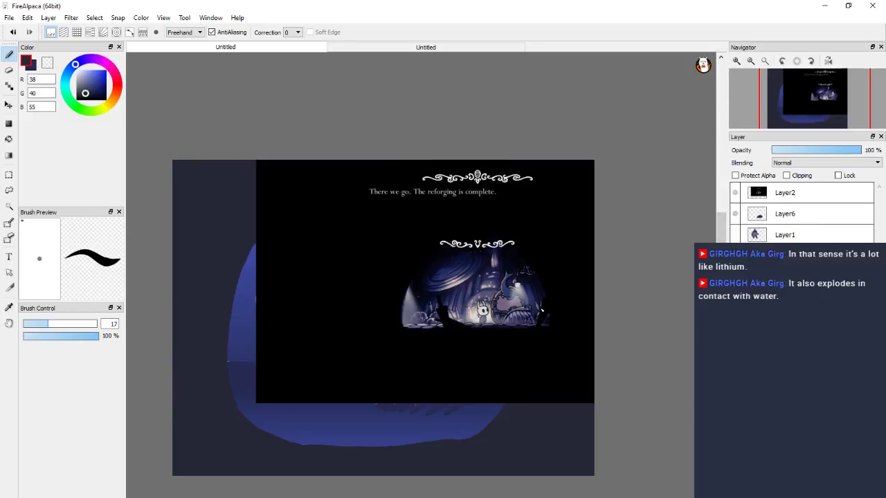
scroll(519, 315, "up", 3)
scroll(526, 312, "down", 1)
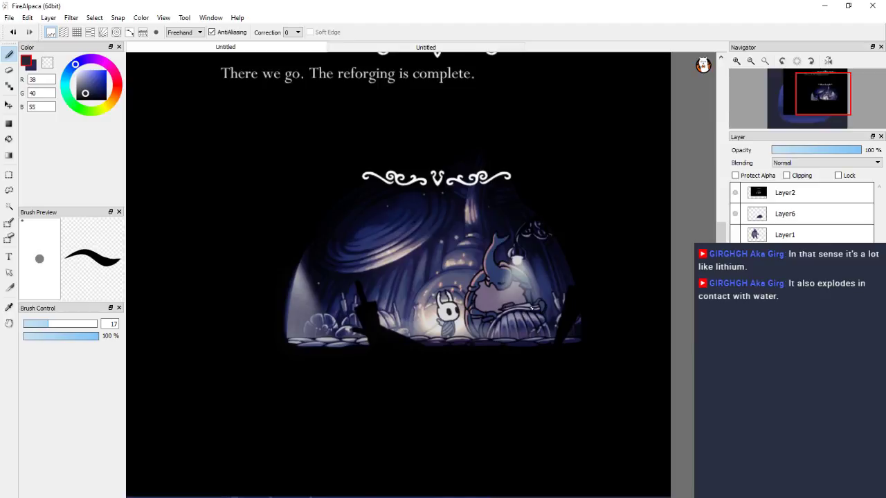
scroll(536, 301, "up", 3)
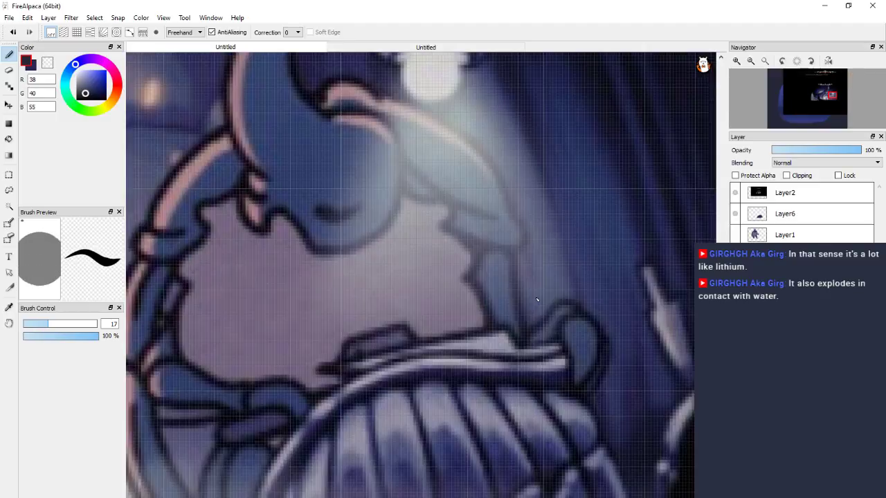
scroll(534, 299, "down", 2)
scroll(533, 296, "down", 2)
scroll(533, 296, "up", 3)
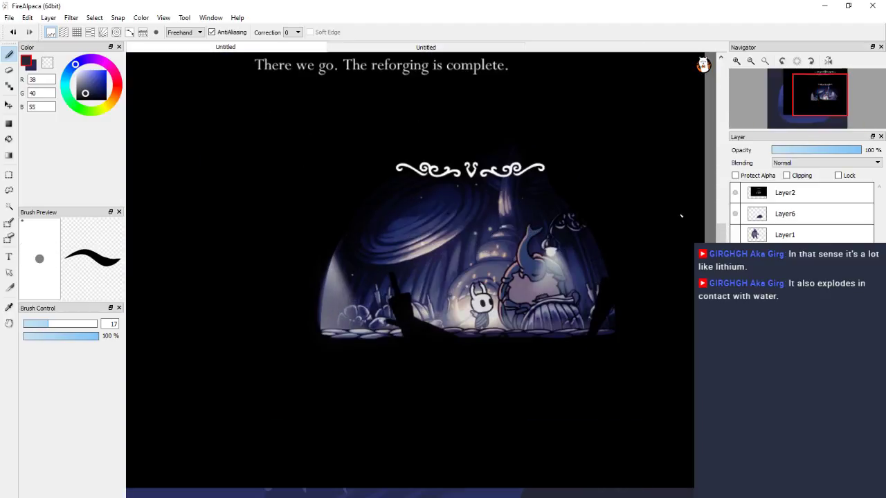
left_click(735, 192)
scroll(522, 269, "down", 3)
scroll(522, 270, "down", 1)
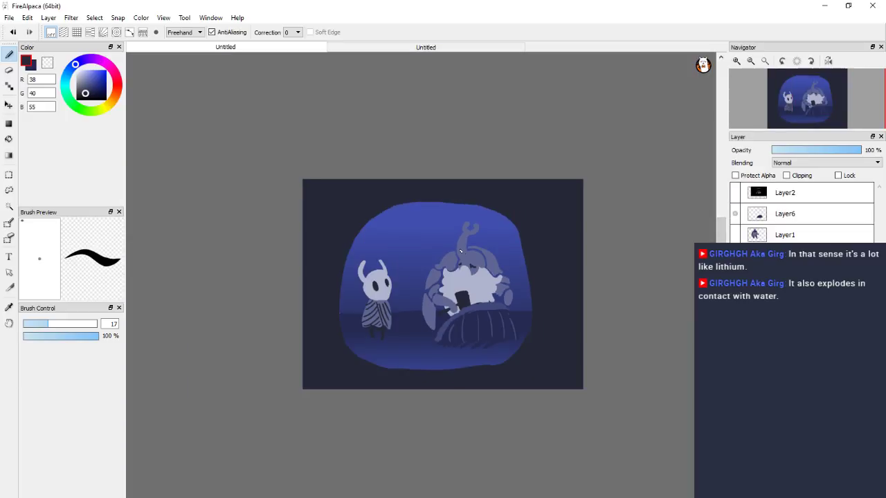
scroll(425, 267, "up", 1)
scroll(387, 256, "up", 1)
scroll(357, 240, "up", 1)
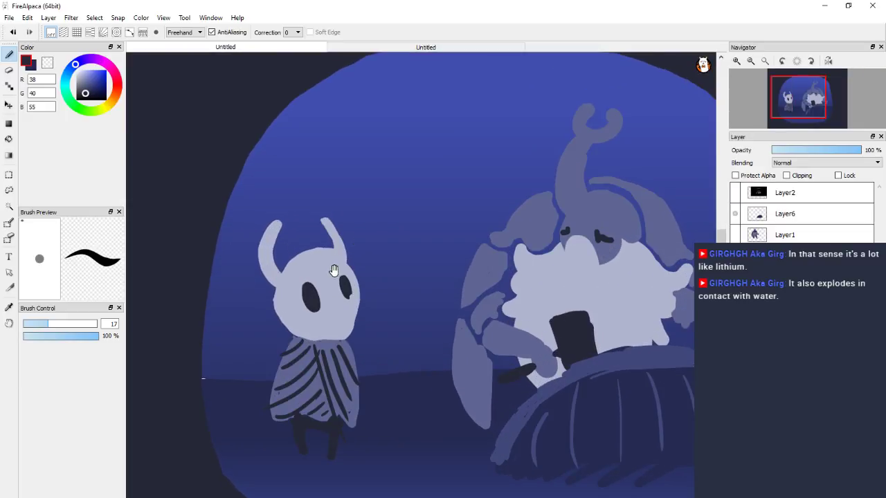
Erase the knight's mask head, eyes and horn tops.
left_click_drag(401, 266, 430, 207)
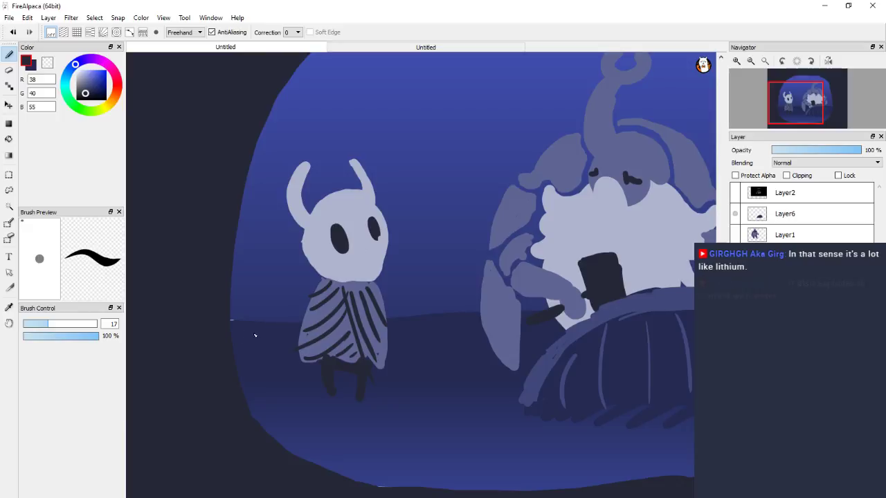
left_click(353, 217, "alt")
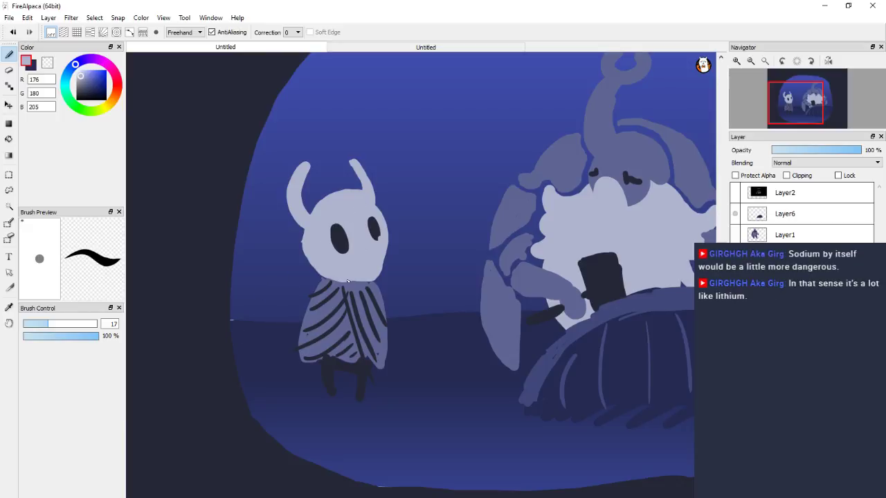
key("e")
mouse_move(352, 164)
left_mouse_down()
mouse_move(293, 168)
mouse_move(256, 216)
left_mouse_up()
mouse_move(266, 225)
left_mouse_down()
mouse_move(271, 243)
mouse_move(299, 260)
mouse_move(293, 271)
mouse_move(300, 281)
mouse_move(374, 283)
left_mouse_up()
key("b")
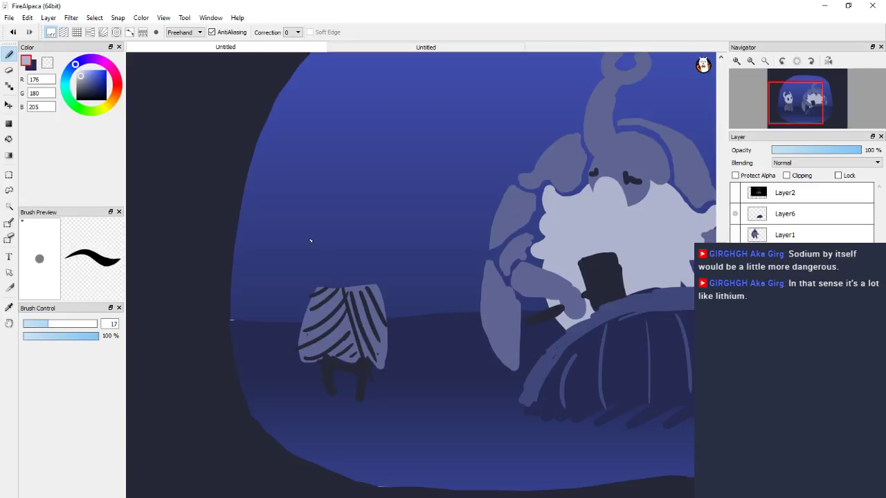
Paint a new arched lavender head, trying a dark oval eye that gets undone.
mouse_move(335, 202)
left_mouse_down()
mouse_move(311, 209)
mouse_move(341, 195)
mouse_move(301, 220)
mouse_move(306, 267)
left_mouse_up()
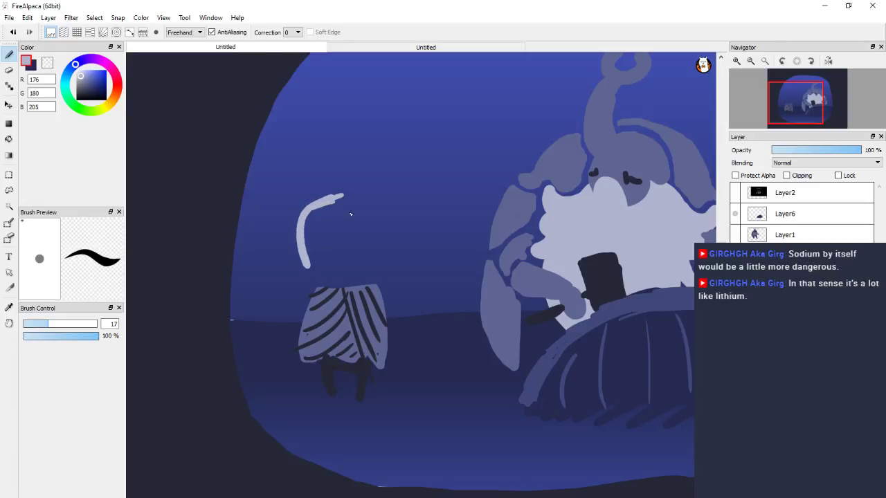
mouse_move(337, 197)
left_mouse_down()
mouse_move(369, 193)
mouse_move(384, 207)
mouse_move(393, 252)
mouse_move(379, 268)
mouse_move(346, 274)
mouse_move(305, 265)
mouse_move(309, 210)
mouse_move(373, 199)
mouse_move(387, 245)
mouse_move(360, 269)
mouse_move(319, 268)
mouse_move(311, 235)
mouse_move(342, 201)
mouse_move(378, 218)
mouse_move(381, 249)
mouse_move(342, 263)
mouse_move(320, 249)
mouse_move(339, 205)
mouse_move(376, 234)
mouse_move(374, 248)
mouse_move(319, 247)
left_mouse_up()
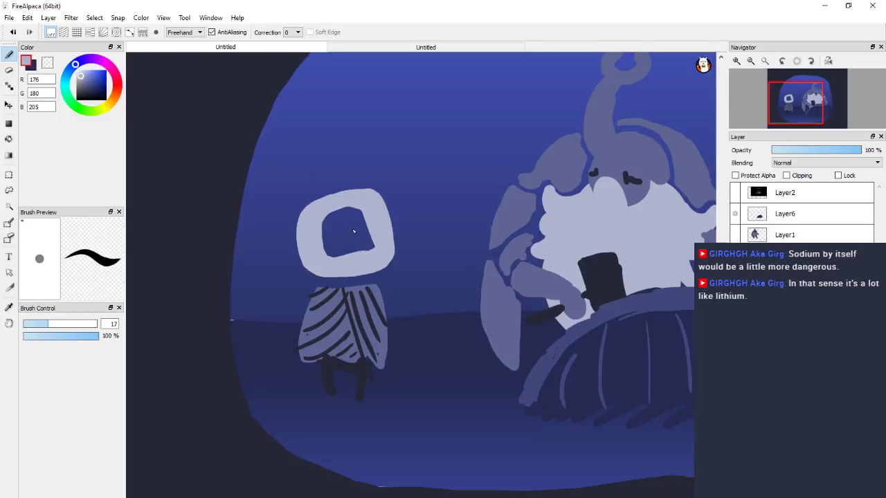
mouse_move(377, 233)
left_mouse_down()
mouse_move(340, 209)
mouse_move(319, 220)
mouse_move(366, 228)
mouse_move(318, 241)
mouse_move(364, 247)
mouse_move(320, 256)
left_mouse_up()
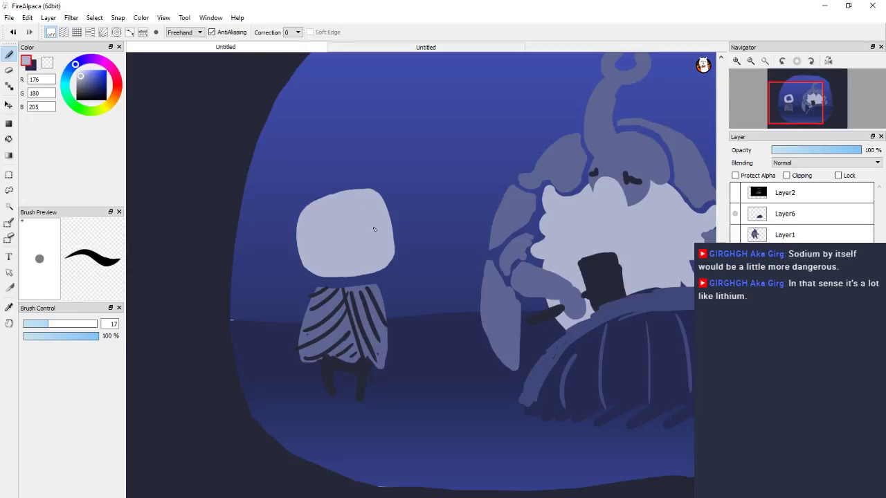
left_click(377, 291, "alt")
mouse_move(349, 241)
left_mouse_down()
mouse_move(346, 222)
mouse_move(345, 246)
mouse_move(355, 247)
mouse_move(346, 221)
mouse_move(382, 247)
mouse_move(377, 213)
left_mouse_up()
key("ctrl+z")
key("ctrl+z")
key("ctrl+z")
key("ctrl+z")
key("ctrl+z")
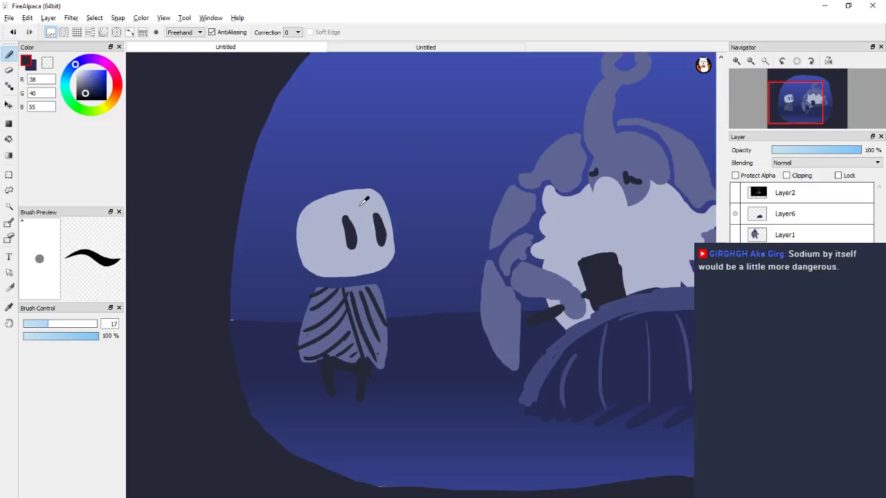
Draw shorter curved left and right horns on the new head in the light head colour.
left_click(363, 197, "alt")
left_click_drag(329, 151, 307, 206)
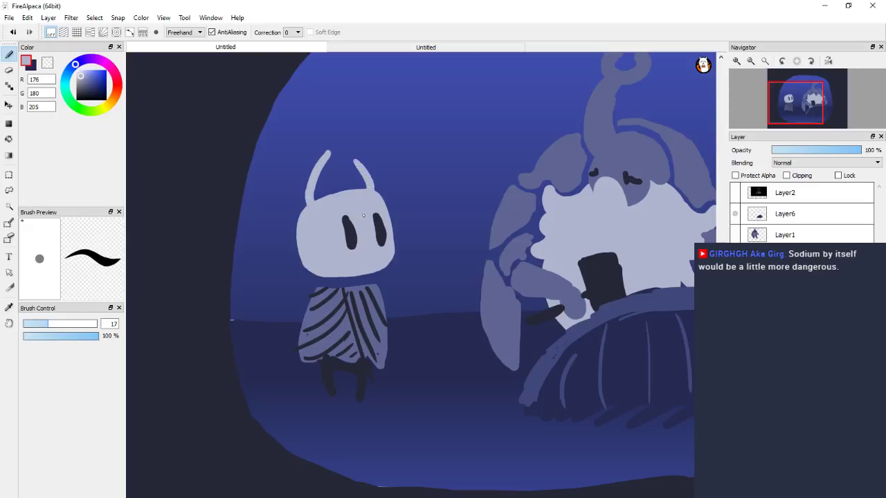
key("ctrl+z")
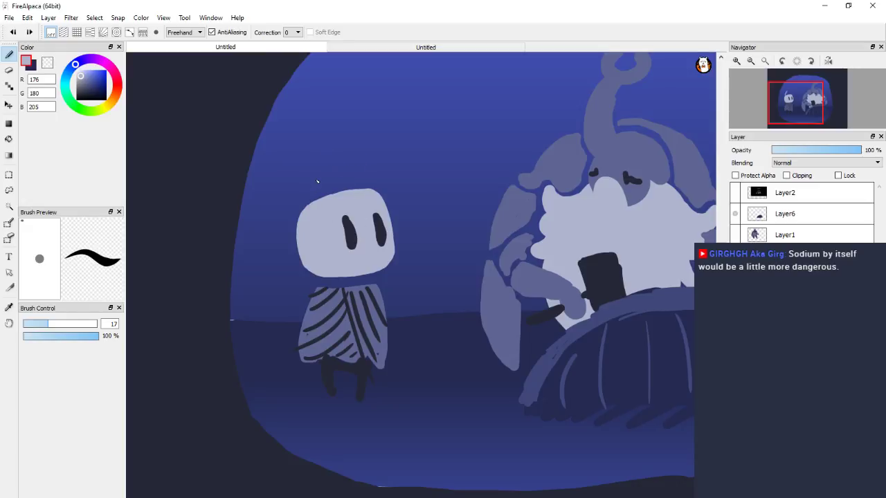
mouse_move(310, 171)
left_mouse_down()
mouse_move(297, 196)
mouse_move(304, 208)
left_mouse_up()
left_click_drag(372, 169, 378, 190)
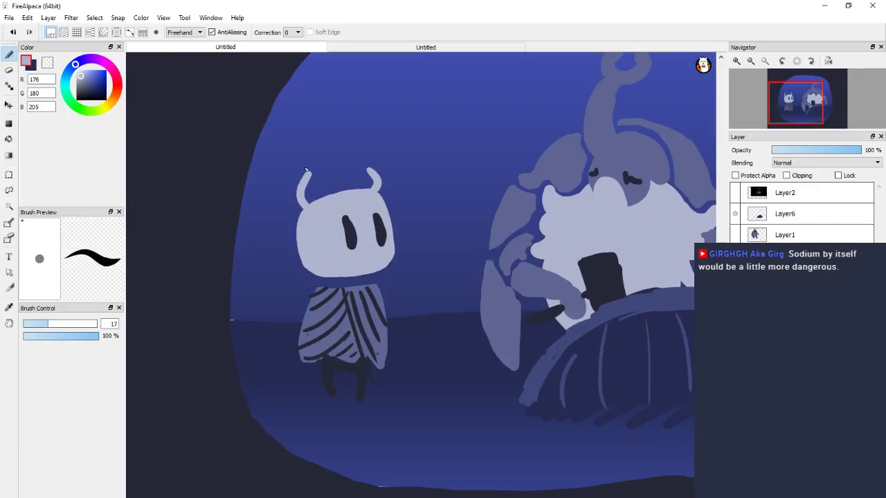
mouse_move(306, 163)
left_mouse_down()
mouse_move(296, 181)
mouse_move(301, 209)
left_mouse_up()
left_click_drag(369, 158, 380, 196)
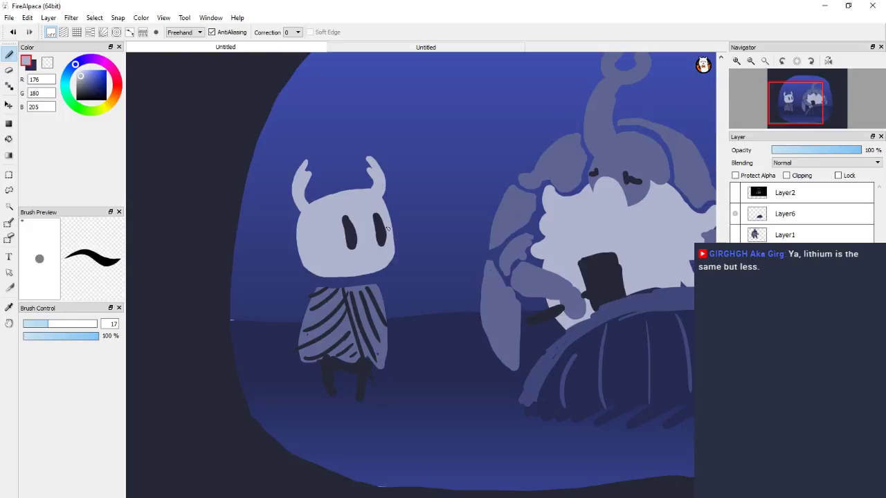
Sample the dark eye colour and reframe the view to show both characters.
mouse_move(366, 251)
left_mouse_down()
mouse_move(302, 183)
mouse_move(332, 275)
left_mouse_up()
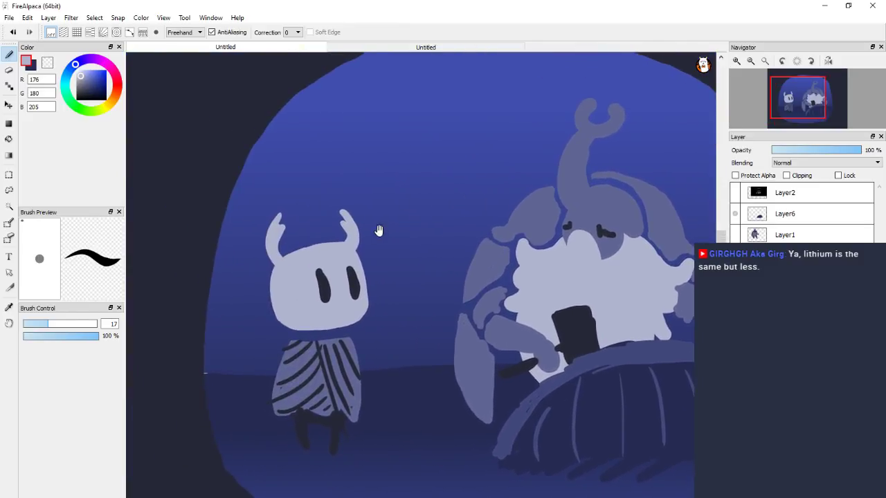
left_click(332, 275, "alt")
left_click_drag(413, 251, 323, 239)
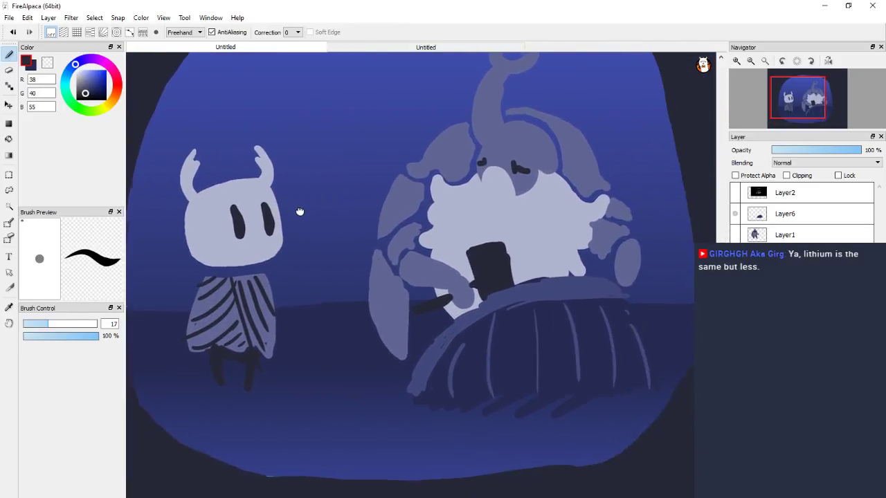
left_click_drag(296, 312, 363, 262)
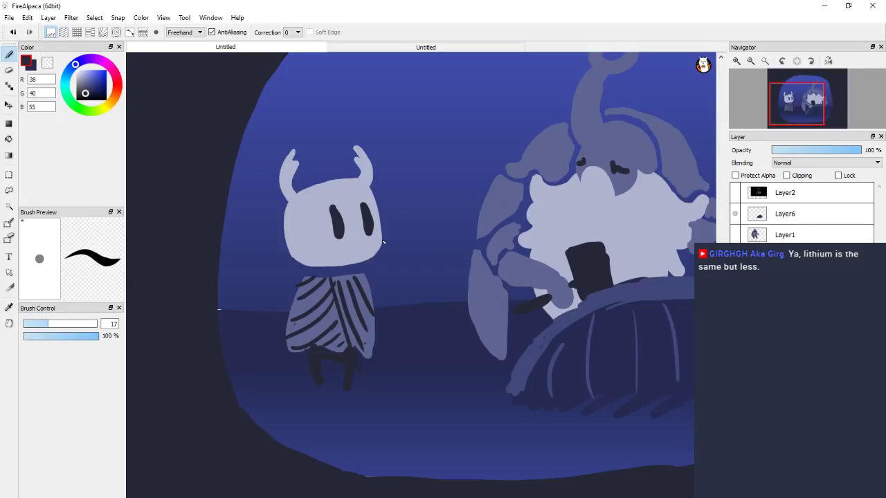
left_click_drag(383, 241, 393, 244)
scroll(369, 239, "up", 1)
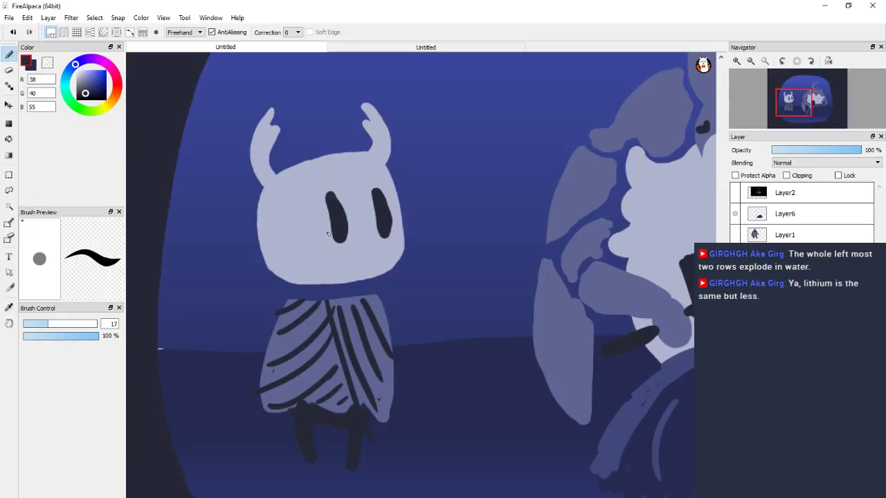
scroll(310, 208, "down", 4)
scroll(369, 211, "up", 3)
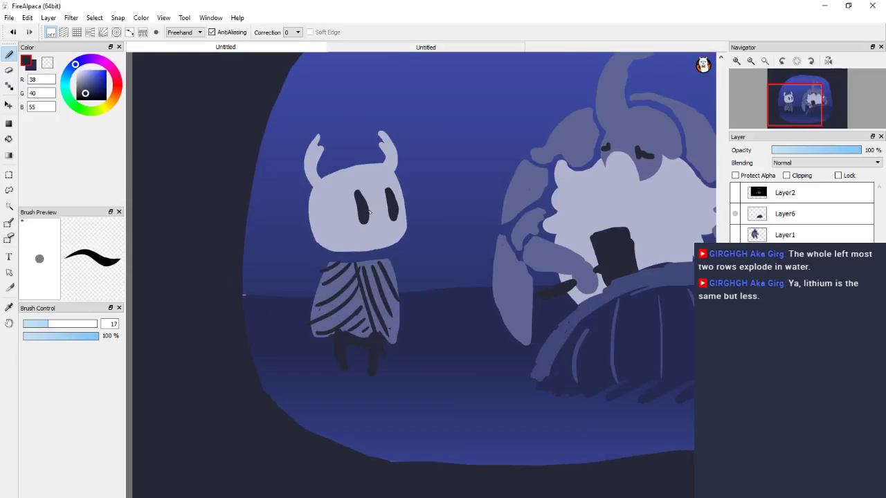
scroll(373, 208, "up", 3)
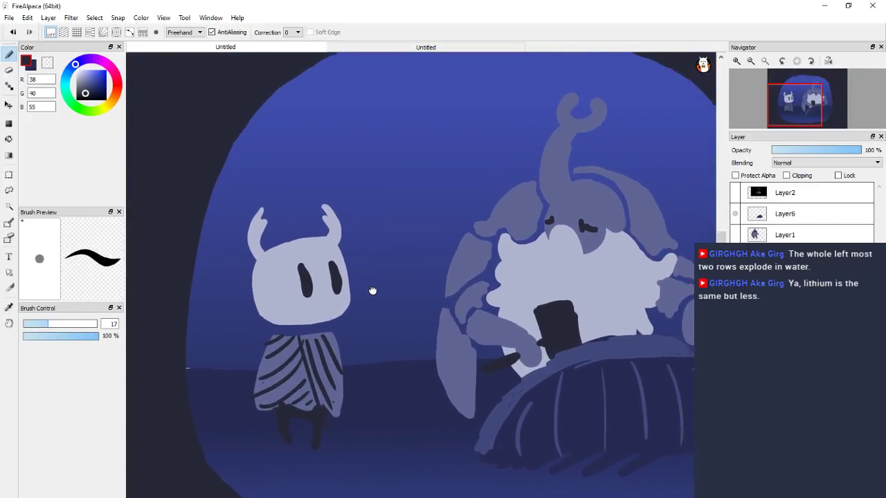
scroll(387, 277, "up", 2)
scroll(402, 258, "down", 1)
scroll(415, 249, "down", 2)
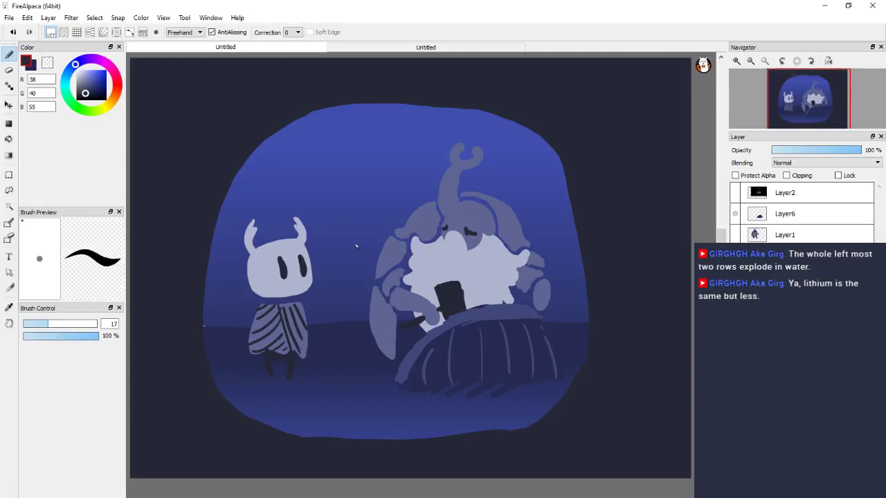
mouse_move(326, 123)
left_mouse_down()
mouse_move(335, 141)
mouse_move(294, 171)
left_mouse_up()
left_click_drag(353, 155, 367, 183)
mouse_move(299, 174)
left_mouse_down()
mouse_move(318, 202)
mouse_move(329, 197)
left_mouse_up()
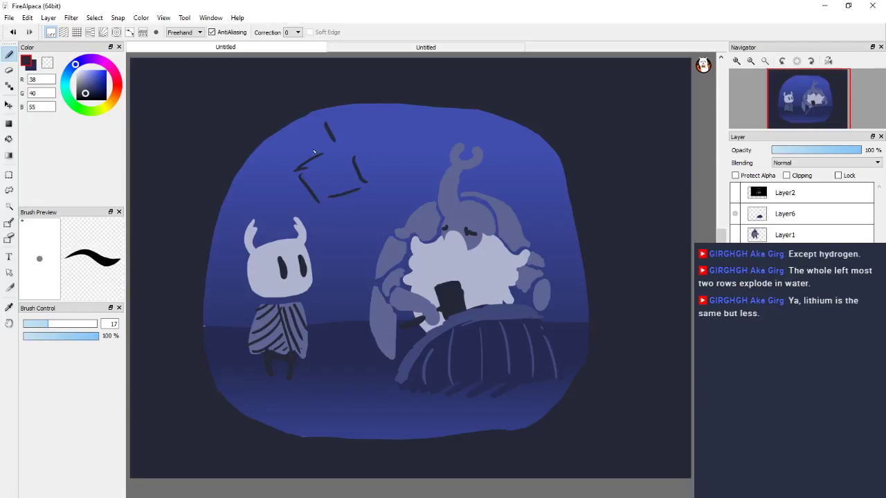
left_click_drag(277, 145, 284, 150)
key("ctrl+z")
key("ctrl+z")
key("ctrl+z")
key("ctrl+z")
key("ctrl+z")
key("ctrl+z")
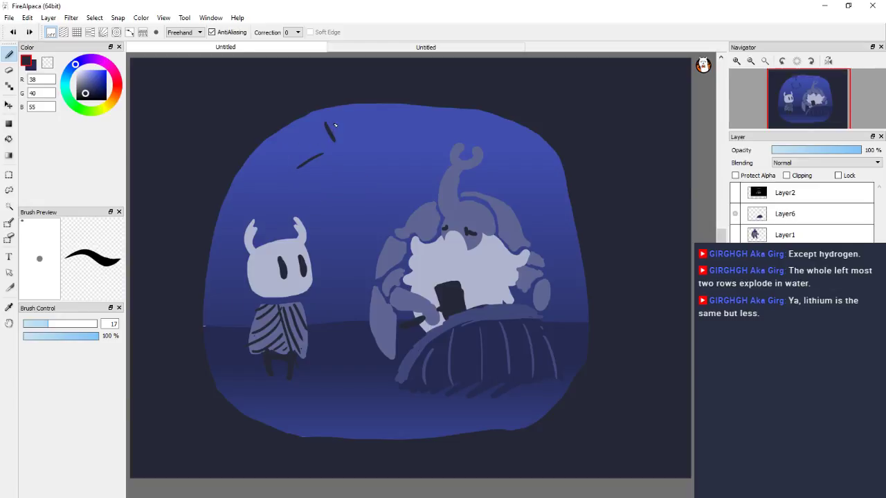
key("ctrl+z")
key("ctrl+z")
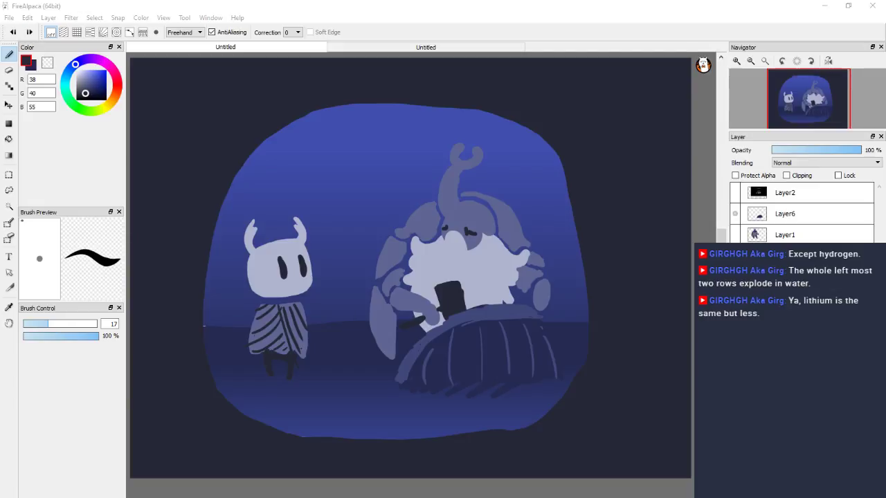
left_click(471, 46)
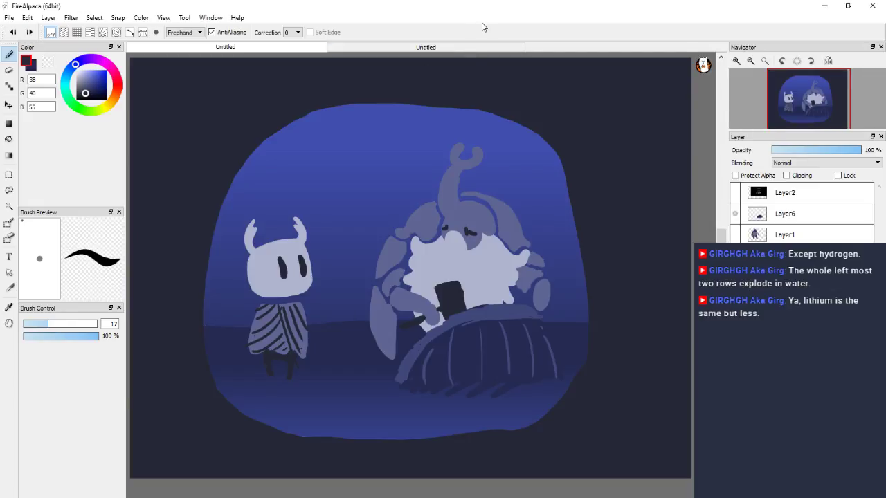
left_click(735, 194)
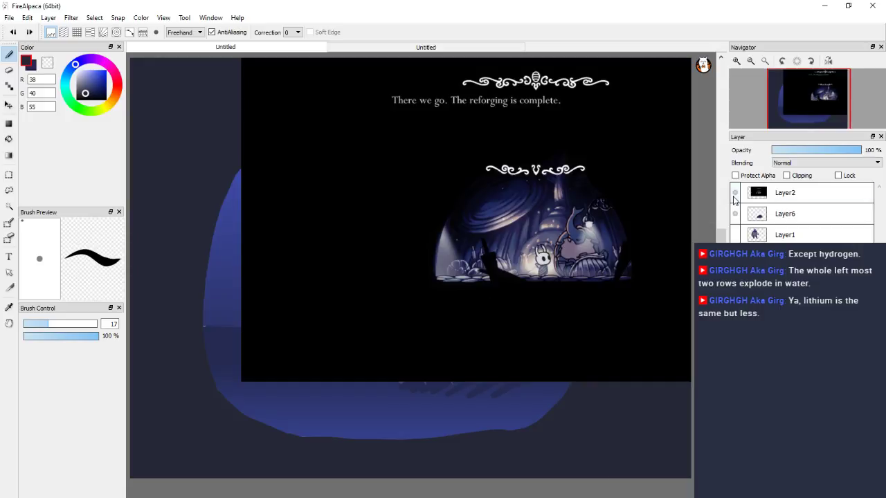
left_click(734, 194)
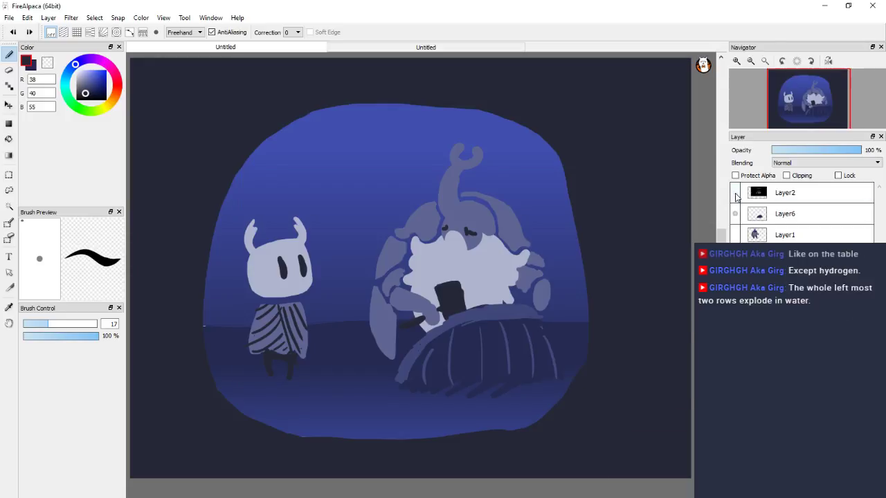
left_click(736, 194)
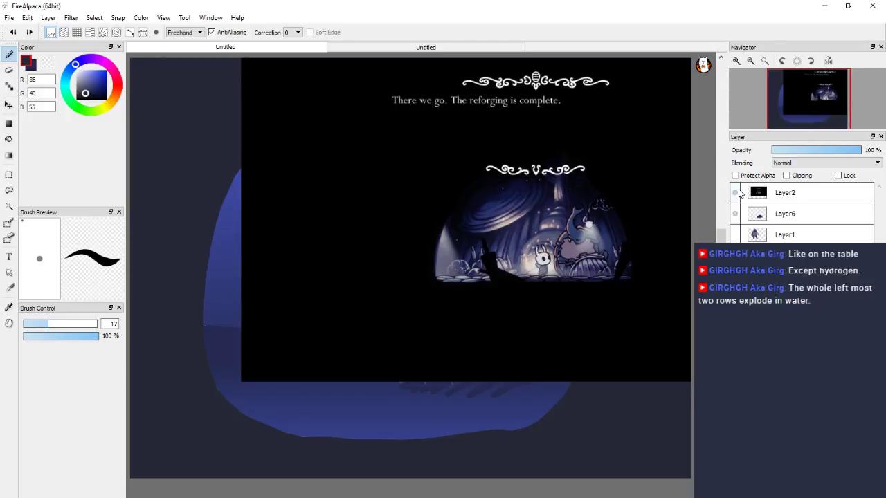
left_click(736, 194)
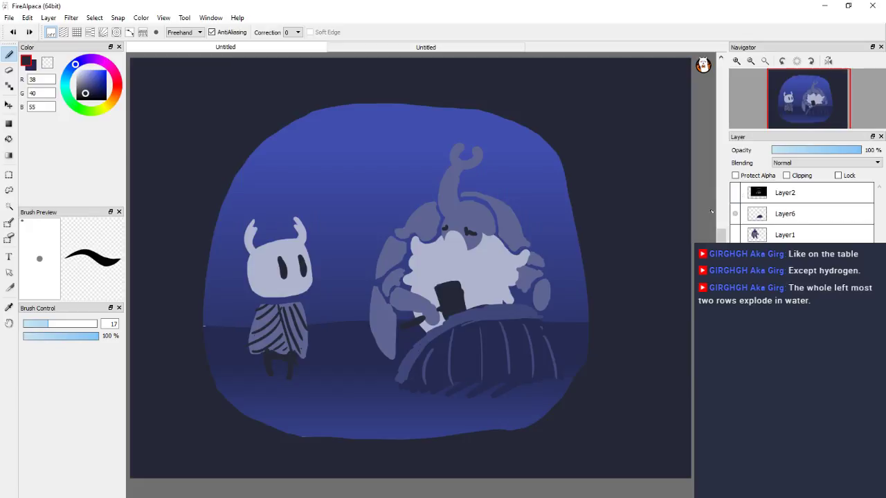
scroll(346, 256, "up", 1)
scroll(376, 239, "up", 1)
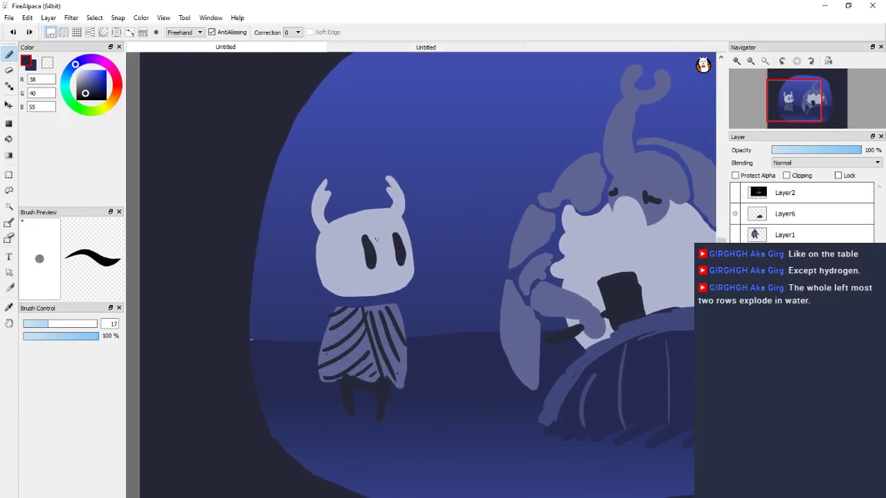
Cover the knight's tall eye with the head colour.
left_click(387, 249, "alt")
left_click_drag(364, 235, 374, 272)
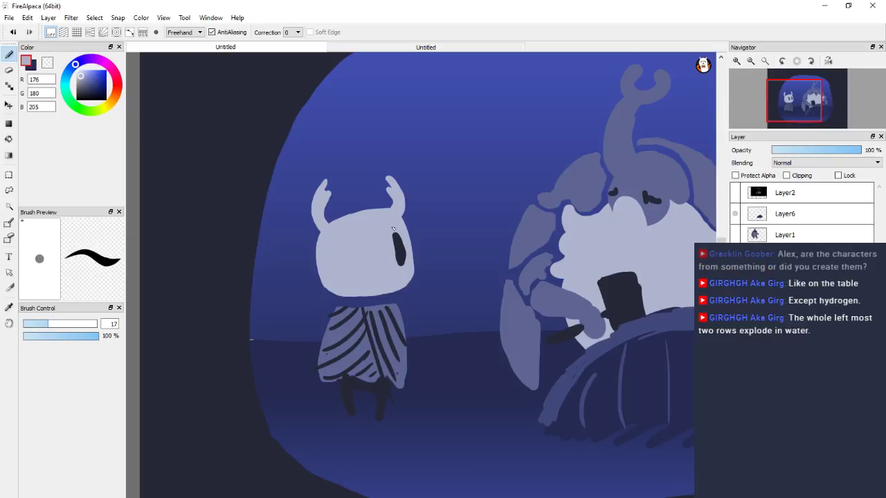
left_click_drag(396, 235, 406, 270)
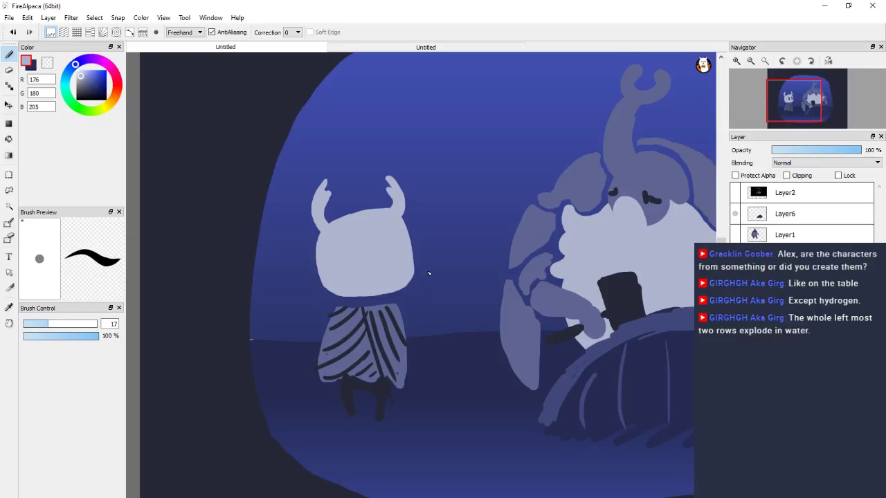
Paint dark oval eyes on the knight's head using the stripe colour.
left_click(397, 320, "alt")
left_click(358, 259)
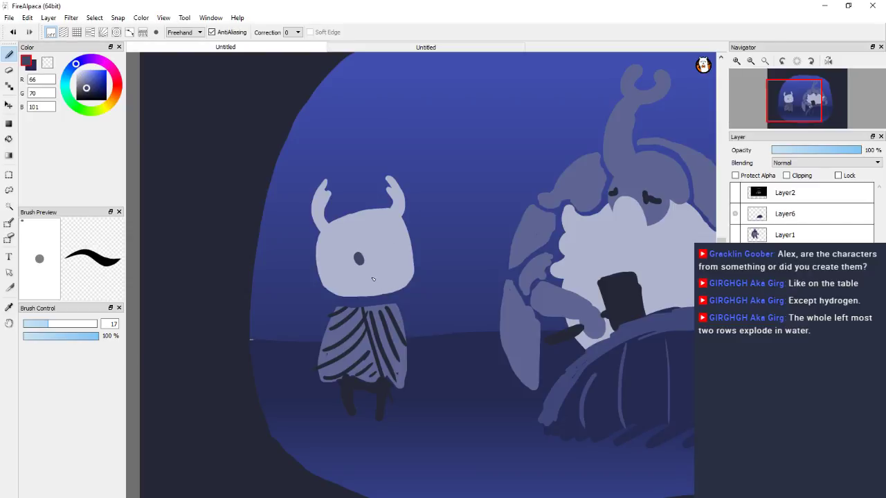
key("ctrl+z")
left_click(383, 327, "alt")
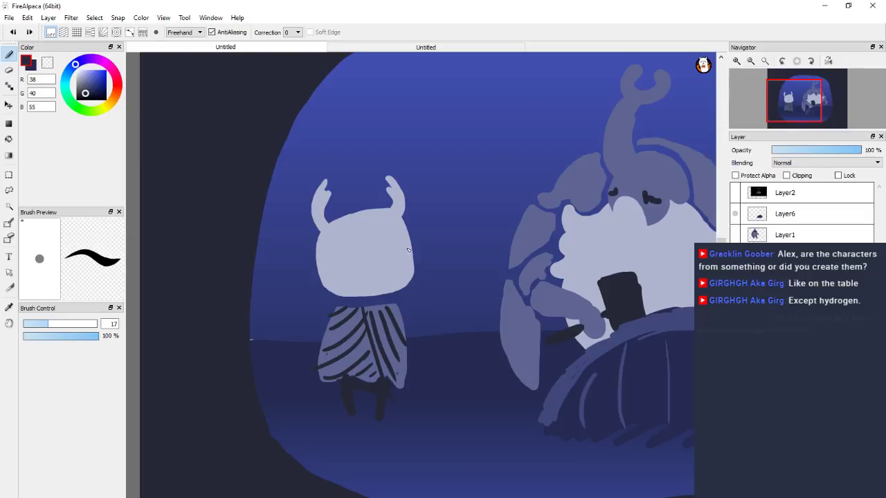
mouse_move(359, 276)
left_mouse_down()
mouse_move(358, 269)
mouse_move(401, 270)
left_mouse_up()
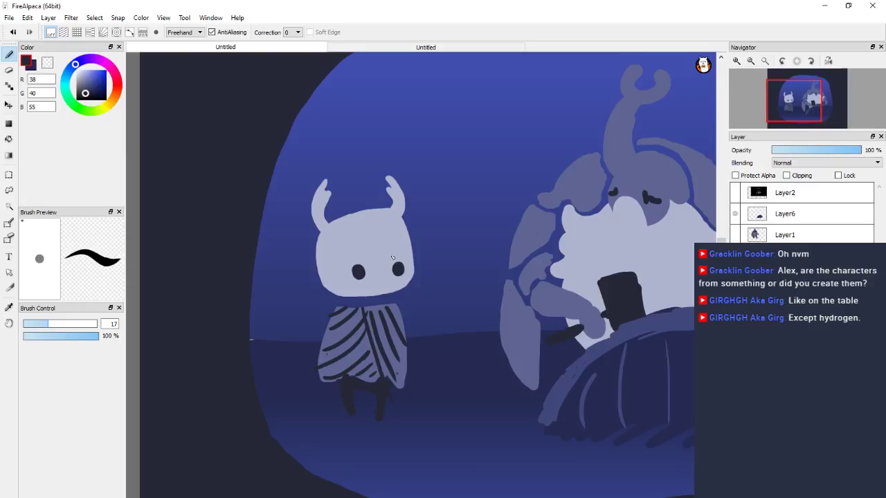
Show the Layer2 reference screenshot, zoom out to compare, then hide it again.
left_click(734, 193)
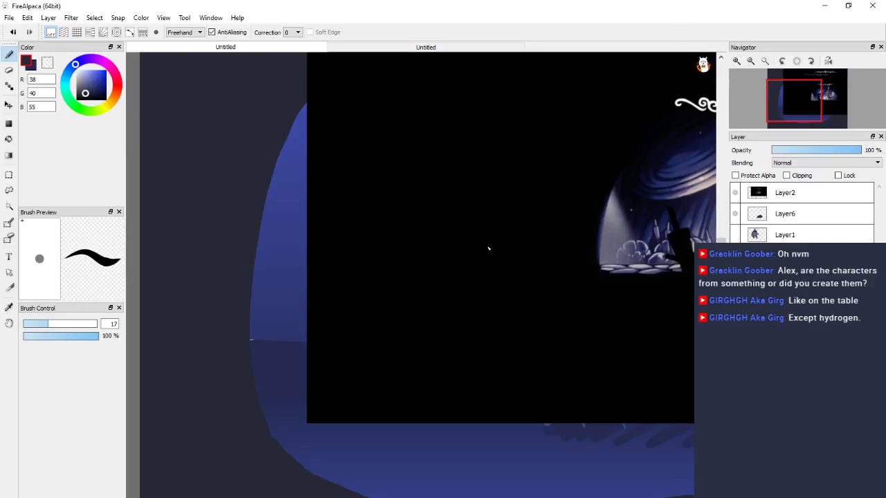
scroll(505, 267, "down", 2)
scroll(505, 267, "down", 2)
scroll(568, 270, "up", 1)
scroll(622, 290, "right", 2)
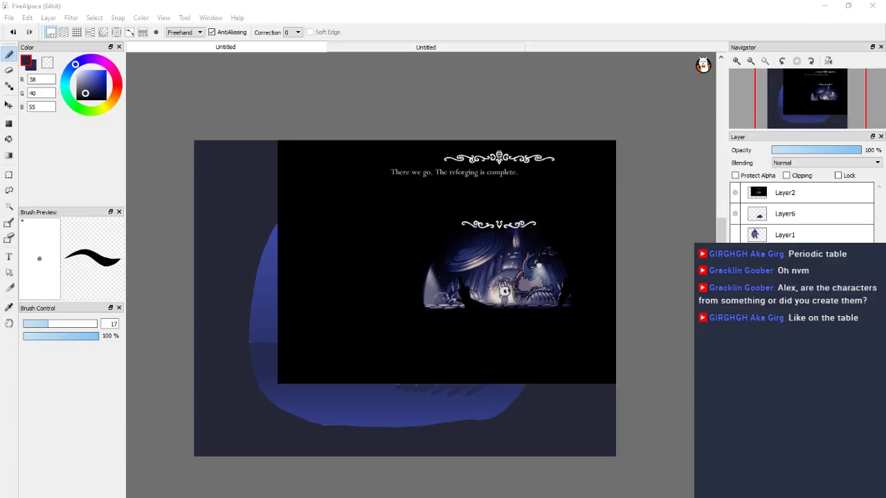
mouse_move(885, 33)
left_mouse_down()
mouse_move(300, 32)
mouse_move(885, 32)
left_mouse_up()
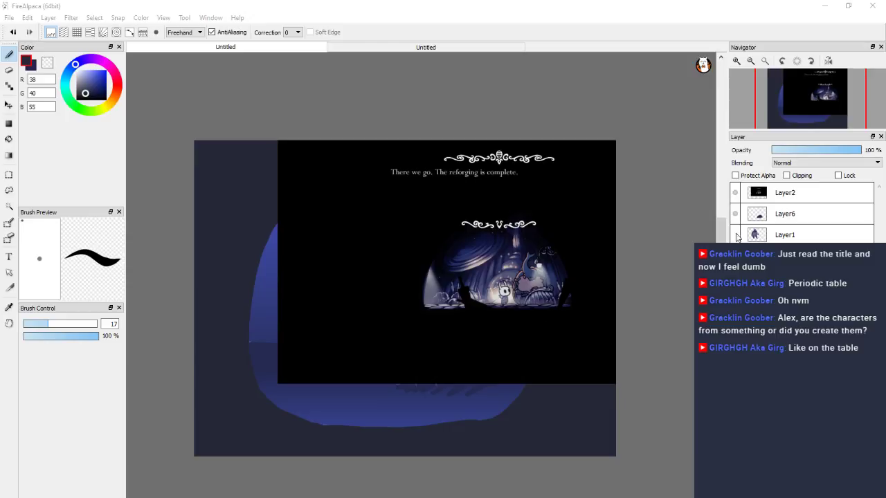
left_click(735, 193)
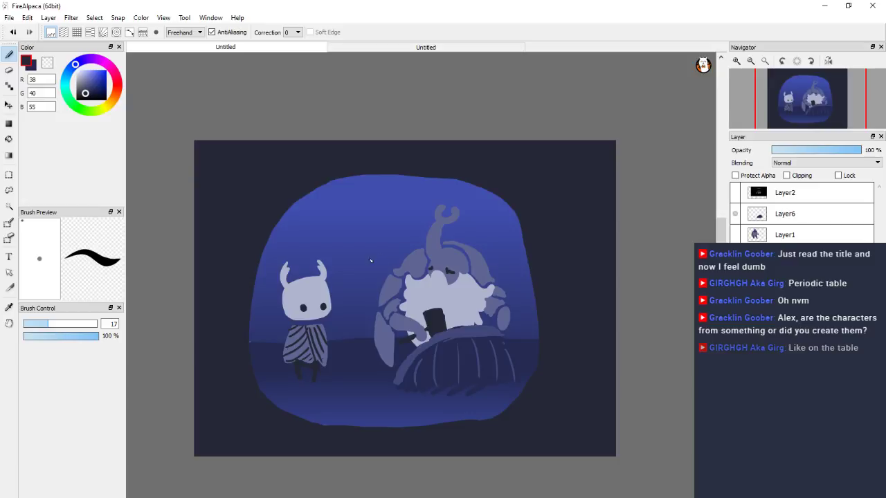
Zoom in on the knight and erase both its left and right horns.
scroll(366, 279, "up", 1)
scroll(325, 279, "up", 3)
scroll(319, 277, "down", 2)
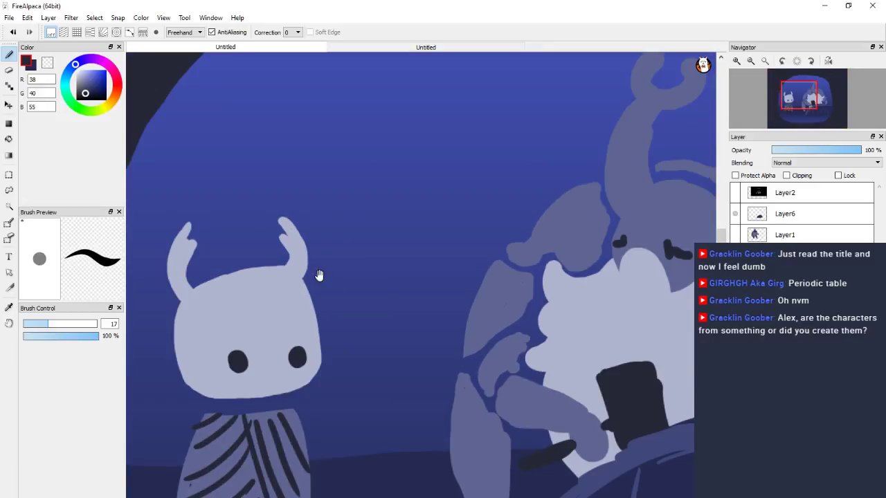
scroll(388, 251, "up", 1)
key("e")
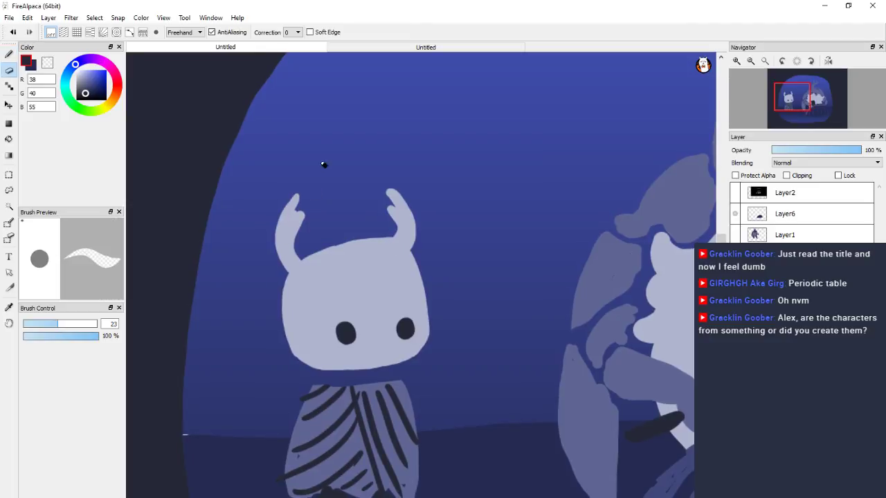
mouse_move(296, 188)
left_mouse_down()
mouse_move(283, 205)
mouse_move(312, 214)
mouse_move(274, 258)
mouse_move(292, 259)
mouse_move(283, 269)
left_mouse_up()
mouse_move(402, 175)
left_mouse_down()
mouse_move(371, 203)
mouse_move(416, 251)
left_mouse_up()
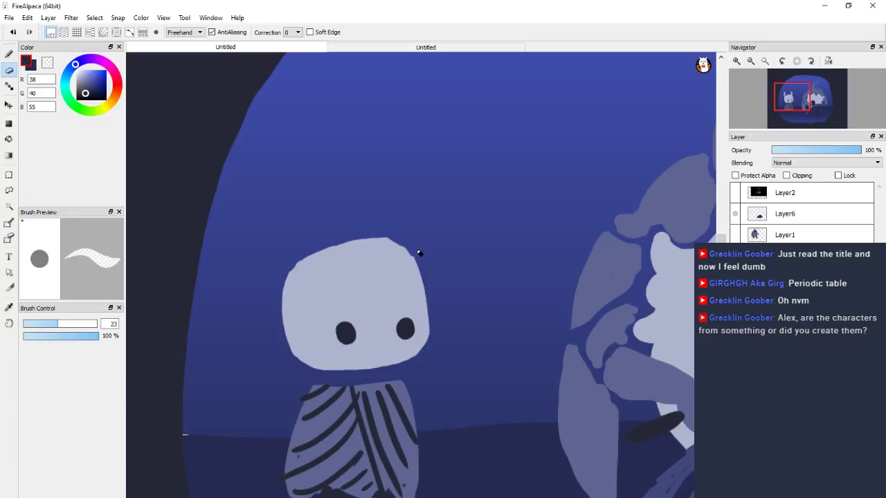
Paint short light grey-blue left and right horns on the knight's head, redoing the left one.
key("b")
left_click(369, 267, "alt")
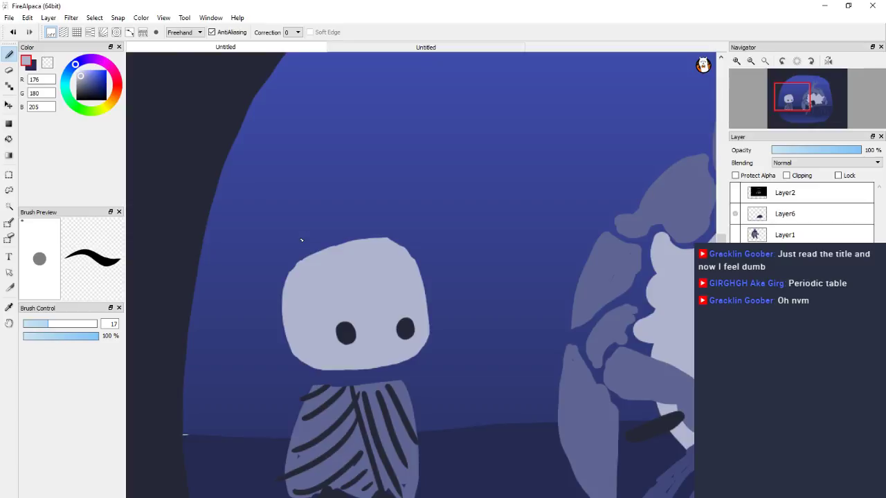
left_click_drag(301, 240, 300, 288)
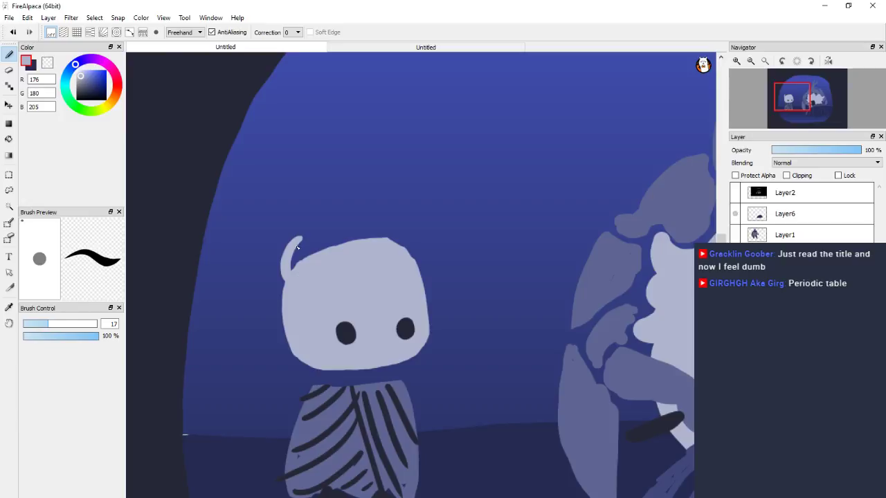
key("ctrl+z")
mouse_move(279, 245)
left_mouse_down()
mouse_move(300, 270)
mouse_move(274, 248)
mouse_move(268, 260)
mouse_move(281, 270)
left_mouse_up()
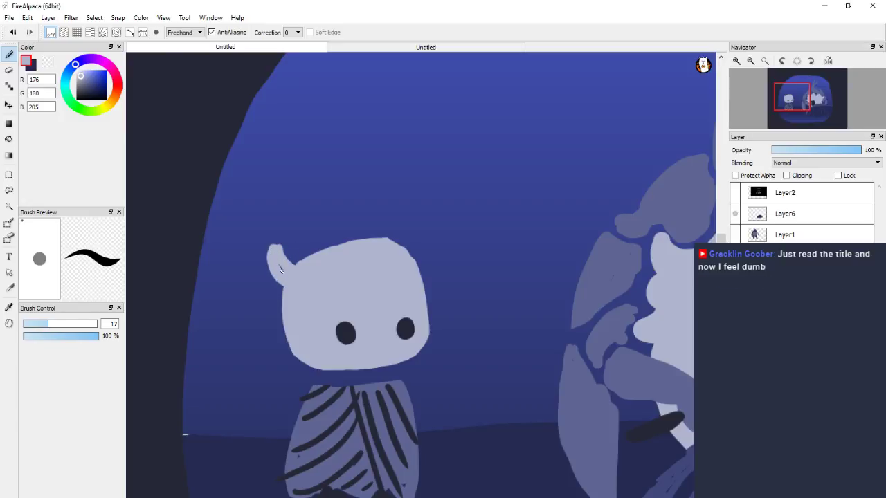
mouse_move(402, 244)
left_mouse_down()
mouse_move(411, 243)
mouse_move(412, 263)
left_mouse_up()
Extend the tips of both horns and smooth the top edge of the knight's head.
scroll(420, 178, "down", 1)
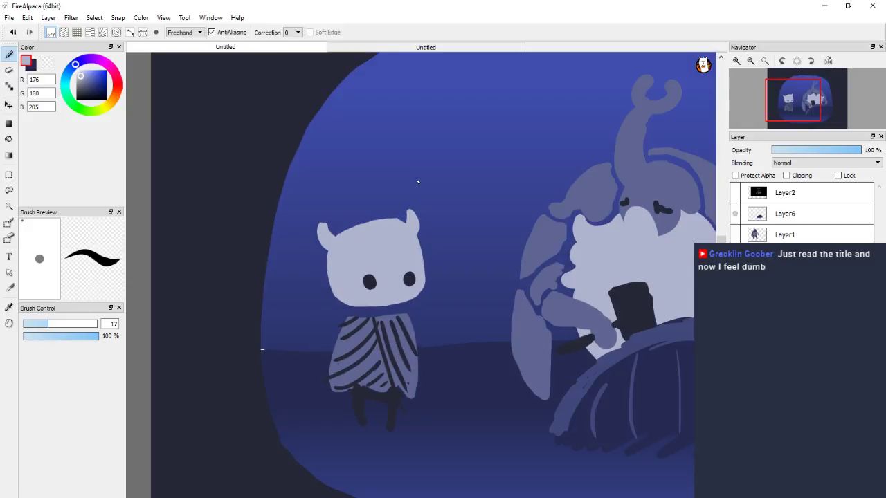
scroll(420, 178, "up", 2)
scroll(420, 180, "down", 1)
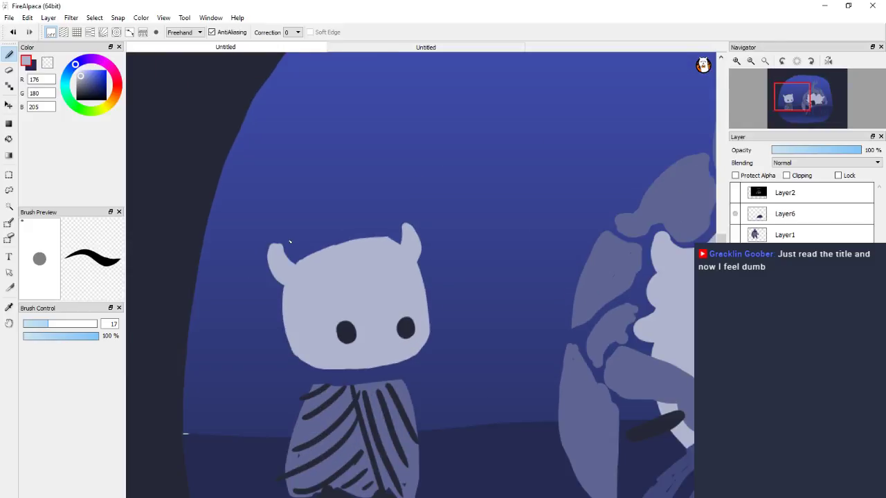
mouse_move(292, 243)
left_mouse_down()
mouse_move(284, 254)
mouse_move(274, 246)
left_mouse_up()
mouse_move(398, 224)
left_mouse_down()
mouse_move(400, 237)
mouse_move(415, 234)
mouse_move(418, 243)
mouse_move(399, 232)
left_mouse_up()
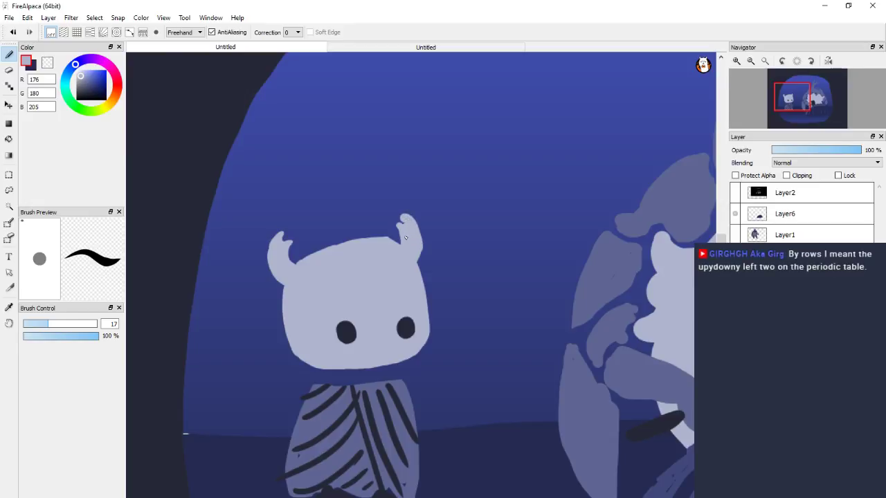
key("ctrl+z")
mouse_move(397, 226)
left_mouse_down()
mouse_move(402, 212)
mouse_move(417, 251)
mouse_move(401, 247)
left_mouse_up()
mouse_move(299, 268)
left_mouse_down()
mouse_move(344, 240)
mouse_move(384, 244)
mouse_move(349, 237)
mouse_move(314, 256)
left_mouse_up()
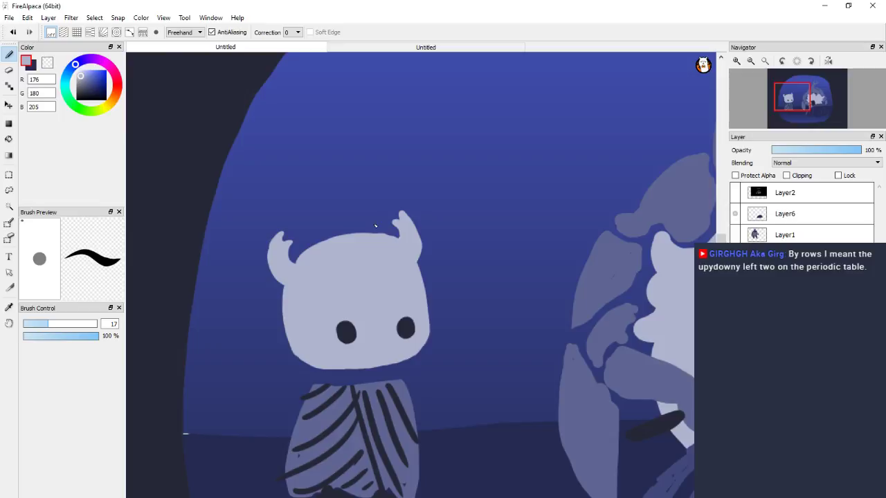
Erase the right horn and repaint it as a small curved horn.
key("e")
mouse_move(394, 209)
left_mouse_down()
mouse_move(422, 240)
mouse_move(389, 223)
mouse_move(416, 250)
mouse_move(396, 242)
mouse_move(418, 283)
mouse_move(413, 258)
mouse_move(380, 236)
mouse_move(410, 242)
mouse_move(408, 251)
left_mouse_up()
key("b")
mouse_move(405, 217)
left_mouse_down()
mouse_move(420, 243)
mouse_move(415, 260)
left_mouse_up()
key("ctrl+z")
key("ctrl+z")
mouse_move(415, 240)
left_mouse_down()
mouse_move(420, 263)
mouse_move(428, 228)
mouse_move(419, 226)
left_mouse_up()
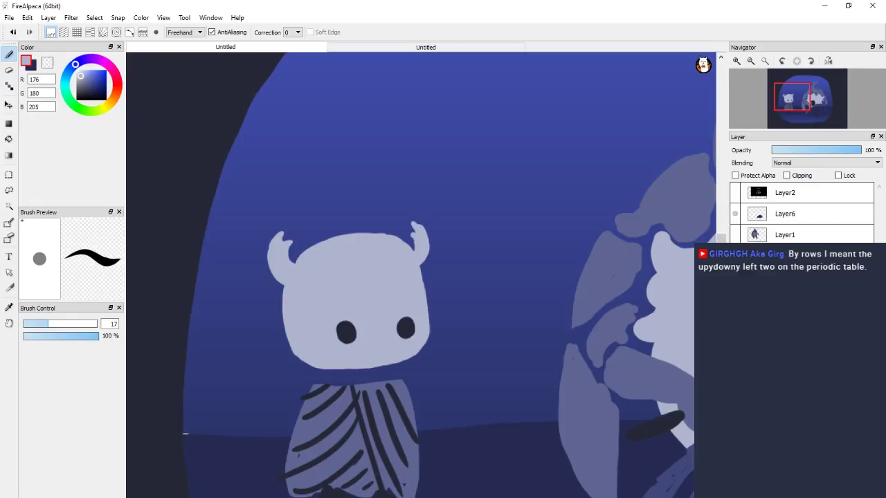
Save the FireAlpaca fan art to the Desktop as 'hollow knight.mdp'.
scroll(594, 339, "down", 3)
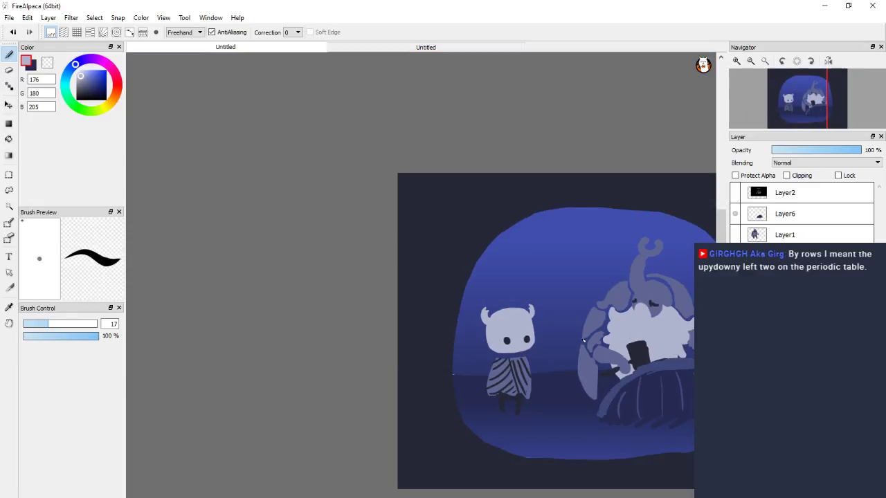
left_click_drag(587, 311, 411, 272)
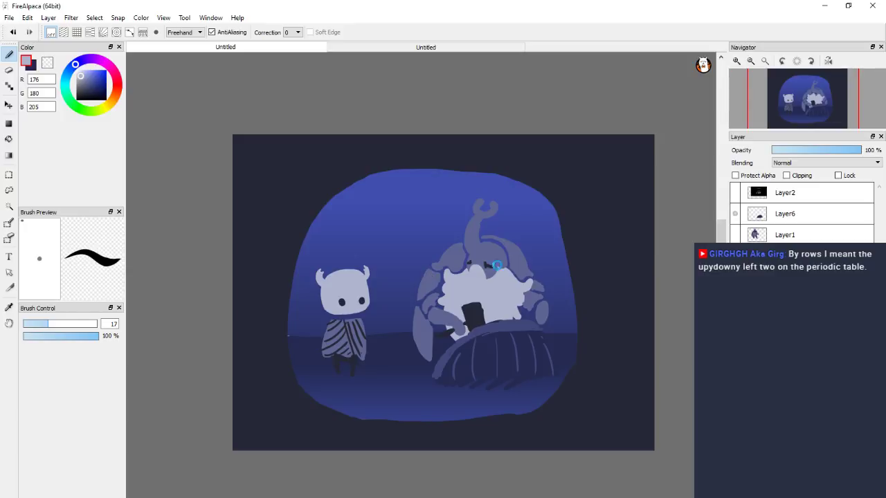
key("ctrl+s")
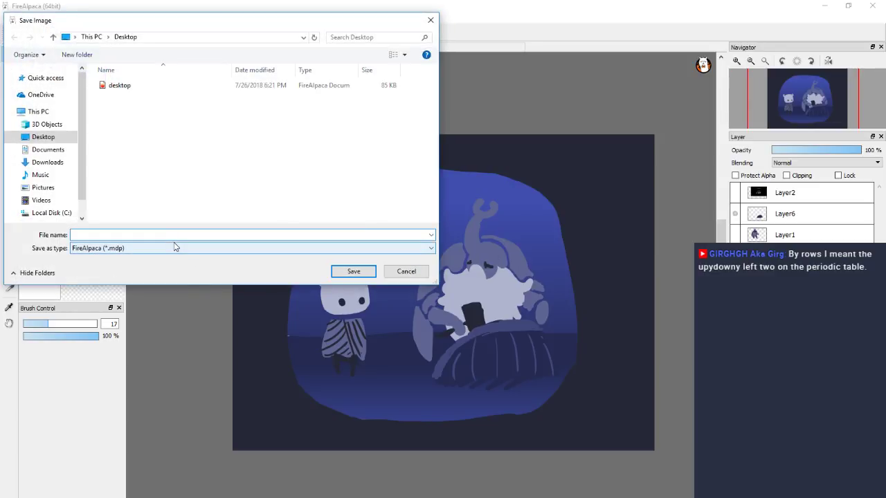
type("hollow knigh")
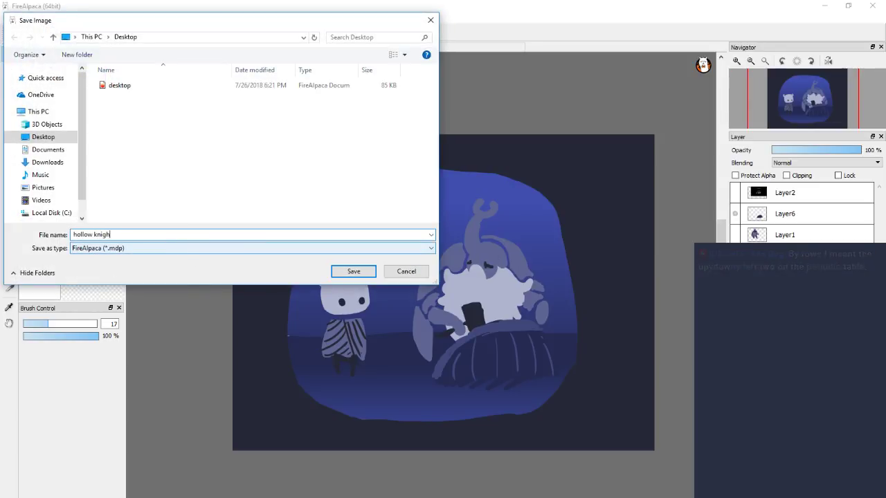
type("t")
key("Return")
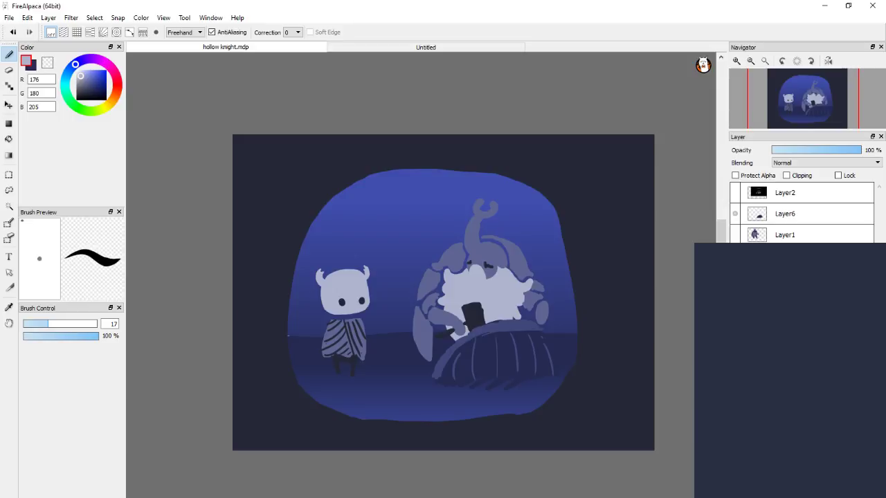
left_click(246, 497)
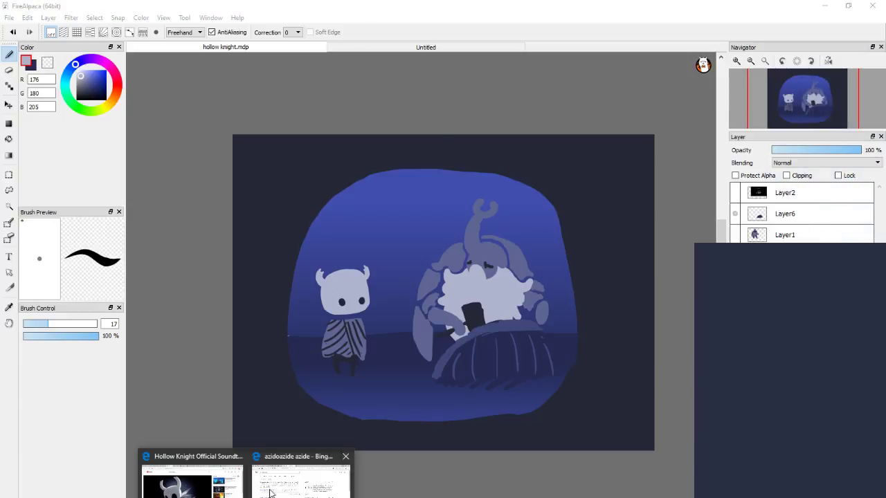
Search Bing for 'aggie io' in a new tab and open the Aggie.io homepage.
left_click(316, 475)
left_click(365, 33)
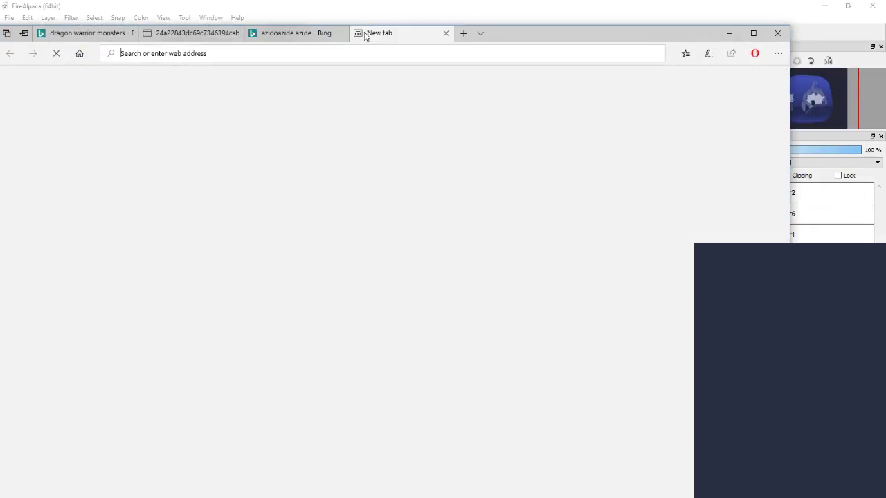
type("aggie")
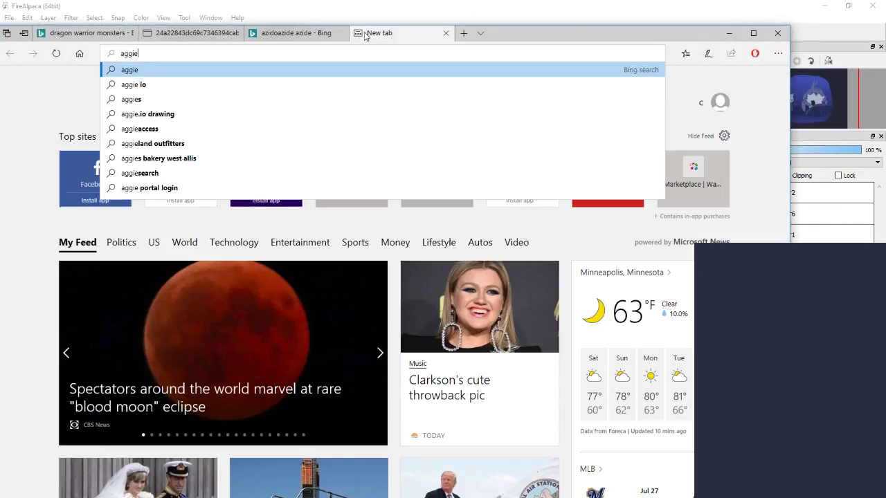
type(" io")
key("Return")
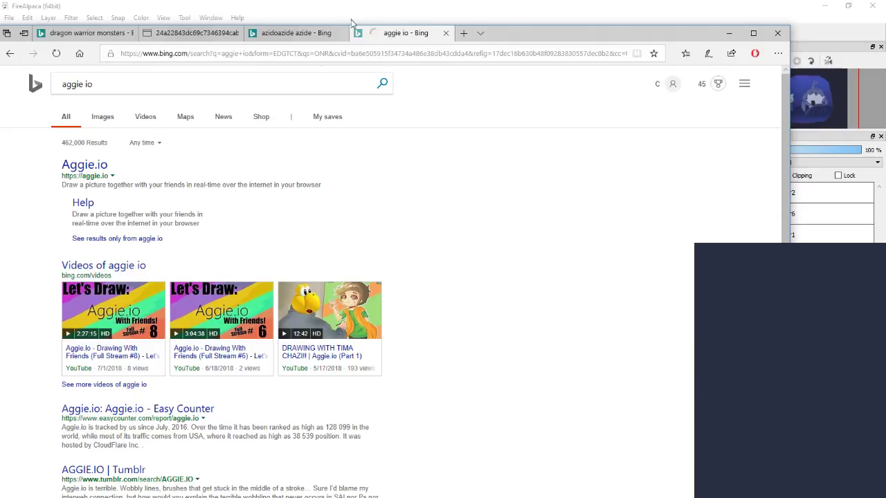
left_click(100, 166)
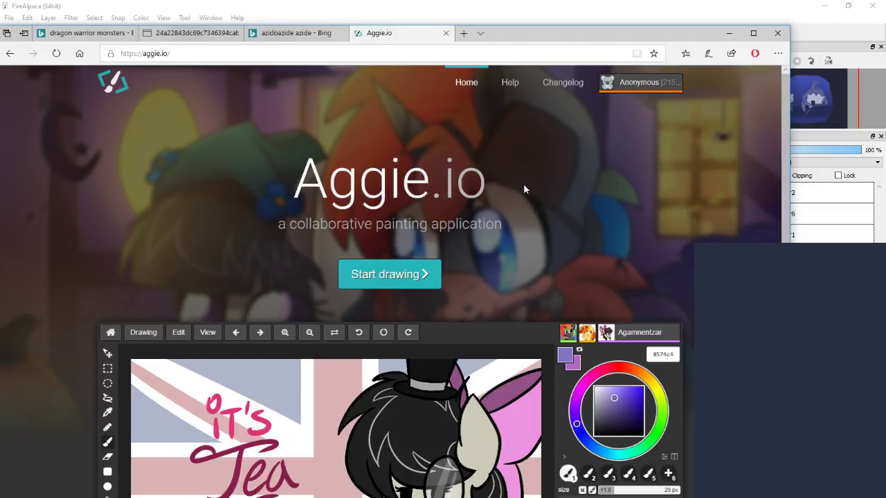
scroll(517, 176, "down", 1)
scroll(512, 164, "up", 1)
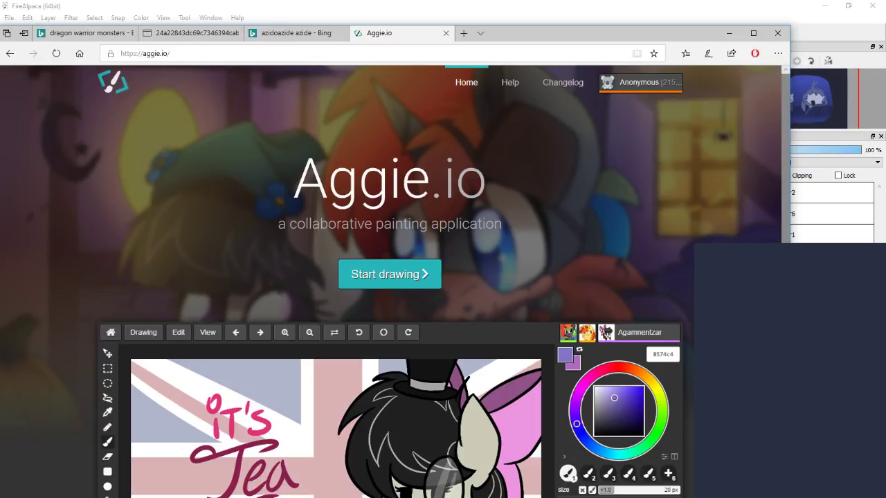
Search for 'skribble io' and open the official skribbl.io site.
left_click(193, 52)
type("sk")
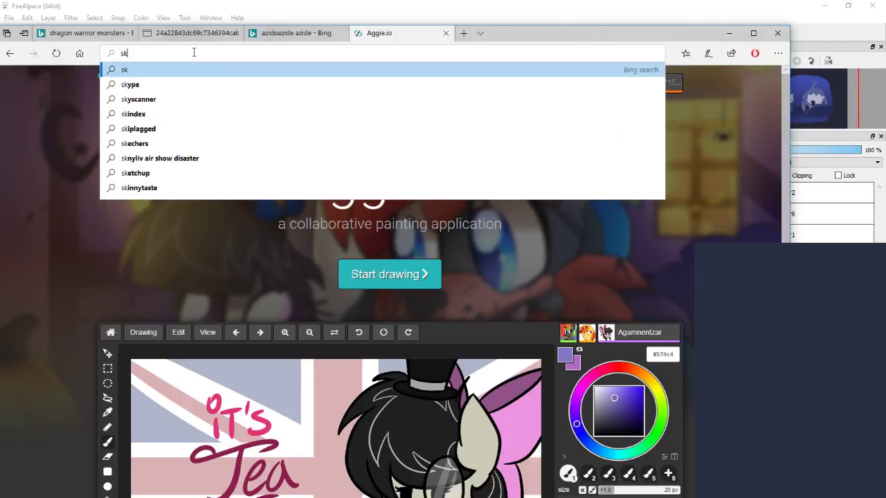
type("ri")
type("bbl")
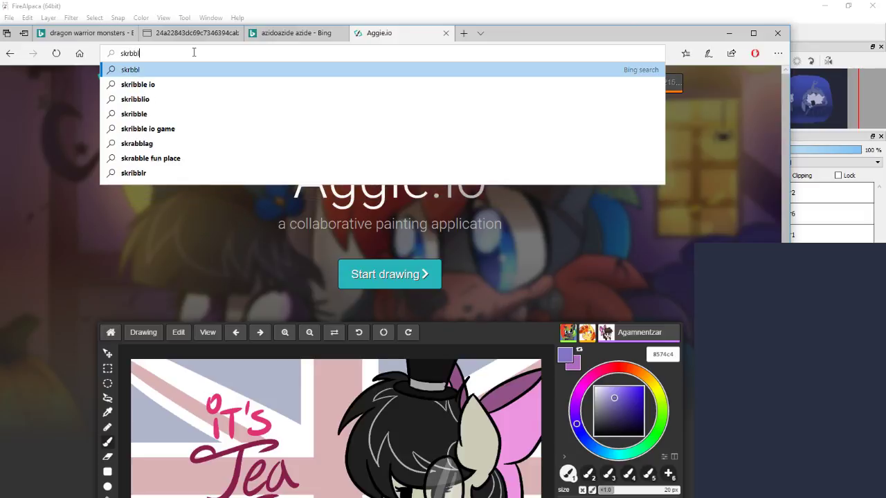
key("Down")
key("Return")
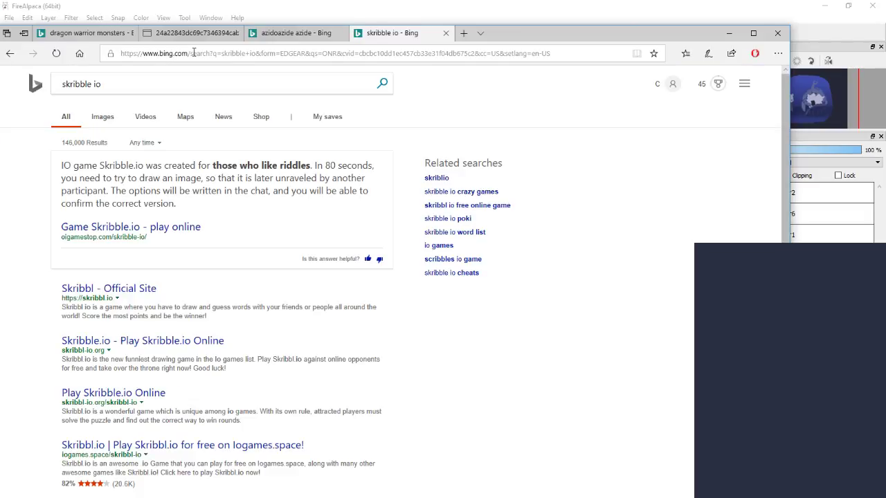
left_click(107, 290)
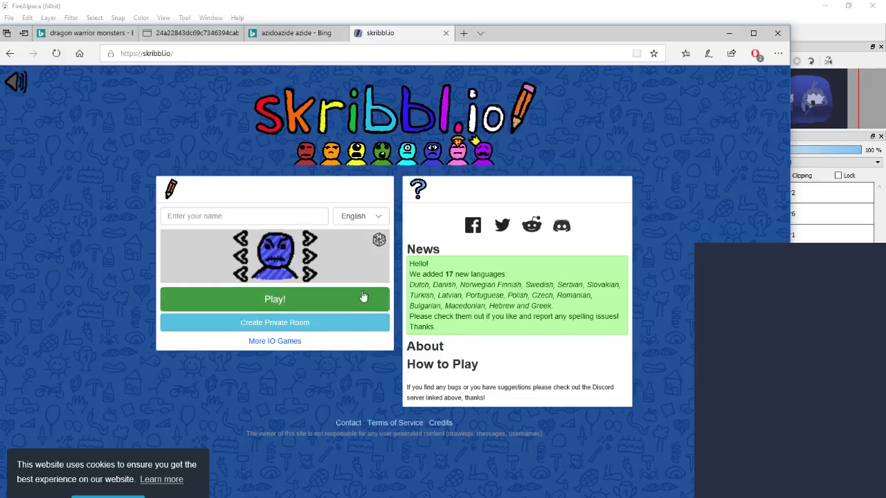
left_click(183, 215)
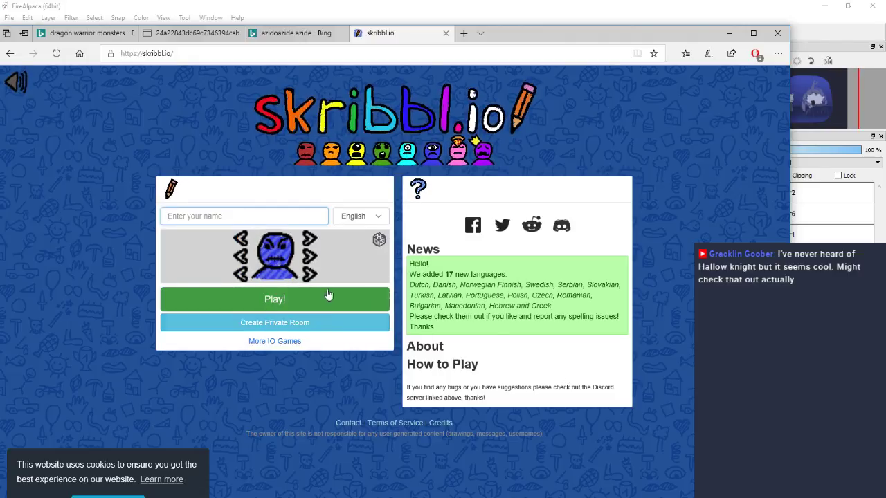
Create a private skribbl.io room, select its invite link, and wait for a friend to join.
left_click(312, 324)
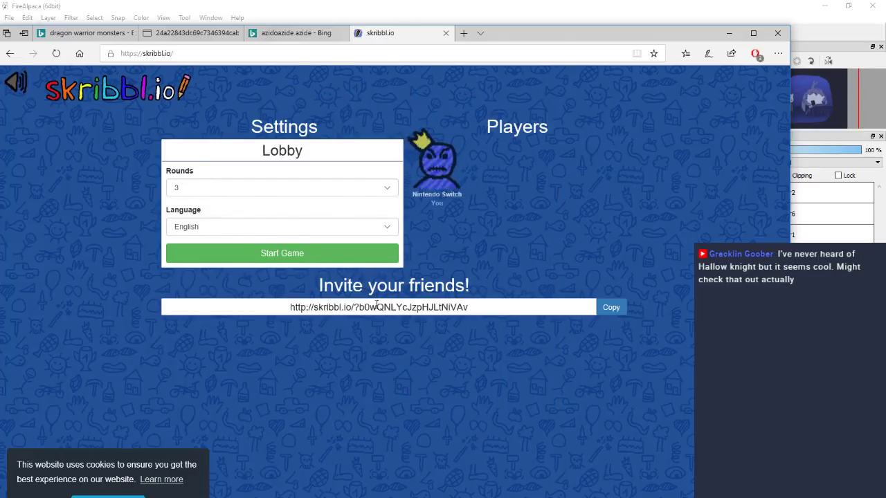
left_click_drag(478, 311, 287, 309)
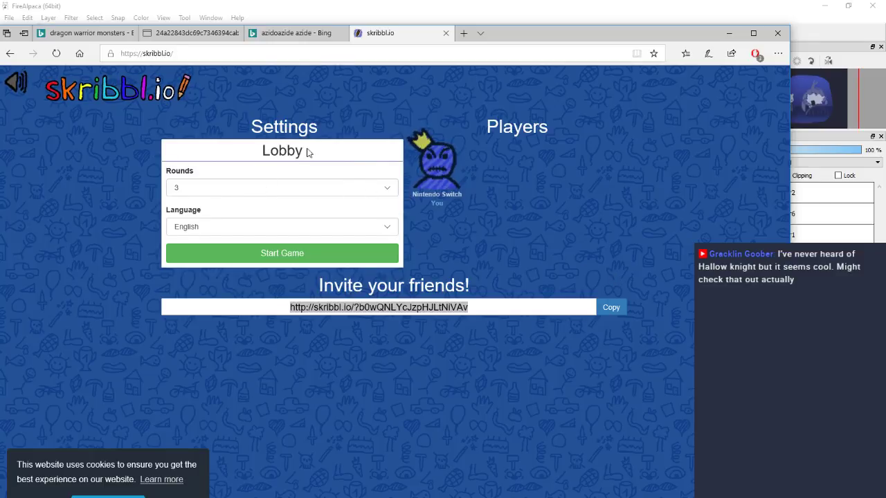
left_click(328, 259)
left_click(520, 254)
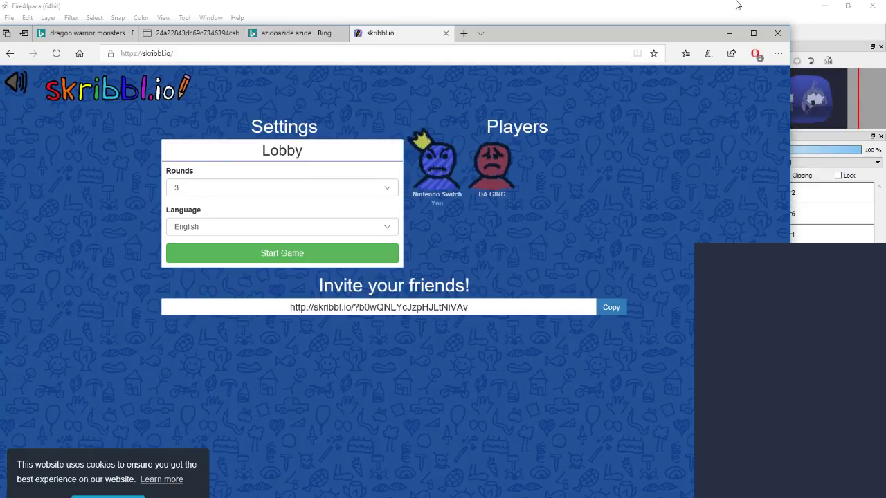
left_click(825, 5)
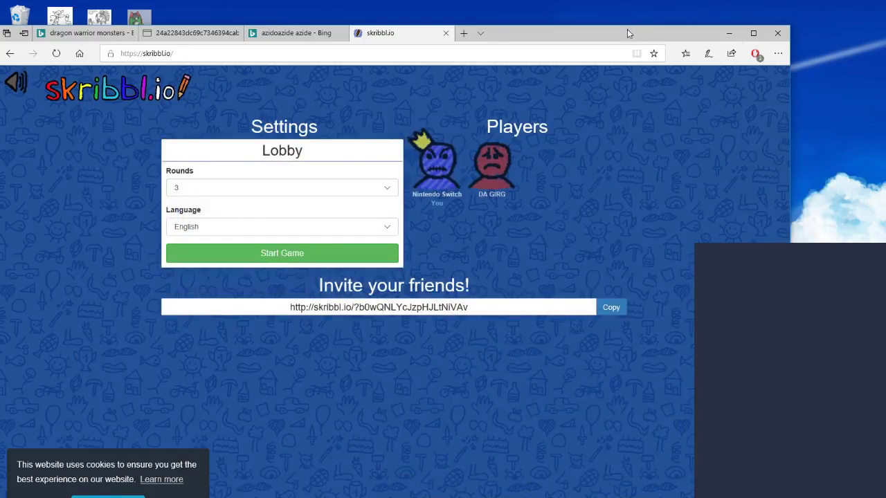
Move the Edge window and close the 'azidoazide azide - Bing' tab.
mouse_move(627, 29)
left_mouse_down()
mouse_move(702, 25)
mouse_move(676, 31)
left_mouse_up()
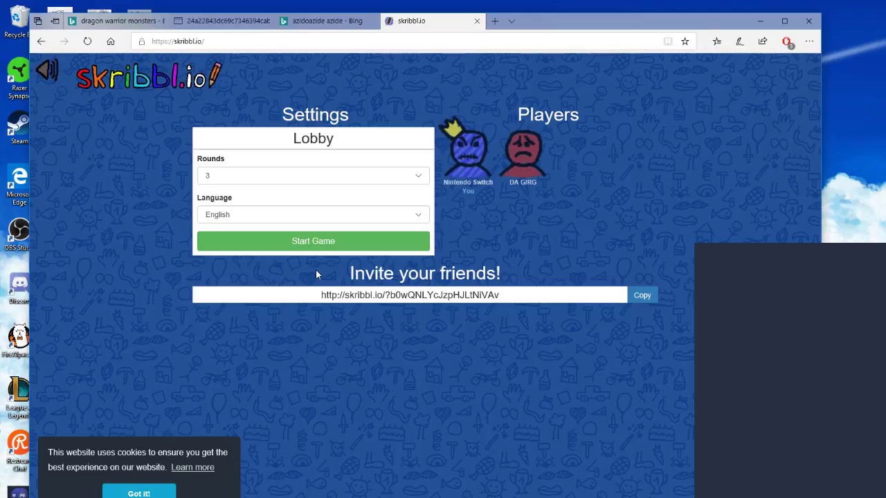
left_click(363, 16)
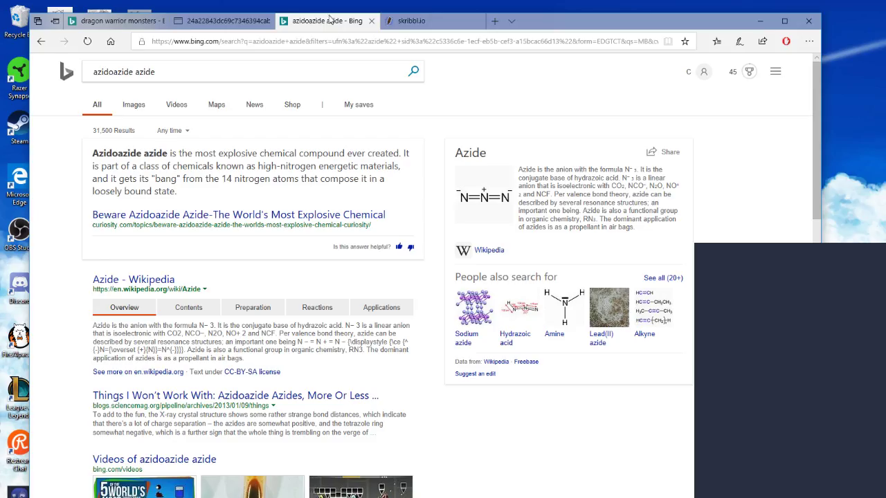
left_click(371, 21)
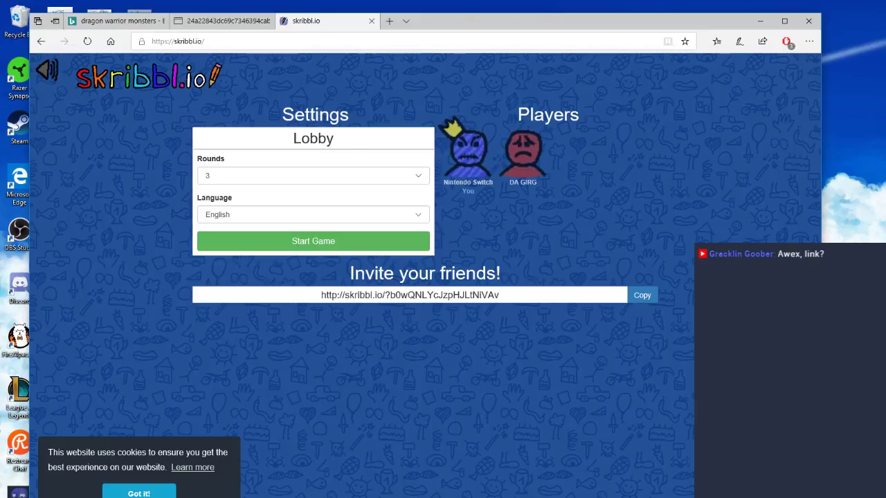
left_click(642, 295)
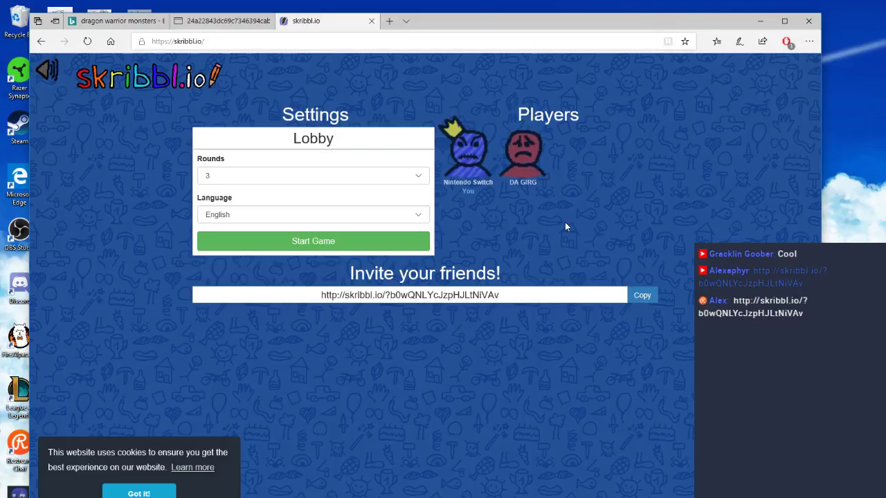
Set the lobby's number of rounds to 5.
left_click(417, 177)
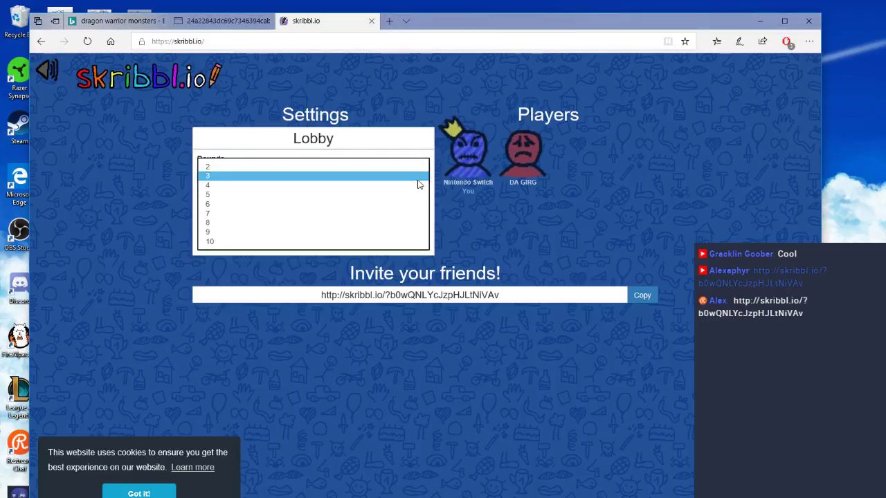
left_click(420, 177)
left_click(304, 175)
left_click(302, 199)
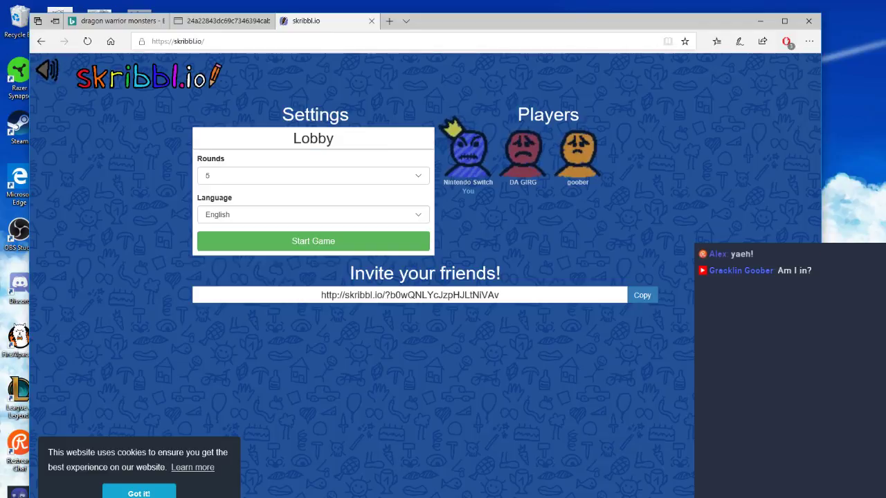
Start the five-round game and focus the guess box.
left_click(345, 244)
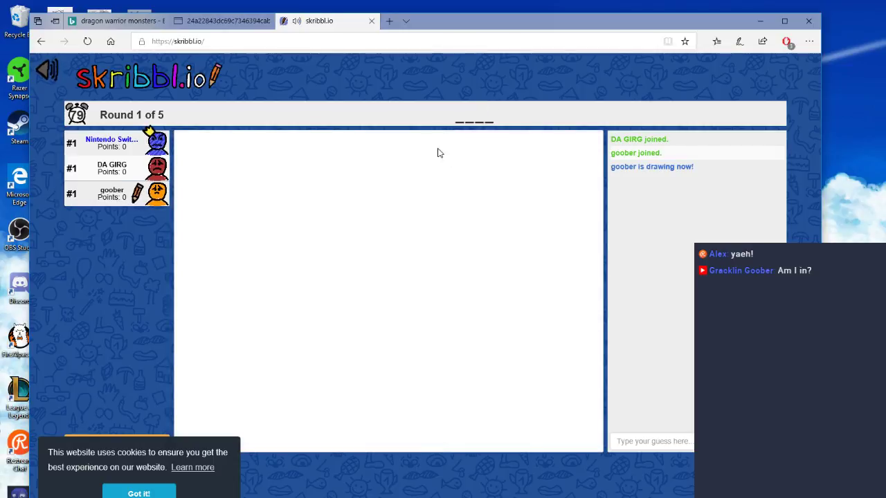
left_click(669, 443)
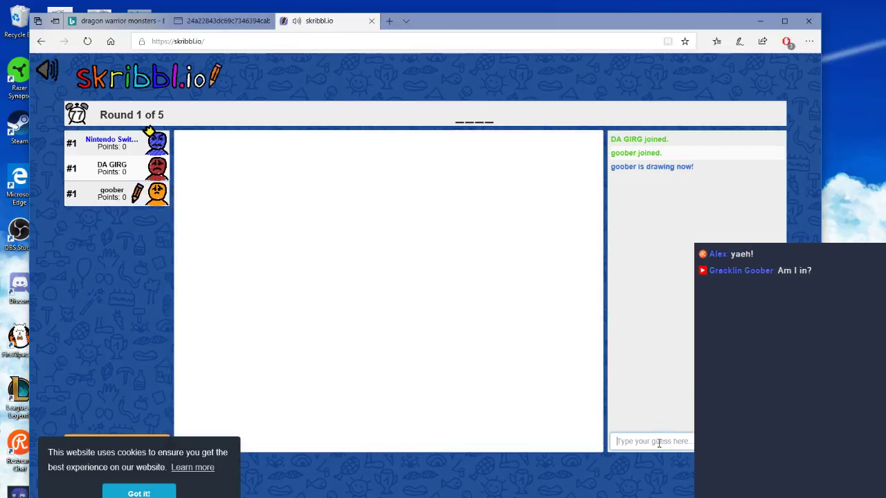
Dismiss the cookie notice and guess 'meat', 'star' and 'tear' for the orbit drawing.
left_click(138, 494)
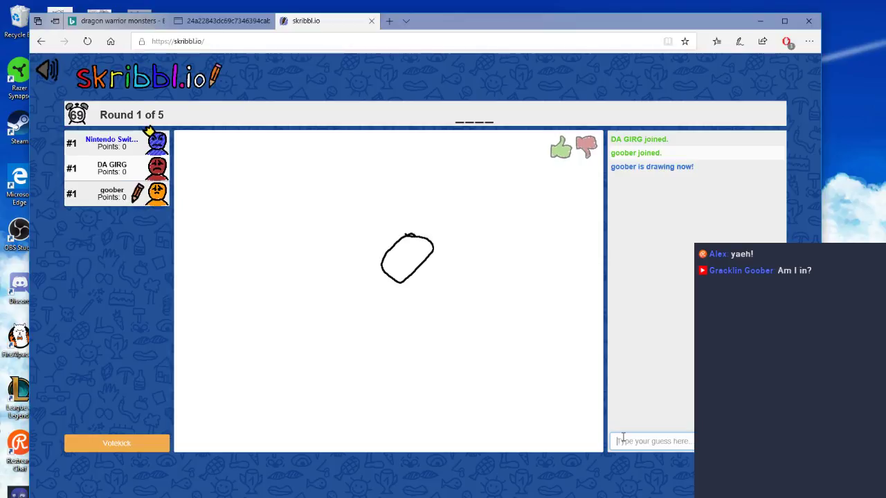
type("meat")
key("Return")
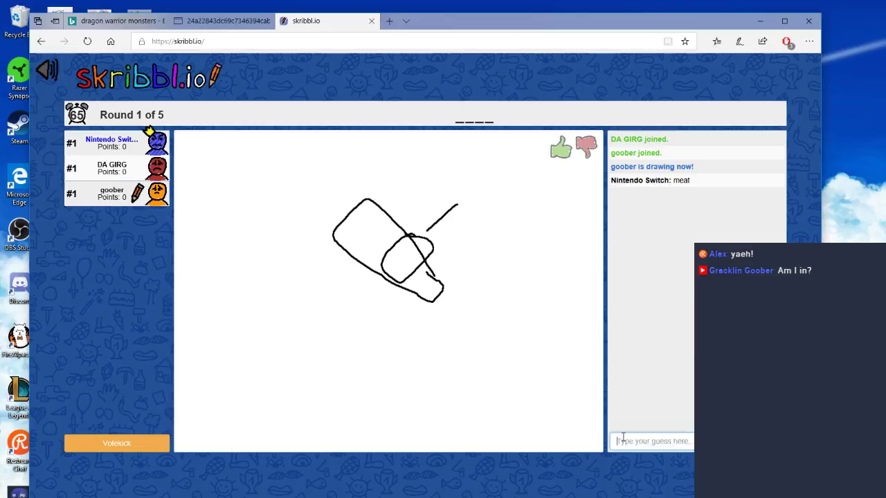
type("ba")
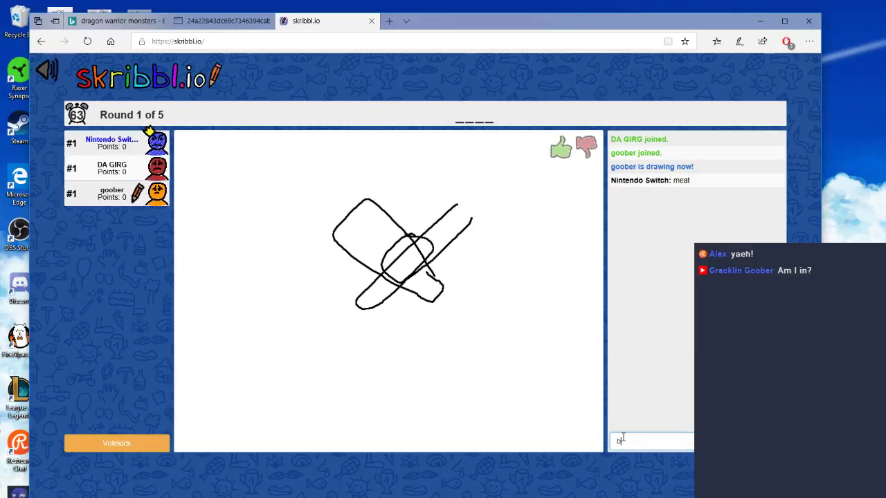
key("BackSpace")
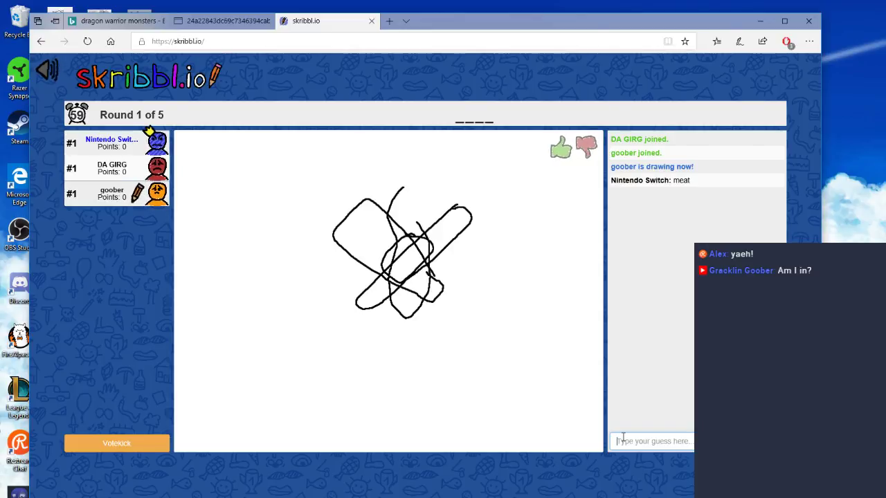
type("star")
key("Return")
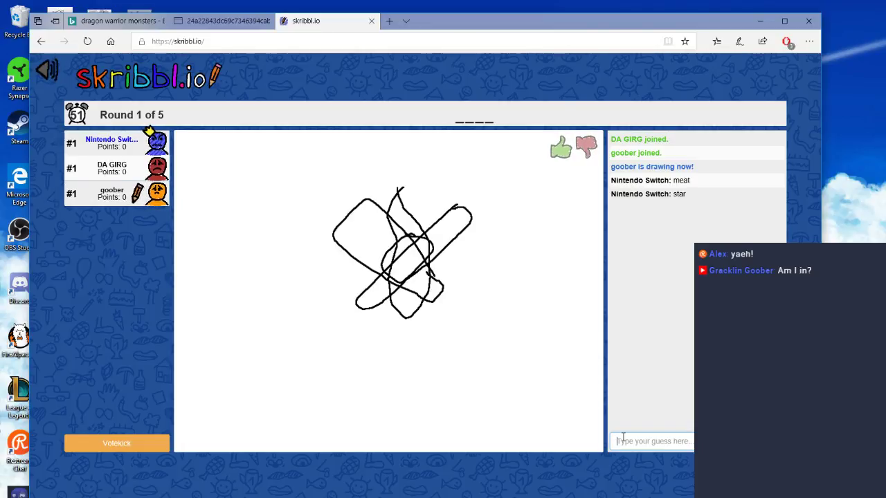
type("tear")
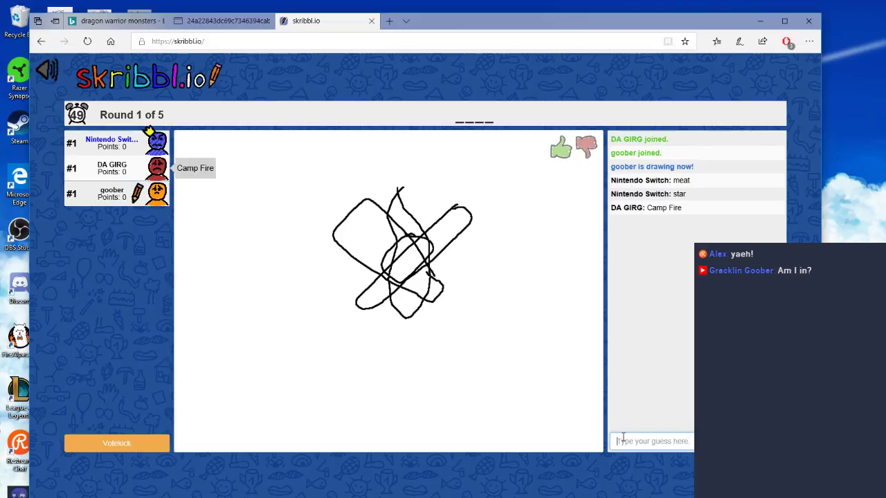
key("Return")
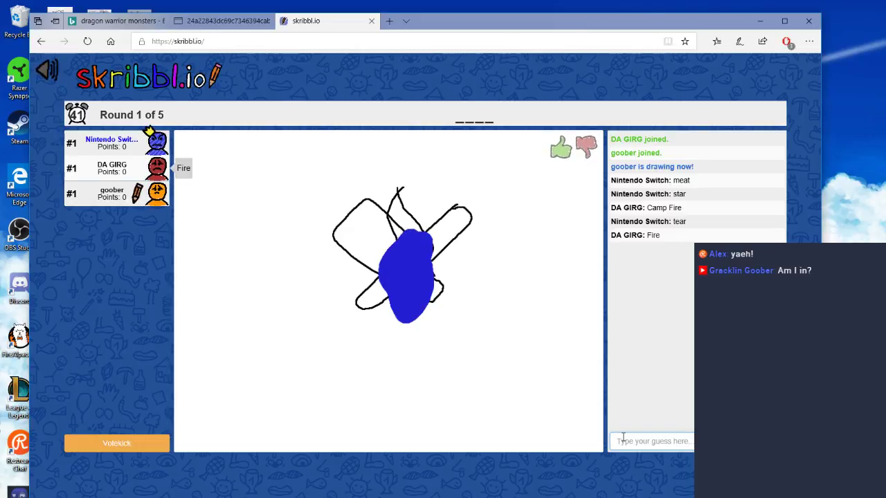
Guess 'pour', 'water' and 'agate', then the correct answer 'atom'.
type("pour")
key("Return")
type("we")
key("Return")
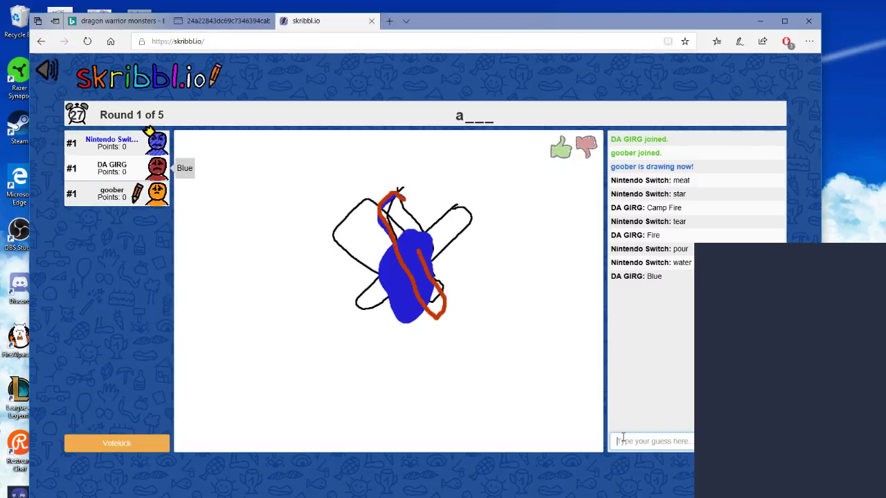
type("agate")
key("Return")
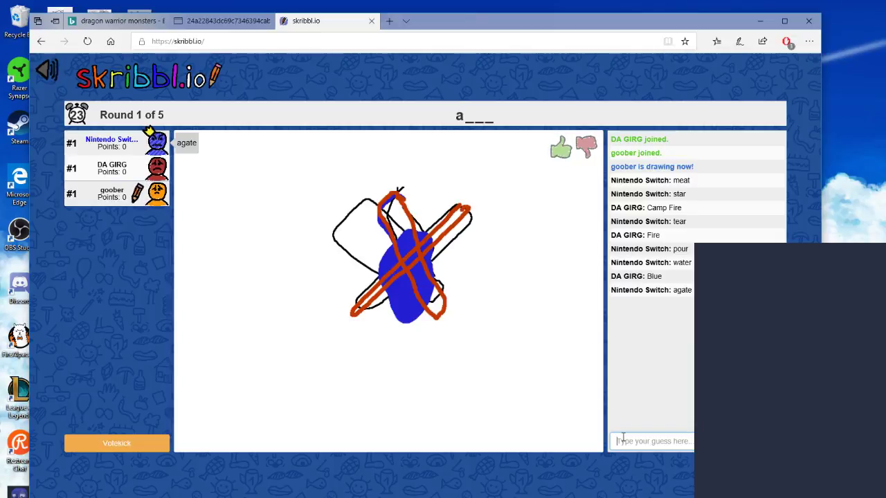
type("a")
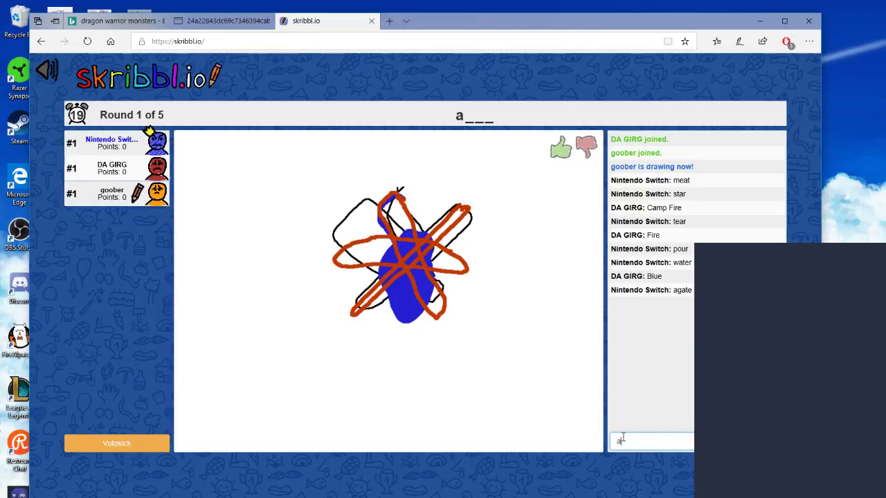
key("BackSpace")
type("atom")
key("Return")
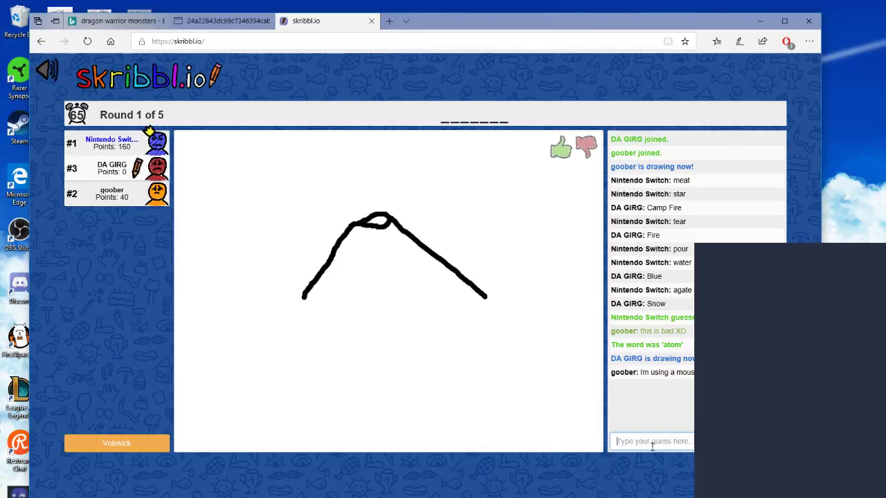
Guess 'volcano', then correctly guess 'anthill' for the mountain drawing.
type("volcano")
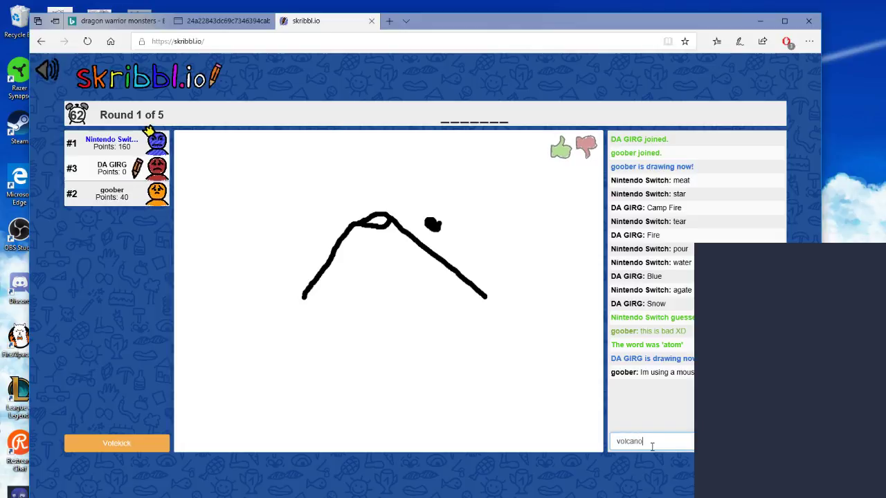
key("Return")
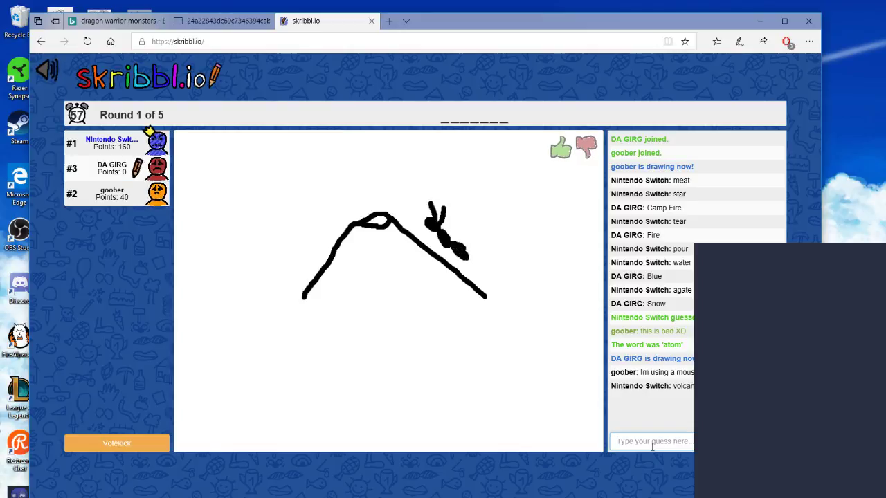
type("anthill")
key("Return")
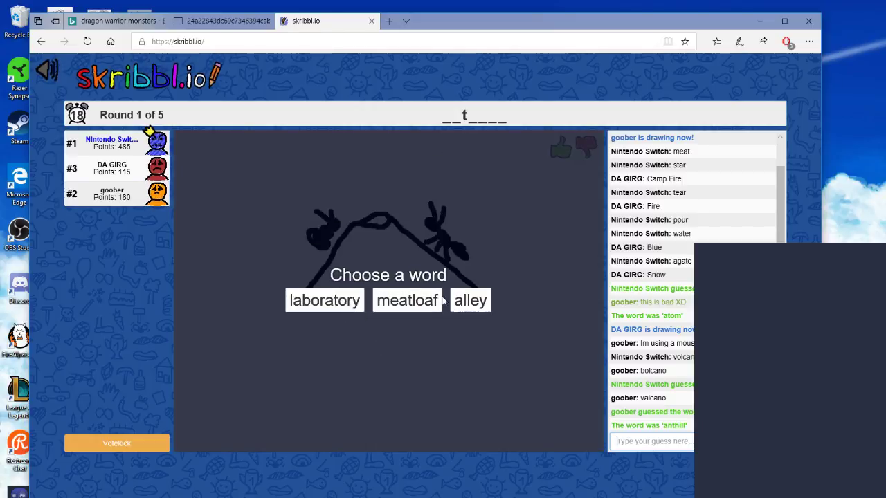
Choose 'laboratory' and sketch a flask with tubing and a building with a doorway.
left_click(349, 304)
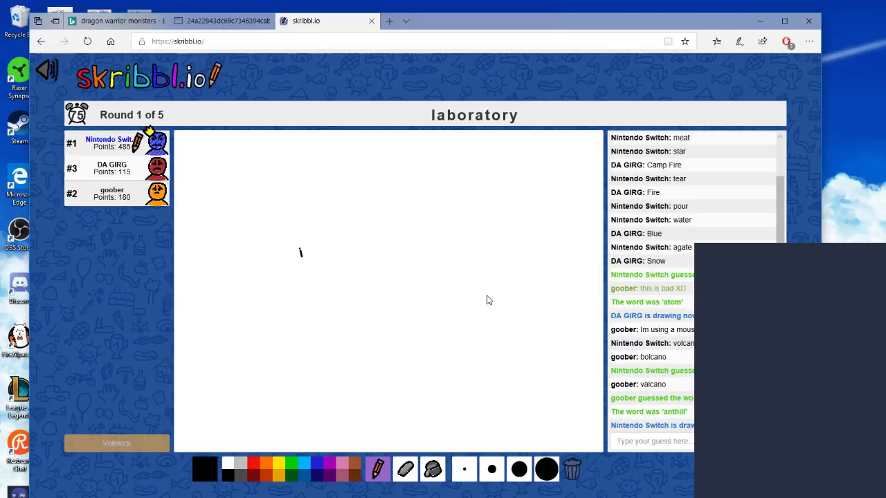
mouse_move(300, 252)
left_mouse_down()
mouse_move(301, 286)
mouse_move(274, 309)
mouse_move(339, 319)
mouse_move(358, 309)
mouse_move(322, 278)
mouse_move(314, 247)
mouse_move(326, 237)
mouse_move(291, 242)
mouse_move(296, 253)
left_mouse_up()
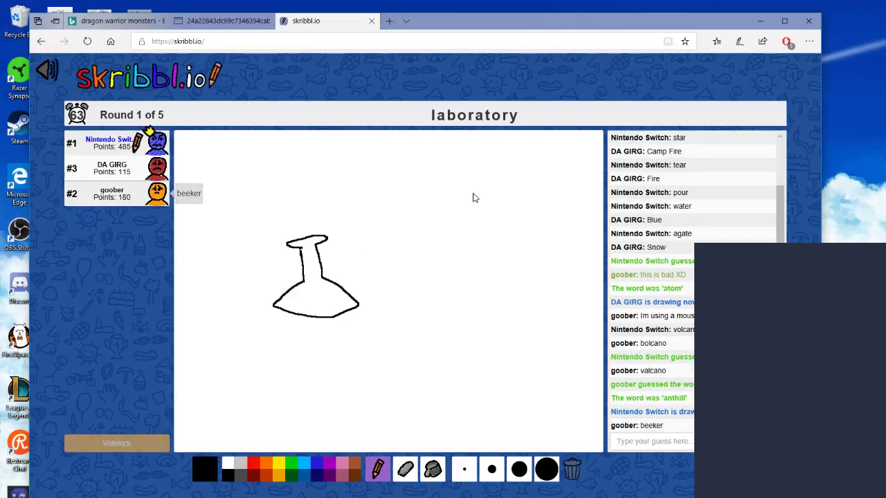
mouse_move(312, 230)
left_mouse_down()
mouse_move(311, 197)
mouse_move(491, 168)
left_mouse_up()
left_click_drag(301, 230, 477, 160)
mouse_move(574, 174)
left_mouse_down()
mouse_move(537, 183)
mouse_move(526, 272)
mouse_move(612, 182)
left_mouse_up()
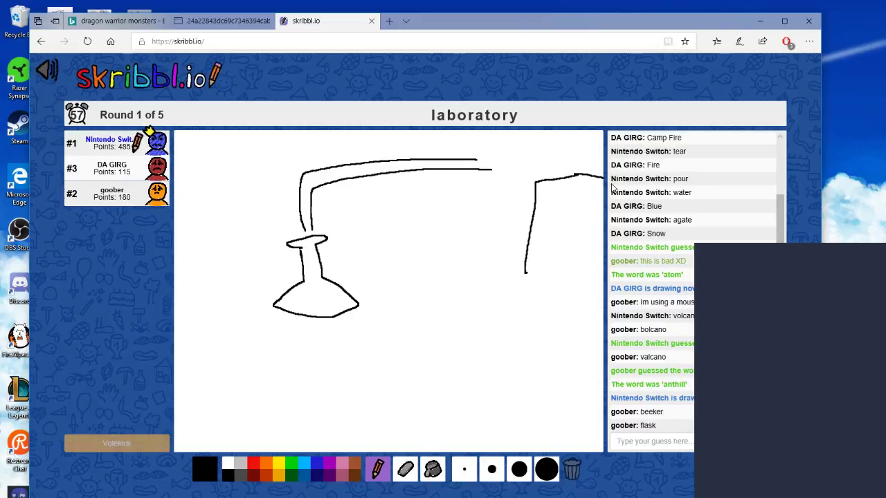
mouse_move(555, 272)
left_mouse_down()
mouse_move(558, 243)
mouse_move(588, 233)
mouse_move(586, 271)
left_mouse_up()
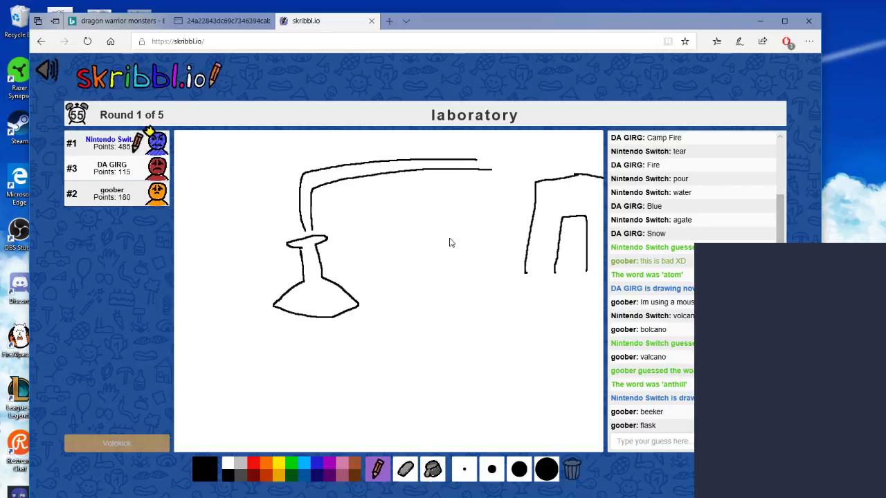
Draw a frowning scientist's face and hands, and write 'place' below.
mouse_move(382, 222)
left_mouse_down()
mouse_move(415, 235)
mouse_move(401, 233)
left_mouse_up()
mouse_move(378, 206)
left_mouse_down()
mouse_move(413, 238)
mouse_move(424, 220)
mouse_move(385, 252)
mouse_move(399, 244)
left_mouse_up()
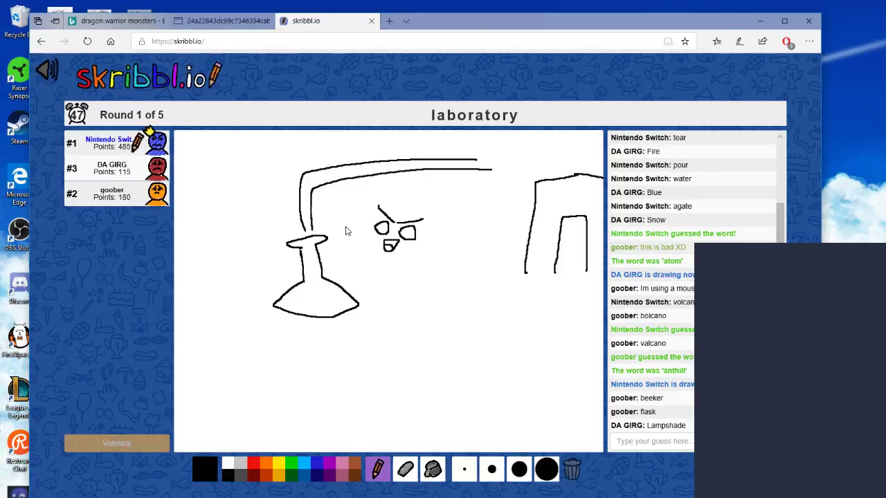
left_click_drag(349, 231, 353, 227)
left_click_drag(432, 251, 422, 248)
mouse_move(356, 232)
left_mouse_down()
mouse_move(354, 246)
mouse_move(421, 231)
mouse_move(414, 250)
mouse_move(386, 254)
left_mouse_up()
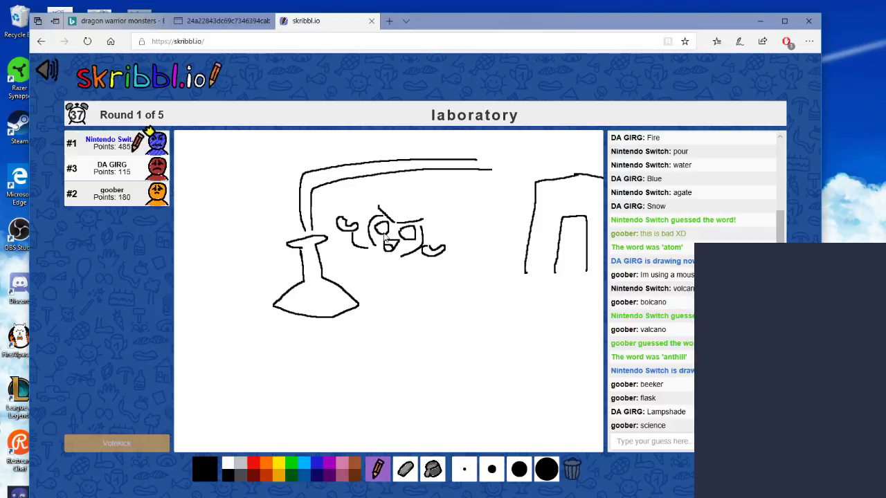
mouse_move(313, 403)
left_mouse_down()
mouse_move(307, 435)
mouse_move(322, 410)
left_mouse_up()
mouse_move(355, 381)
left_mouse_down()
mouse_move(357, 411)
mouse_move(420, 404)
mouse_move(421, 411)
left_mouse_up()
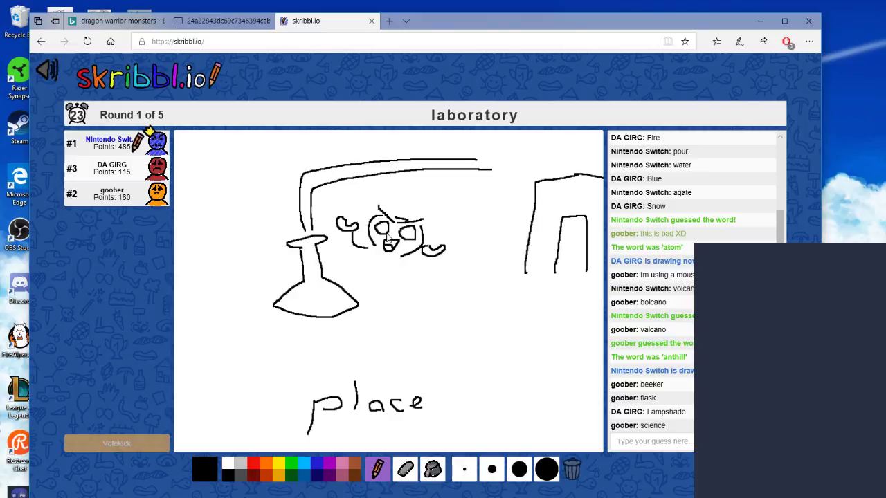
Add the scientist's body and arms, and write 'LAB' above 'place'.
mouse_move(371, 251)
left_mouse_down()
mouse_move(360, 275)
mouse_move(406, 280)
mouse_move(411, 290)
mouse_move(425, 258)
left_mouse_up()
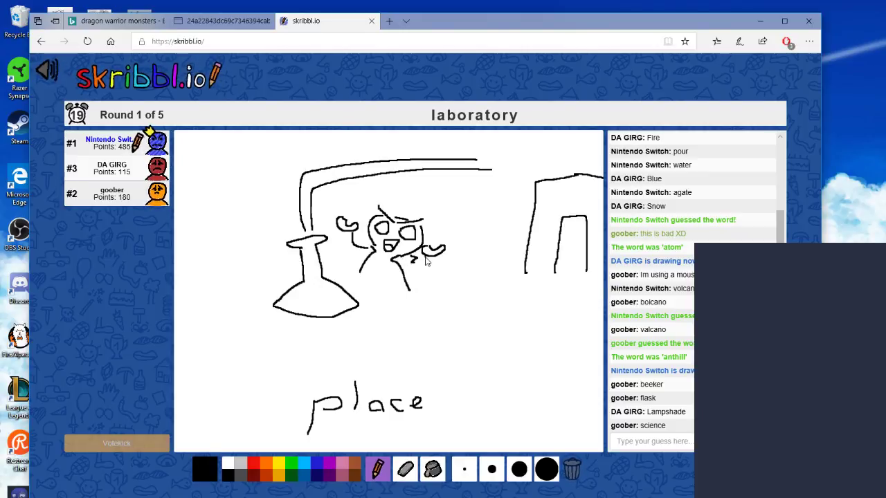
left_click_drag(372, 241, 339, 277)
left_click_drag(414, 266, 427, 293)
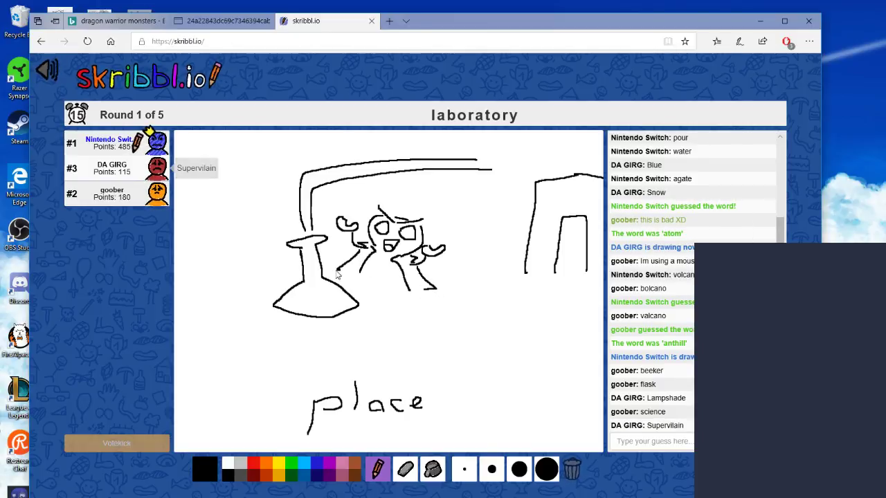
left_click_drag(340, 273, 379, 268)
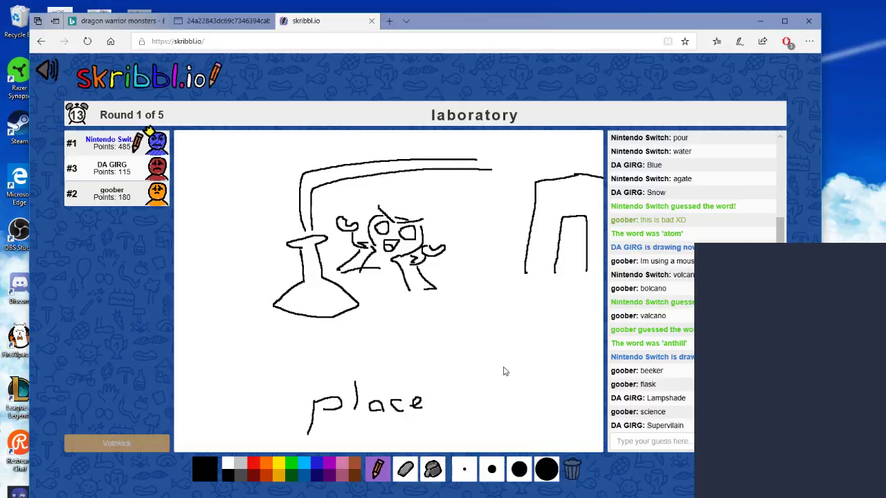
mouse_move(295, 350)
left_mouse_down()
mouse_move(296, 365)
mouse_move(335, 364)
left_mouse_up()
left_click_drag(319, 358, 344, 360)
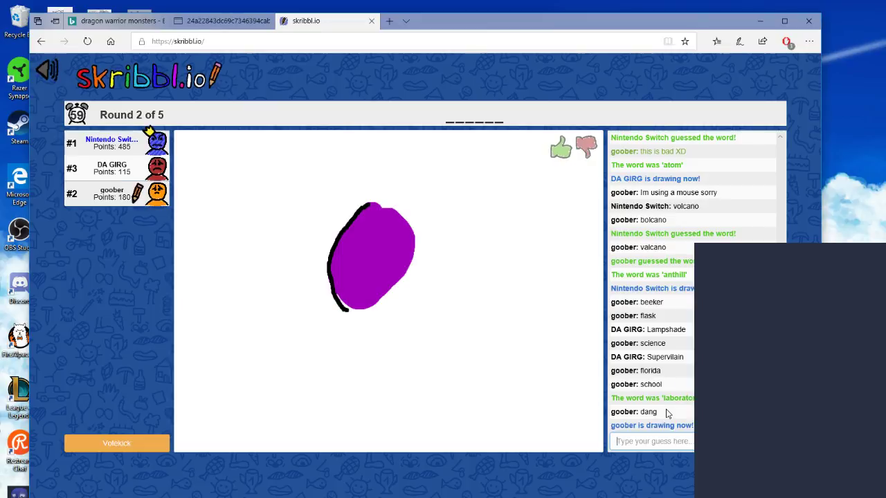
Guess purple, plum and sad for the sad purple drawing.
type("purple")
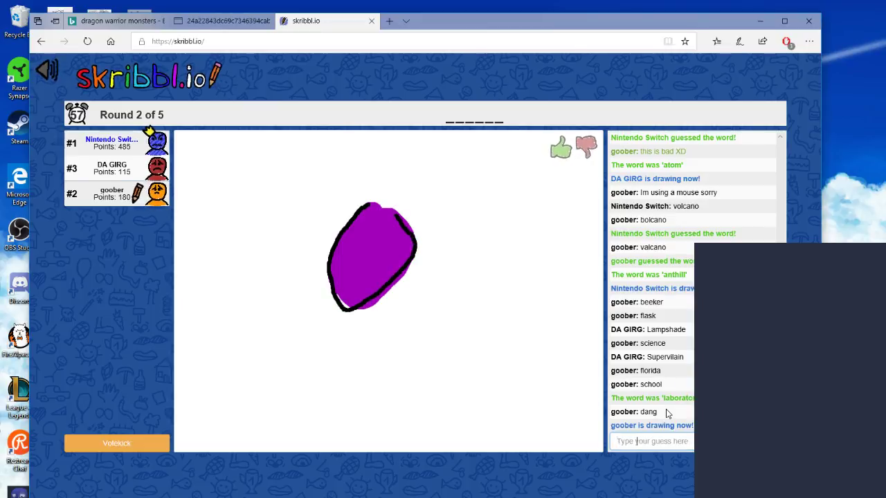
key("Return")
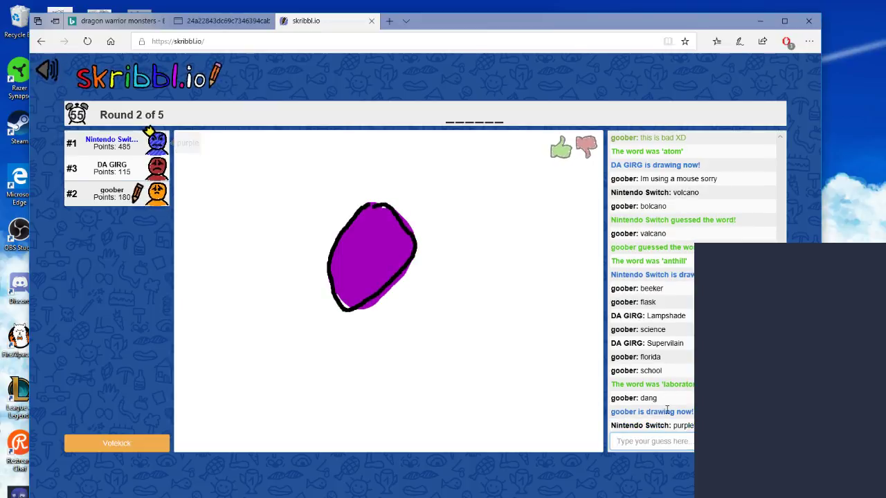
type("plu")
key("Return")
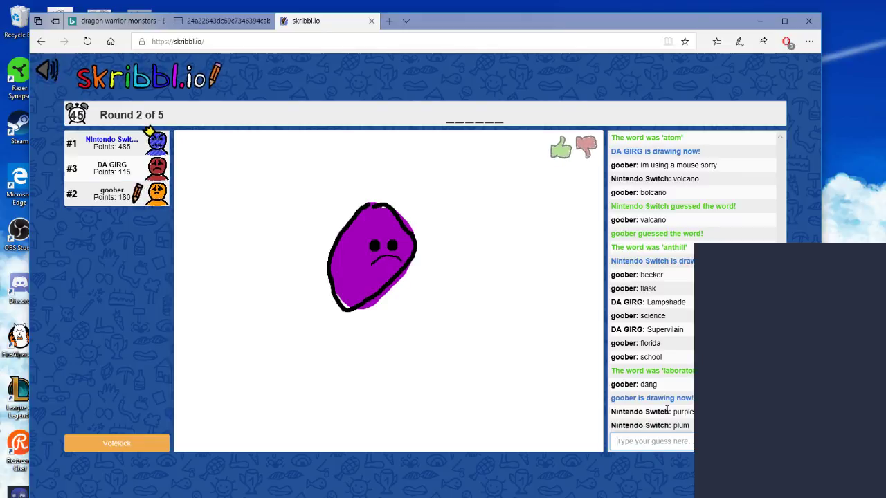
type("sad")
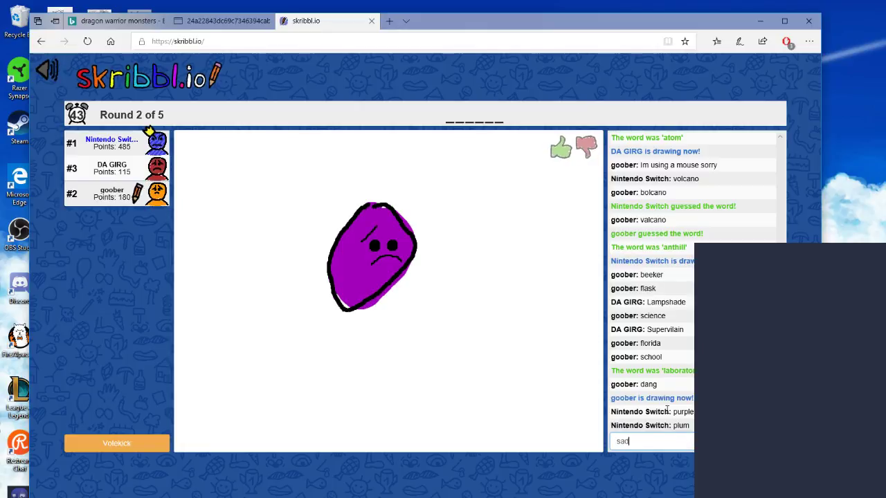
key("Return")
Guess sadplum, distress and raison in the chat.
type("sad")
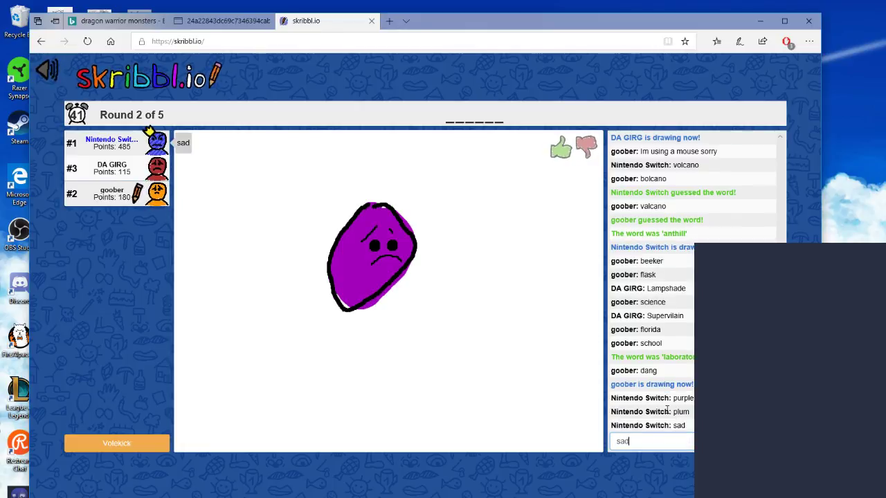
type("plum")
key("Return")
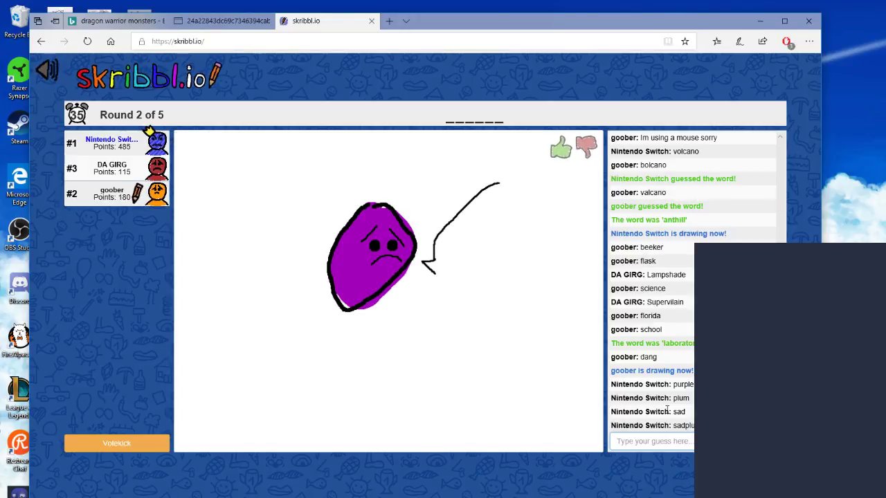
type("d")
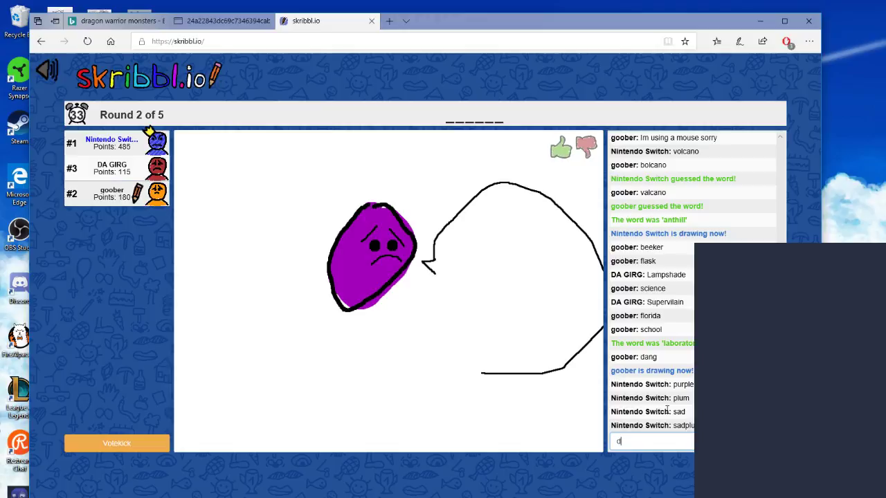
type("istress")
key("Return")
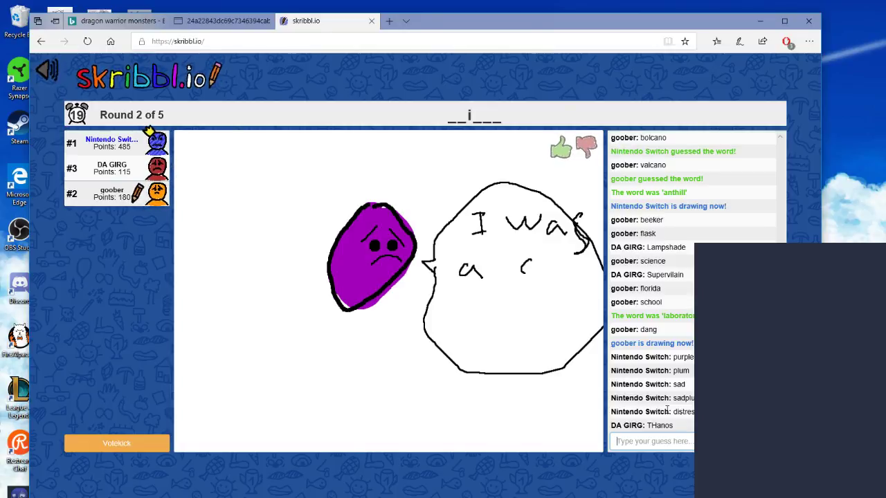
type("raison")
key("Return")
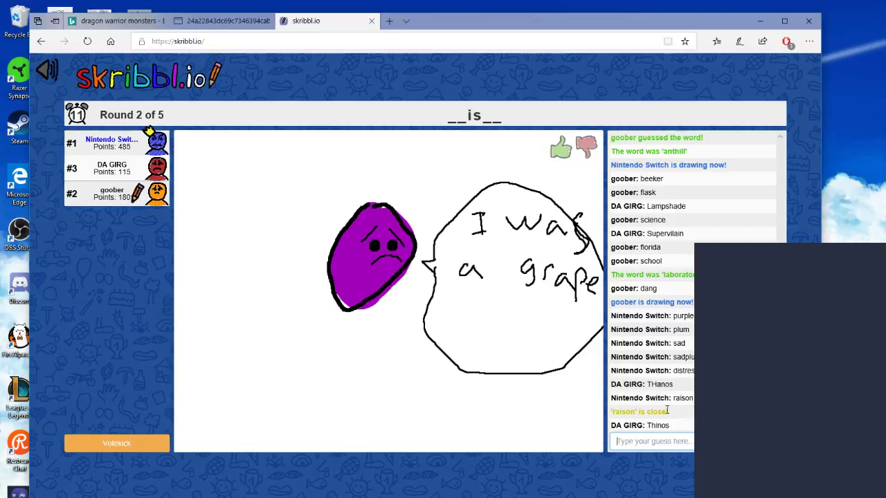
Resend raison as a guess, then try raisen.
type("r")
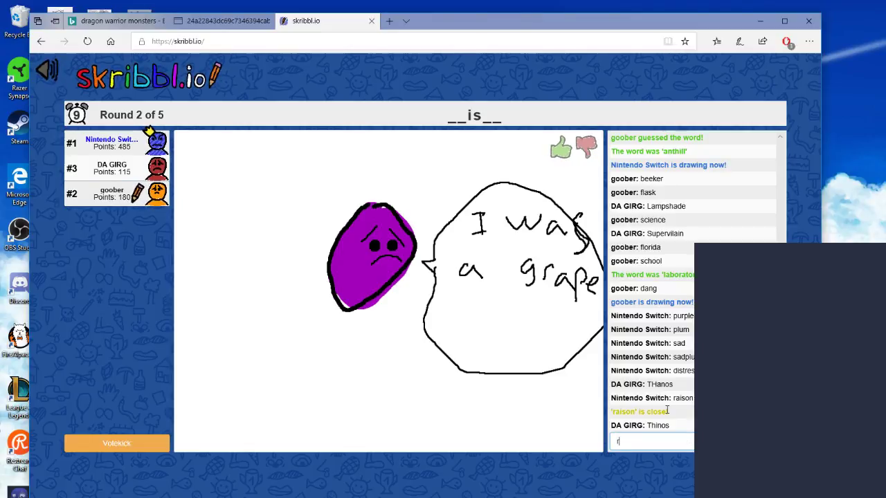
key("BackSpace")
type("ra")
type("ison")
key("Return")
type("raise")
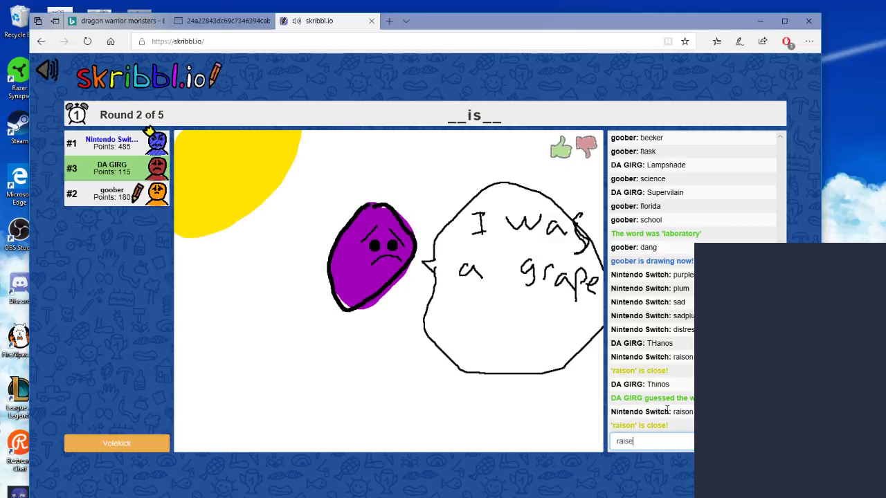
type("n")
key("Return")
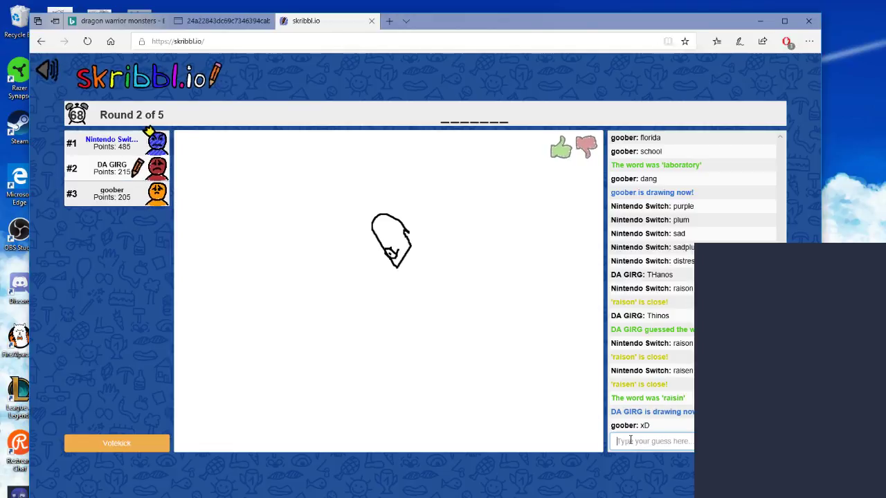
Send a good-game message, then guess goon, bankteller and badguy for the man drawing.
type("gg goobl")
key("Return")
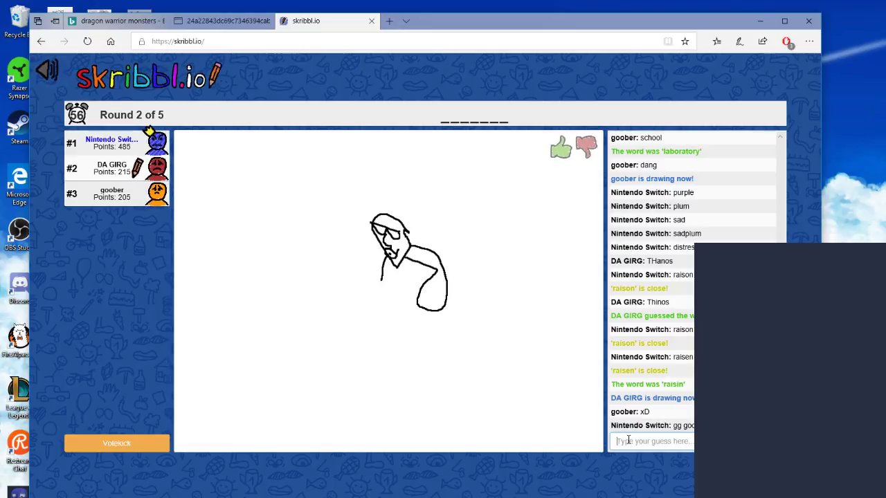
type("goon")
key("Return")
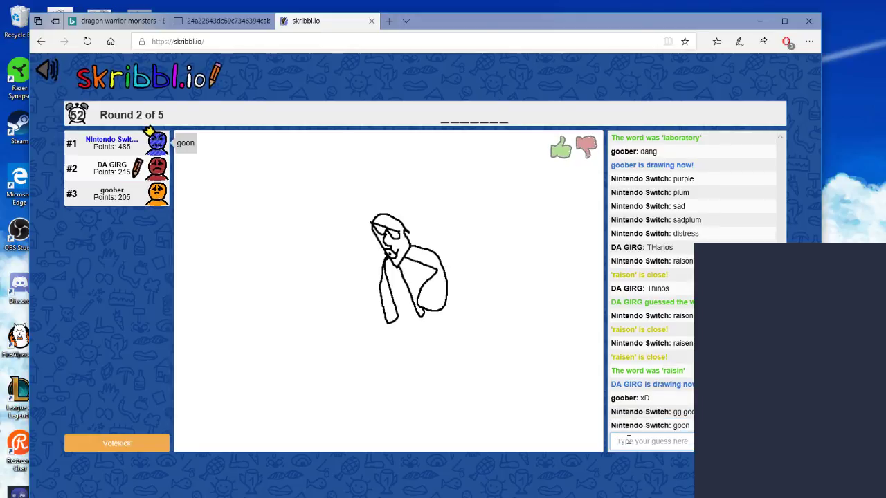
type("bartel")
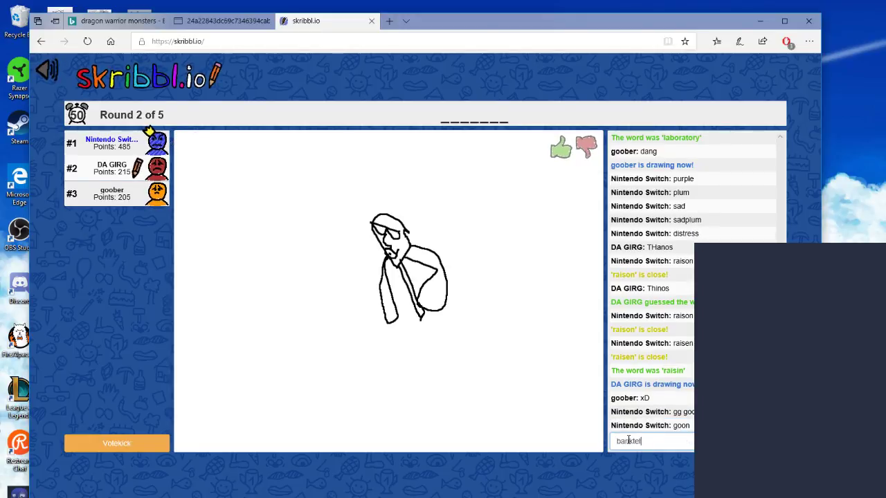
type("ler")
key("Return")
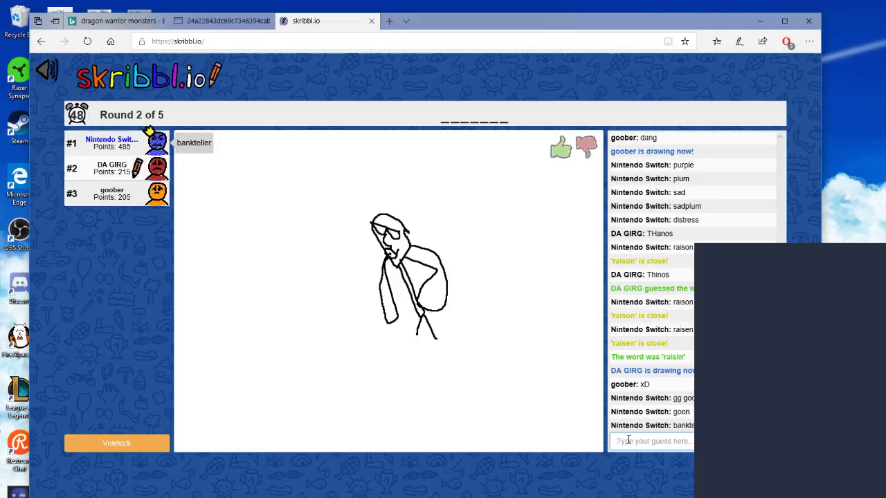
type("badguy")
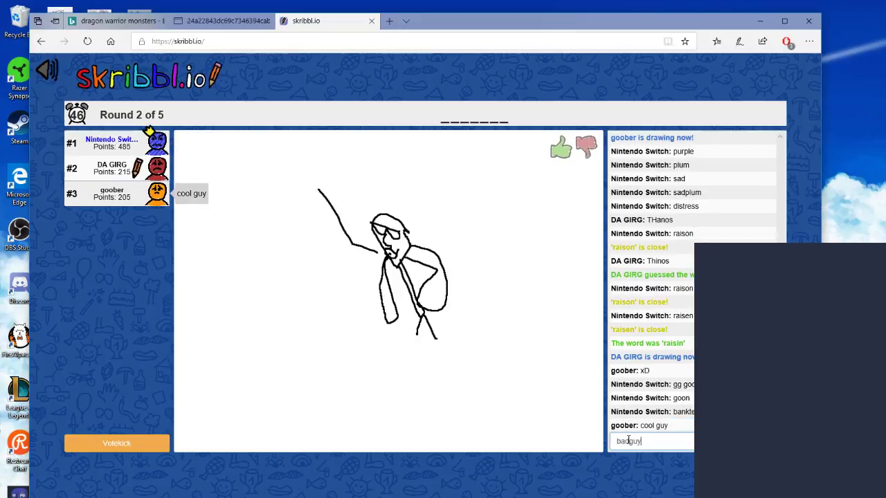
key("Return")
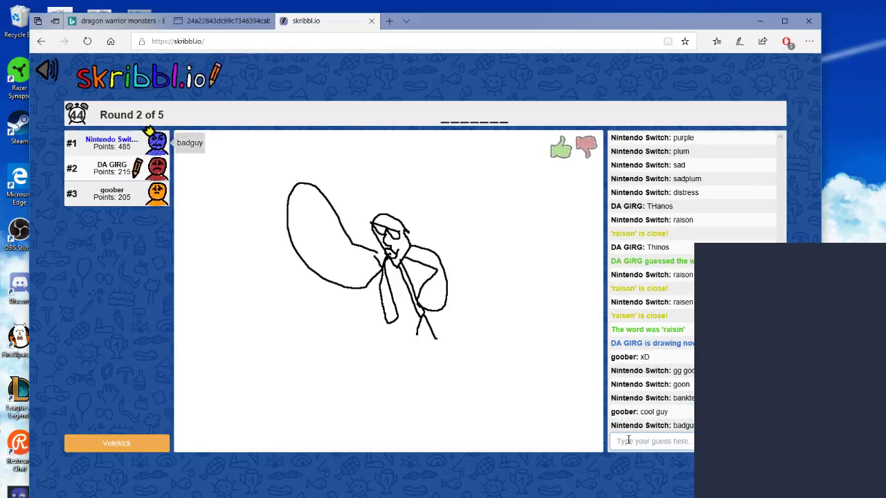
Guess cool dude, rapper and beatboxer, then the correct word beatbox.
type("cool dude")
key("Return")
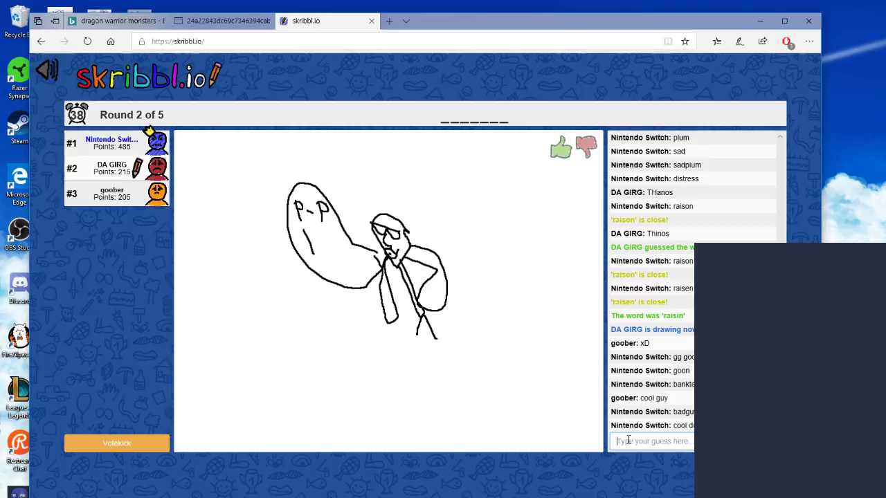
type("rapper")
key("Return")
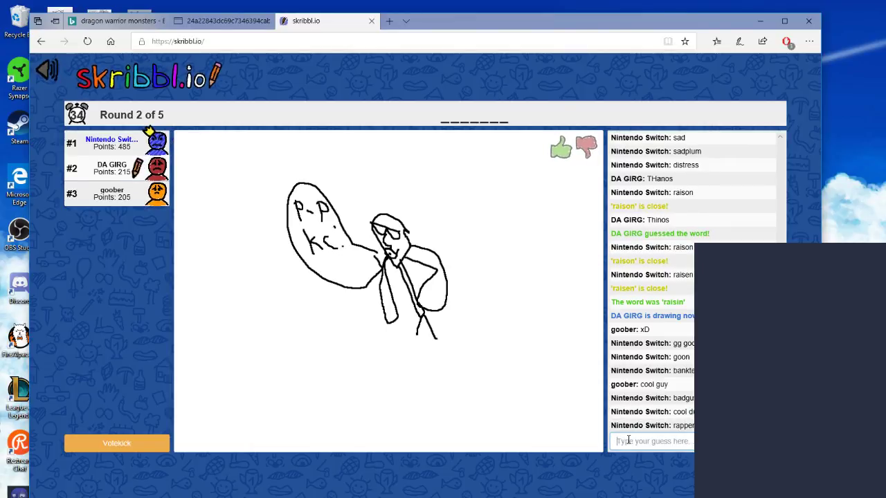
type("beatbo")
type("xer")
key("Return")
type("beat")
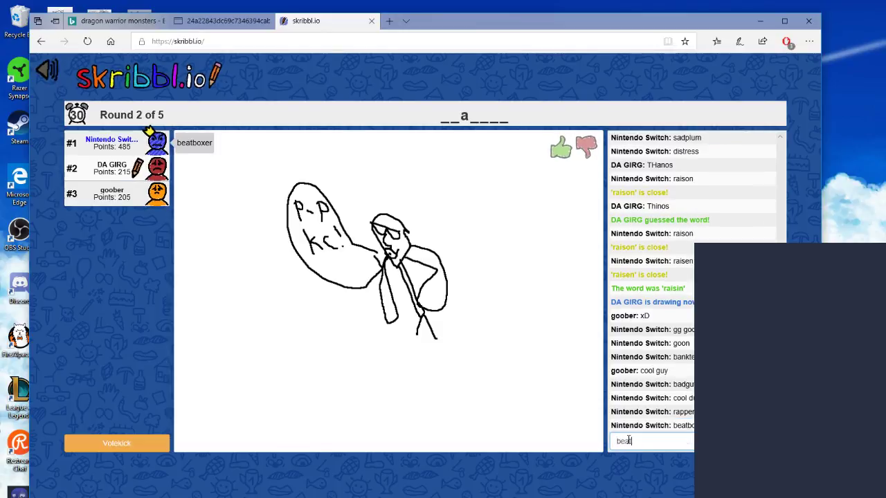
type("box")
key("Return")
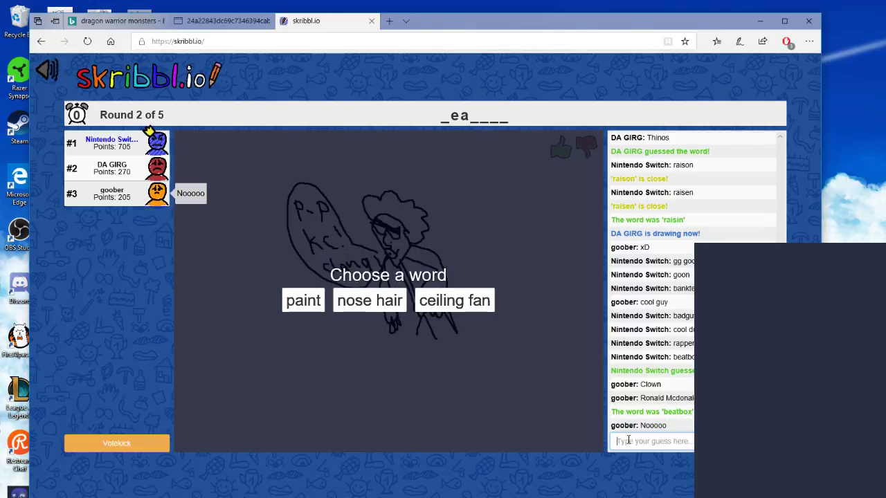
Choose ceiling fan and draw the fan with a figure pointing up at it.
left_click(475, 305)
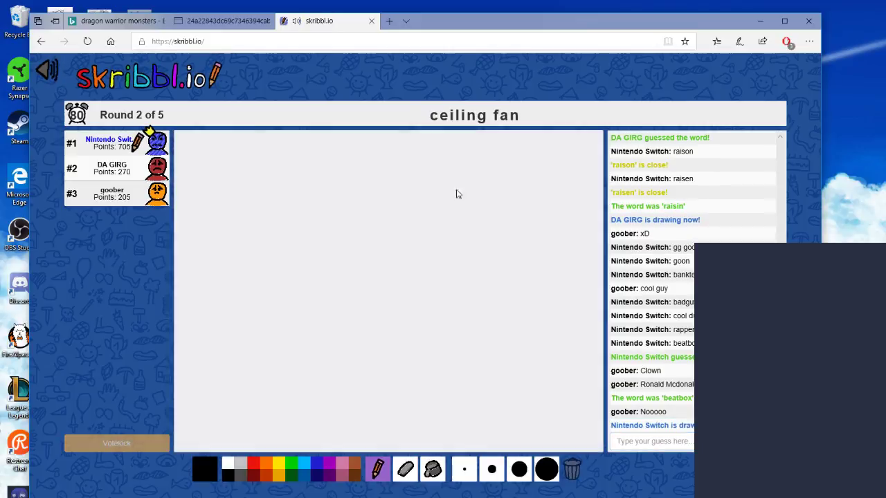
mouse_move(398, 189)
left_mouse_down()
mouse_move(407, 205)
mouse_move(384, 196)
mouse_move(367, 202)
mouse_move(474, 196)
mouse_move(418, 206)
mouse_move(396, 194)
mouse_move(391, 177)
mouse_move(415, 174)
mouse_move(390, 214)
mouse_move(397, 225)
mouse_move(406, 205)
left_mouse_up()
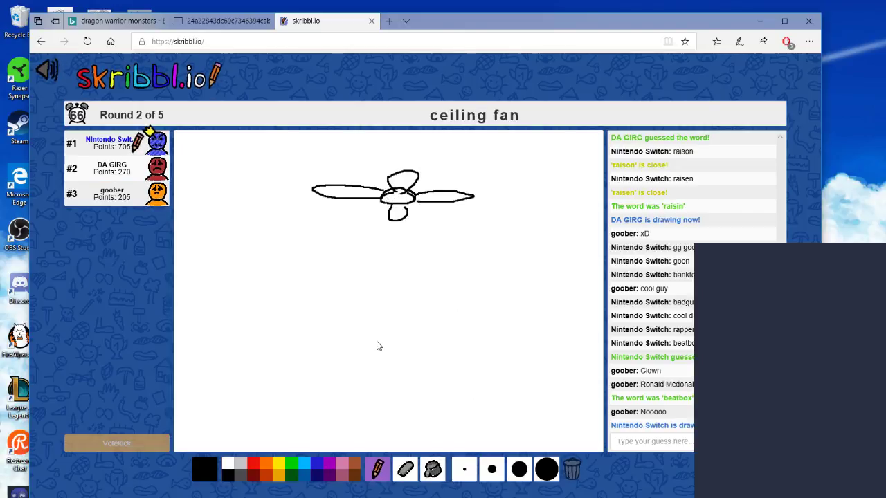
mouse_move(433, 311)
left_mouse_down()
mouse_move(451, 326)
mouse_move(420, 337)
mouse_move(436, 312)
mouse_move(441, 327)
left_mouse_up()
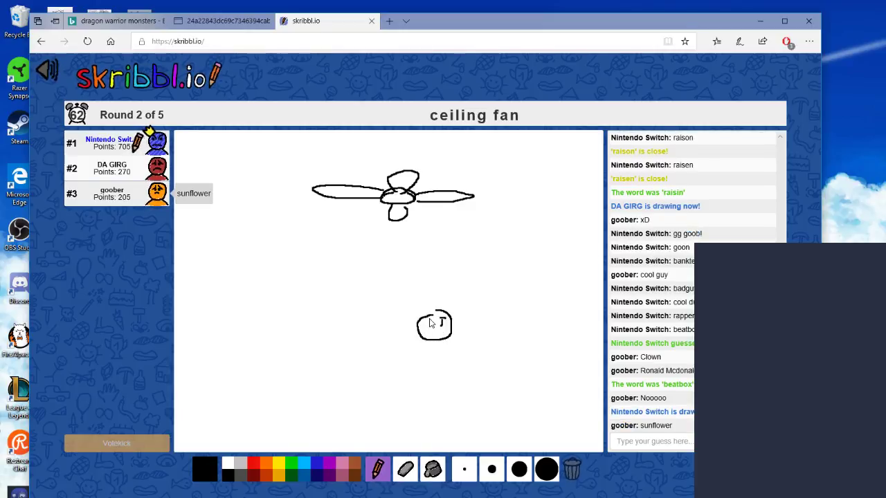
mouse_move(427, 319)
left_mouse_down()
mouse_move(444, 322)
mouse_move(438, 337)
left_mouse_up()
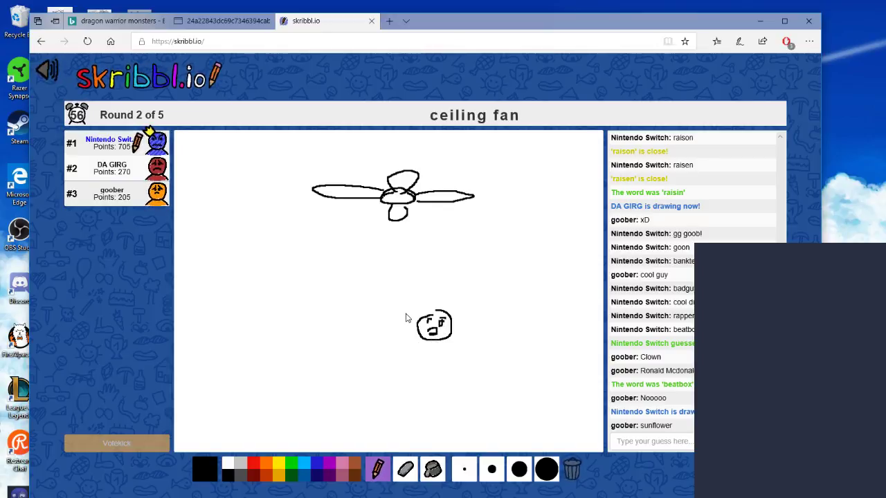
mouse_move(407, 281)
left_mouse_down()
mouse_move(414, 299)
mouse_move(403, 299)
mouse_move(414, 300)
mouse_move(419, 337)
mouse_move(456, 338)
mouse_move(465, 350)
mouse_move(423, 352)
mouse_move(423, 367)
mouse_move(445, 384)
mouse_move(455, 340)
mouse_move(458, 388)
mouse_move(425, 393)
left_mouse_up()
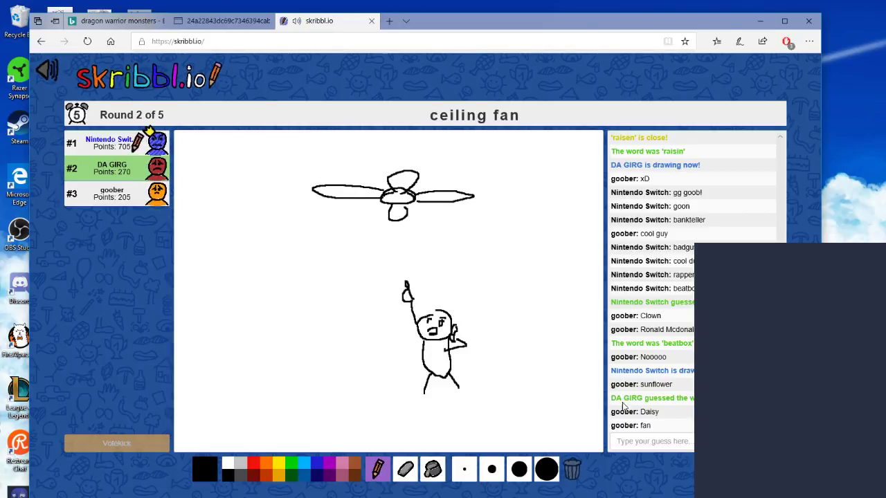
Post 'so close' in the chat.
left_click(641, 441)
type("so close")
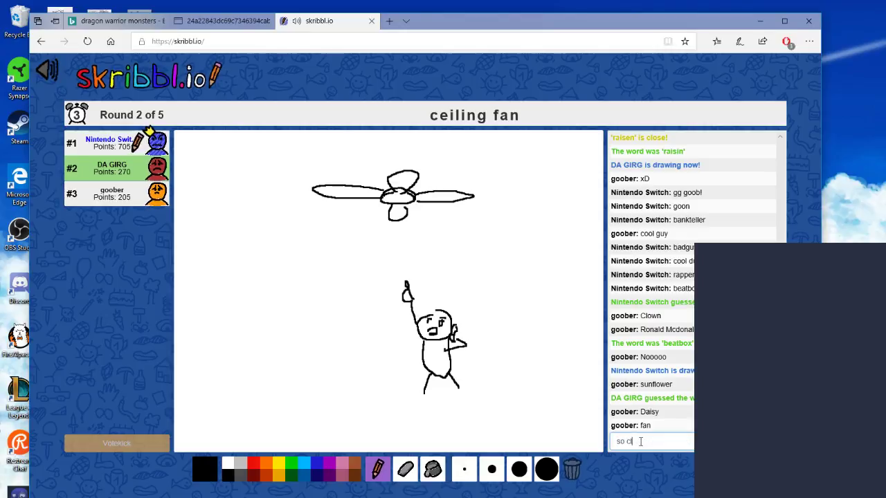
key("Return")
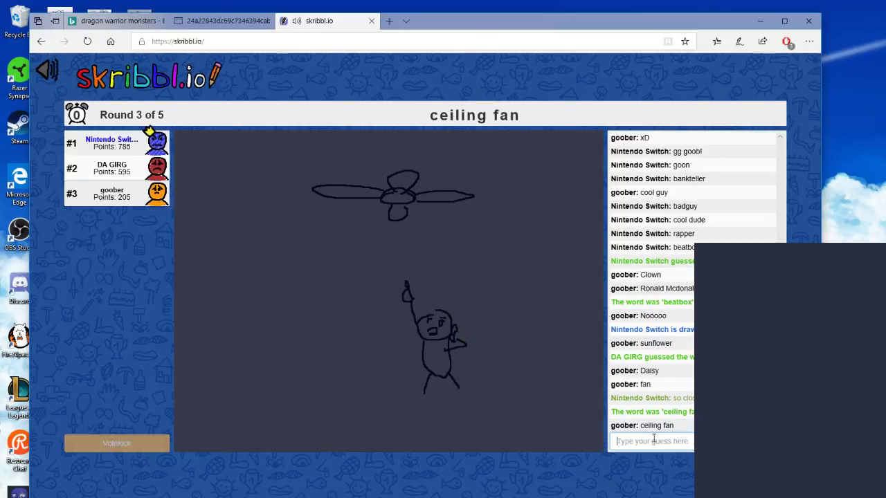
Post 'so close' again, then guess banana for the round 3 drawing.
type("so close")
key("Return")
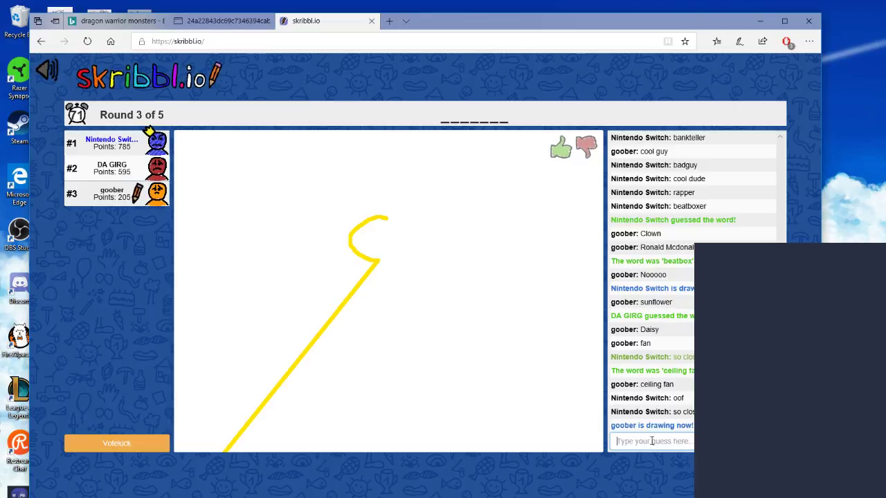
type("bana")
key("BackSpace")
key("BackSpace")
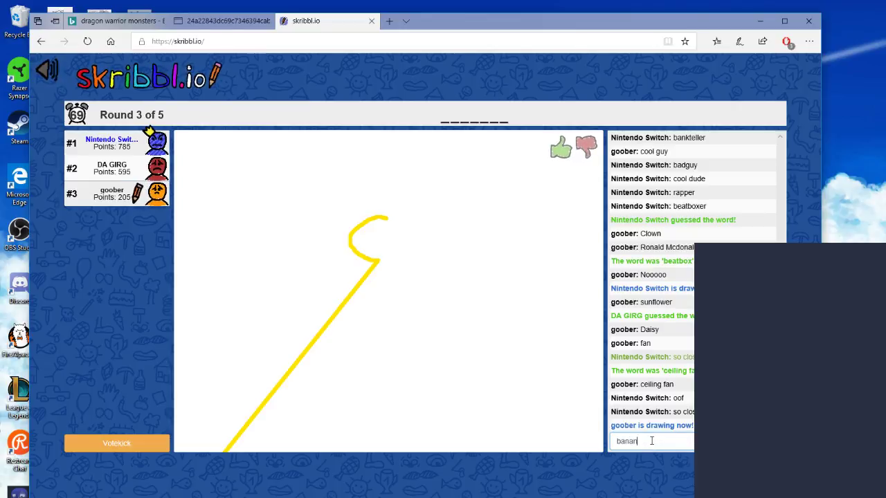
type("a")
key("Return")
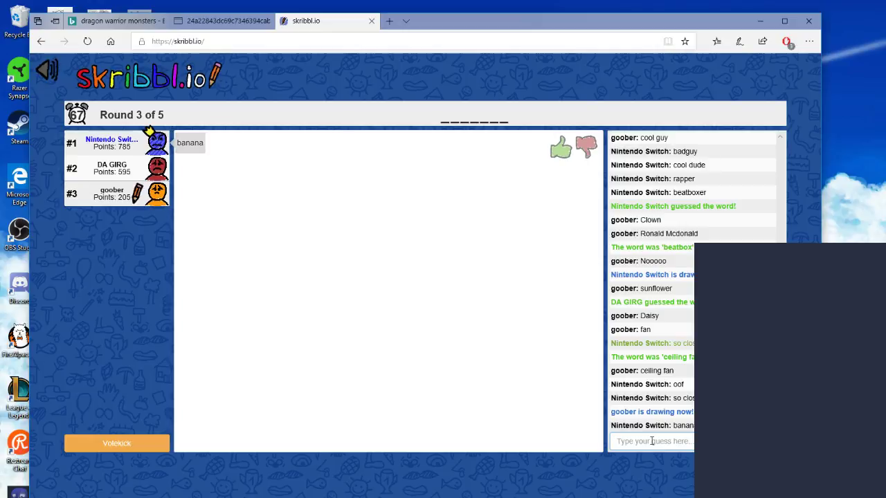
Guess lemon, hook, grandma and um in the chat.
type("lemon")
key("Return")
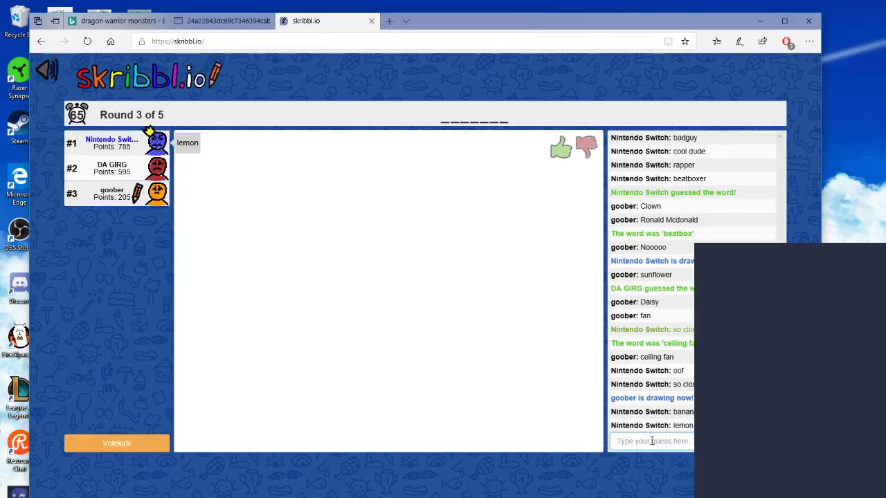
type("hook")
key("Return")
type("grandma")
key("Return")
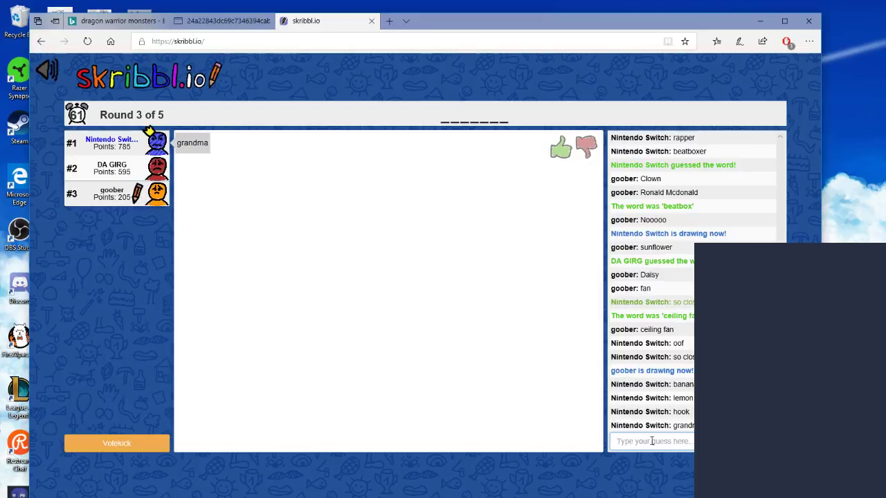
type("um")
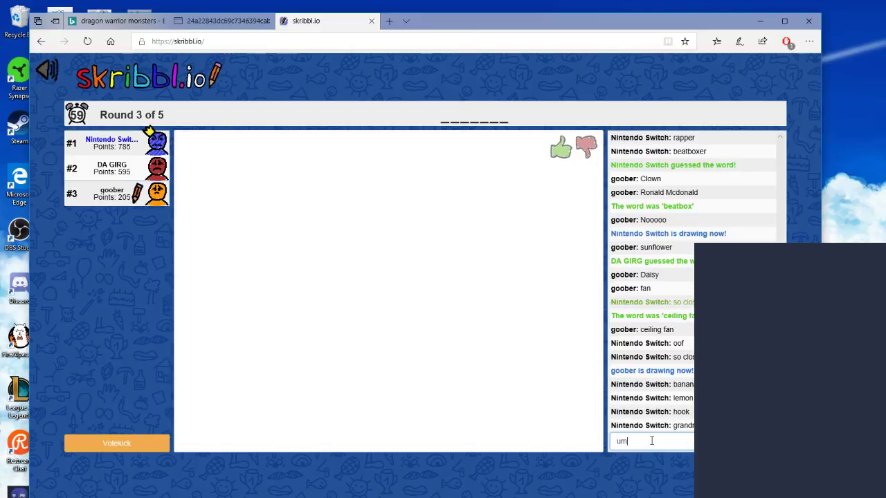
key("Return")
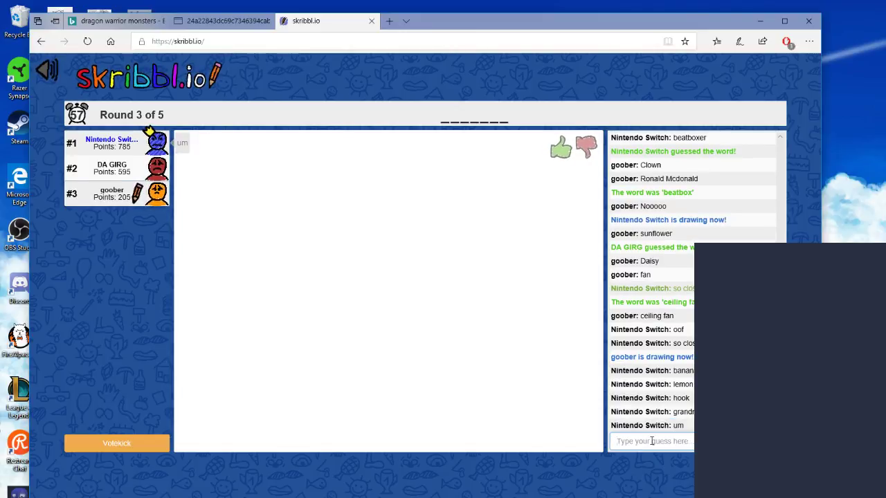
Guess bankteller, understanding and pigworth! for the pig-like face.
type("bankteller")
key("Return")
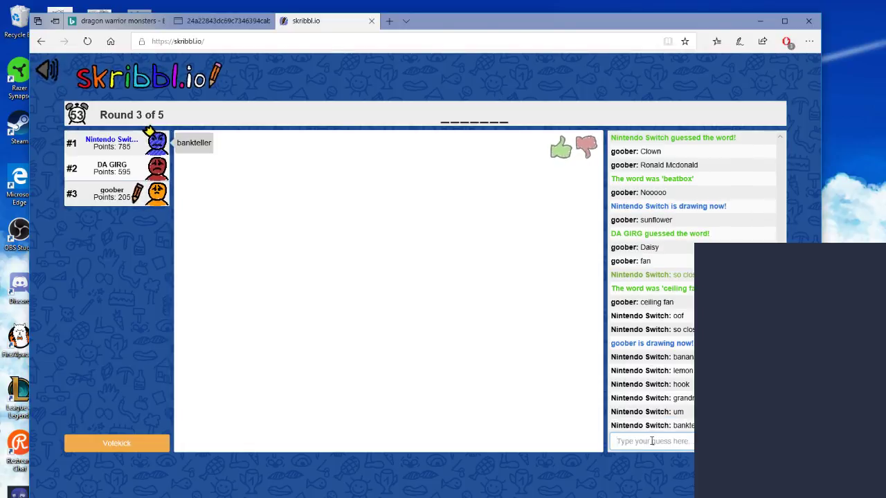
type("understan")
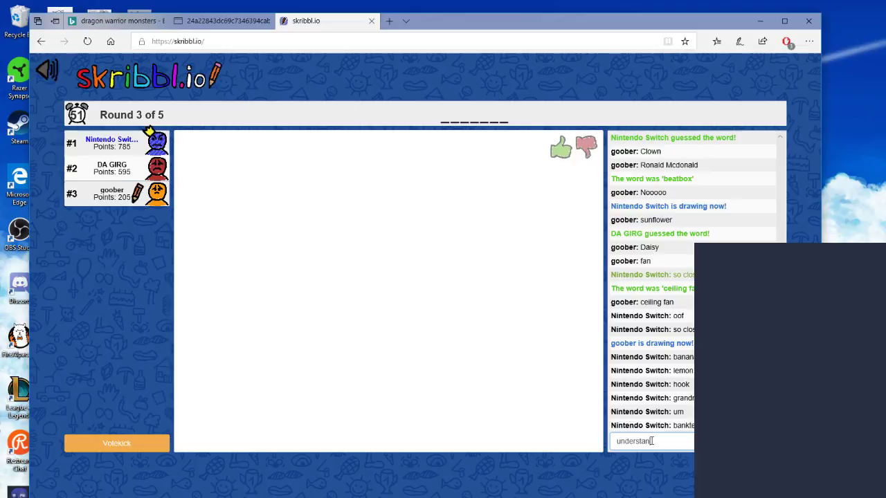
type("ding")
key("Return")
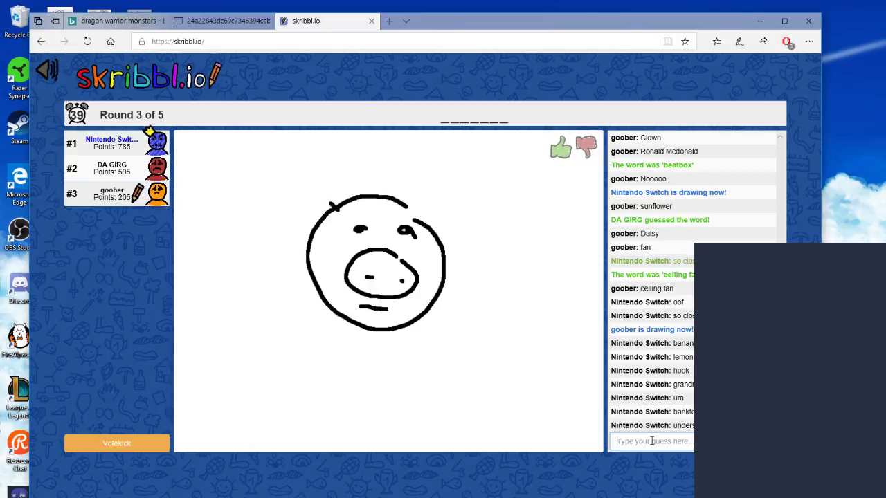
type("pigworth!")
key("Return")
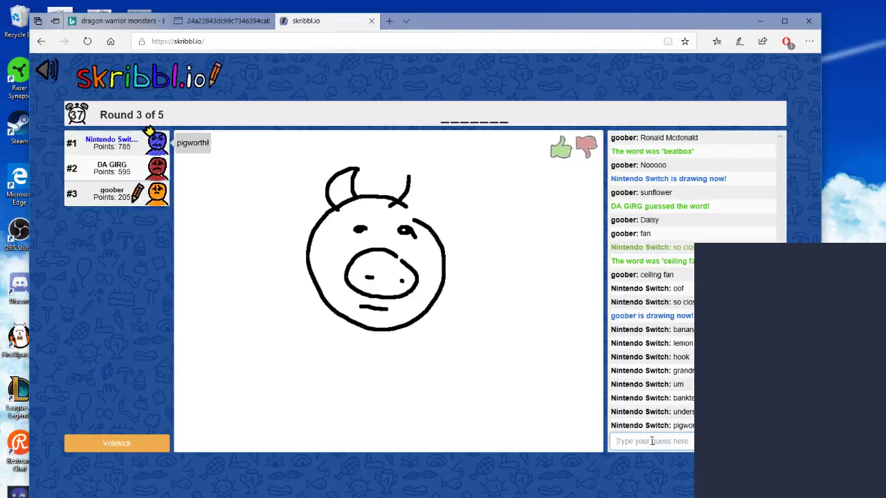
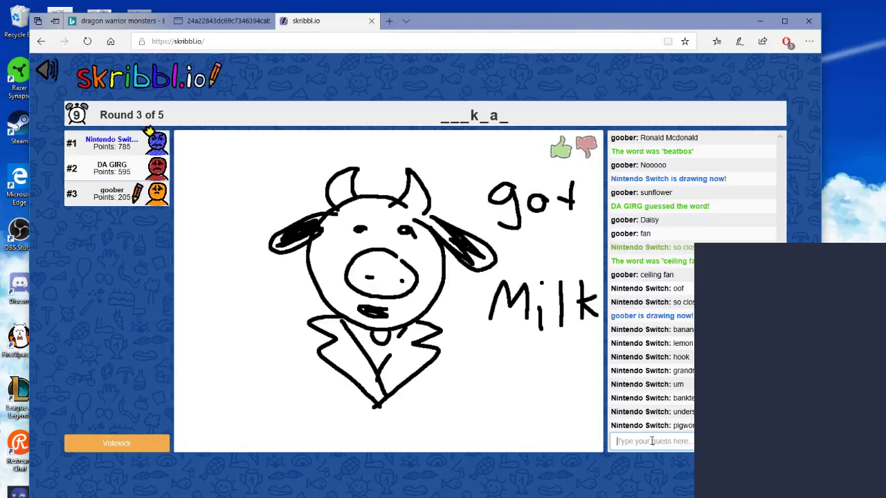
Type 'milk' as a guess for the cow-in-a-suit drawing, then select the leftover text.
type("mil")
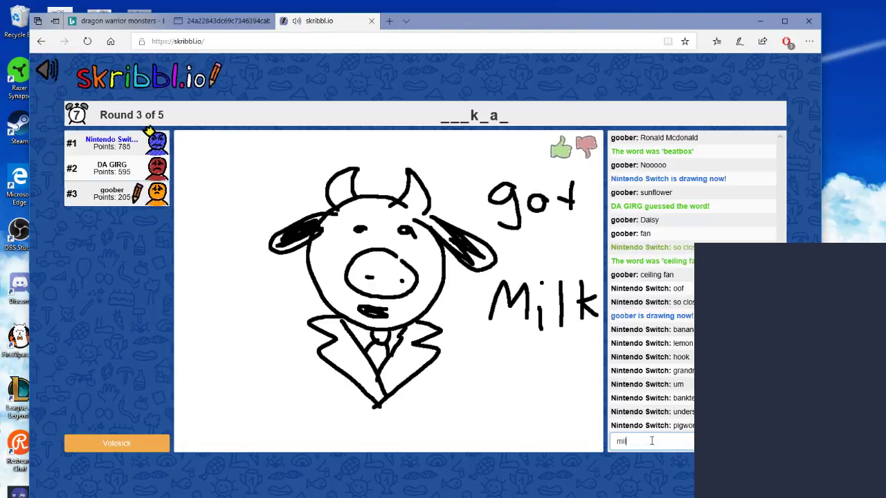
type("k")
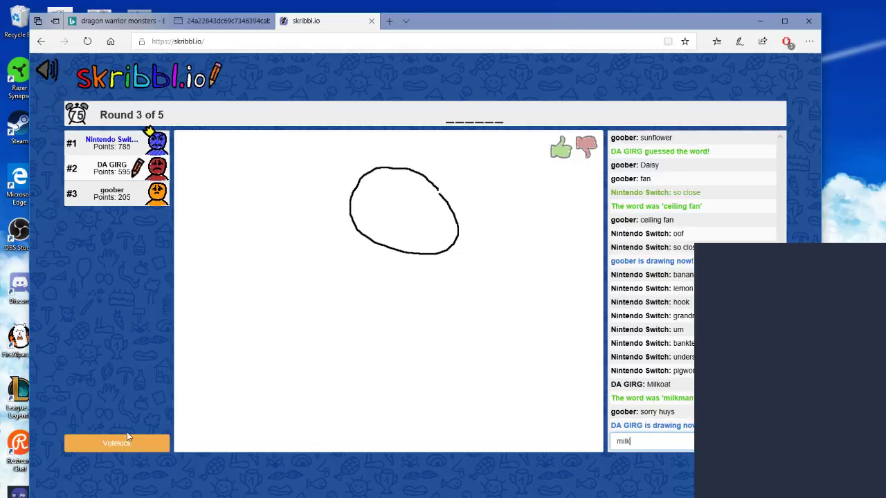
left_click_drag(644, 441, 548, 457)
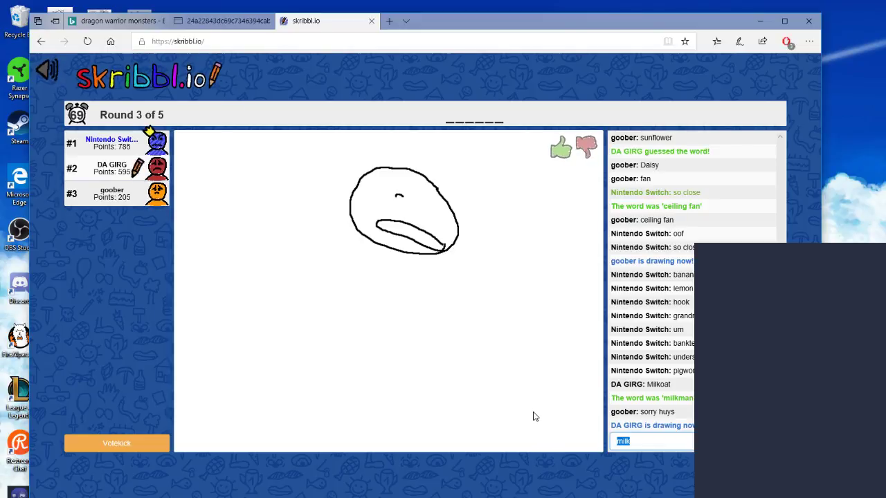
Send the guesses 'duck', 'dinosaur' and 'hipster' in the chat.
type("duck")
key("Return")
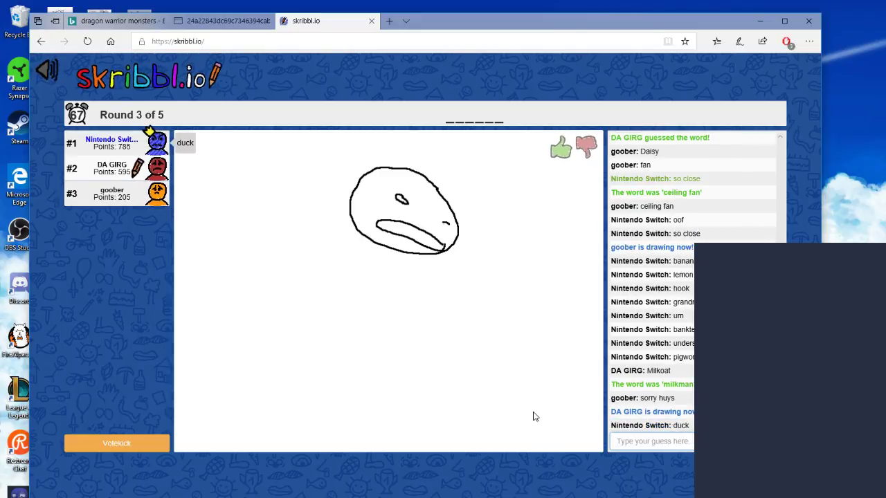
type("dinosaur")
key("Return")
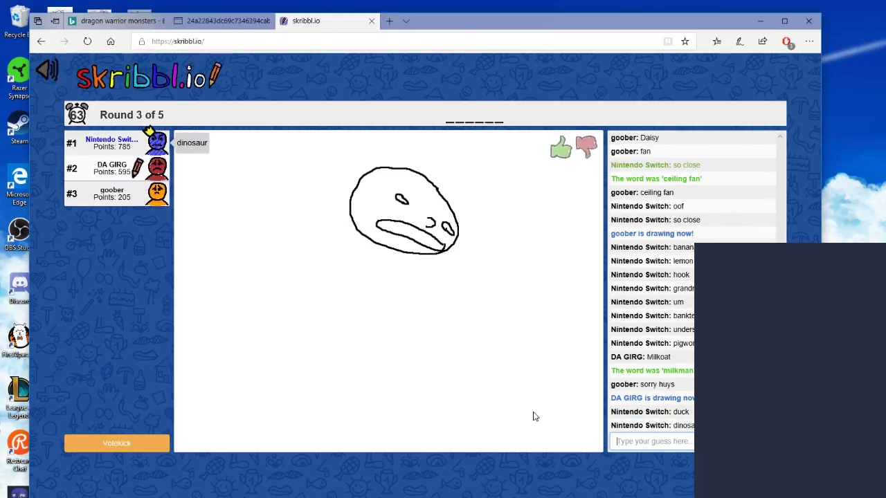
type("hipste")
key("BackSpace")
key("BackSpace")
key("BackSpace")
type("ster")
key("Return")
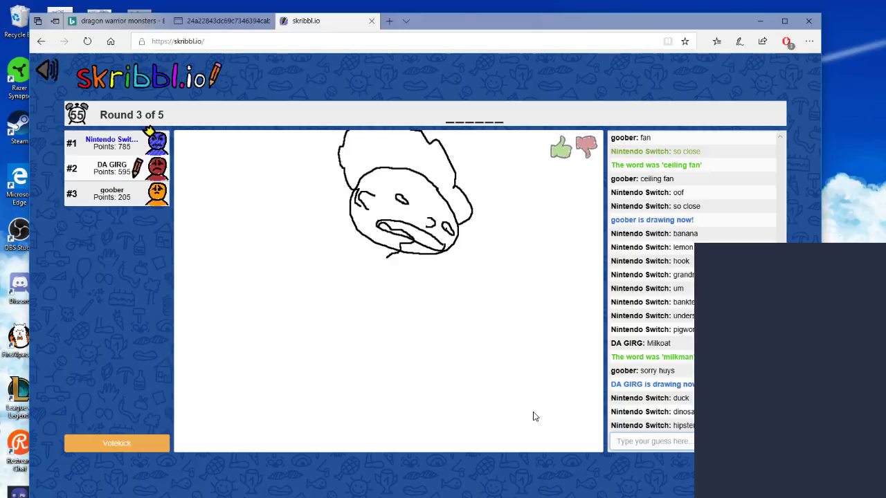
Send the guesses 'barfing', 'drool', 'drooling' and 'spit' for the drooling-face drawing.
type("ba")
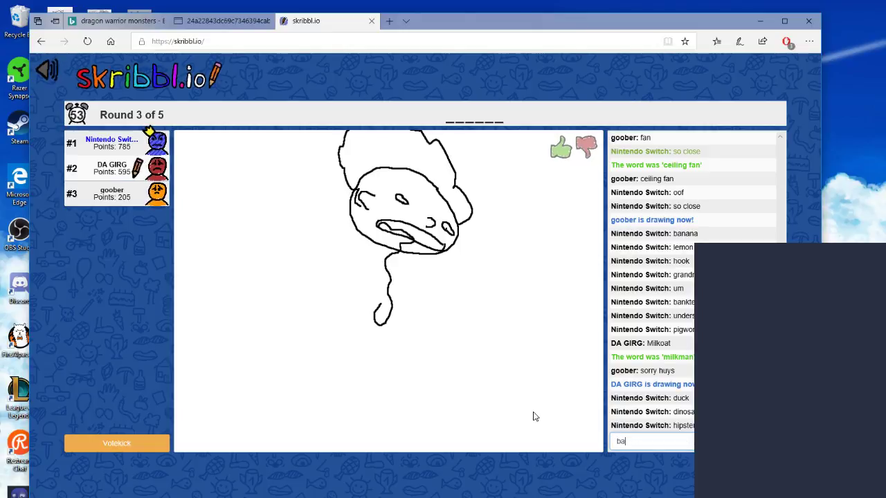
type("rfing")
key("Return")
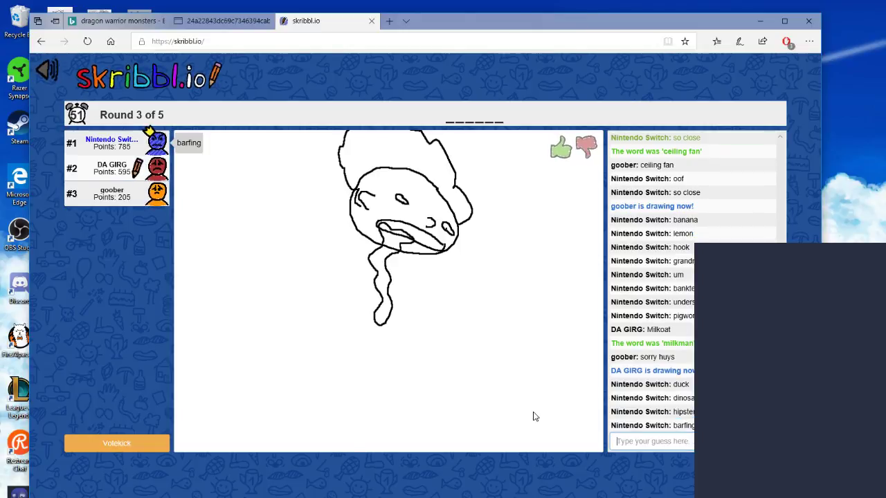
type("drool")
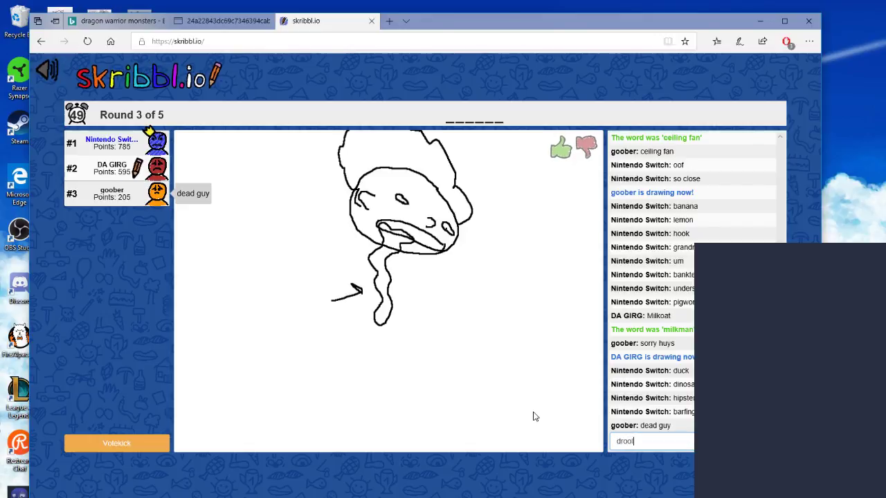
key("Return")
type("d")
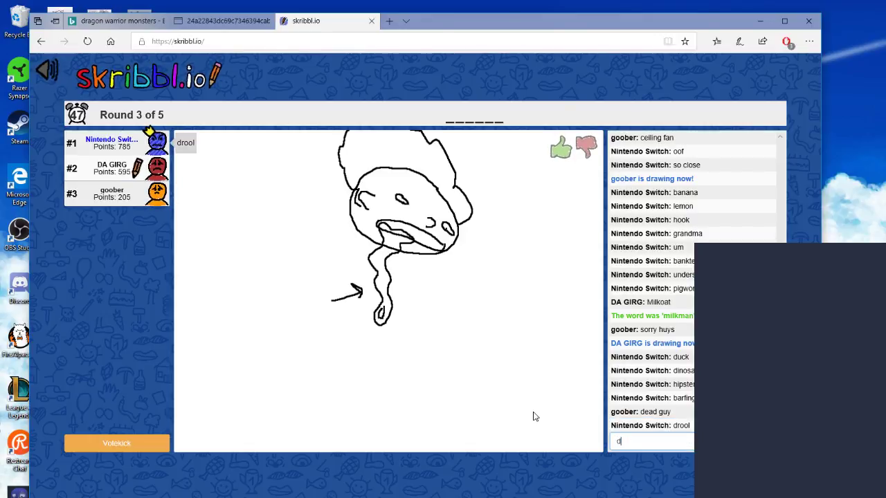
type("rooling")
key("Return")
type("spit")
key("Return")
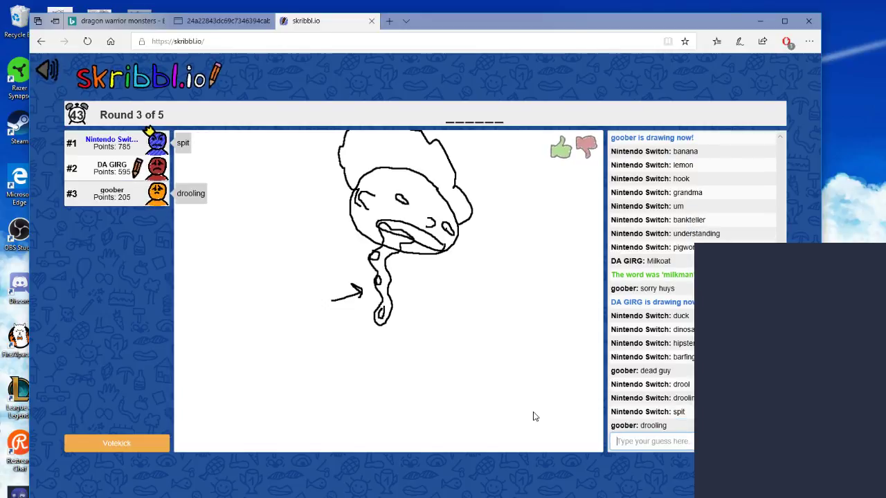
Send the guesses 'puke', 'vomit', 'spittle' and 'liquid' until 'saliva' is revealed.
type("pu")
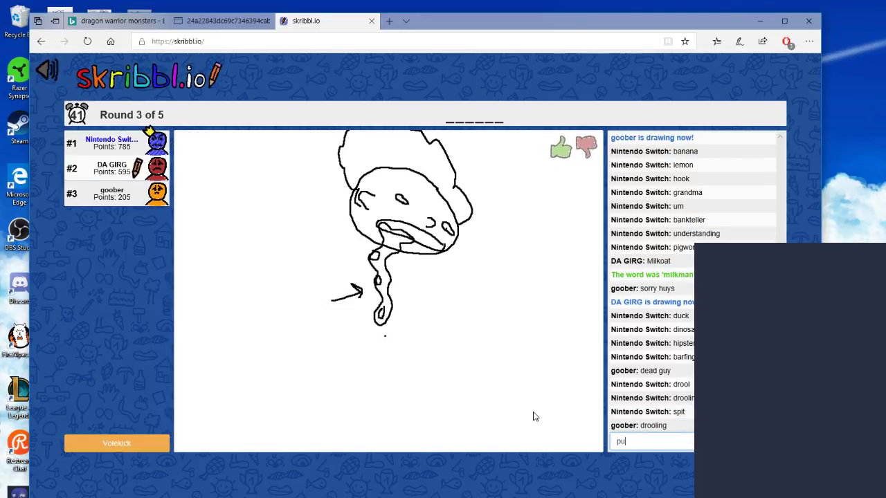
type("ke")
key("Return")
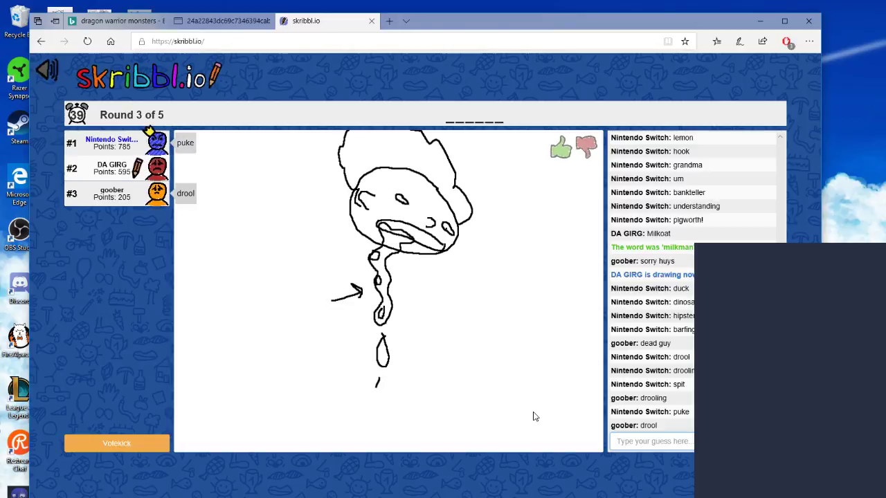
type("vomit")
key("Return")
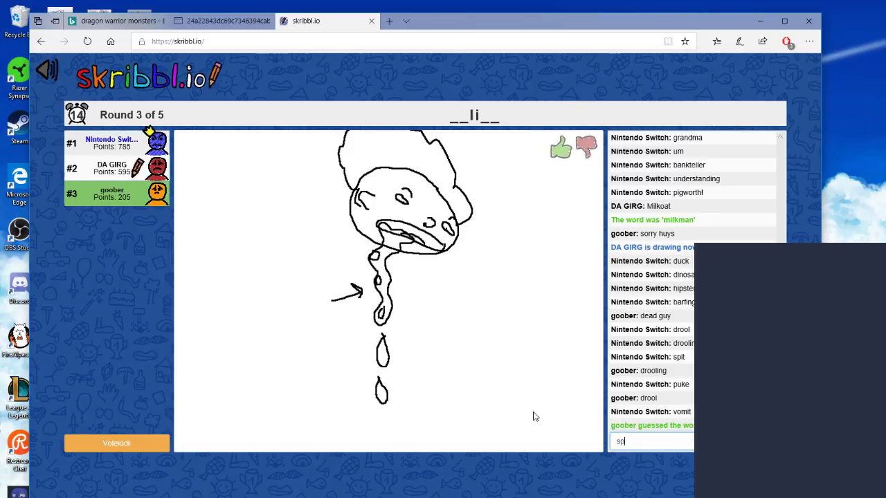
type("spittle")
key("Return")
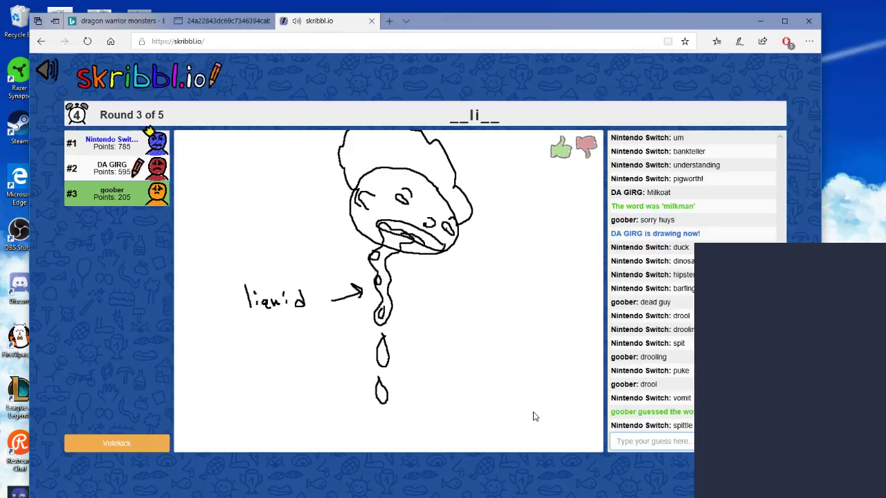
type("liquid")
key("Return")
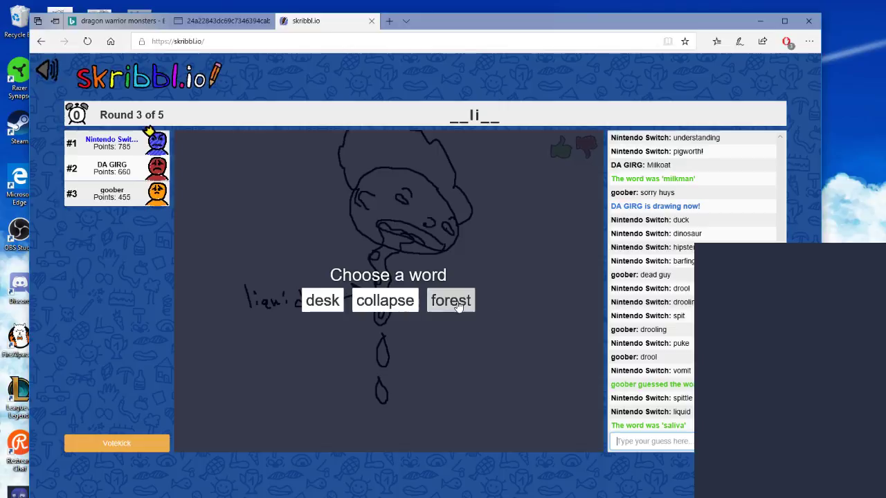
Choose 'desk' as the word to draw and set the colour to dark brown.
left_click(320, 308)
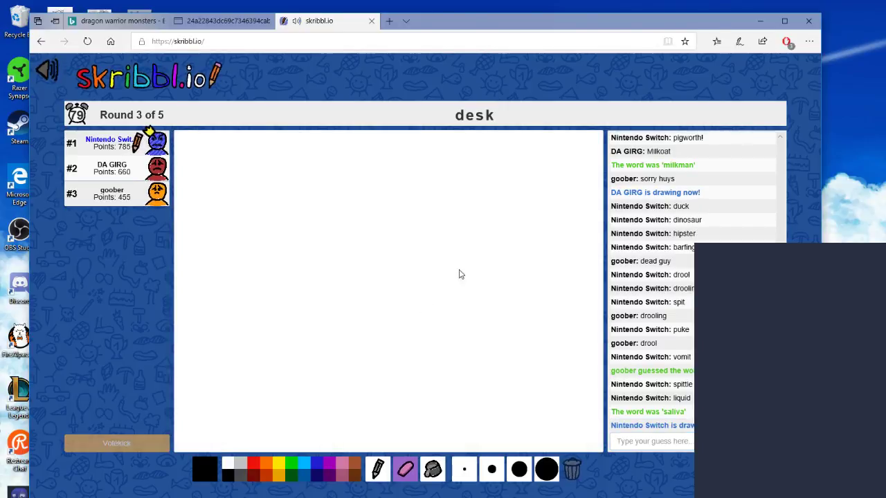
left_click(352, 463)
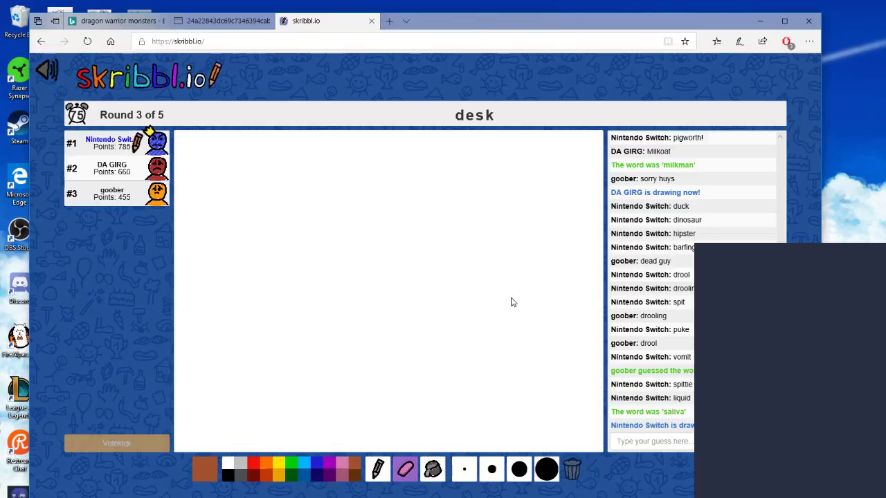
left_click(355, 476)
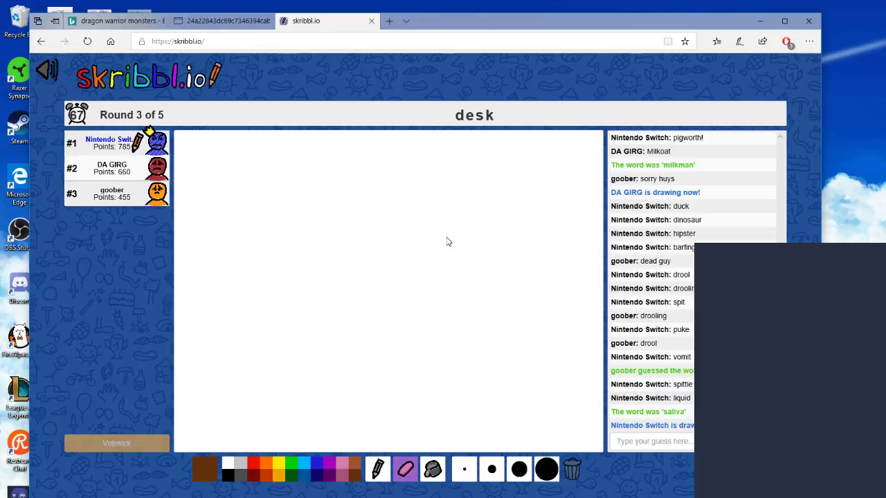
With the pen, draw the brown desk: its tabletop and four legs.
left_click(377, 470)
mouse_move(504, 292)
left_mouse_down()
mouse_move(432, 310)
mouse_move(445, 326)
mouse_move(546, 324)
left_mouse_up()
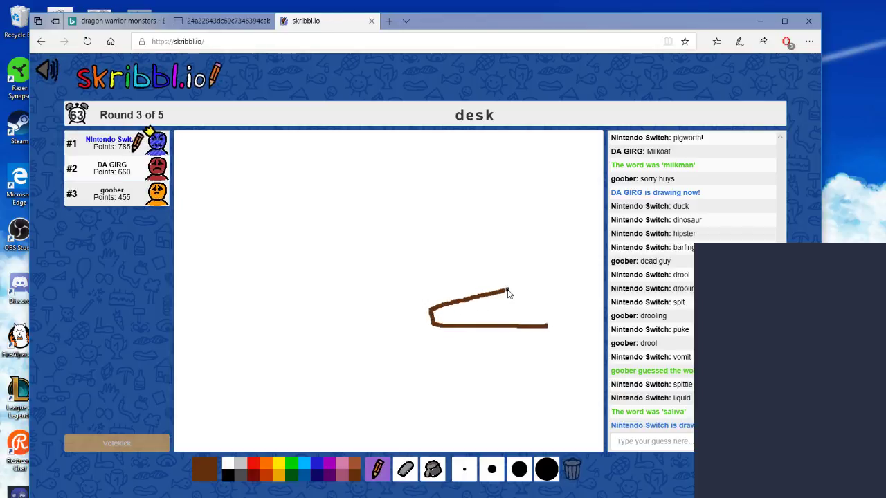
mouse_move(507, 291)
left_mouse_down()
mouse_move(573, 288)
mouse_move(548, 326)
left_mouse_up()
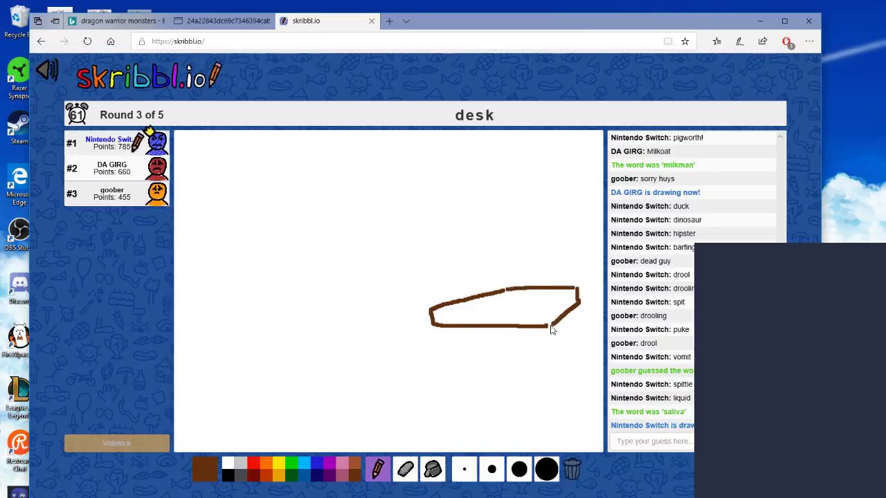
left_click_drag(453, 326, 456, 366)
left_click_drag(527, 328, 528, 367)
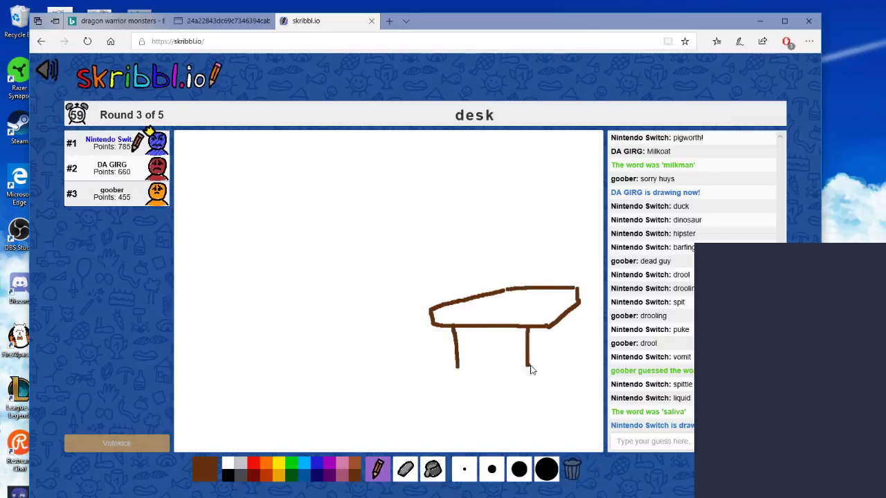
left_click_drag(564, 321, 568, 342)
left_click_drag(509, 334, 508, 347)
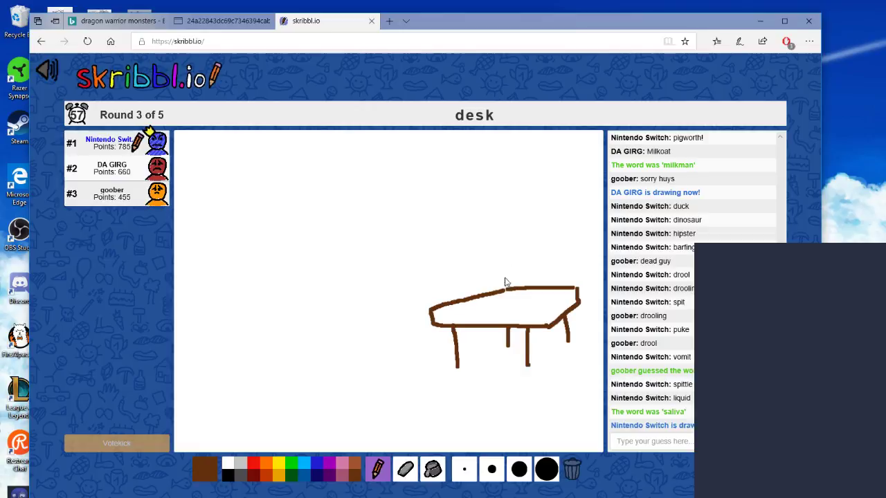
mouse_move(456, 314)
left_mouse_down()
mouse_move(432, 316)
mouse_move(578, 291)
left_mouse_up()
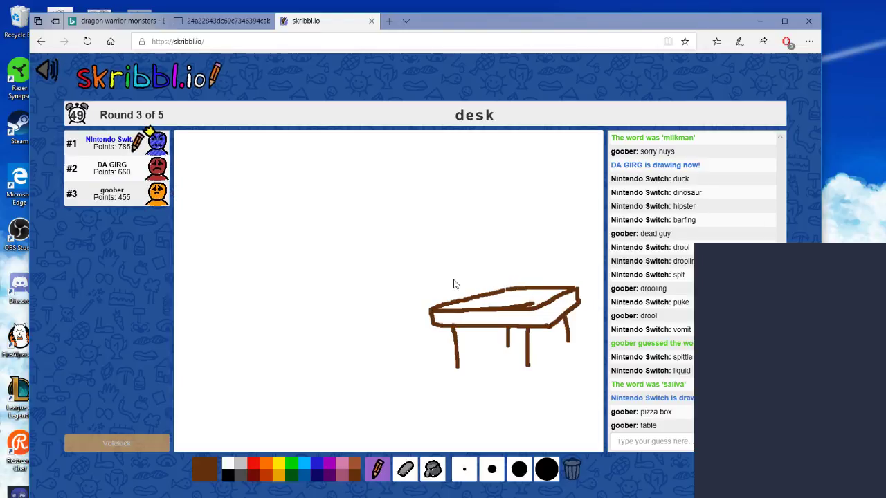
Add a chair, a stick figure at the desk, and the letters 'do'.
left_click_drag(445, 334, 446, 336)
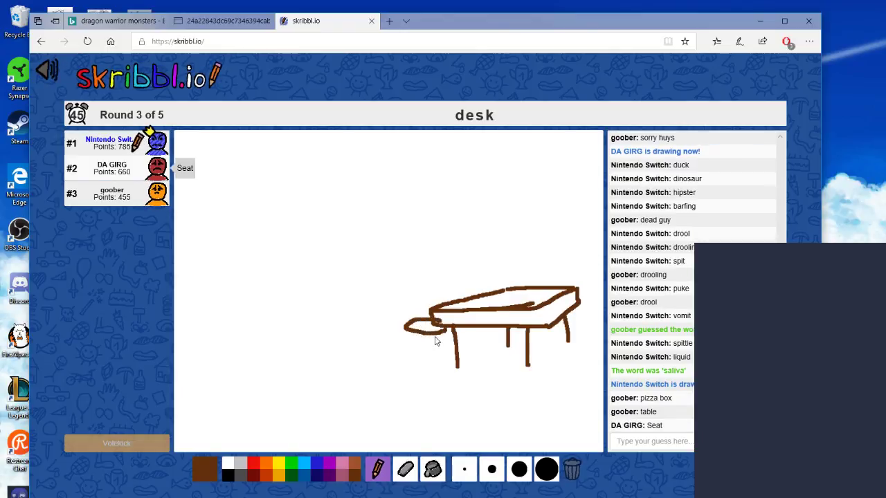
mouse_move(432, 341)
left_mouse_down()
mouse_move(424, 353)
mouse_move(450, 351)
left_mouse_up()
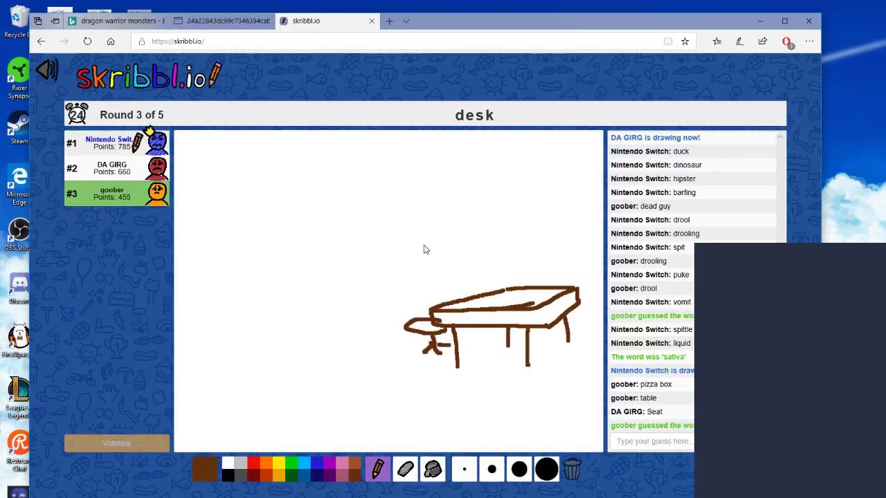
mouse_move(411, 198)
left_mouse_down()
mouse_move(424, 236)
mouse_move(422, 322)
mouse_move(406, 306)
left_mouse_up()
mouse_move(411, 247)
left_mouse_down()
mouse_move(425, 253)
mouse_move(441, 241)
left_mouse_up()
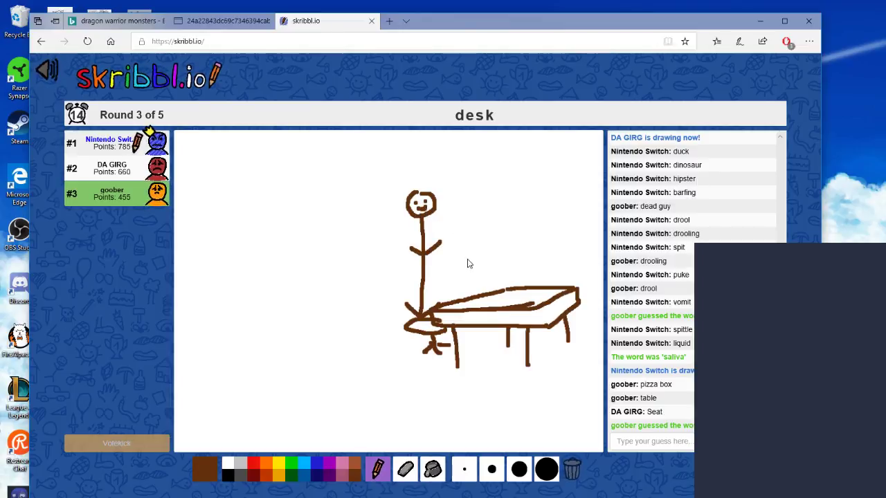
left_click_drag(489, 253, 486, 274)
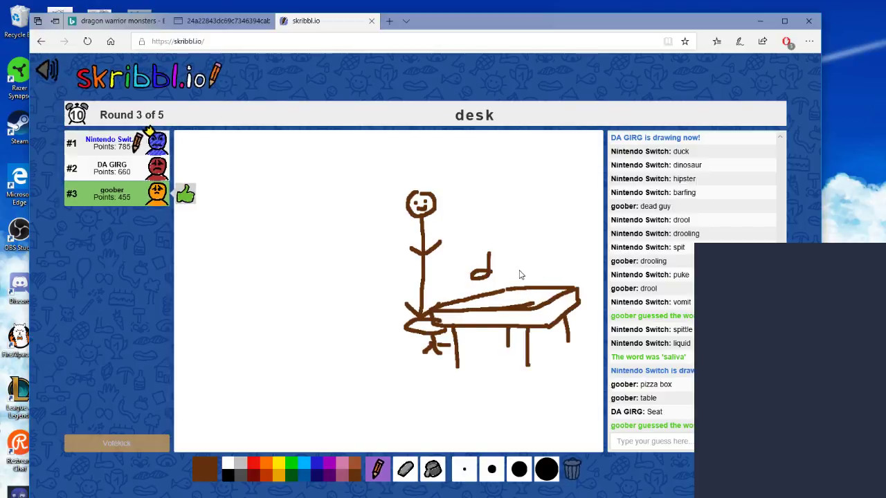
left_click_drag(506, 261, 520, 274)
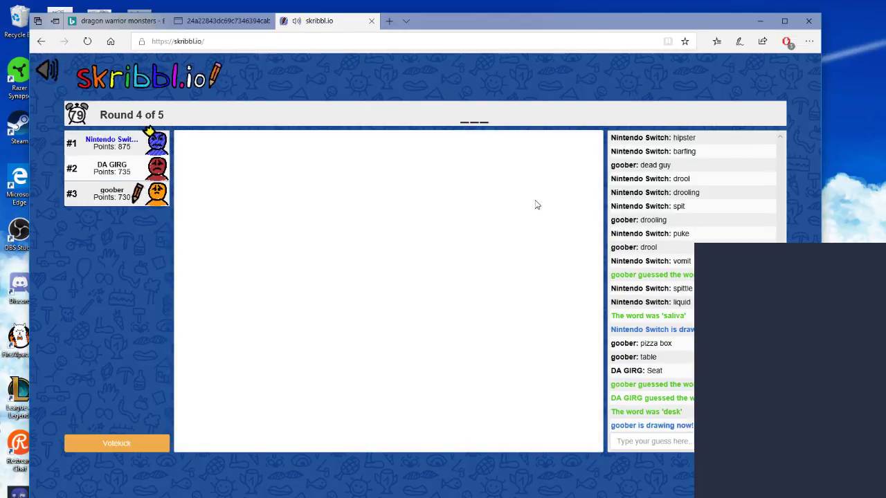
Guess 'ham' for the face-shaped drawing and post an 'xD' reaction in chat.
left_click(656, 440)
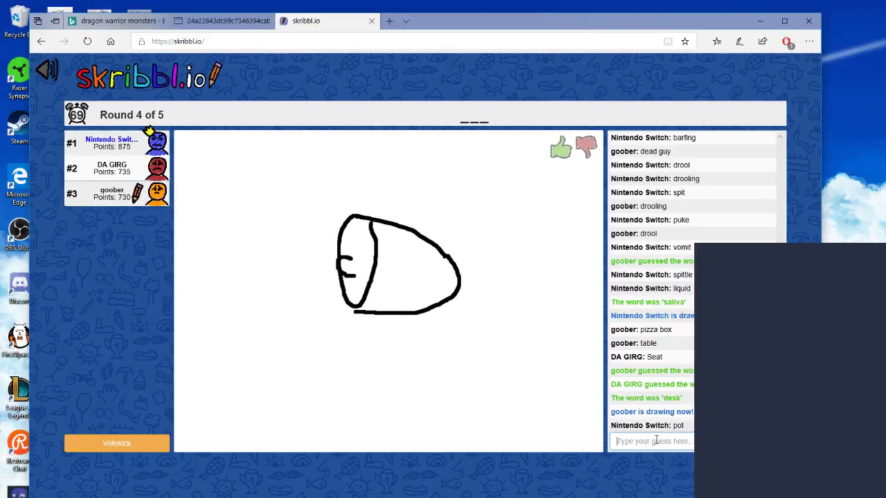
type("ham")
key("Return")
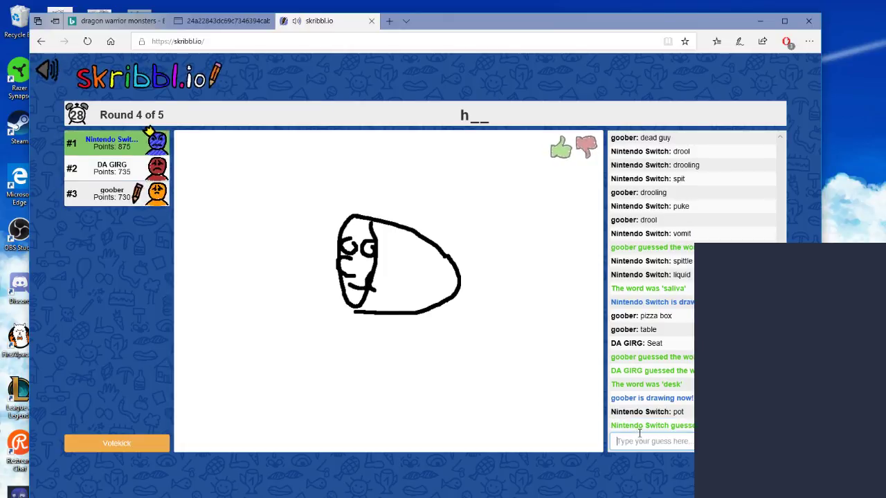
type("xD")
key("Return")
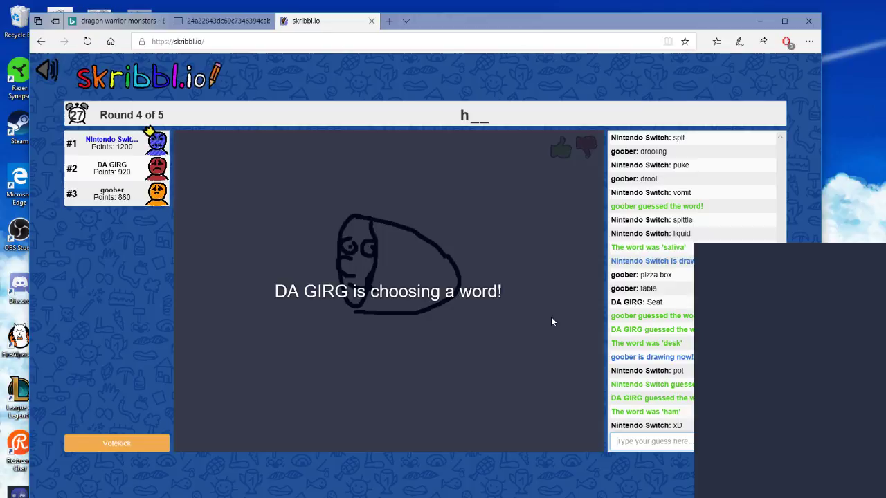
Guess 'steam' and 'clown' for the clown-and-burger sketch.
left_click(553, 152)
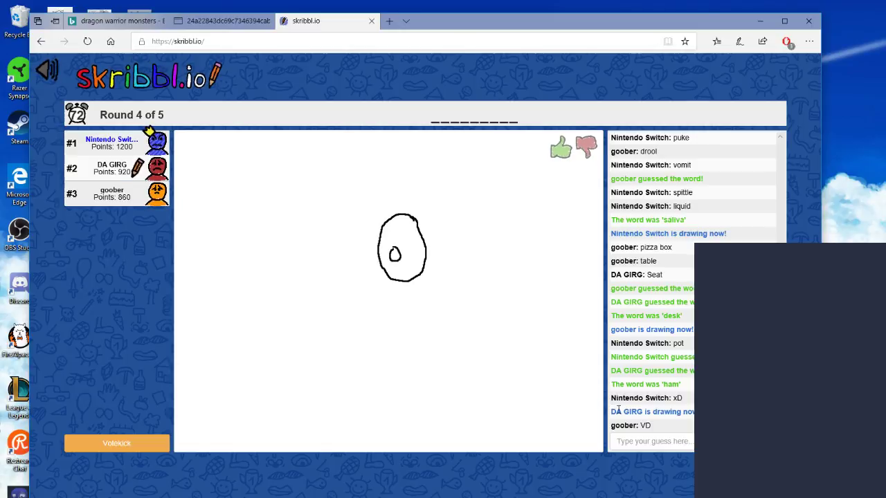
left_click(633, 441)
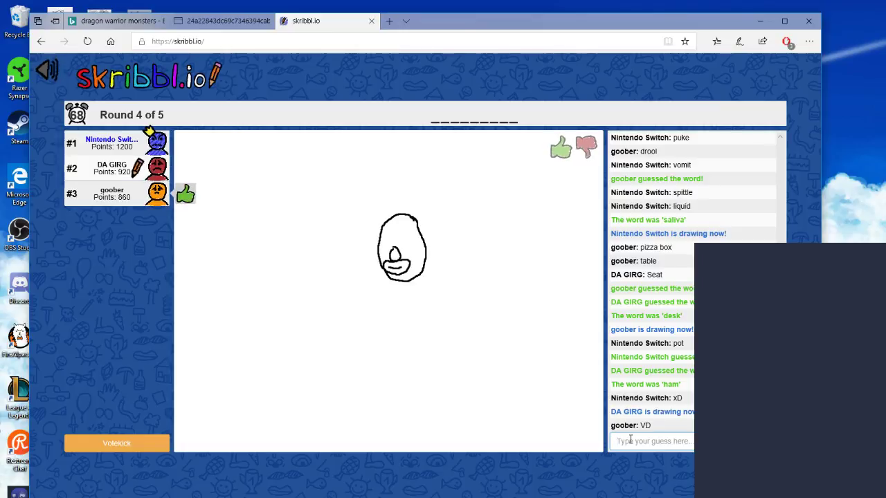
type("steamtrain")
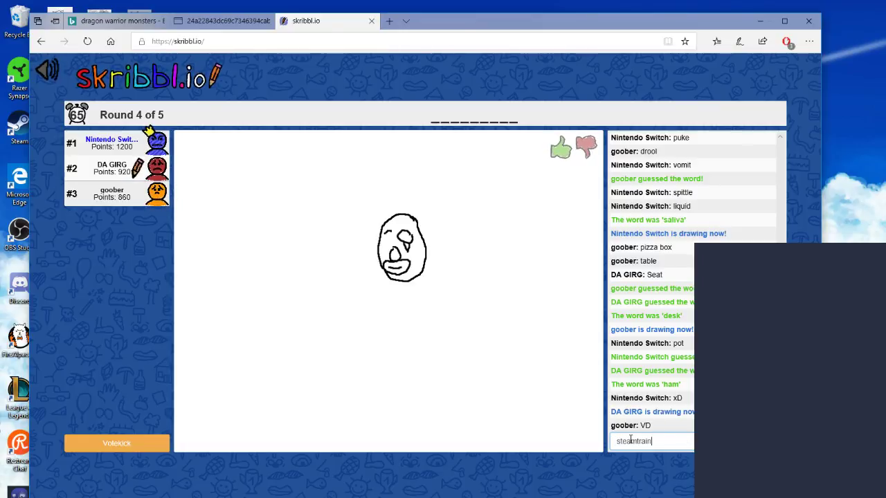
key("Return")
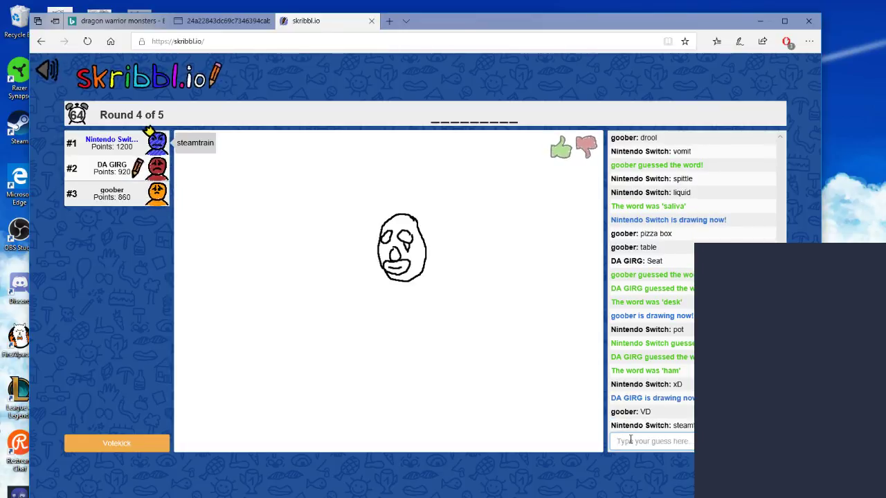
type("clo")
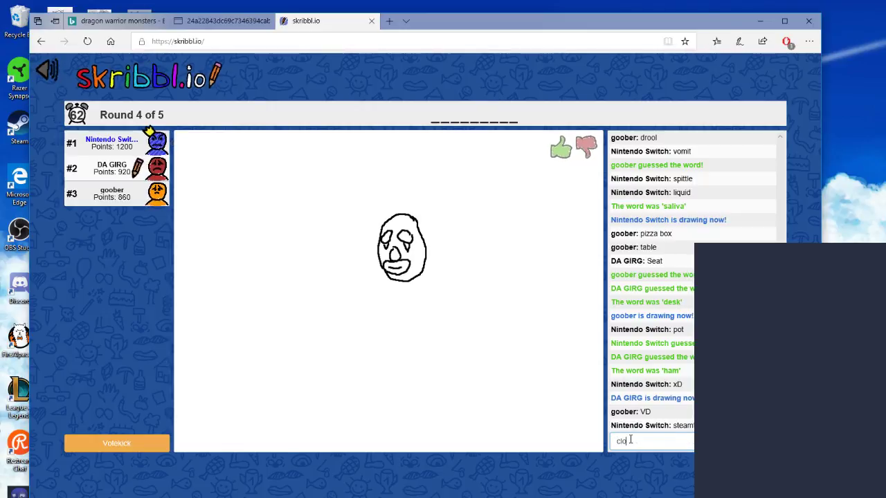
type("wn")
key("Return")
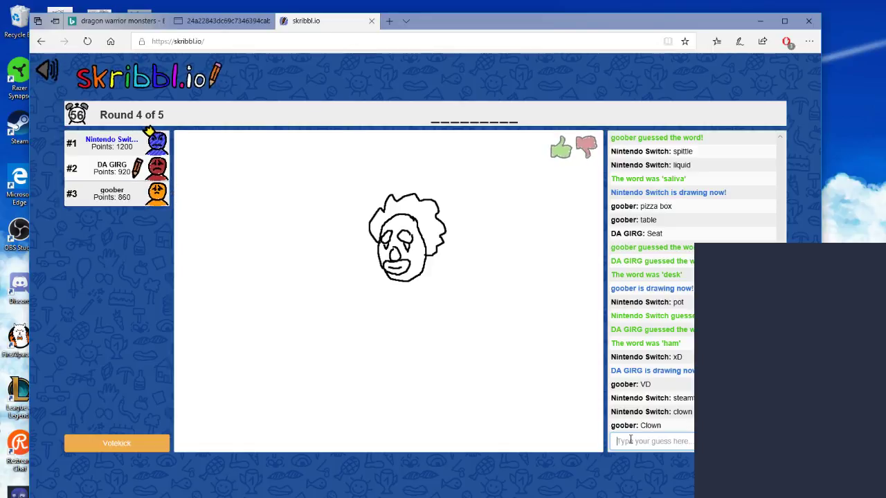
Send the guesses 'clcareer' and 'burgerking', then the correct 'mcdonalds'.
type("cl")
type("care")
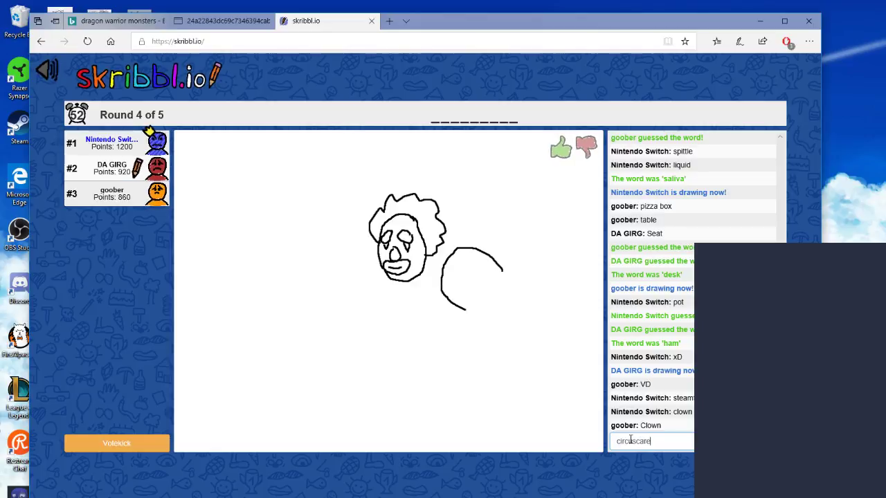
type("er")
key("Return")
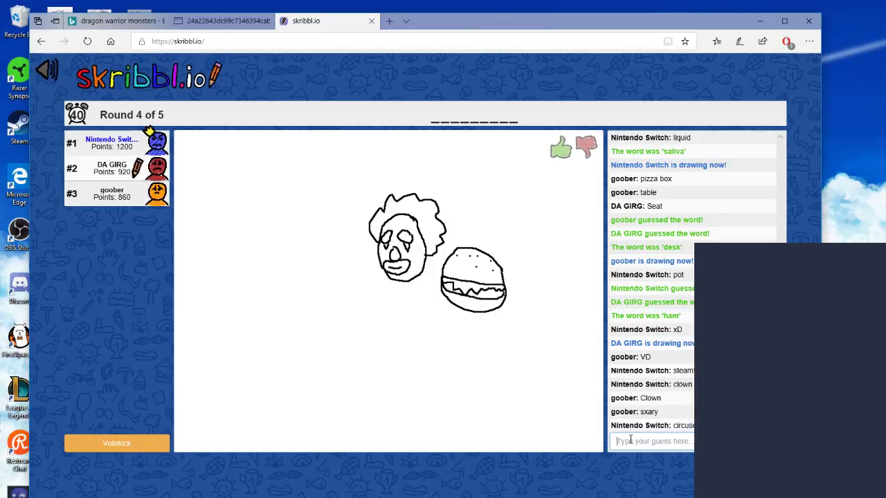
type("burgerking")
key("Return")
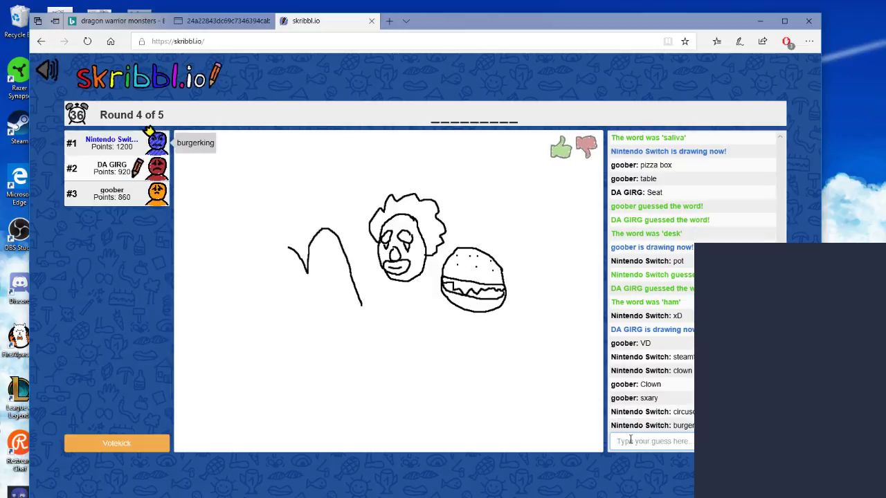
type("mc")
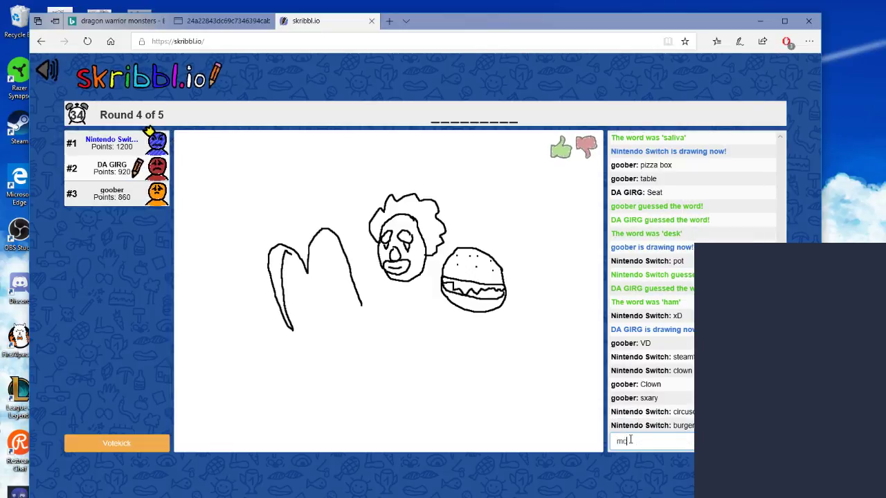
type("donalds")
key("Return")
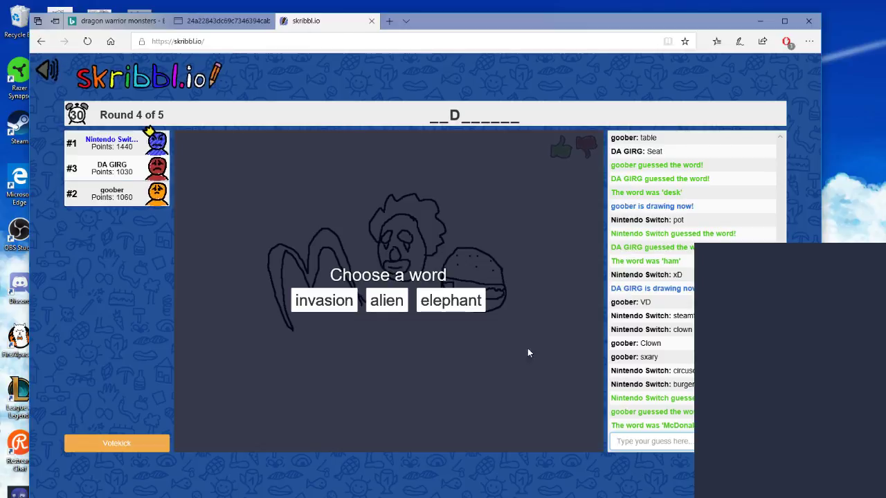
Pick 'elephant', switch to light blue, and sketch the elephant's head, trunk, eyes and leg.
left_click(443, 305)
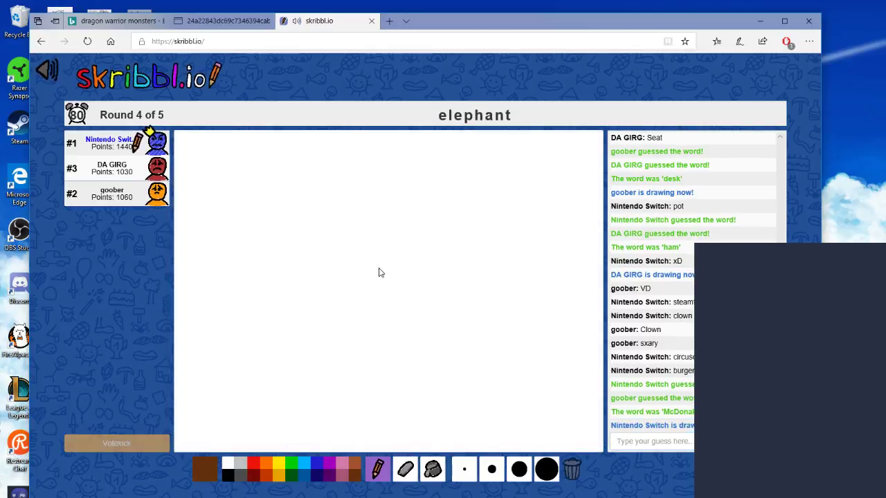
left_click(305, 468)
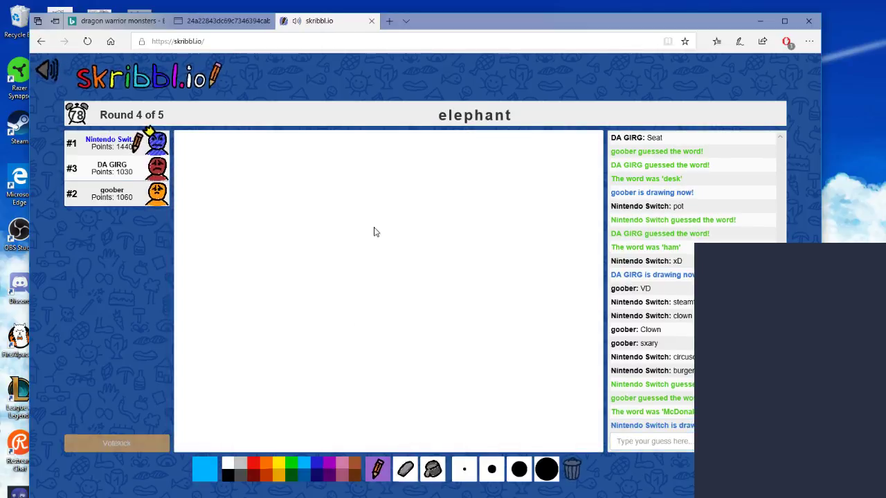
mouse_move(366, 215)
left_mouse_down()
mouse_move(330, 237)
mouse_move(353, 259)
left_mouse_up()
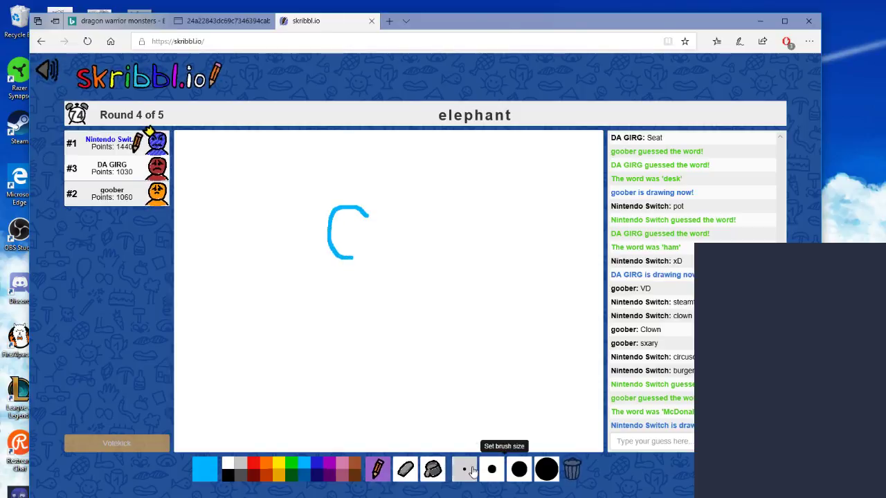
mouse_move(369, 219)
left_mouse_down()
mouse_move(395, 205)
mouse_move(440, 236)
mouse_move(474, 229)
mouse_move(450, 284)
left_mouse_up()
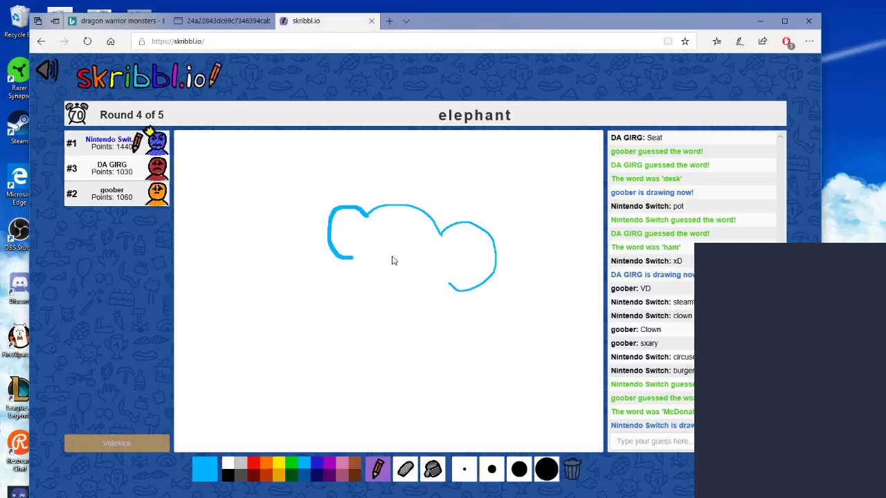
mouse_move(381, 266)
left_mouse_down()
mouse_move(350, 290)
mouse_move(337, 285)
mouse_move(367, 316)
mouse_move(404, 286)
mouse_move(403, 263)
mouse_move(360, 273)
mouse_move(434, 282)
left_mouse_up()
mouse_move(417, 243)
left_mouse_down()
mouse_move(417, 254)
mouse_move(382, 255)
left_mouse_up()
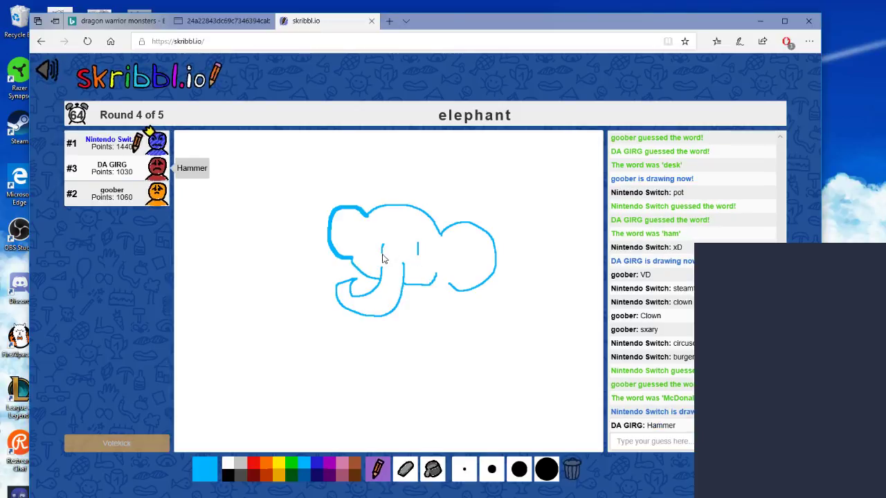
mouse_move(448, 285)
left_mouse_down()
mouse_move(454, 308)
mouse_move(432, 374)
mouse_move(363, 346)
mouse_move(343, 357)
mouse_move(336, 289)
left_mouse_up()
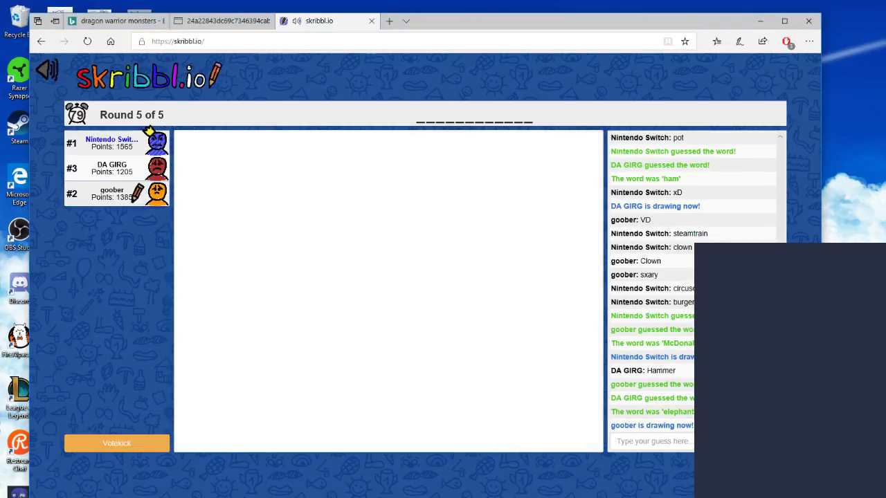
Guess 'croco' and then 'pteridactl' for the long-beaked Dino sketch.
left_click(651, 441)
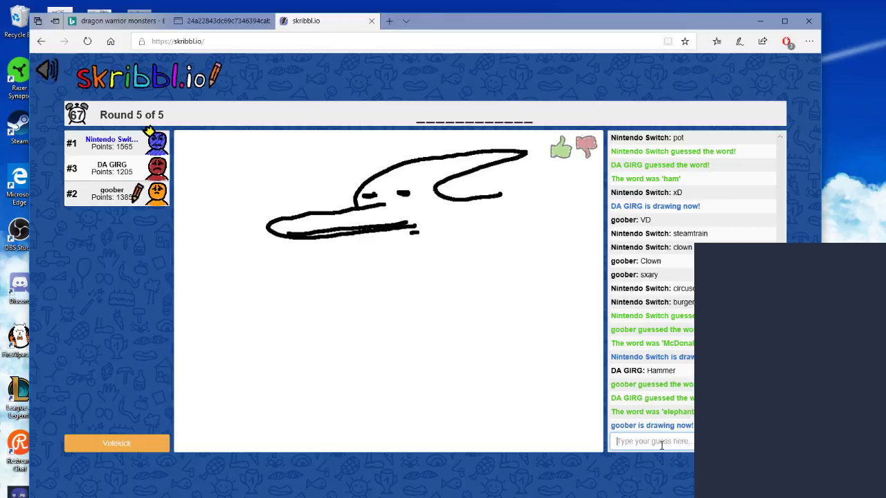
type("croco")
key("Return")
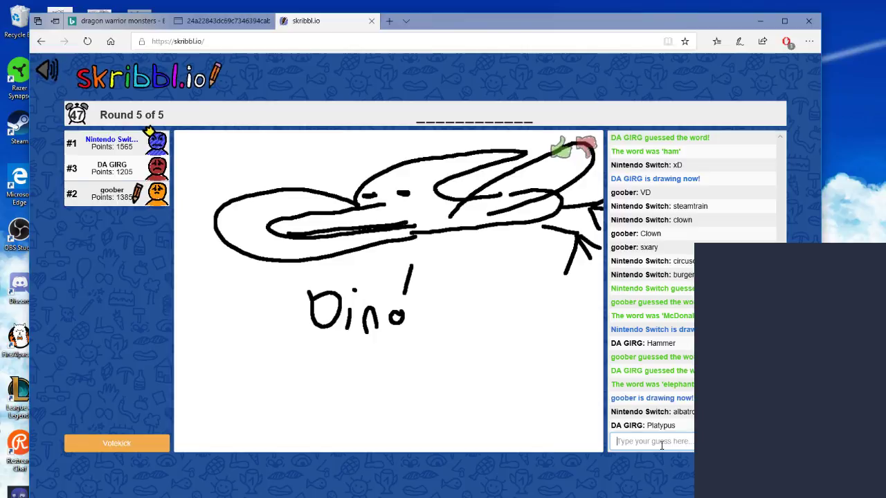
type("pter")
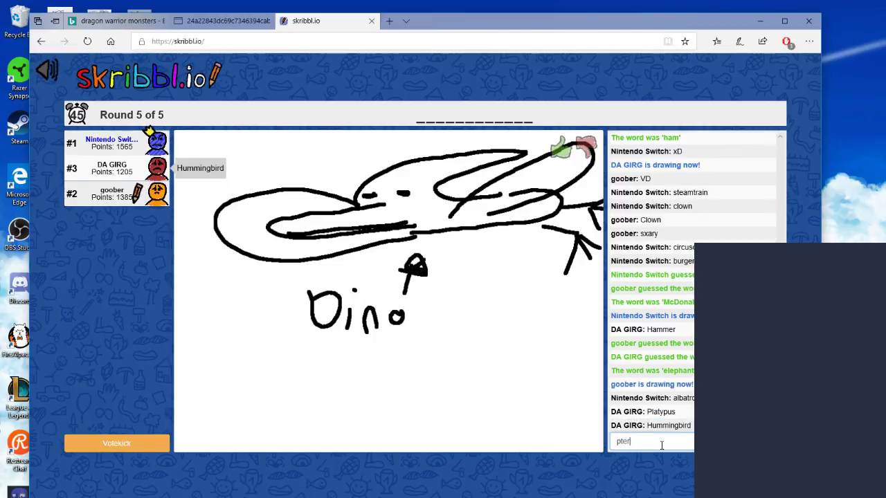
type("idactl")
key("Return")
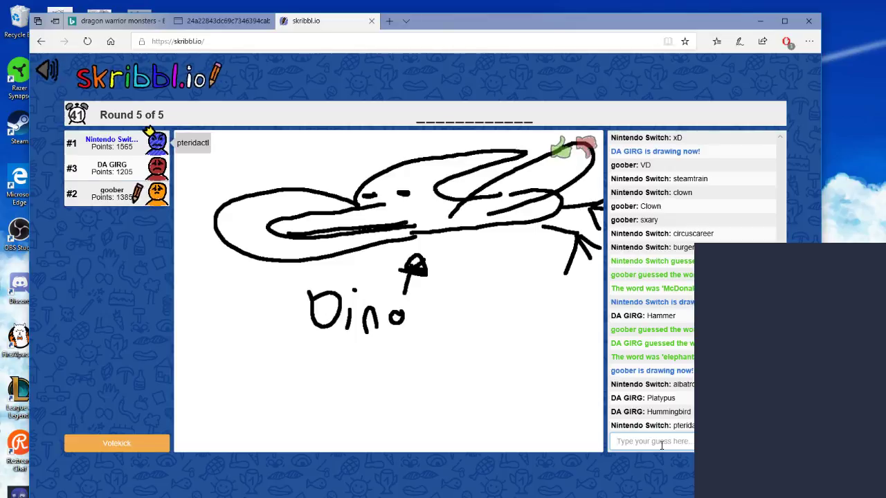
Search Bing for 'pterodactyl' in a new tab to check spelling, then return to skribbl.io.
left_click(388, 22)
type("pt")
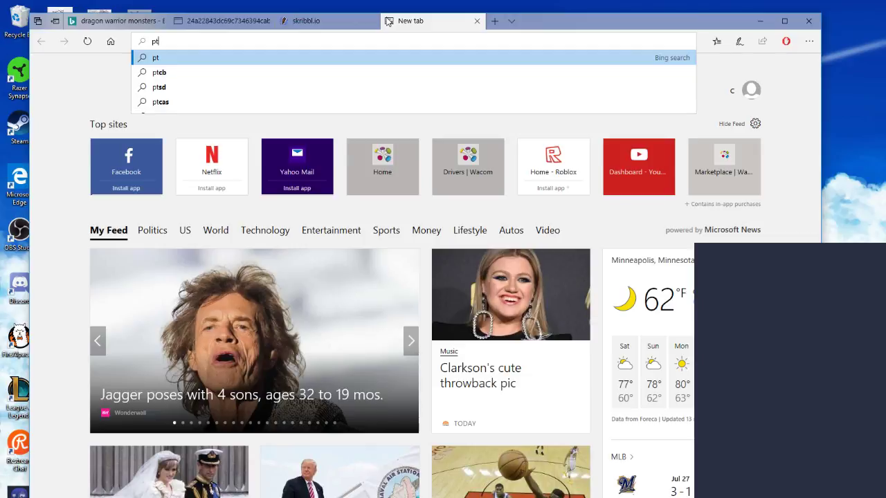
type("er")
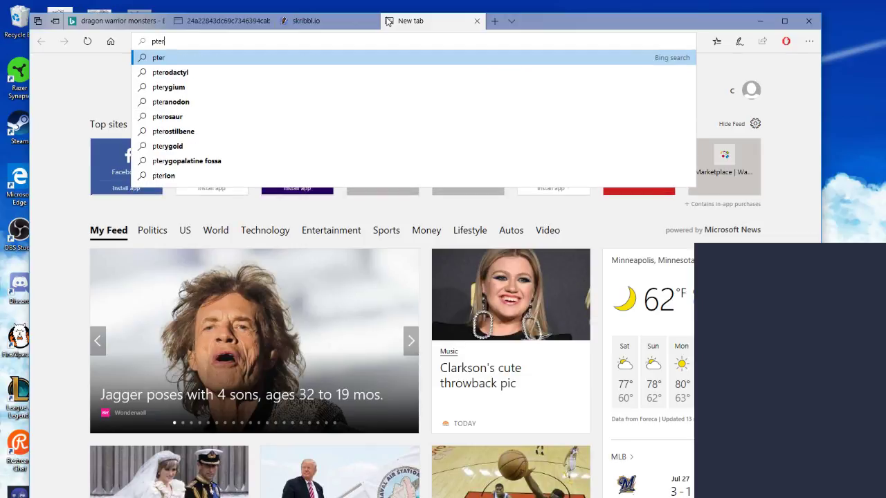
left_click(155, 73)
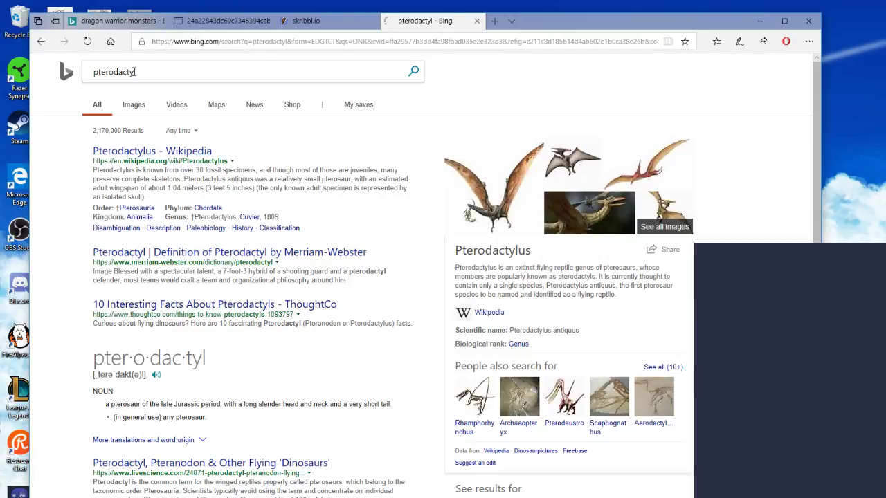
left_click(155, 77)
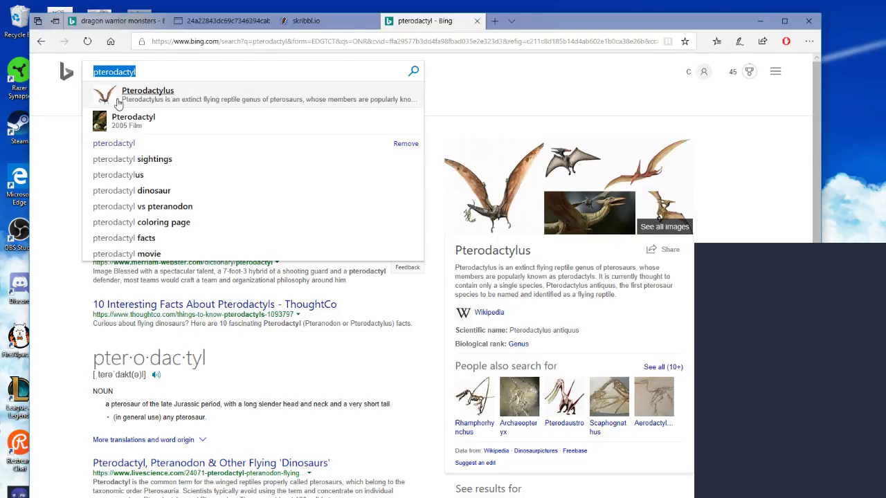
left_click(304, 21)
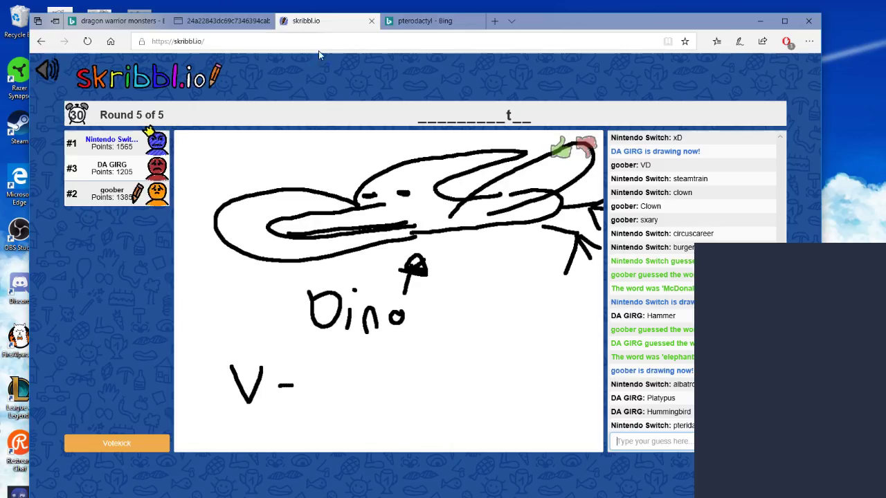
Guess 'pterodactyl', then 'velociraptor' for the Dino drawing.
left_click(652, 443)
type("pterodactyl")
key("Return")
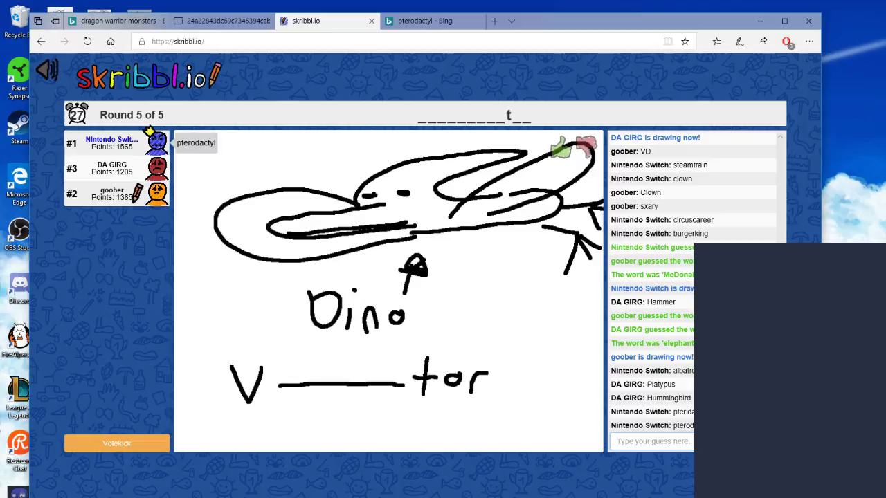
left_click(656, 434)
type("veloiraptor")
key("Return")
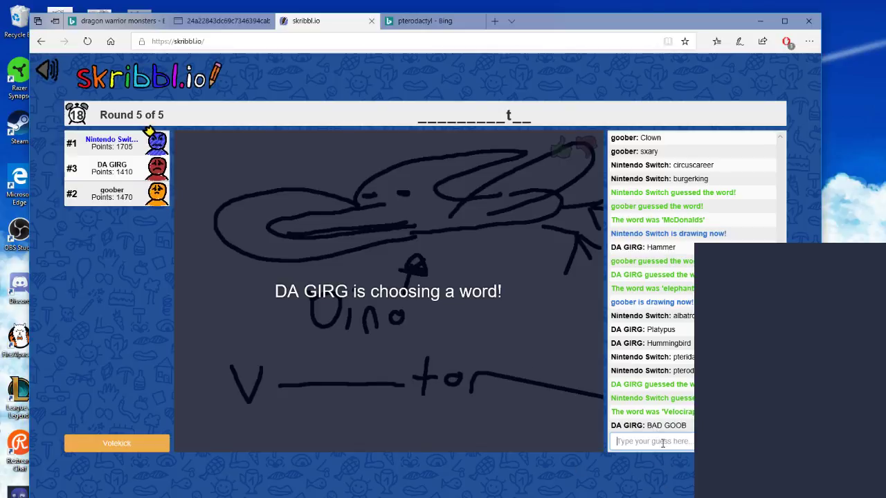
Send the chat messages 'oof D' and 'xD'.
type("oof D")
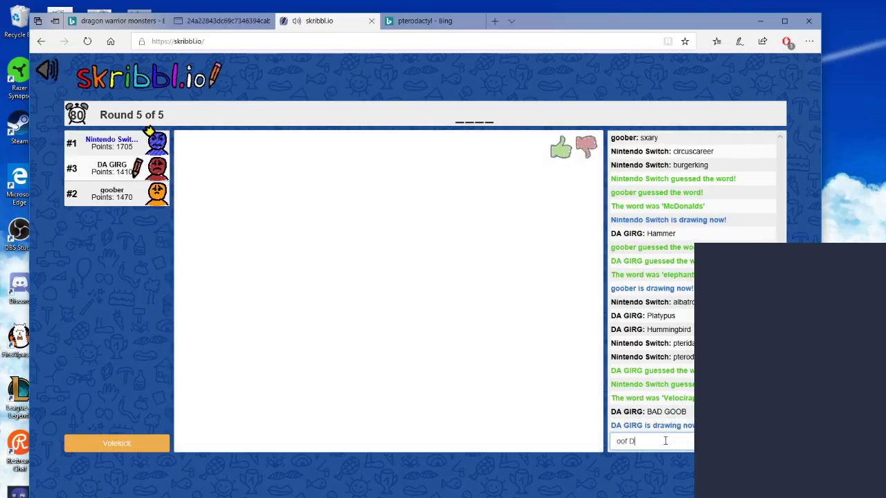
key("Return")
type("xD")
key("Return")
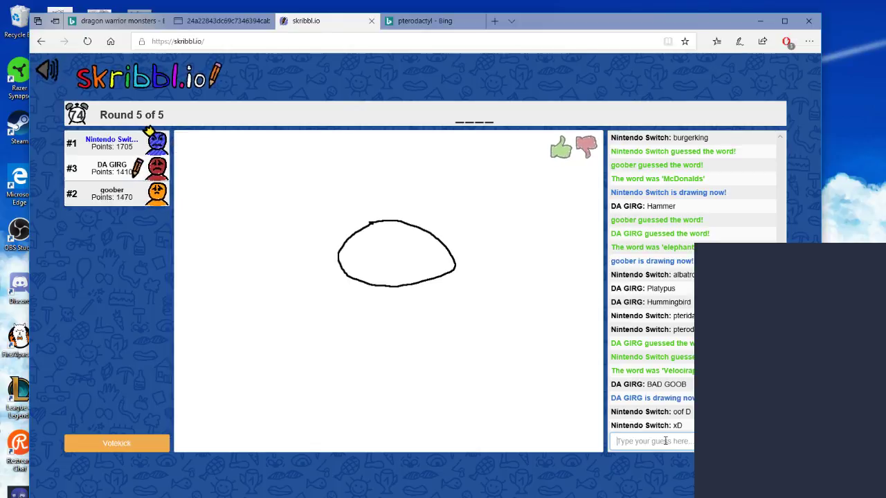
Guess duck, rock, face and moon for the sketch.
type("duck")
key("Return")
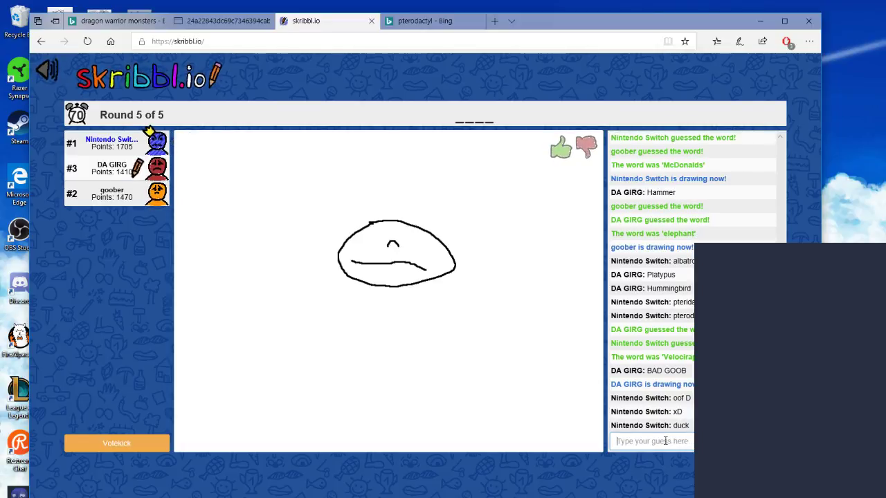
type("rock")
key("Return")
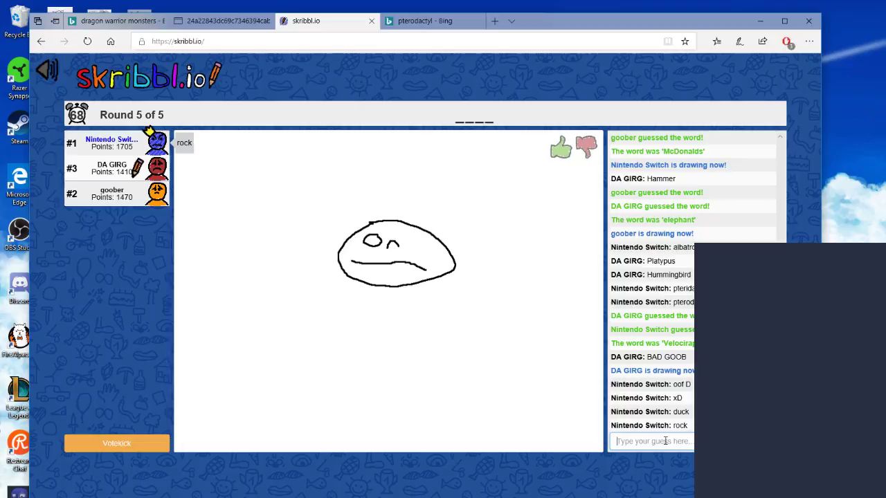
type("face")
key("Return")
type("moon")
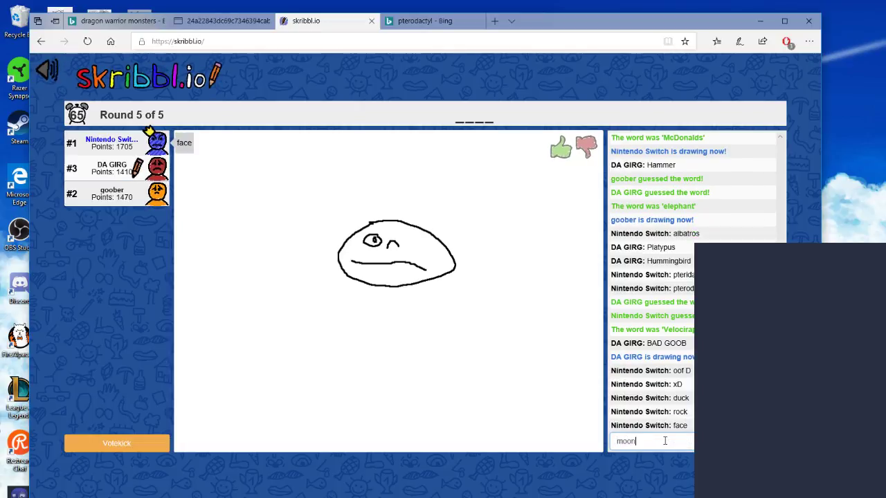
key("Return")
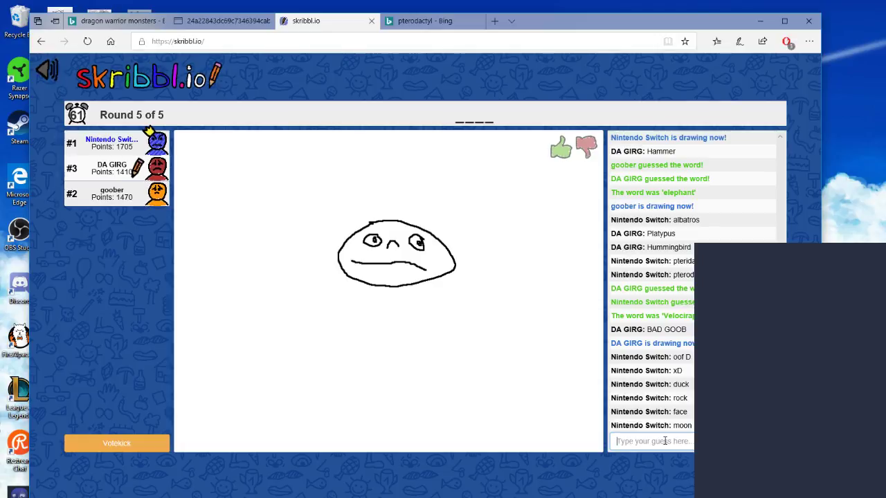
Guess shirt and boy, then correctly guess chef.
type("rug")
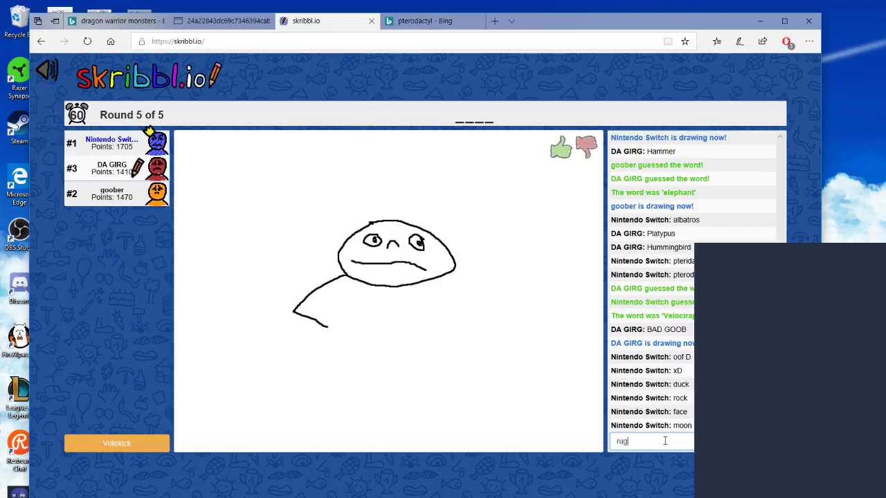
key("BackSpace")
key("BackSpace")
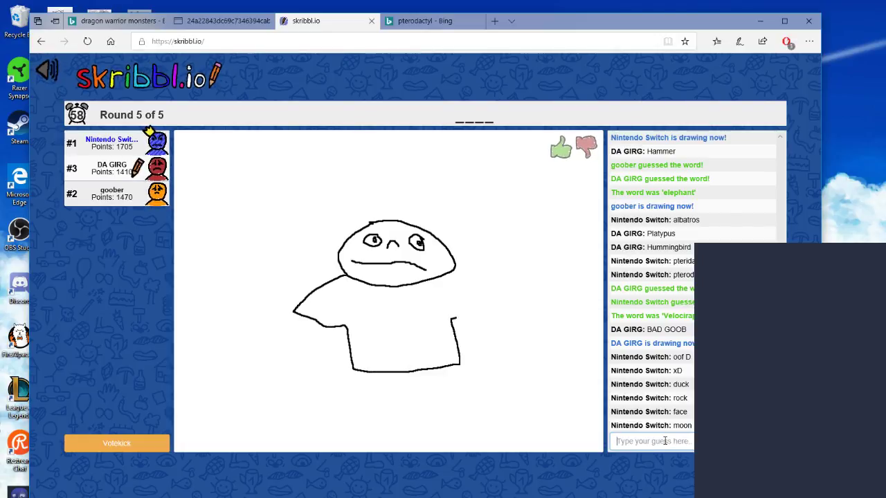
type("shirt")
key("Return")
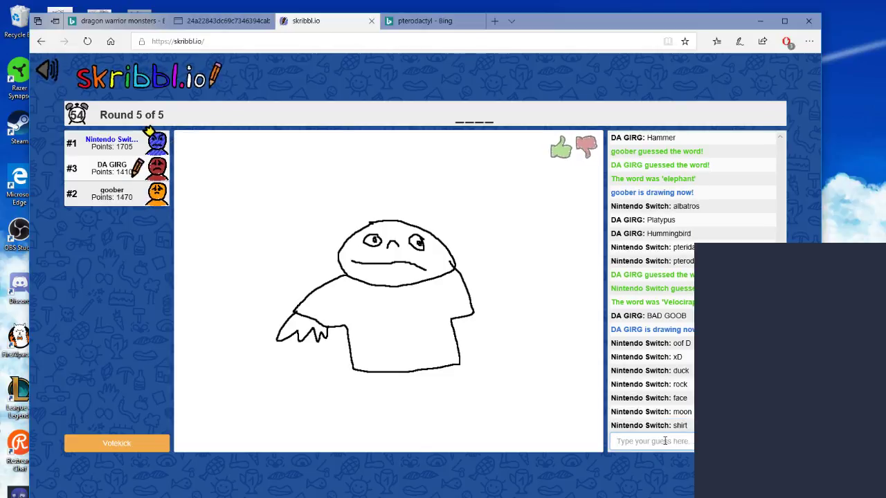
type("c")
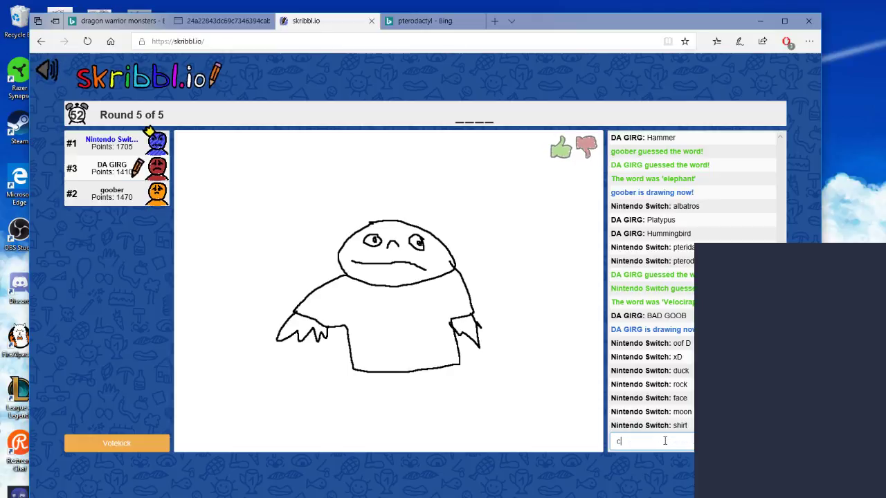
key("BackSpace")
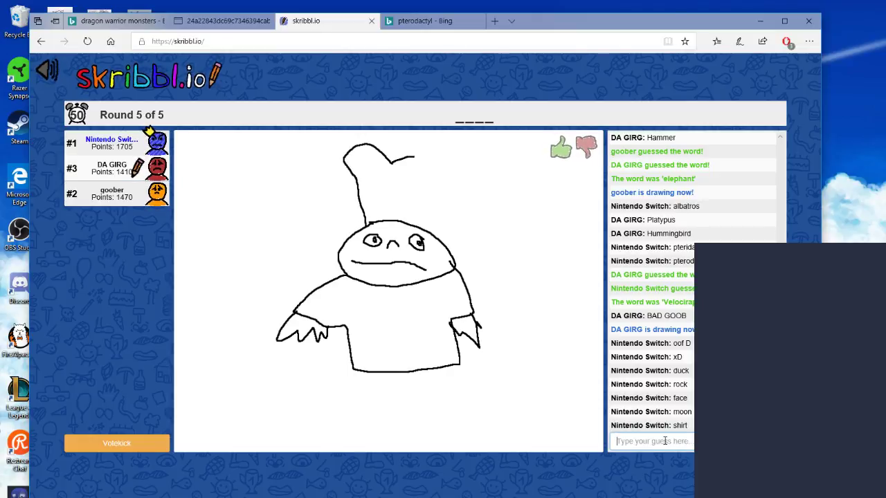
type("boy")
key("Return")
type("chef")
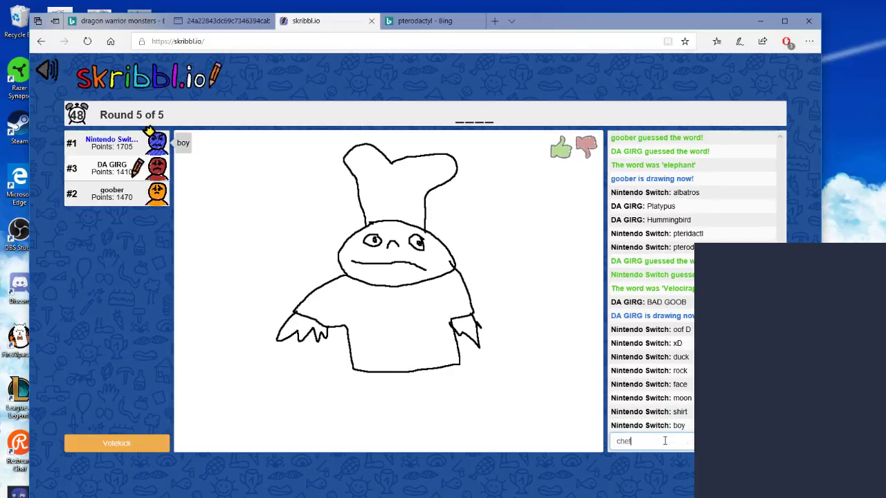
key("Return")
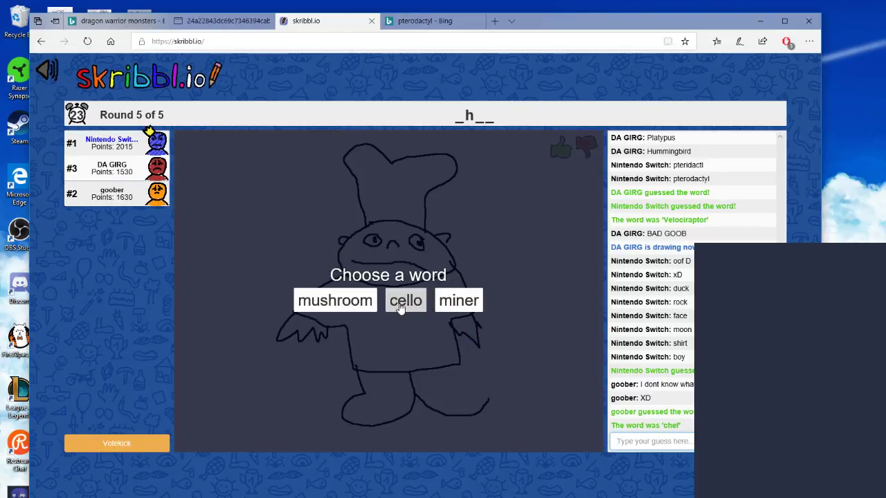
Choose 'miner' as the word and draw an amber gold helmet.
left_click(454, 302)
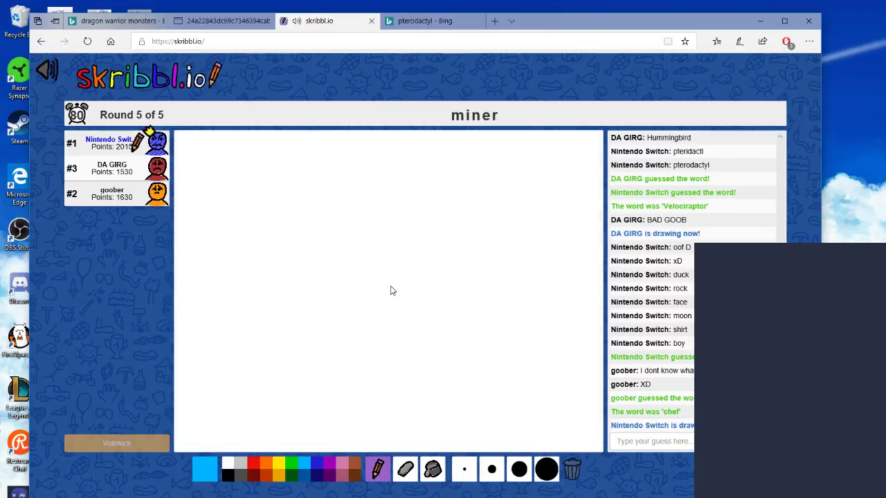
left_click(279, 476)
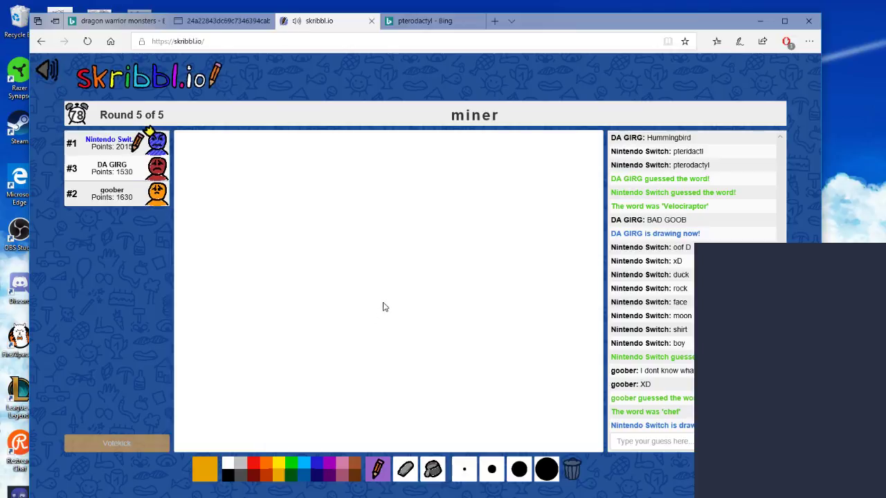
mouse_move(332, 284)
left_mouse_down()
mouse_move(332, 262)
mouse_move(392, 242)
mouse_move(435, 263)
mouse_move(436, 299)
left_mouse_up()
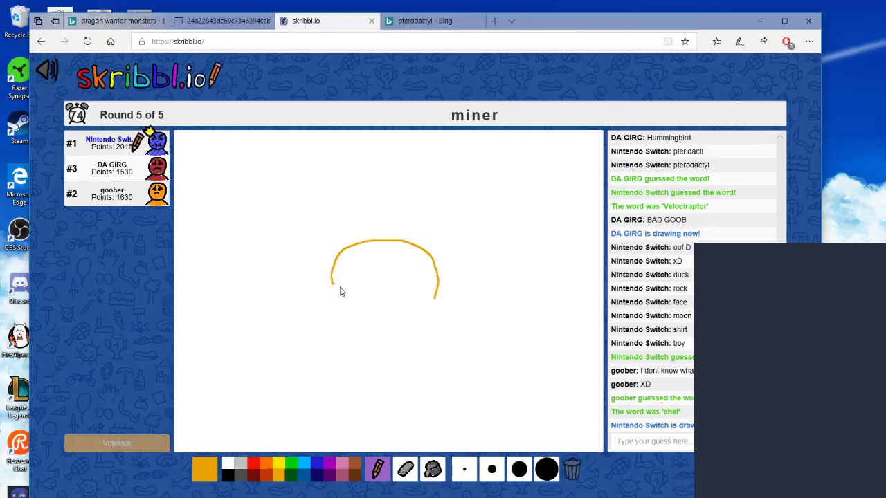
left_click_drag(340, 285, 434, 299)
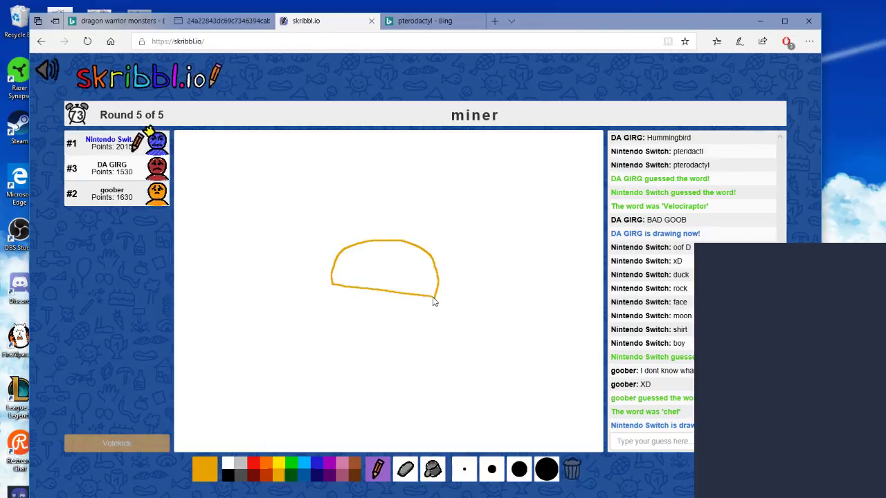
Draw the miner's face outline and two eyes in black under the helmet.
left_click(232, 476)
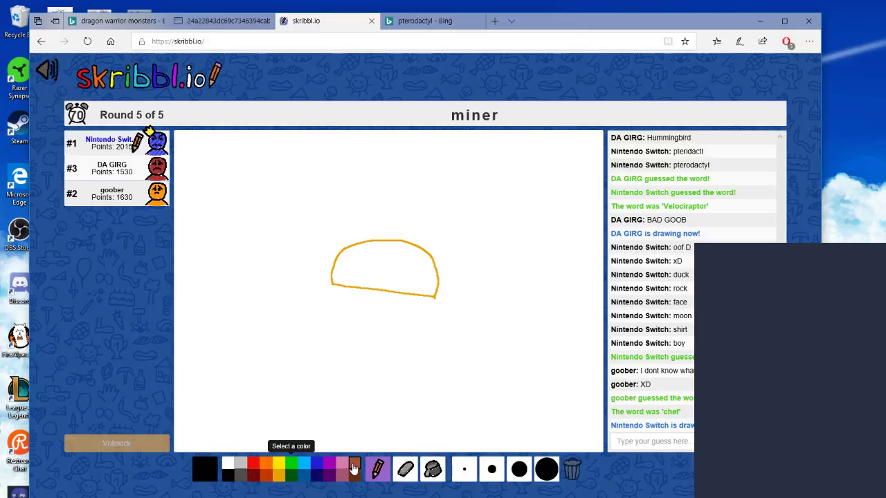
mouse_move(336, 294)
left_mouse_down()
mouse_move(337, 285)
mouse_move(414, 317)
mouse_move(418, 297)
left_mouse_up()
mouse_move(348, 289)
left_mouse_down()
mouse_move(348, 299)
mouse_move(370, 305)
mouse_move(374, 289)
mouse_move(364, 294)
mouse_move(412, 308)
mouse_move(383, 281)
mouse_move(391, 274)
left_mouse_up()
left_click(398, 297)
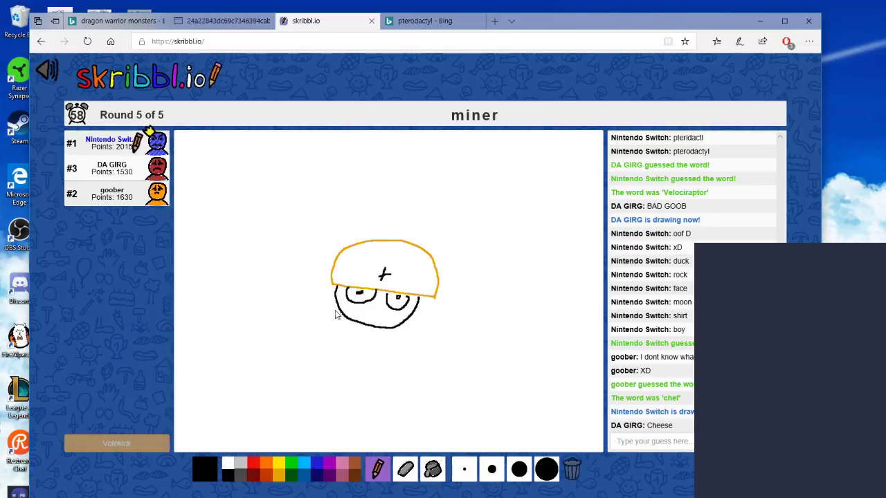
Draw a pickaxe with a brown handle and a curved dark grey head.
left_click(355, 462)
left_click_drag(379, 361, 445, 315)
mouse_move(381, 361)
left_mouse_down()
mouse_move(420, 346)
mouse_move(451, 318)
left_mouse_up()
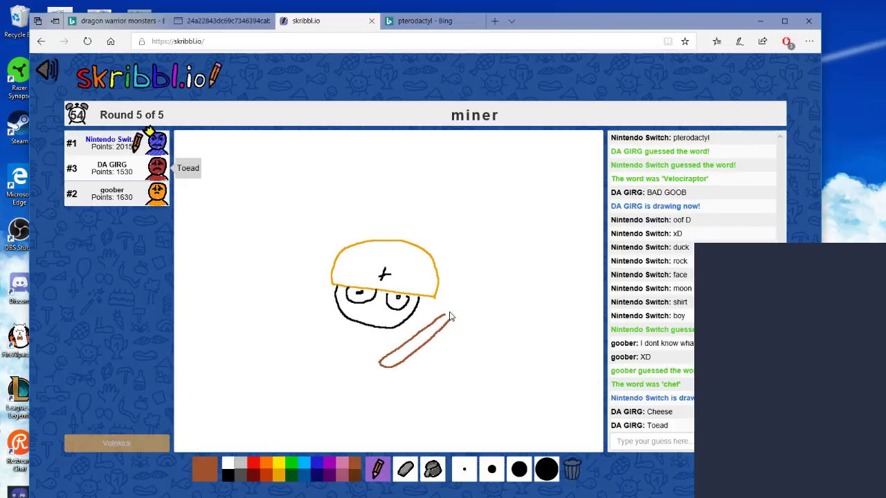
left_click(240, 476)
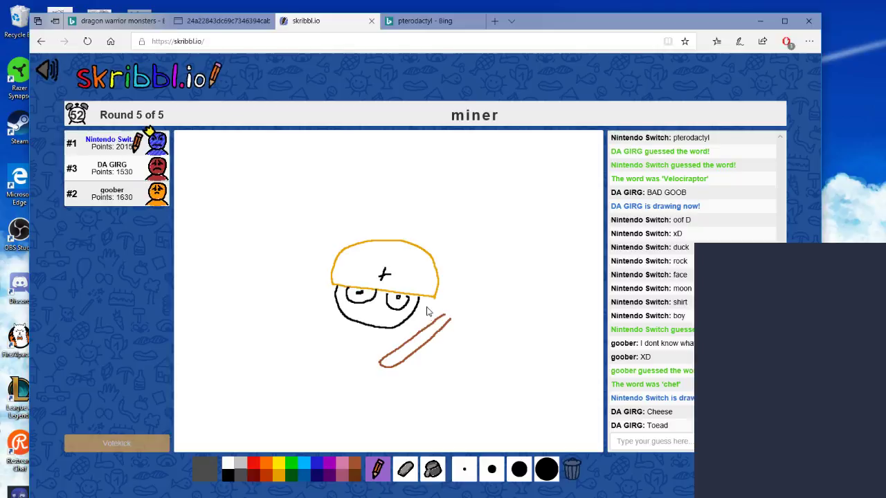
mouse_move(436, 298)
left_mouse_down()
mouse_move(460, 319)
mouse_move(467, 348)
left_mouse_up()
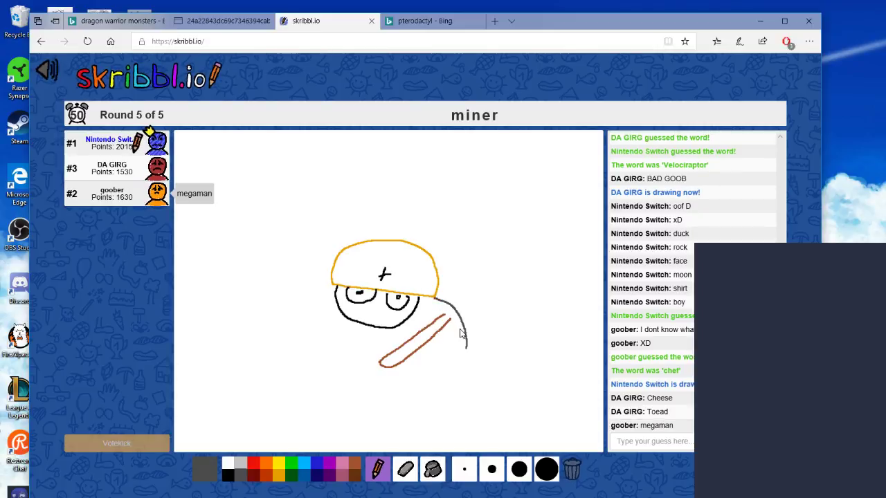
mouse_move(442, 293)
left_mouse_down()
mouse_move(473, 337)
mouse_move(469, 348)
left_mouse_up()
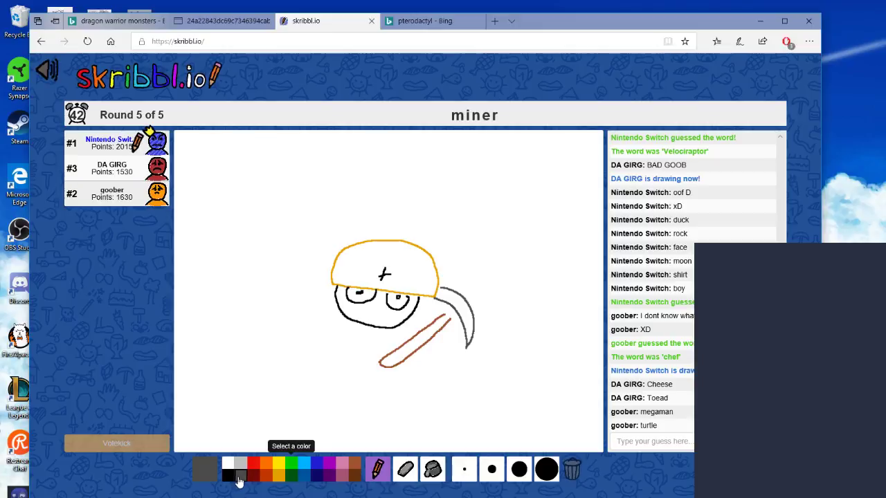
Draw a wavy rock wall on the right studded with orange gold nuggets.
left_click_drag(585, 266, 464, 398)
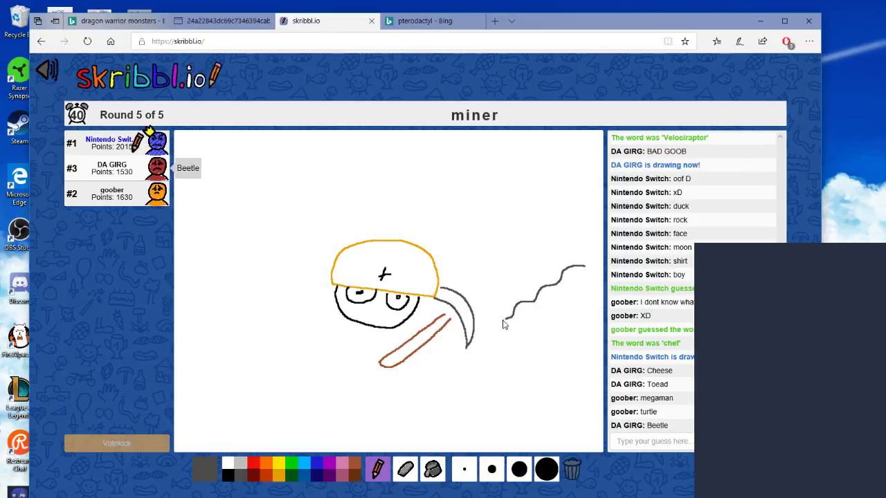
left_click(278, 477)
left_click_drag(499, 359, 501, 374)
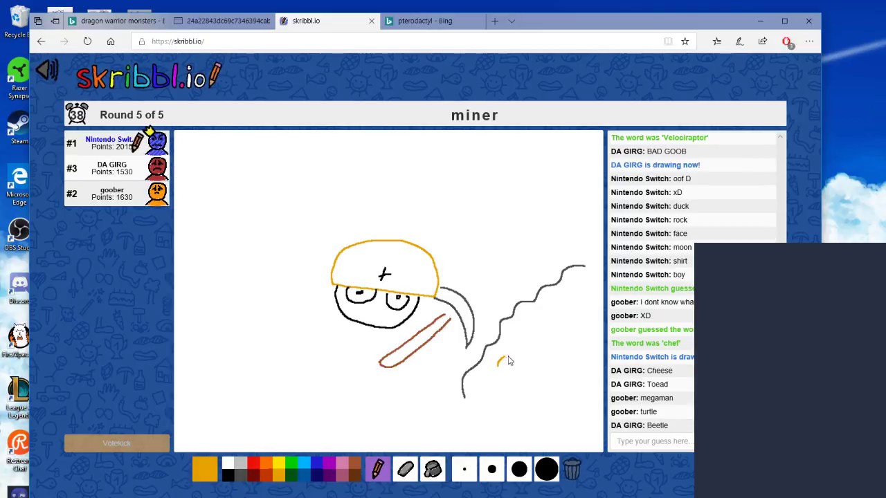
left_click_drag(550, 323, 551, 326)
left_click_drag(534, 296, 524, 305)
left_click_drag(485, 389, 476, 396)
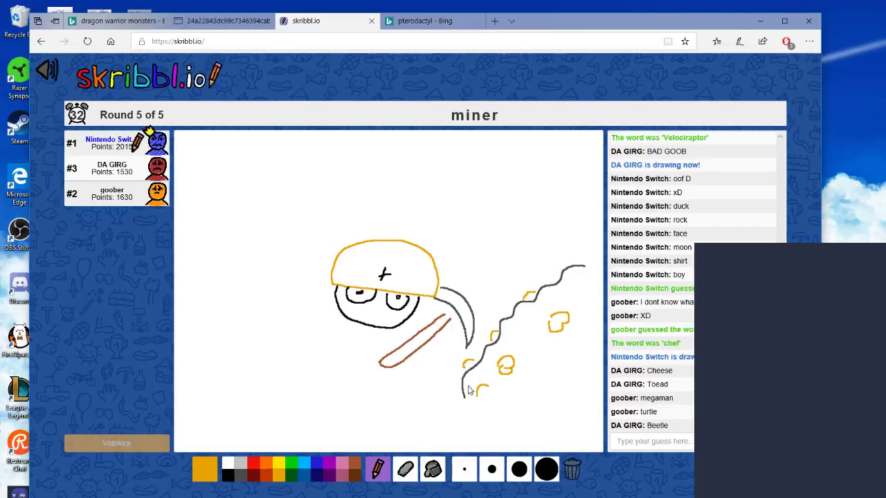
left_click_drag(588, 276, 551, 282)
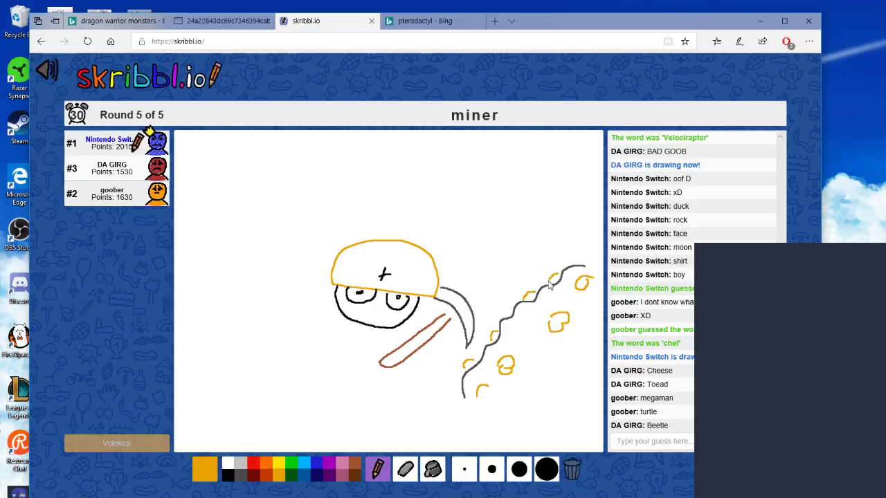
Add a black smiling mouth and a dark brown body with legs.
left_click(229, 476)
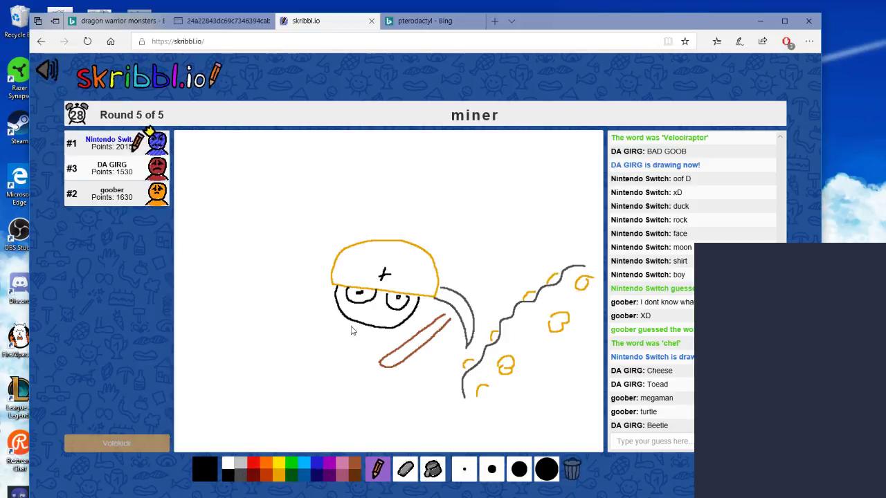
left_click_drag(366, 314, 384, 314)
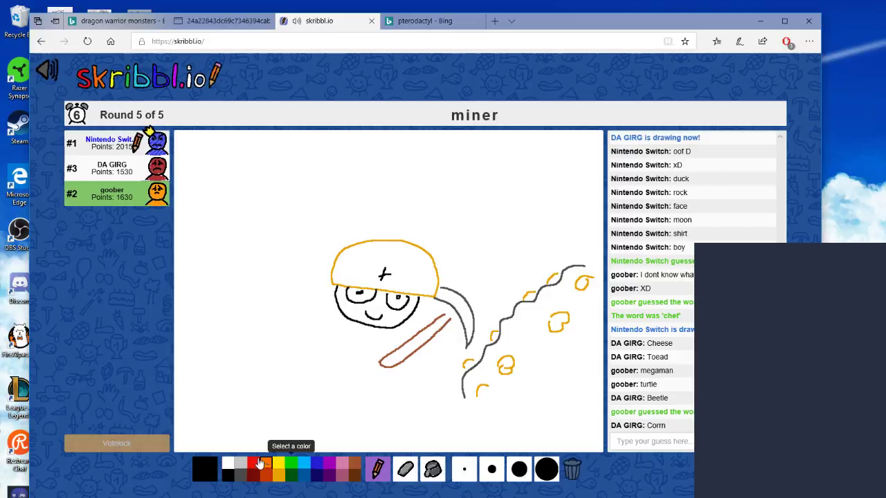
left_click(355, 476)
mouse_move(338, 316)
left_mouse_down()
mouse_move(326, 318)
mouse_move(356, 334)
left_mouse_up()
mouse_move(276, 363)
left_mouse_down()
mouse_move(268, 384)
mouse_move(315, 388)
left_mouse_up()
left_click_drag(333, 352, 416, 330)
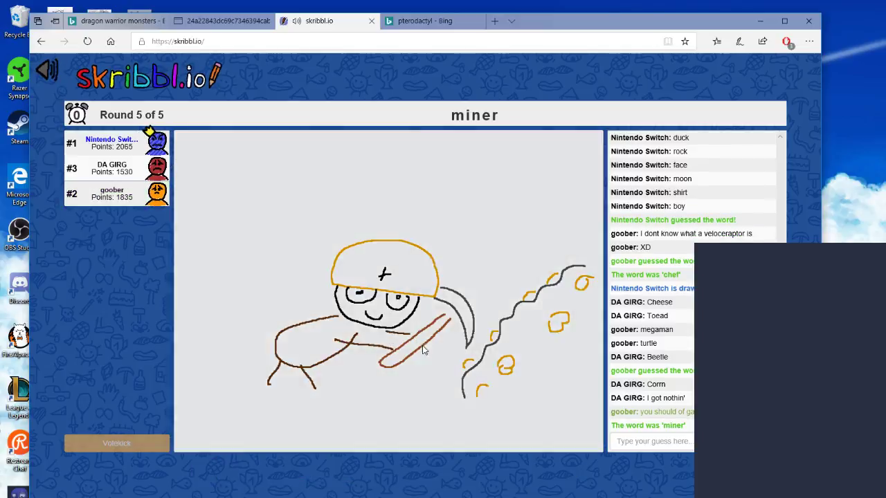